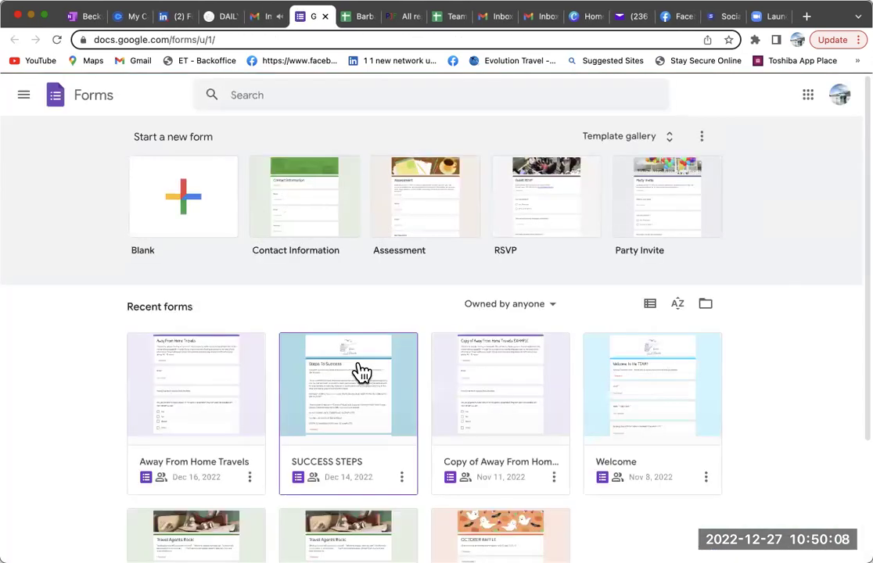
- Open the Away From Home Travels form from Recent forms and scroll through its opening questions
{"action": "scroll", "coordinate": [361, 371], "scroll_direction": "down", "scroll_amount": 2}
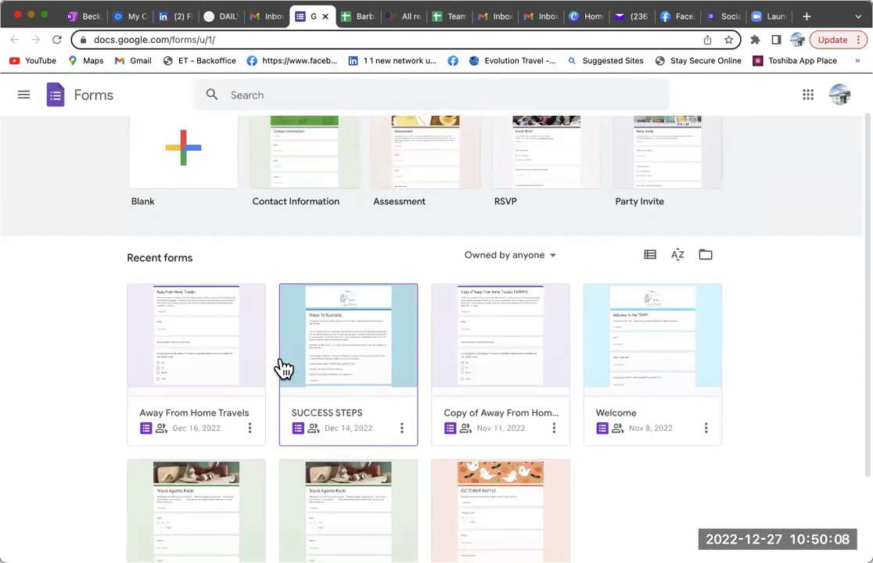
{"action": "left_click", "coordinate": [212, 373]}
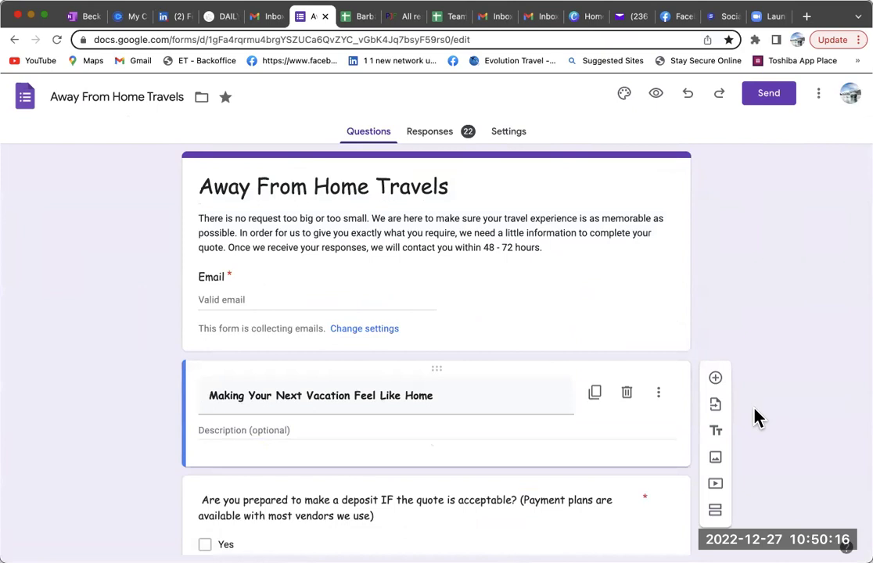
{"action": "scroll", "coordinate": [492, 402], "scroll_direction": "down", "scroll_amount": 1}
{"action": "scroll", "coordinate": [491, 402], "scroll_direction": "up", "scroll_amount": 1}
{"action": "scroll", "coordinate": [321, 430], "scroll_direction": "down", "scroll_amount": 5}
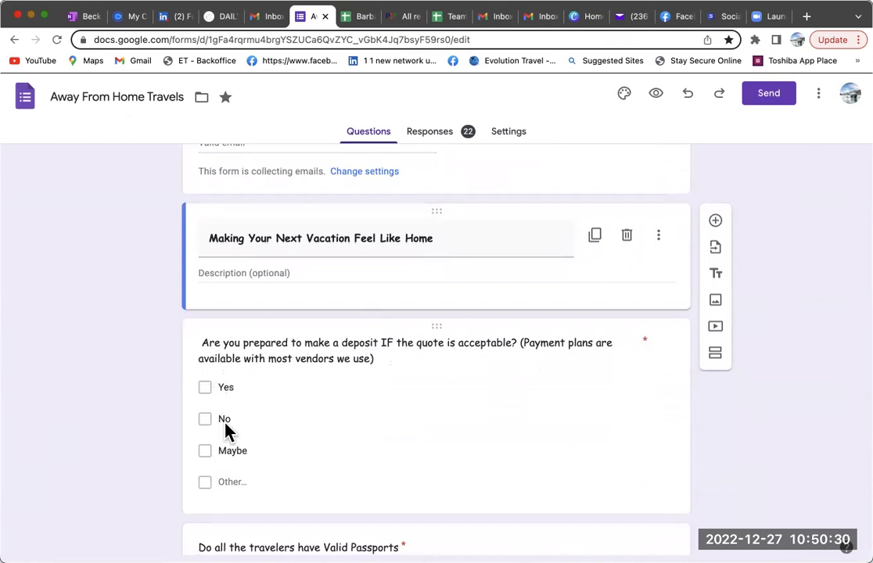
{"action": "scroll", "coordinate": [291, 438], "scroll_direction": "down", "scroll_amount": 1}
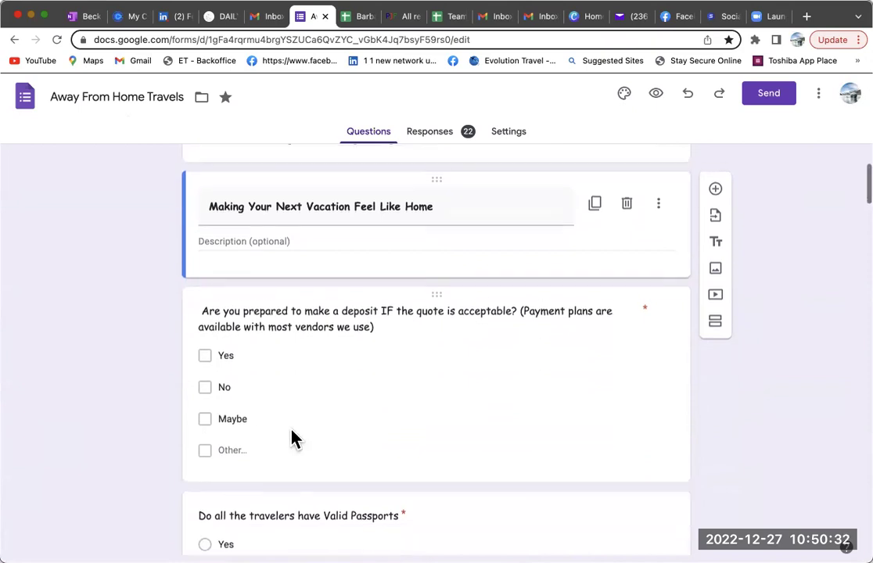
{"action": "scroll", "coordinate": [291, 440], "scroll_direction": "down", "scroll_amount": 1}
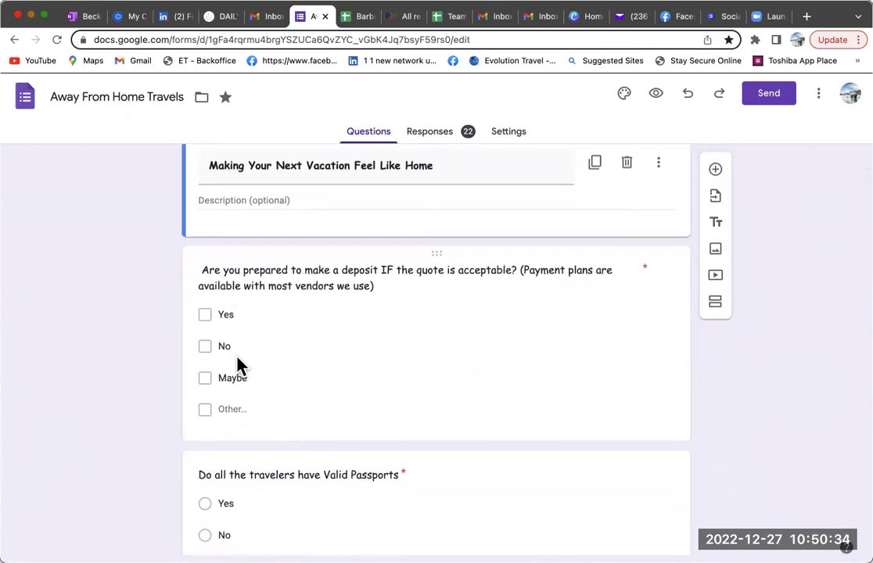
{"action": "scroll", "coordinate": [248, 395], "scroll_direction": "down", "scroll_amount": 1}
{"action": "scroll", "coordinate": [247, 391], "scroll_direction": "down", "scroll_amount": 1}
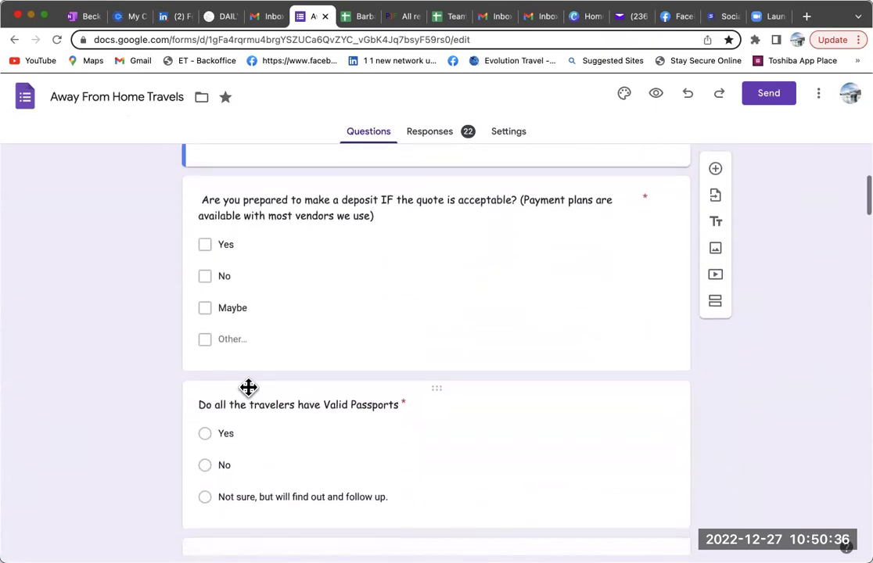
{"action": "scroll", "coordinate": [292, 373], "scroll_direction": "down", "scroll_amount": 5}
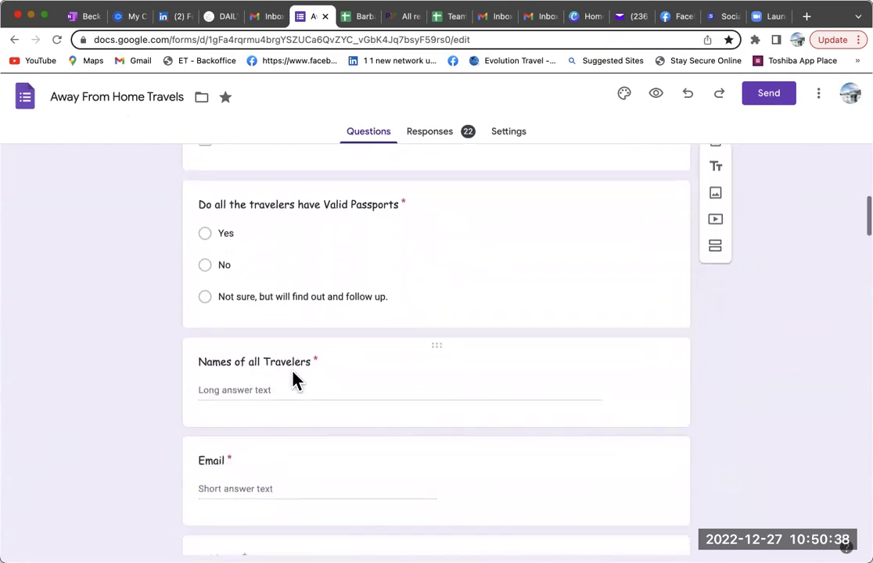
{"action": "scroll", "coordinate": [294, 377], "scroll_direction": "down", "scroll_amount": 6}
- Continue down to the required quote checkboxes, Number of Travelers and Number of Adults questions
{"action": "scroll", "coordinate": [296, 380], "scroll_direction": "up", "scroll_amount": 6}
{"action": "scroll", "coordinate": [227, 273], "scroll_direction": "up", "scroll_amount": 3}
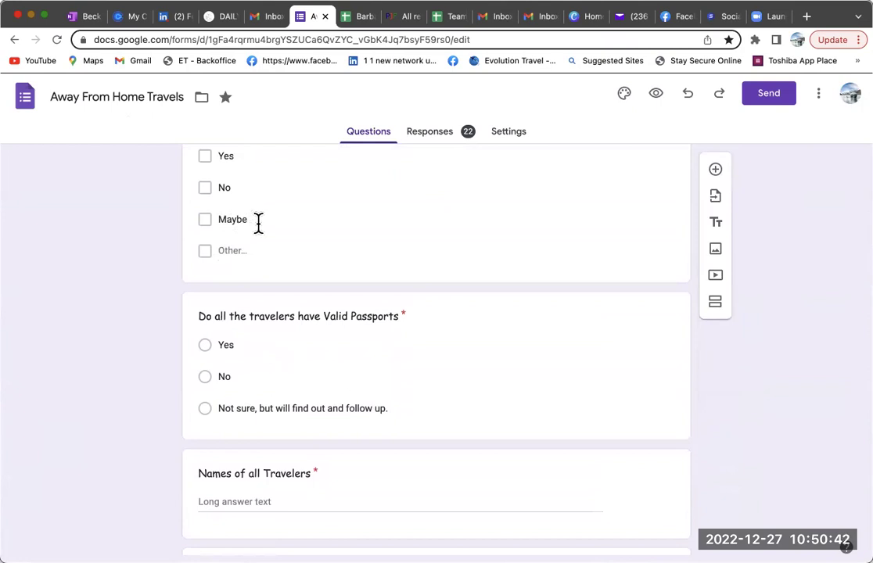
{"action": "scroll", "coordinate": [277, 316], "scroll_direction": "down", "scroll_amount": 3}
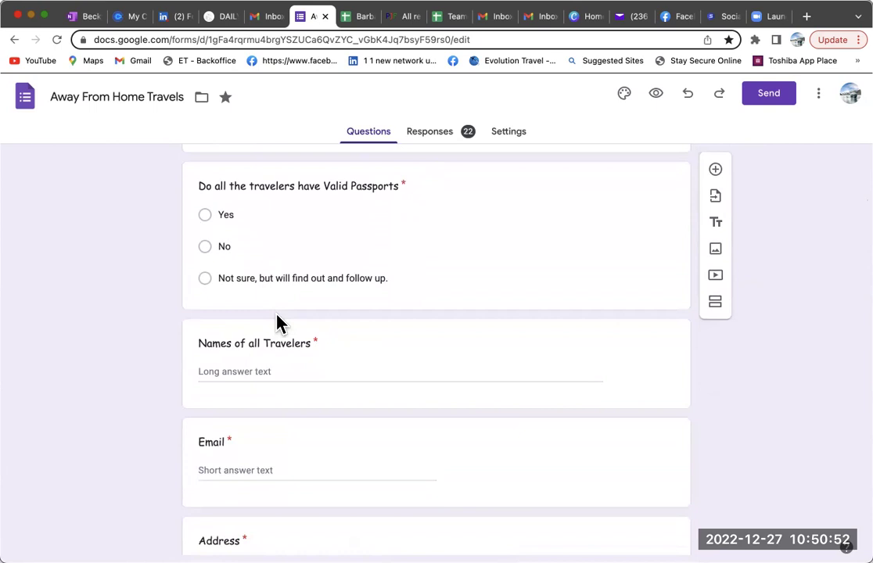
{"action": "scroll", "coordinate": [277, 323], "scroll_direction": "down", "scroll_amount": 4}
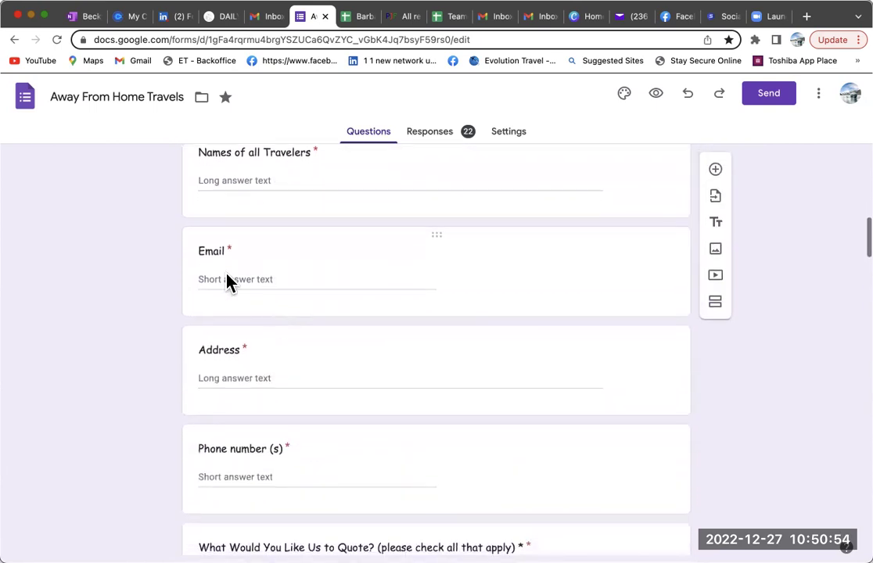
{"action": "scroll", "coordinate": [279, 383], "scroll_direction": "down", "scroll_amount": 4}
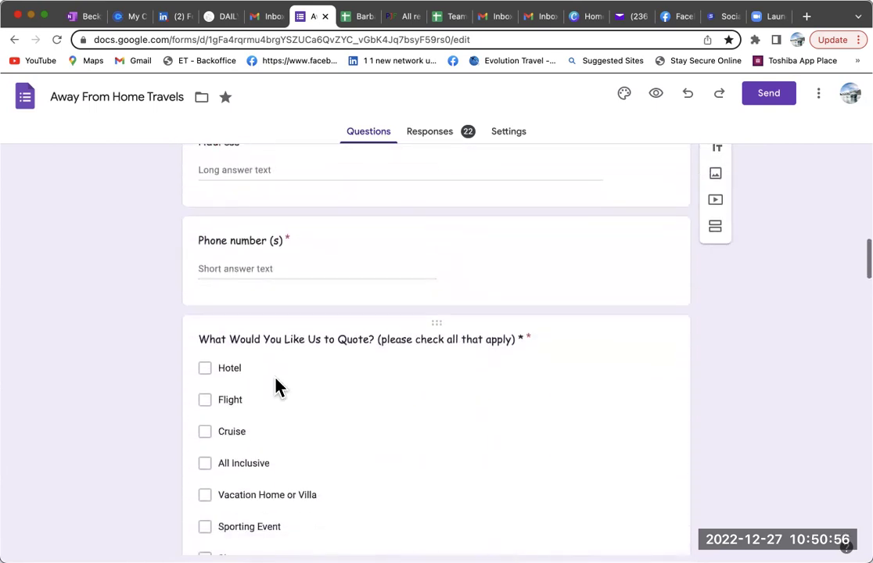
{"action": "scroll", "coordinate": [401, 361], "scroll_direction": "down", "scroll_amount": 1}
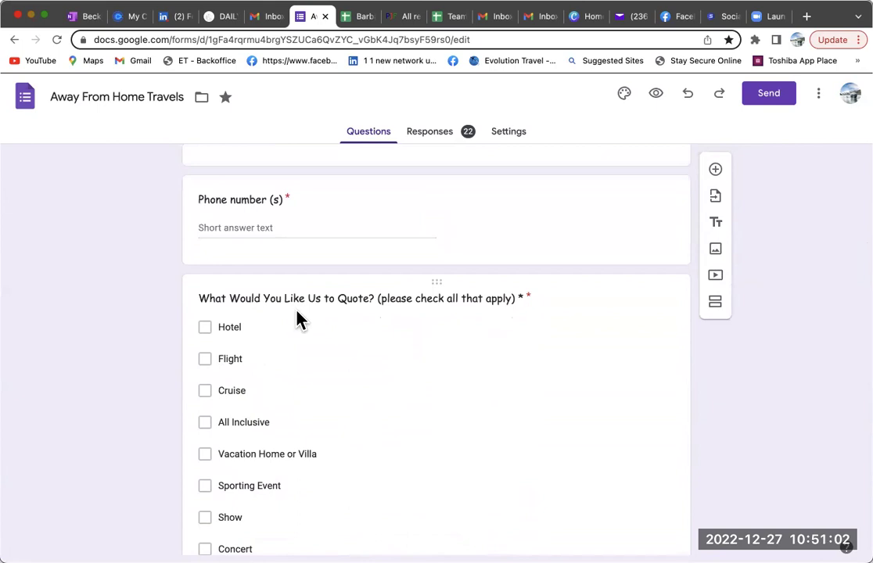
{"action": "scroll", "coordinate": [376, 391], "scroll_direction": "down", "scroll_amount": 1}
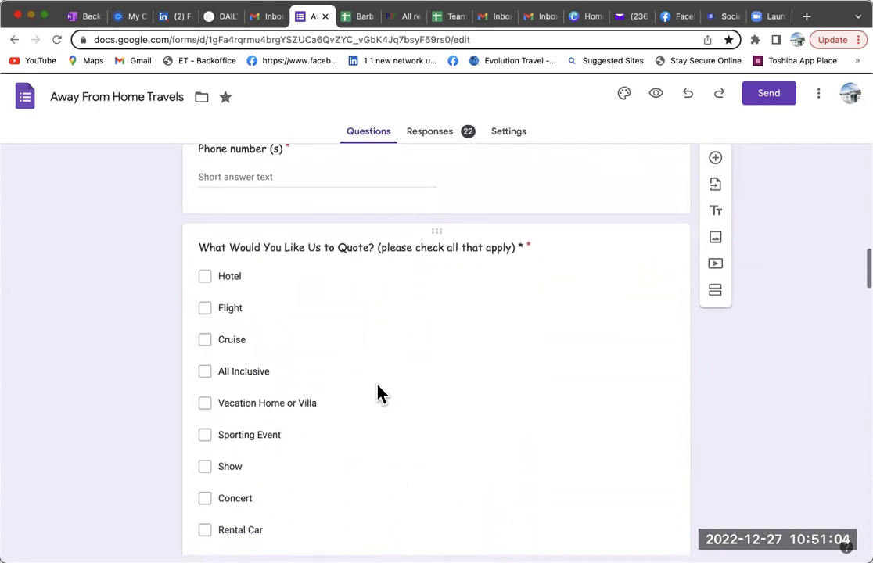
{"action": "scroll", "coordinate": [376, 393], "scroll_direction": "down", "scroll_amount": 1}
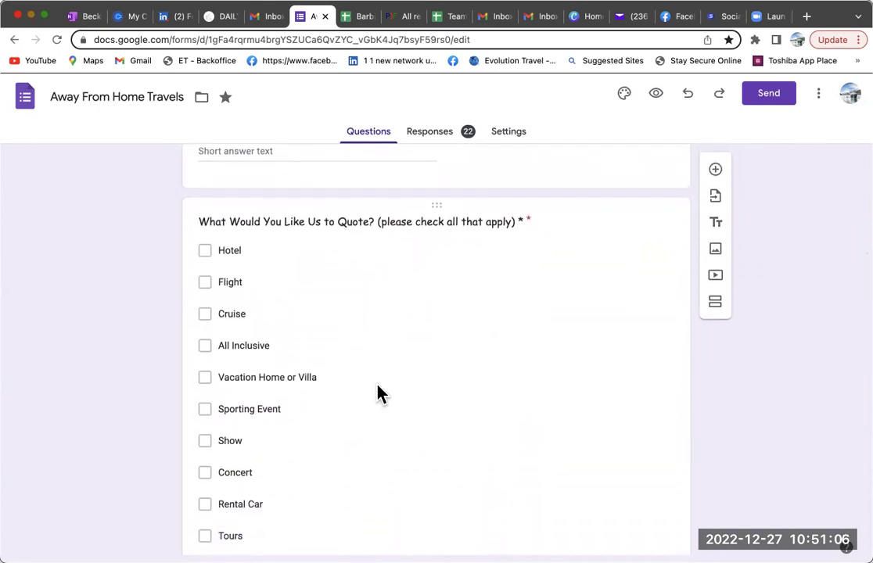
{"action": "scroll", "coordinate": [377, 391], "scroll_direction": "down", "scroll_amount": 2}
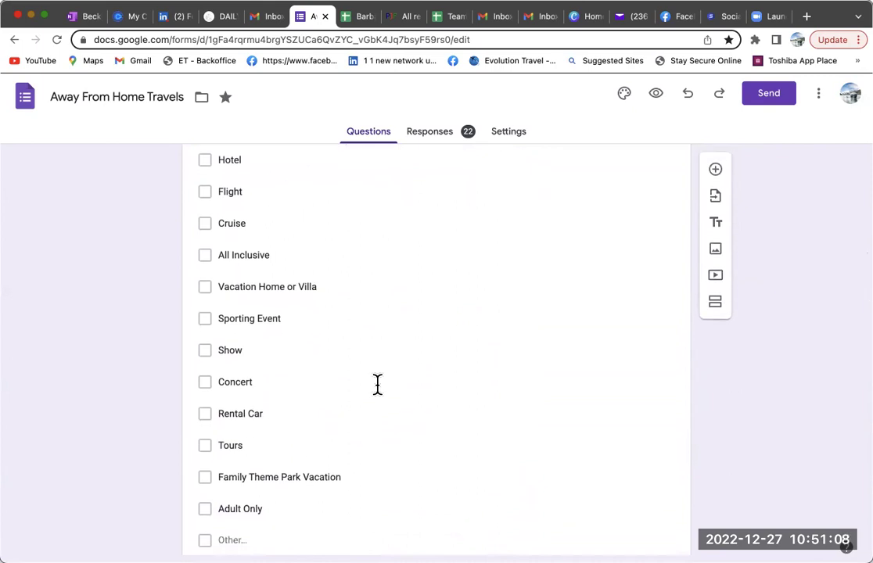
{"action": "scroll", "coordinate": [377, 384], "scroll_direction": "down", "scroll_amount": 1}
{"action": "scroll", "coordinate": [377, 384], "scroll_direction": "up", "scroll_amount": 1}
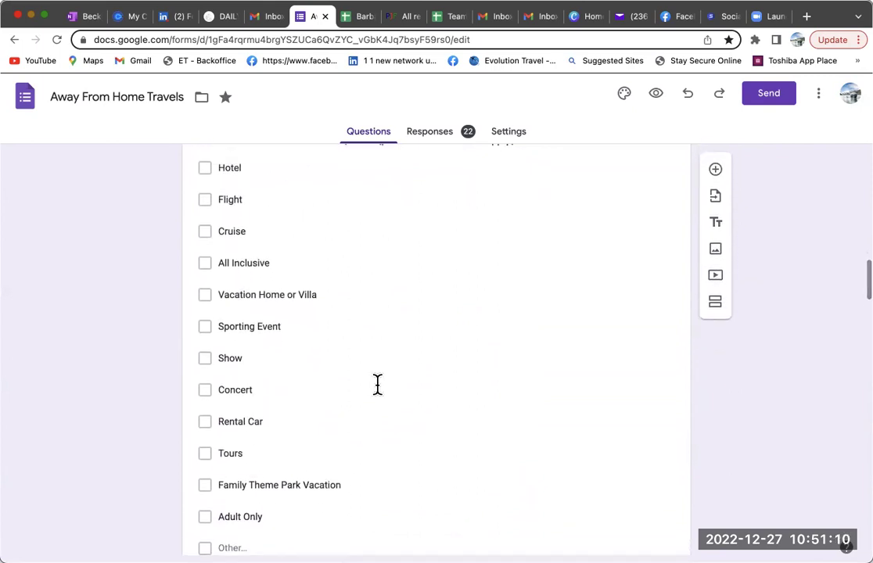
{"action": "scroll", "coordinate": [377, 384], "scroll_direction": "up", "scroll_amount": 2}
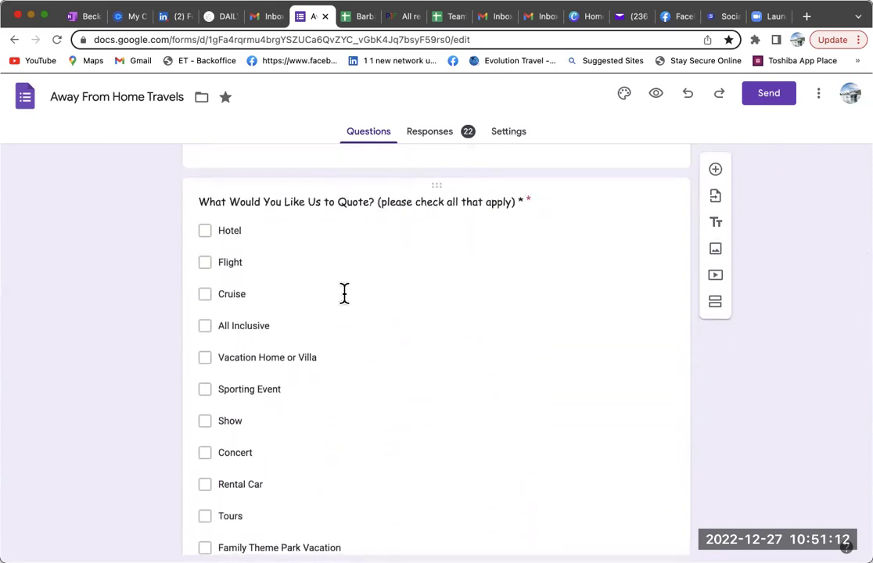
{"action": "scroll", "coordinate": [344, 297], "scroll_direction": "down", "scroll_amount": 1}
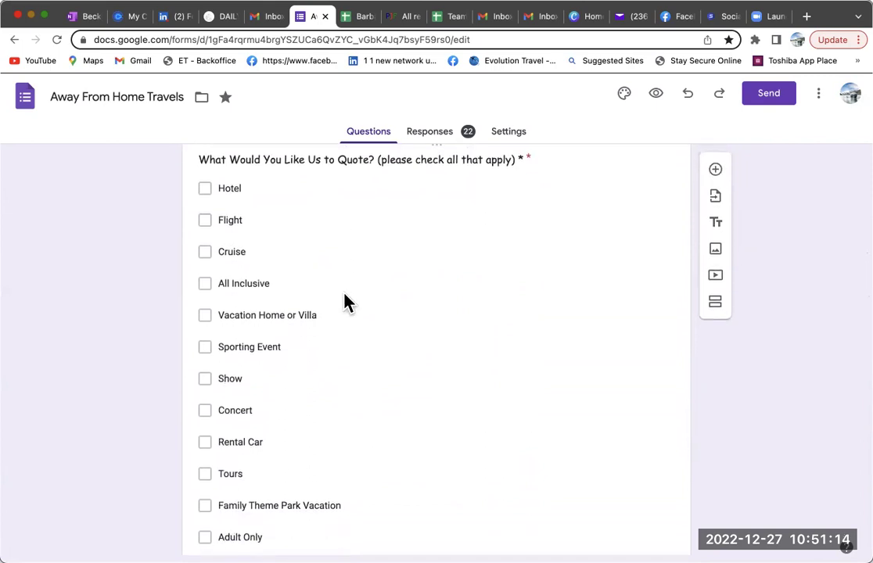
{"action": "scroll", "coordinate": [347, 304], "scroll_direction": "down", "scroll_amount": 2}
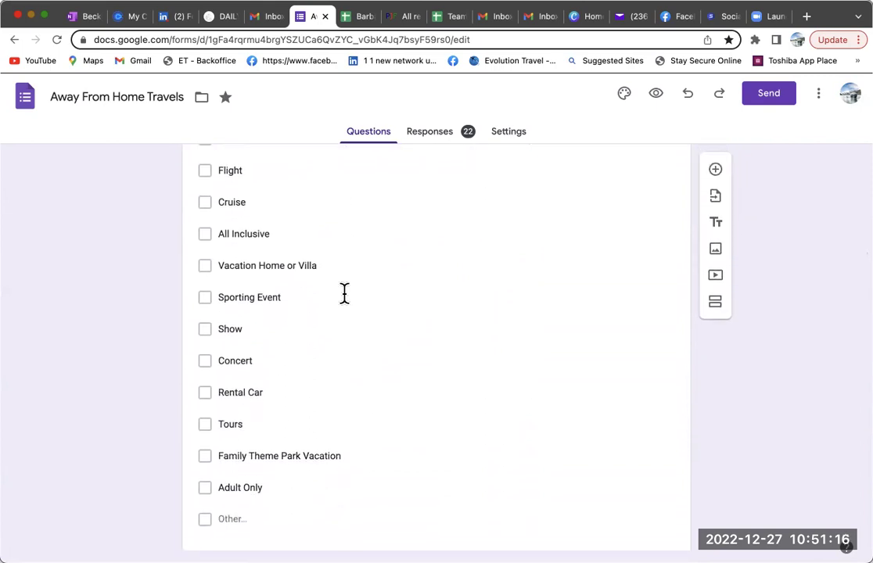
{"action": "scroll", "coordinate": [347, 304], "scroll_direction": "down", "scroll_amount": 3}
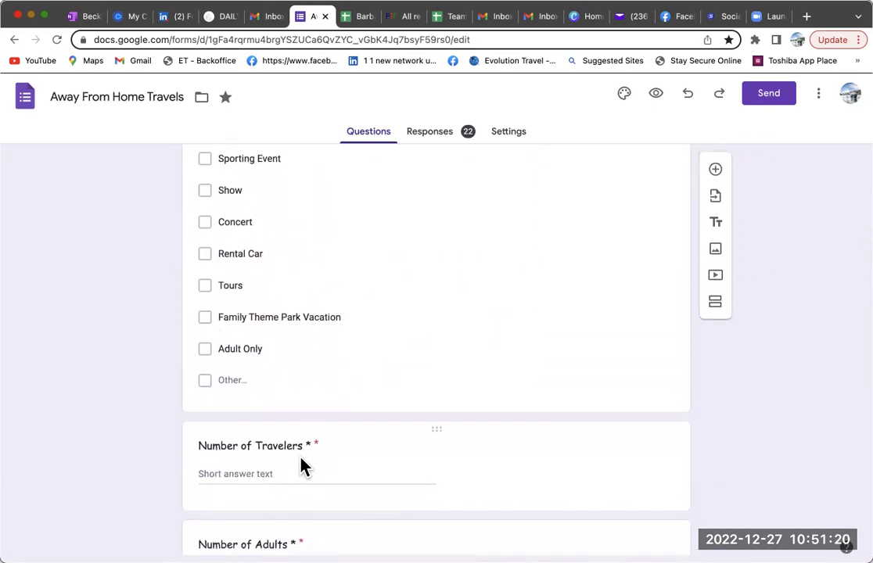
{"action": "scroll", "coordinate": [303, 467], "scroll_direction": "down", "scroll_amount": 3}
{"action": "scroll", "coordinate": [303, 469], "scroll_direction": "down", "scroll_amount": 4}
{"action": "scroll", "coordinate": [304, 470], "scroll_direction": "down", "scroll_amount": 8}
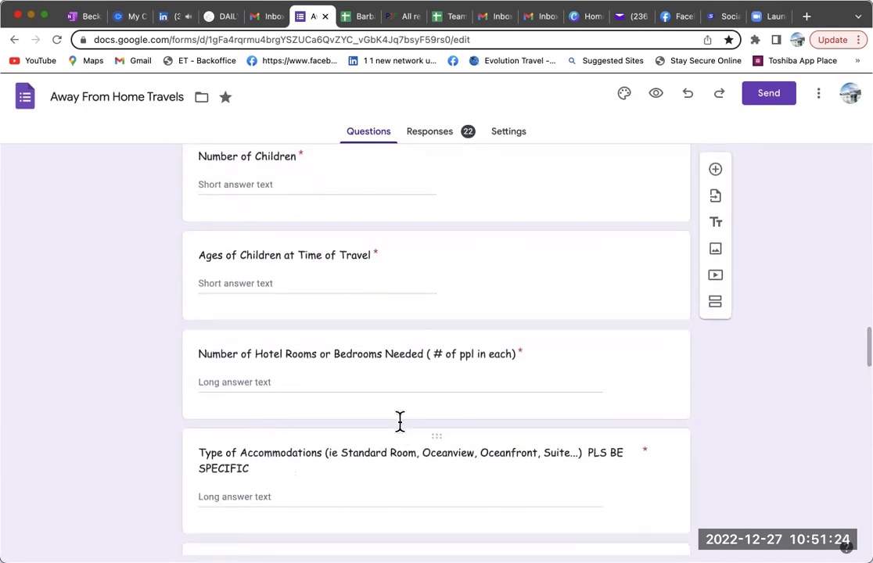
{"action": "scroll", "coordinate": [400, 420], "scroll_direction": "down", "scroll_amount": 3}
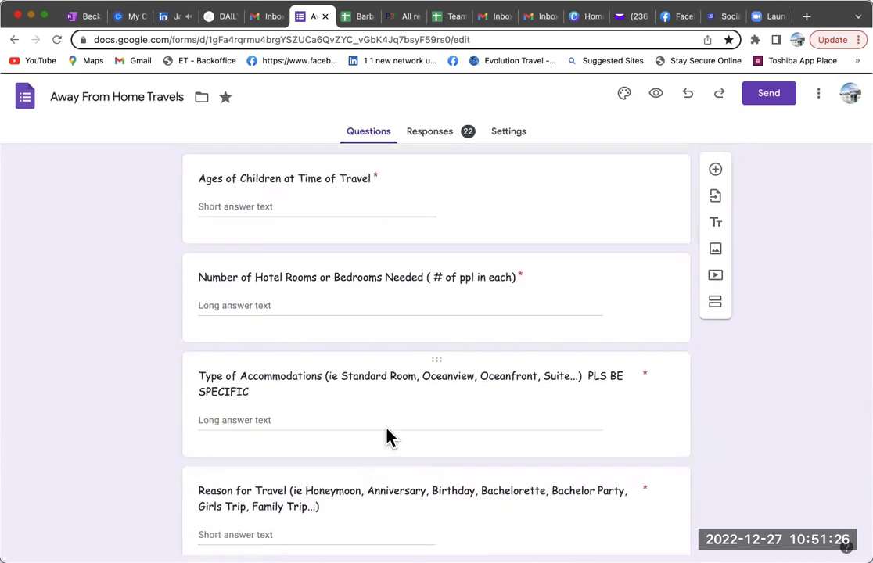
{"action": "scroll", "coordinate": [388, 437], "scroll_direction": "down", "scroll_amount": 5}
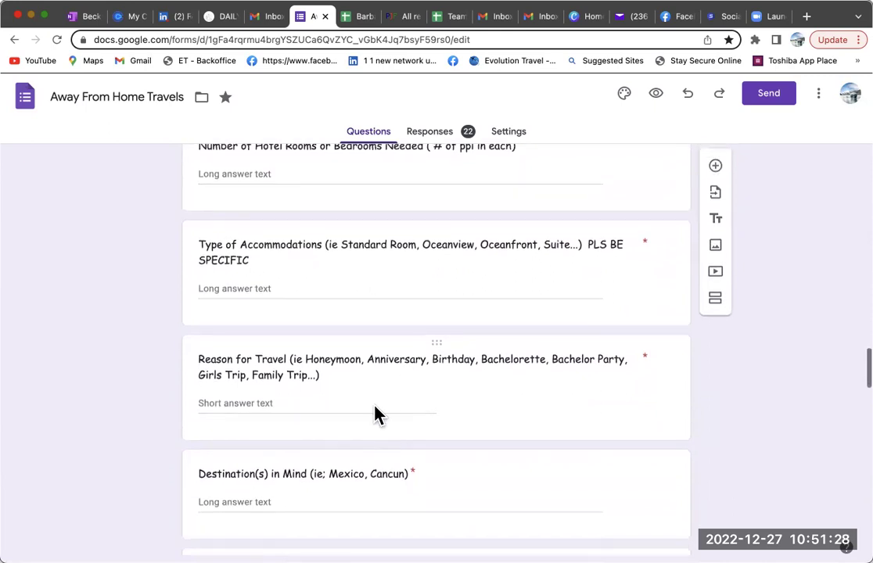
{"action": "scroll", "coordinate": [389, 457], "scroll_direction": "down", "scroll_amount": 5}
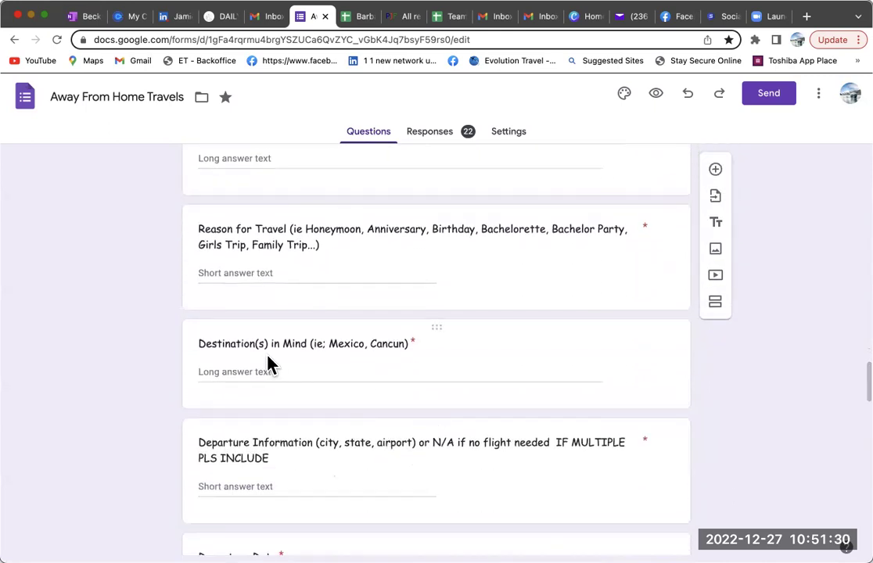
{"action": "scroll", "coordinate": [273, 423], "scroll_direction": "down", "scroll_amount": 2}
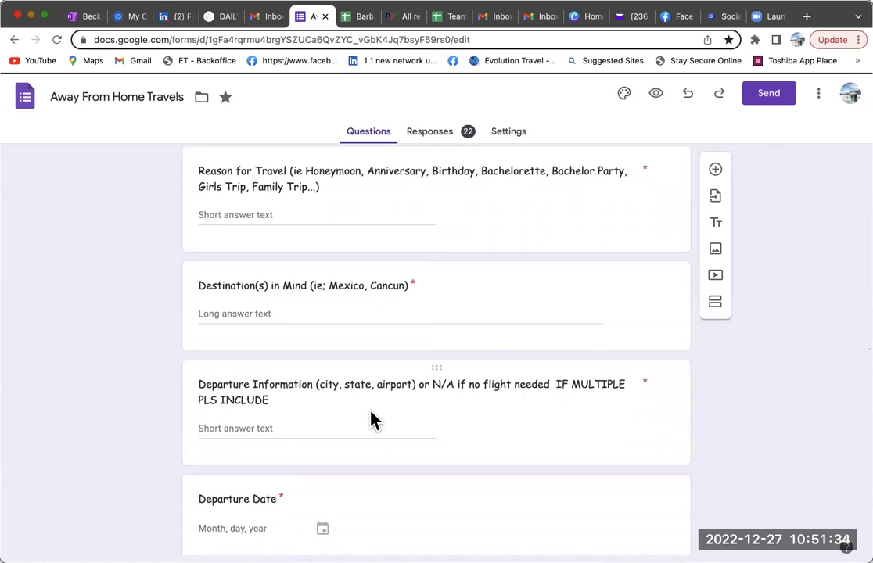
{"action": "scroll", "coordinate": [403, 430], "scroll_direction": "down", "scroll_amount": 5}
{"action": "scroll", "coordinate": [403, 430], "scroll_direction": "down", "scroll_amount": 7}
{"action": "scroll", "coordinate": [402, 422], "scroll_direction": "down", "scroll_amount": 5}
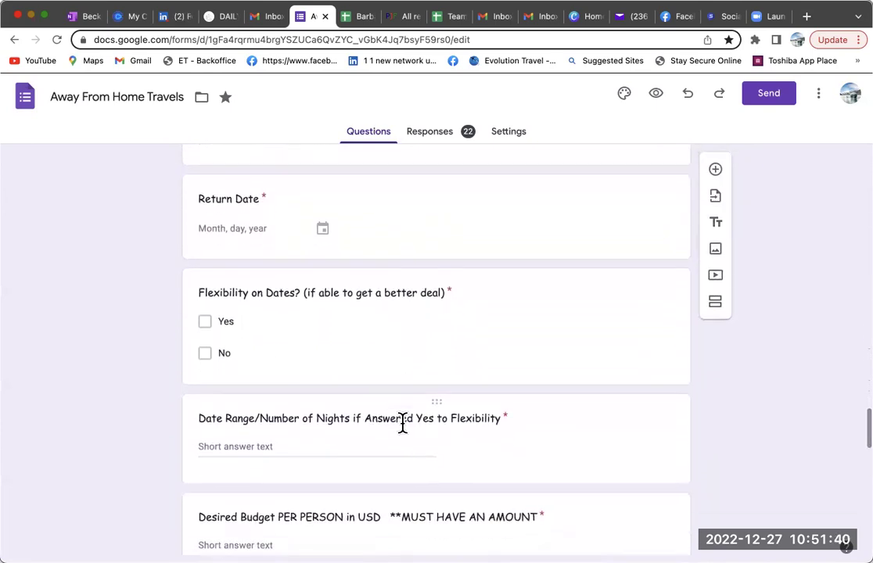
{"action": "scroll", "coordinate": [403, 426], "scroll_direction": "down", "scroll_amount": 4}
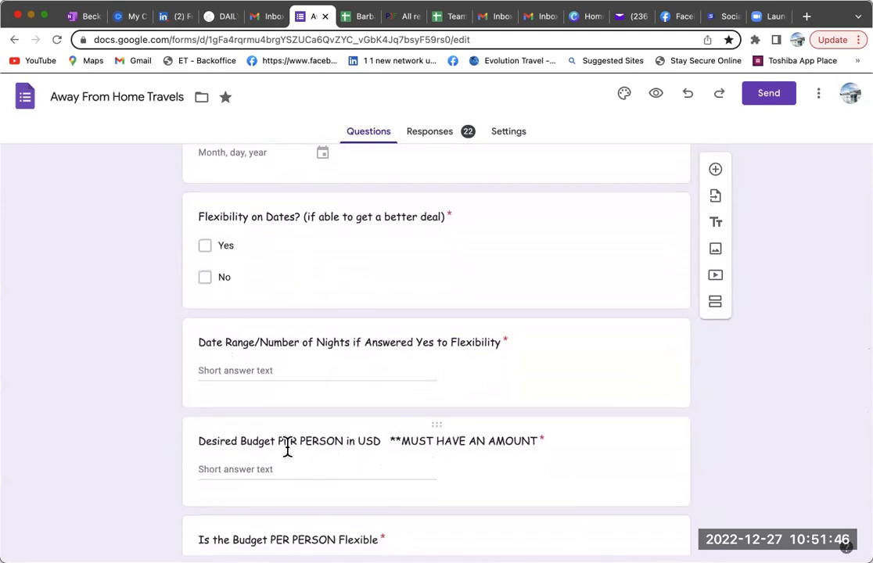
{"action": "scroll", "coordinate": [423, 466], "scroll_direction": "down", "scroll_amount": 1}
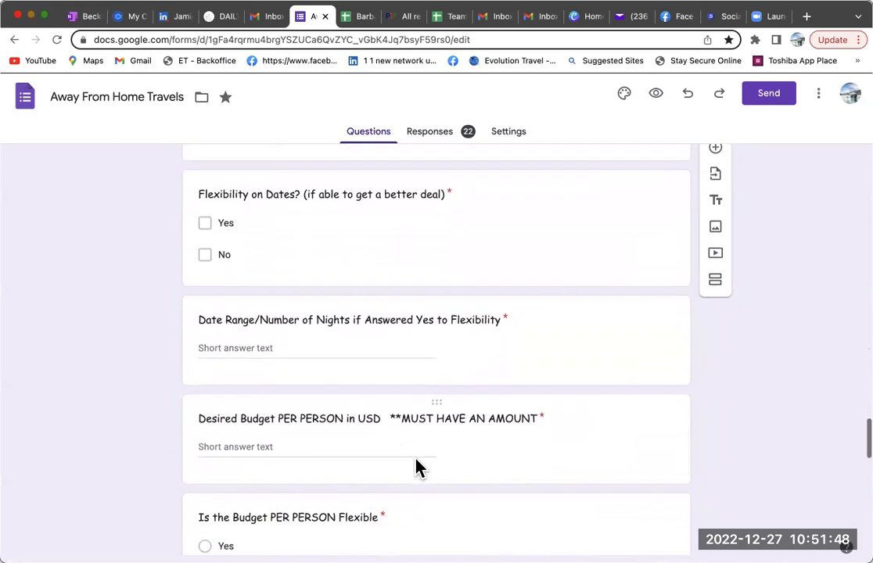
{"action": "scroll", "coordinate": [415, 467], "scroll_direction": "down", "scroll_amount": 2}
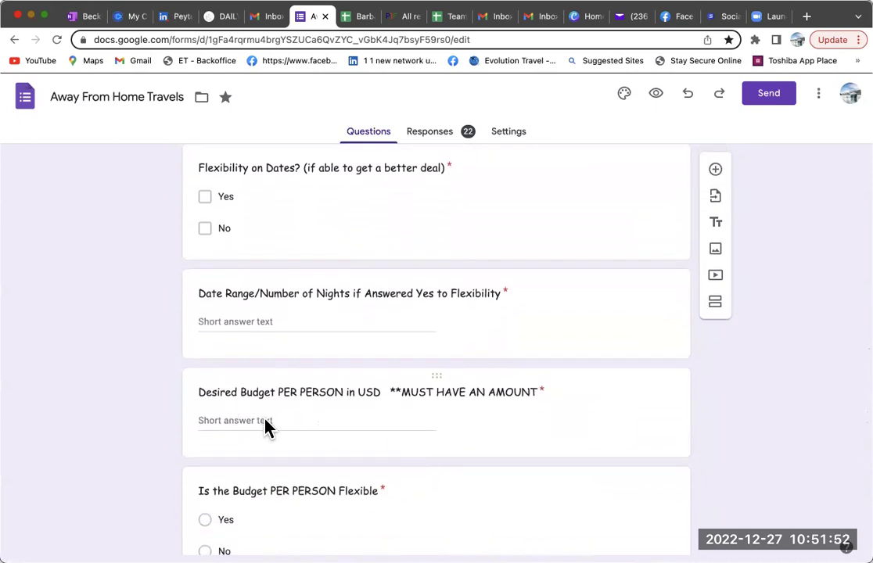
{"action": "scroll", "coordinate": [294, 512], "scroll_direction": "down", "scroll_amount": 1}
{"action": "scroll", "coordinate": [294, 510], "scroll_direction": "down", "scroll_amount": 5}
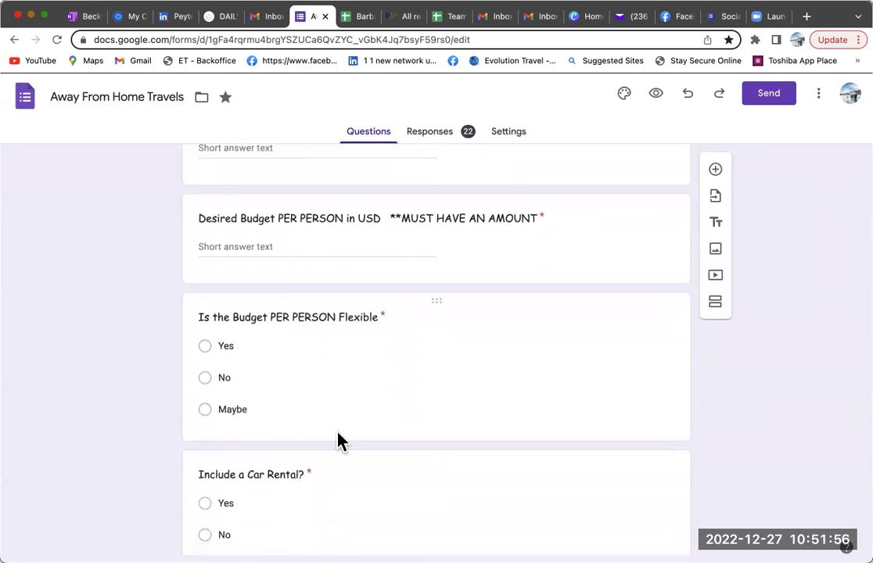
{"action": "scroll", "coordinate": [337, 432], "scroll_direction": "down", "scroll_amount": 2}
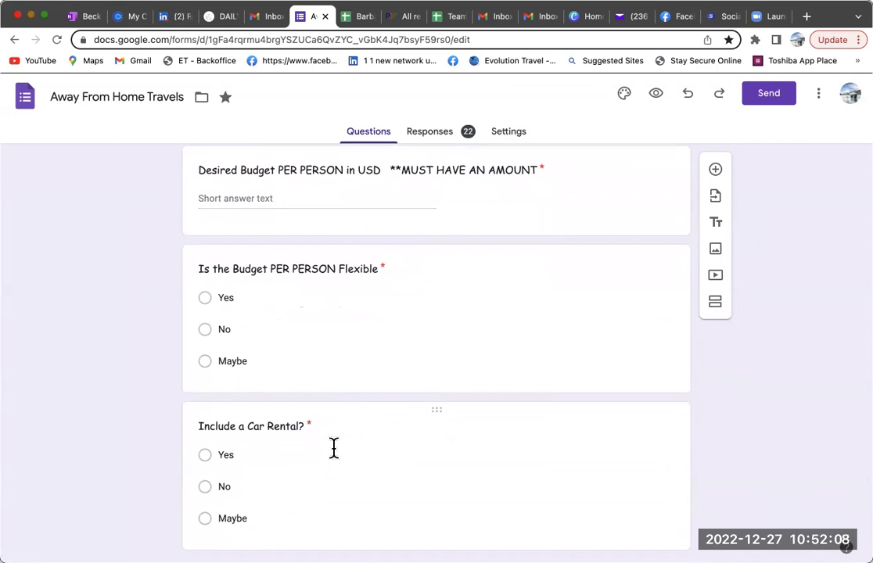
{"action": "scroll", "coordinate": [333, 449], "scroll_direction": "up", "scroll_amount": 1}
{"action": "scroll", "coordinate": [330, 464], "scroll_direction": "down", "scroll_amount": 1}
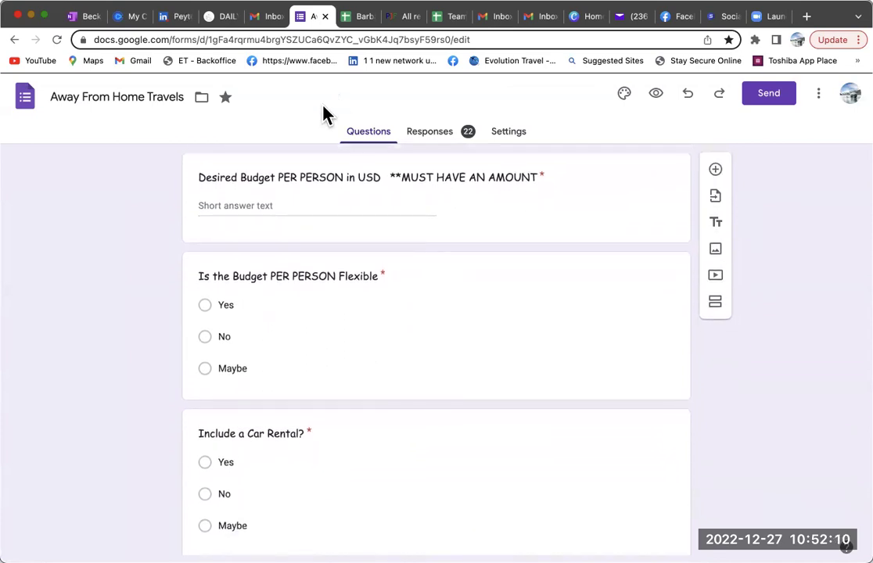
{"action": "scroll", "coordinate": [321, 430], "scroll_direction": "down", "scroll_amount": 1}
{"action": "scroll", "coordinate": [317, 445], "scroll_direction": "down", "scroll_amount": 3}
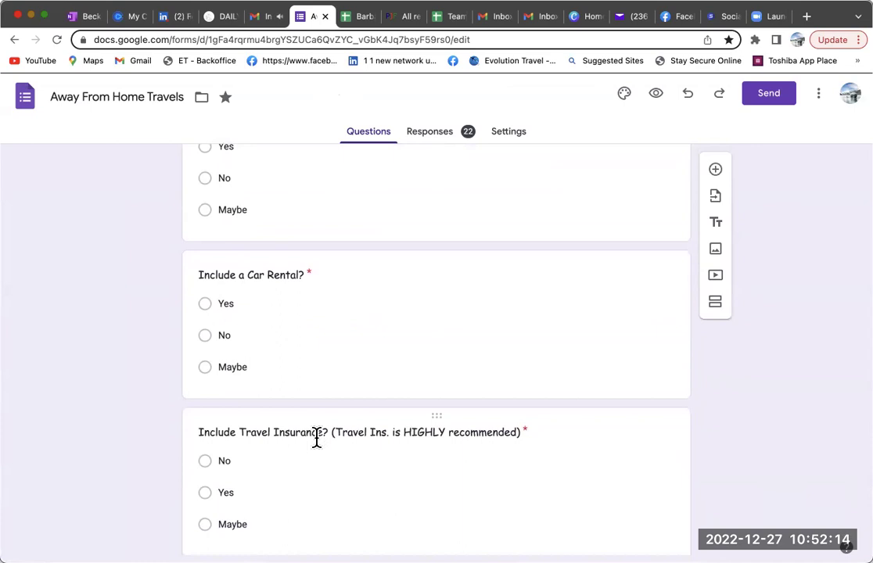
{"action": "scroll", "coordinate": [317, 442], "scroll_direction": "down", "scroll_amount": 4}
{"action": "scroll", "coordinate": [316, 438], "scroll_direction": "down", "scroll_amount": 2}
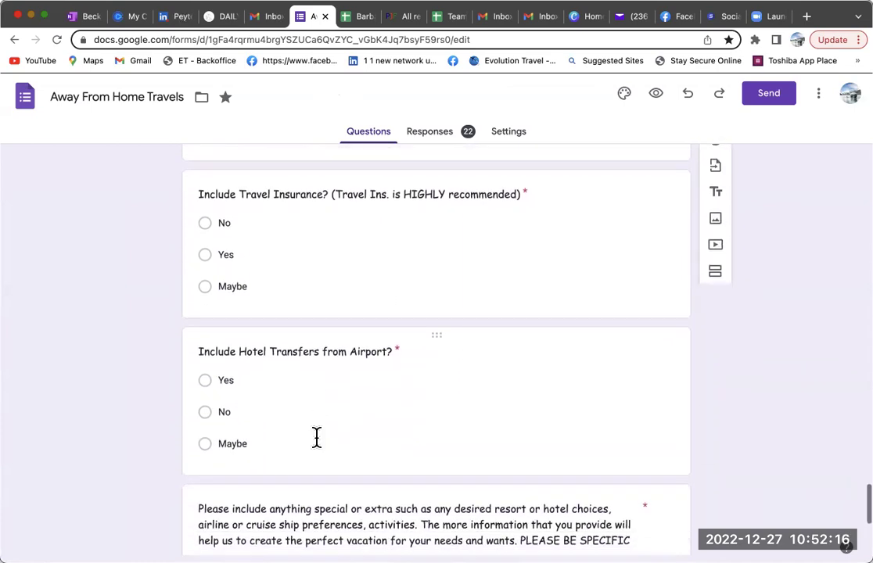
{"action": "scroll", "coordinate": [317, 440], "scroll_direction": "down", "scroll_amount": 4}
{"action": "scroll", "coordinate": [316, 442], "scroll_direction": "down", "scroll_amount": 2}
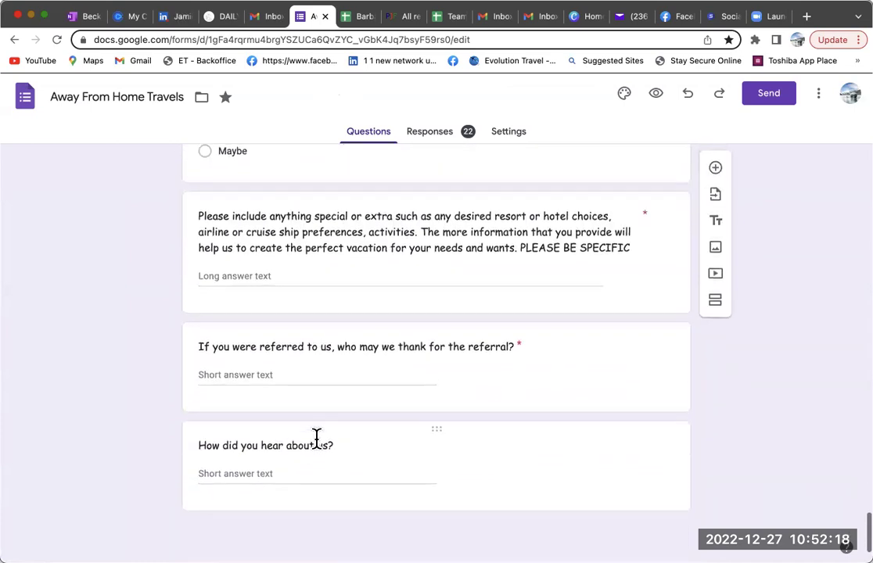
{"action": "scroll", "coordinate": [318, 441], "scroll_direction": "up", "scroll_amount": 10}
{"action": "scroll", "coordinate": [317, 442], "scroll_direction": "up", "scroll_amount": 15}
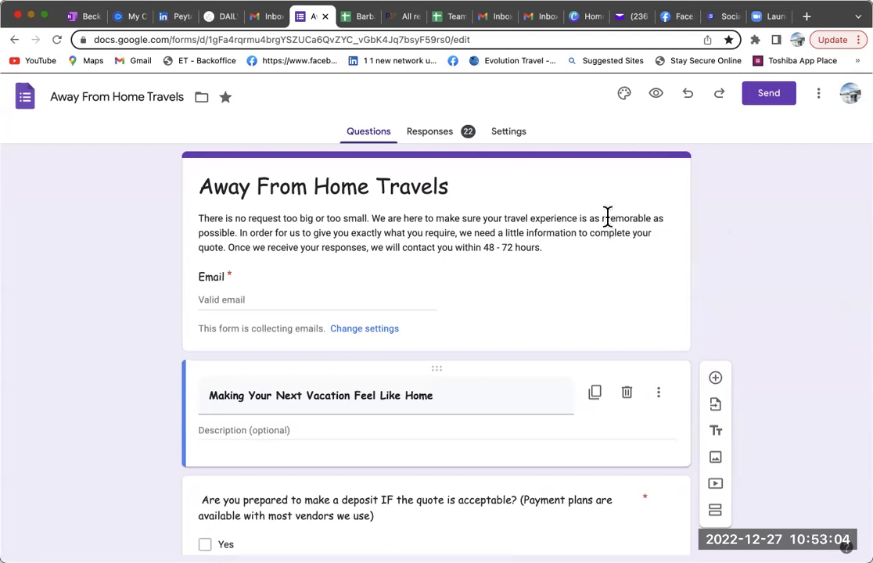
- Switch to the form's Responses view and scroll to the list of respondents
{"action": "left_click", "coordinate": [430, 133]}
{"action": "scroll", "coordinate": [370, 404], "scroll_direction": "down", "scroll_amount": 3}
{"action": "scroll", "coordinate": [370, 404], "scroll_direction": "down", "scroll_amount": 4}
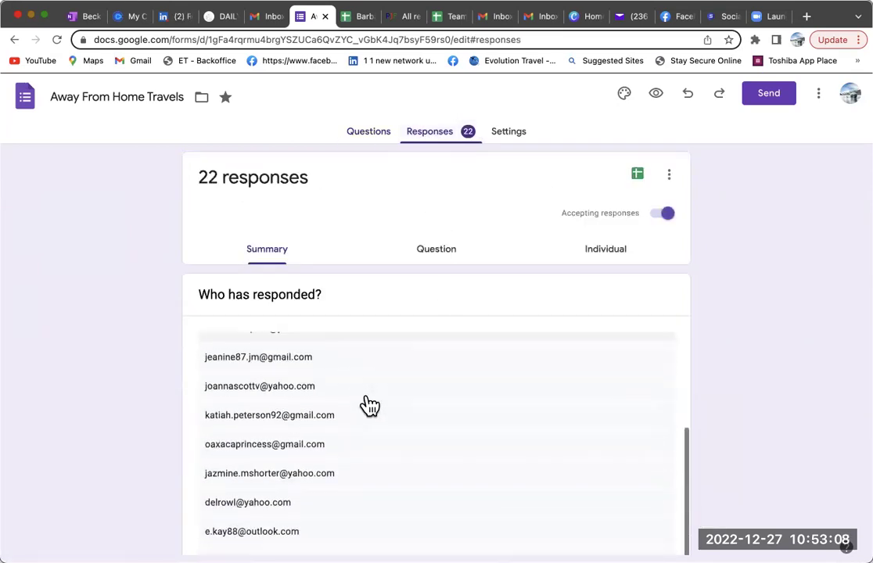
{"action": "scroll", "coordinate": [370, 403], "scroll_direction": "down", "scroll_amount": 3}
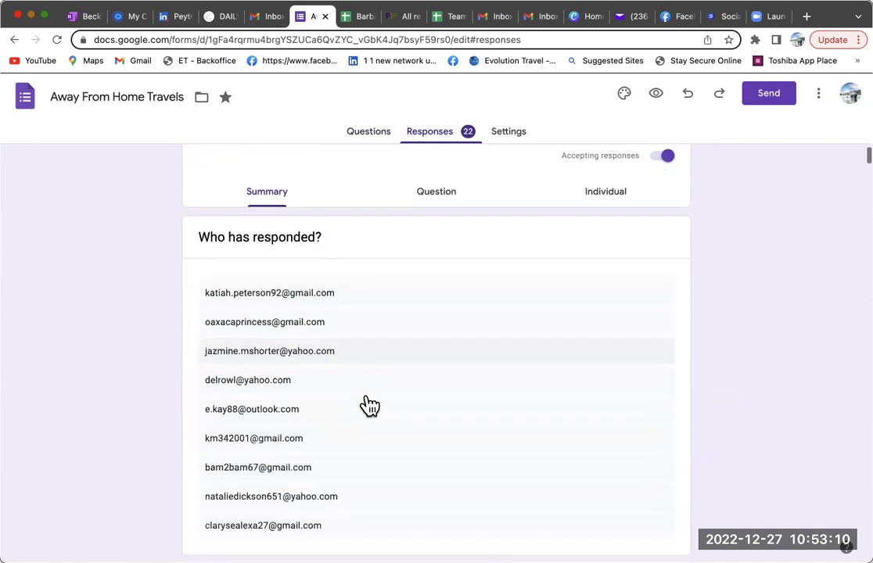
- Open the 16th respondent's response and read through flexible dates, 06/02–06/05/2022, and $200 per-person budget
{"action": "left_click", "coordinate": [271, 311]}
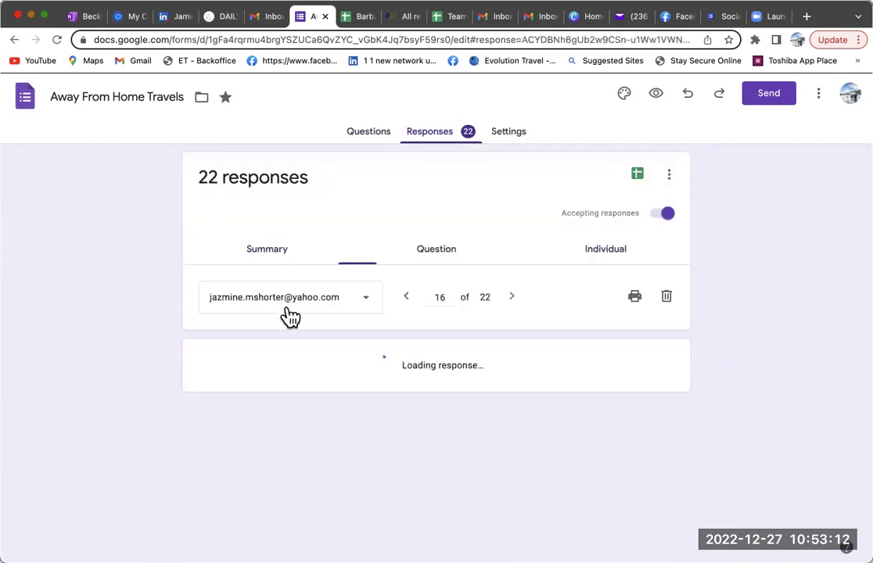
{"action": "scroll", "coordinate": [409, 430], "scroll_direction": "down", "scroll_amount": 5}
{"action": "scroll", "coordinate": [409, 437], "scroll_direction": "down", "scroll_amount": 2}
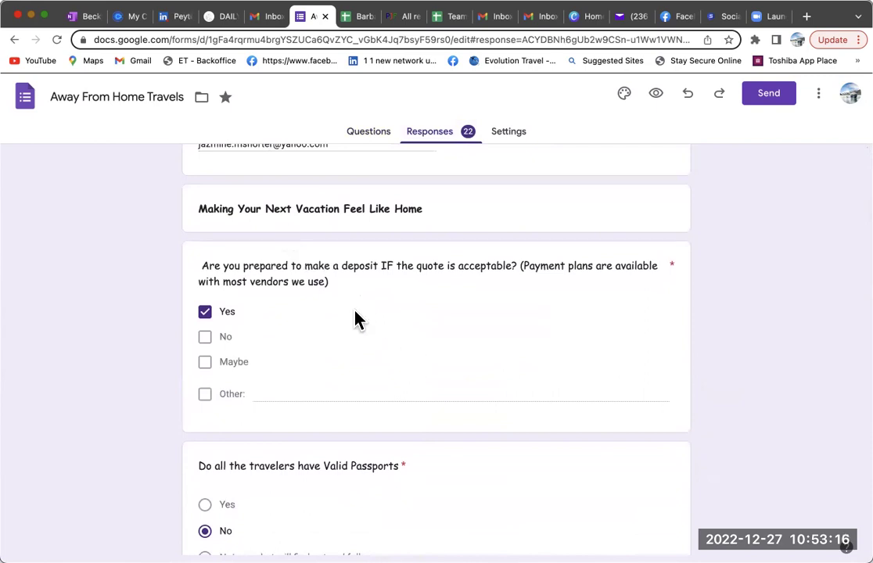
{"action": "scroll", "coordinate": [353, 317], "scroll_direction": "up", "scroll_amount": 3}
{"action": "scroll", "coordinate": [351, 411], "scroll_direction": "down", "scroll_amount": 6}
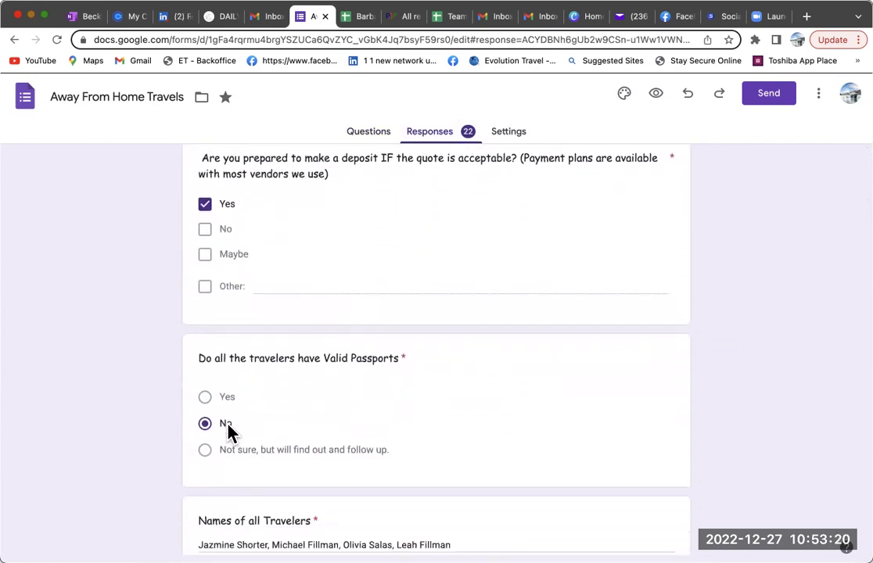
{"action": "scroll", "coordinate": [325, 448], "scroll_direction": "down", "scroll_amount": 5}
{"action": "scroll", "coordinate": [324, 446], "scroll_direction": "down", "scroll_amount": 1}
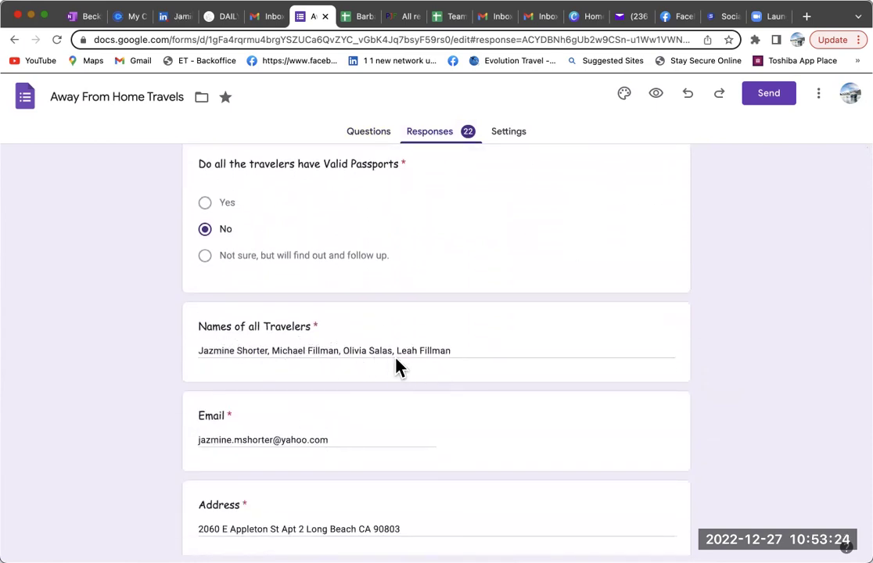
{"action": "scroll", "coordinate": [397, 450], "scroll_direction": "down", "scroll_amount": 5}
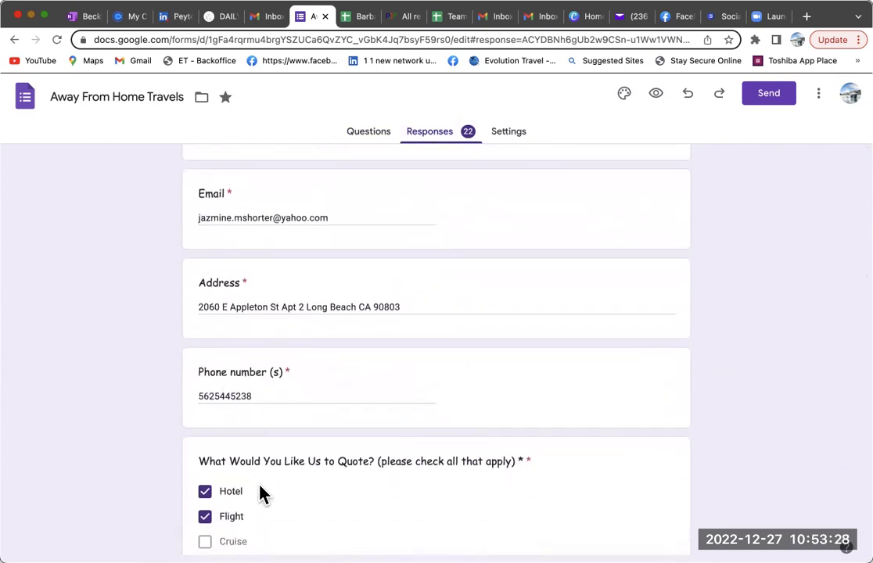
{"action": "scroll", "coordinate": [259, 493], "scroll_direction": "down", "scroll_amount": 3}
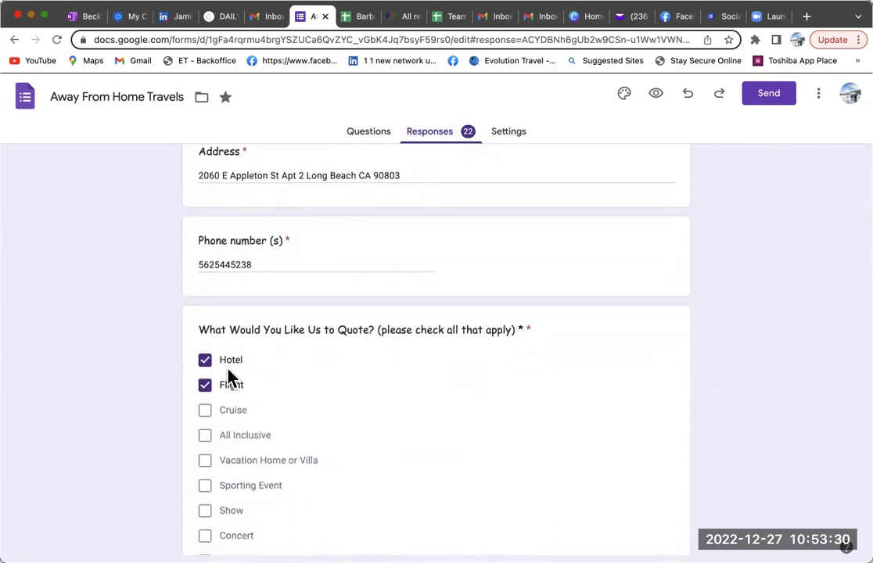
{"action": "scroll", "coordinate": [249, 405], "scroll_direction": "down", "scroll_amount": 3}
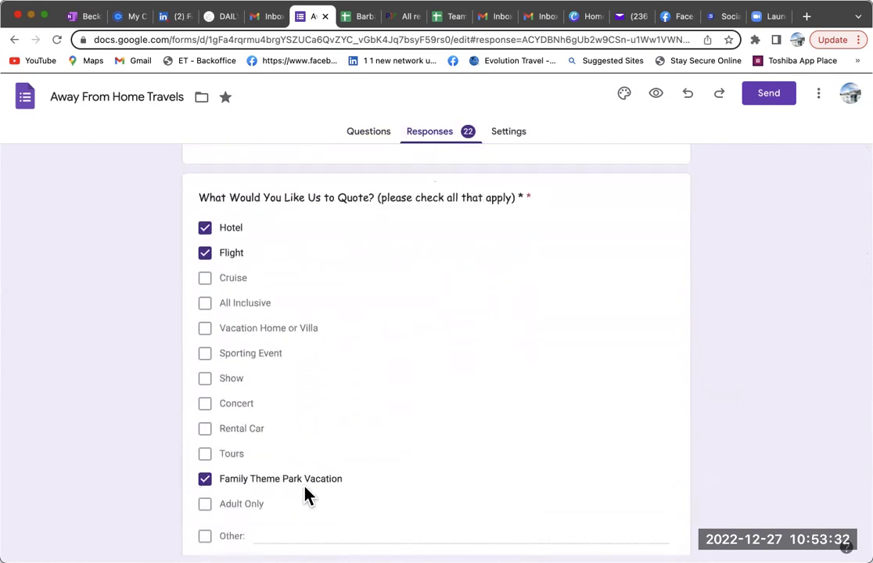
{"action": "scroll", "coordinate": [307, 494], "scroll_direction": "down", "scroll_amount": 4}
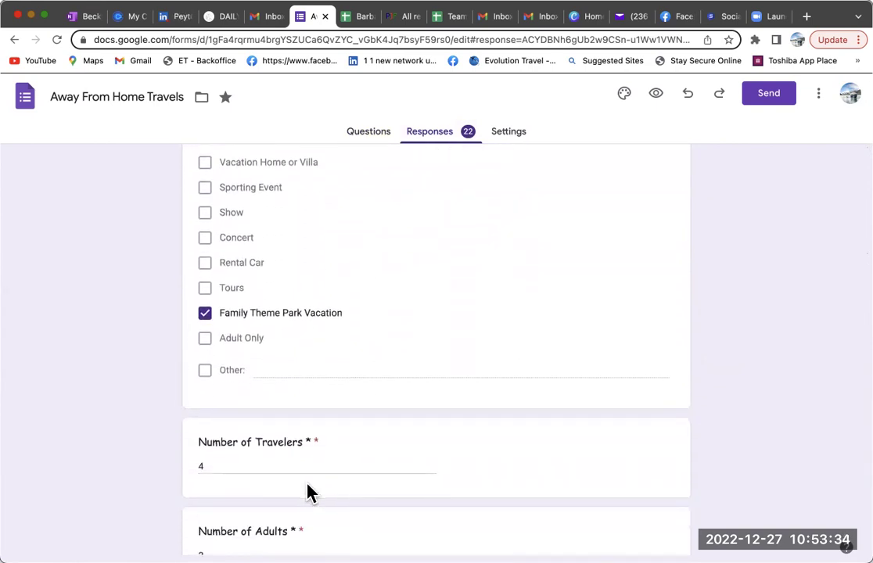
{"action": "scroll", "coordinate": [306, 493], "scroll_direction": "down", "scroll_amount": 3}
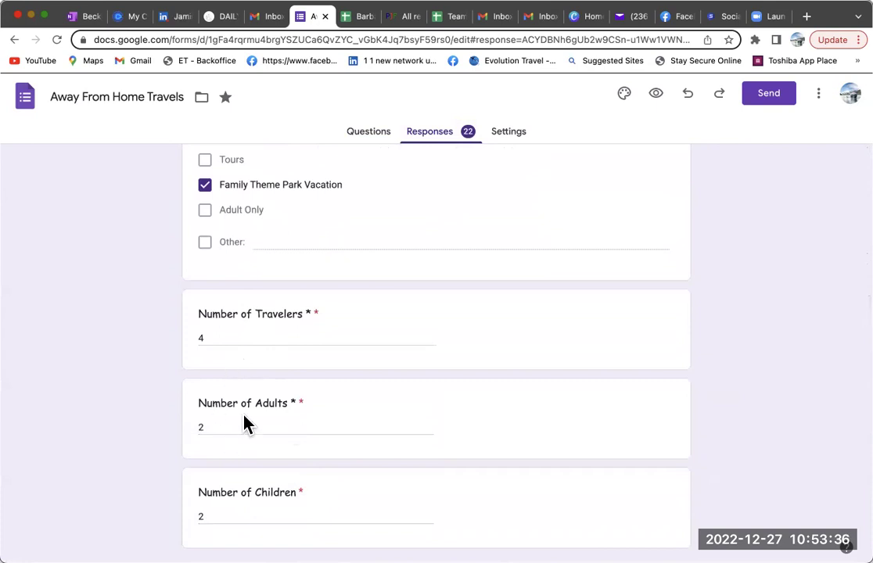
{"action": "scroll", "coordinate": [245, 421], "scroll_direction": "down", "scroll_amount": 2}
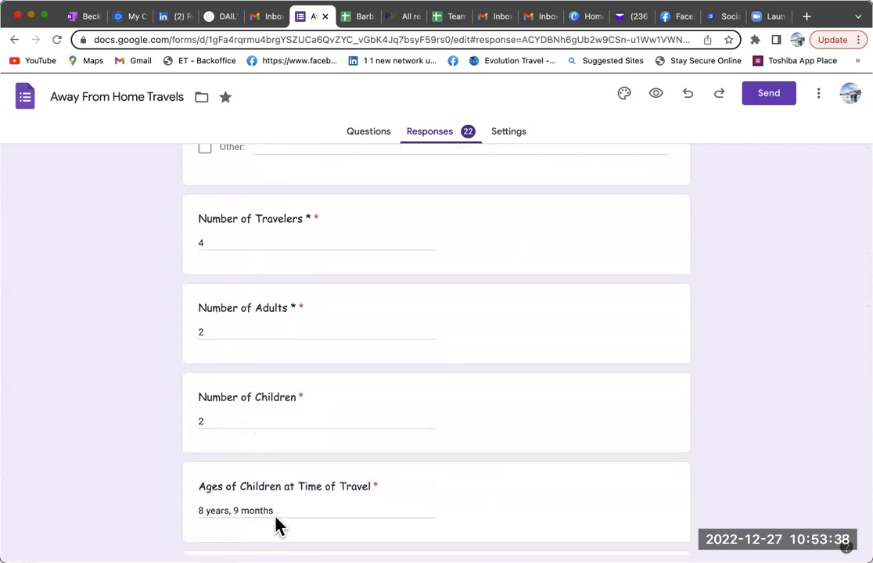
{"action": "scroll", "coordinate": [278, 526], "scroll_direction": "down", "scroll_amount": 4}
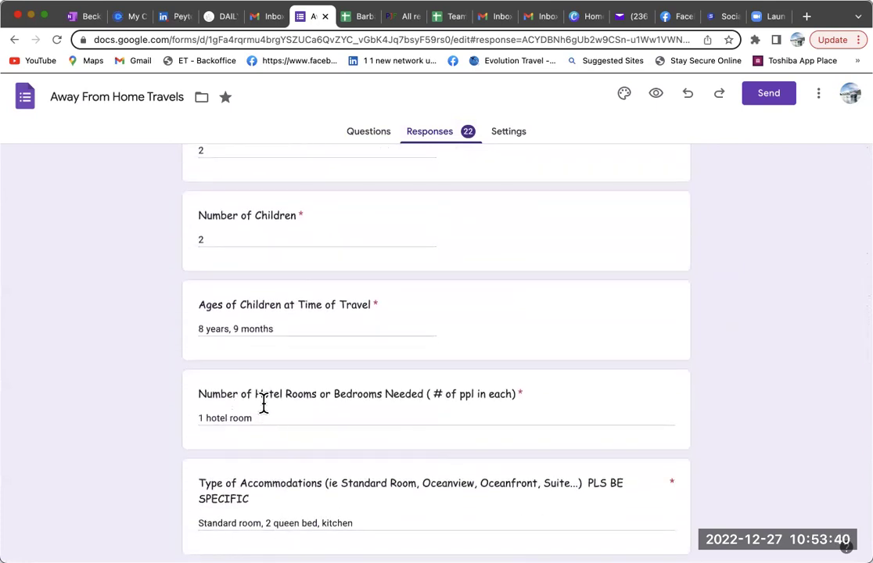
{"action": "scroll", "coordinate": [281, 435], "scroll_direction": "down", "scroll_amount": 2}
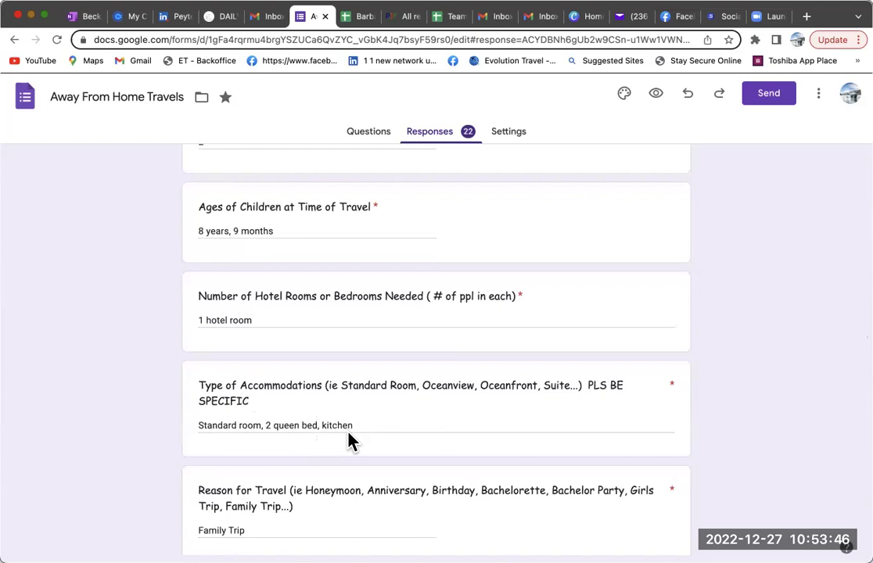
{"action": "scroll", "coordinate": [349, 438], "scroll_direction": "down", "scroll_amount": 2}
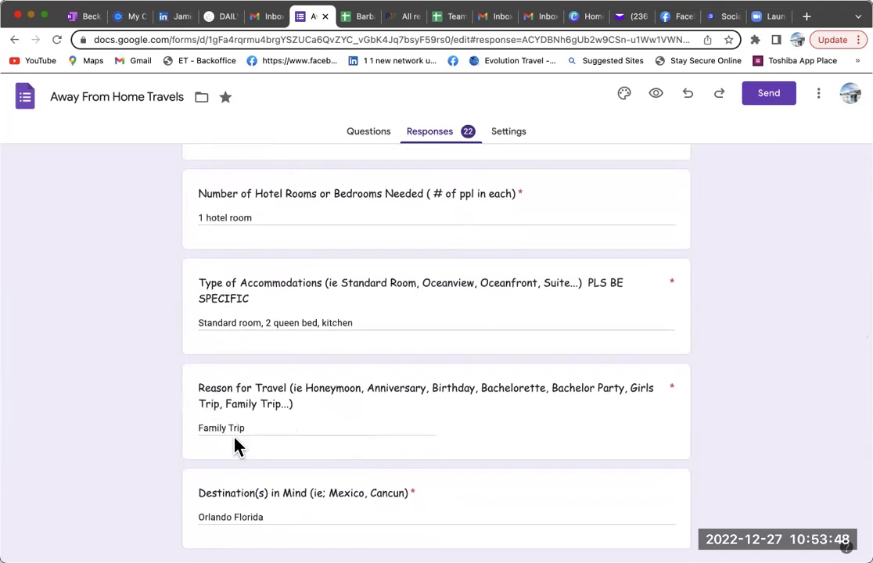
{"action": "scroll", "coordinate": [237, 446], "scroll_direction": "down", "scroll_amount": 3}
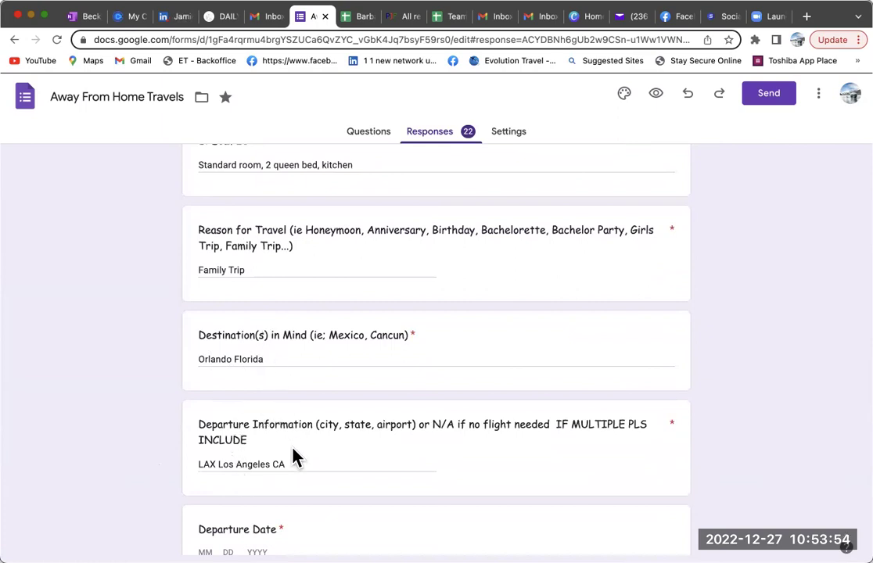
{"action": "scroll", "coordinate": [290, 450], "scroll_direction": "down", "scroll_amount": 1}
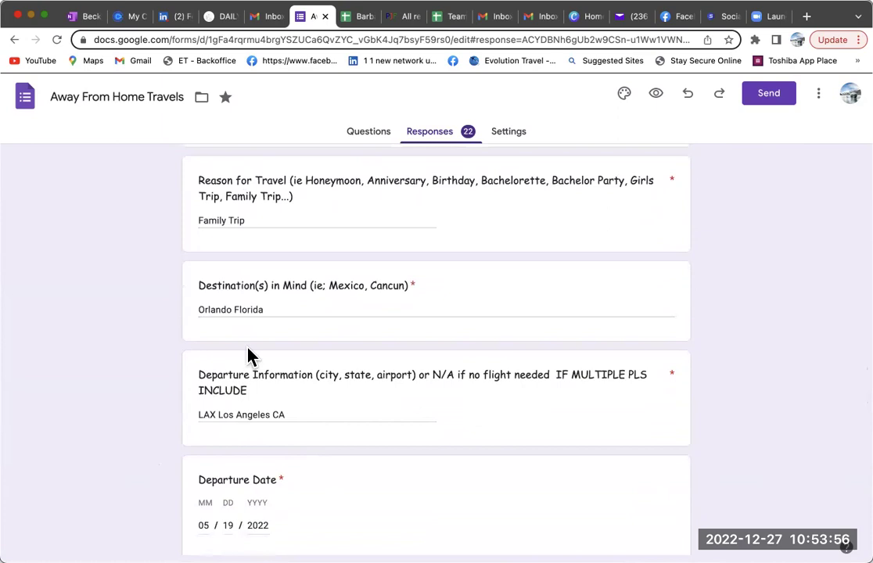
{"action": "scroll", "coordinate": [271, 474], "scroll_direction": "down", "scroll_amount": 3}
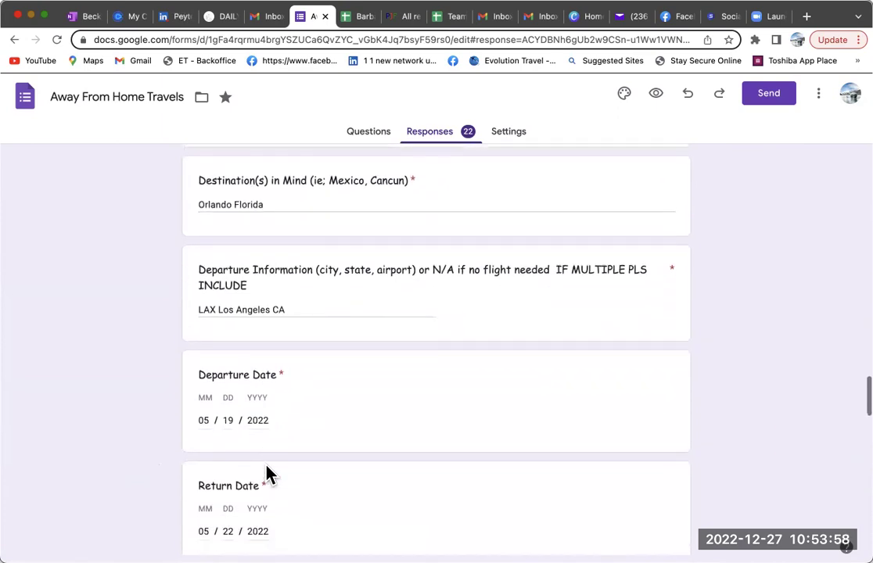
{"action": "scroll", "coordinate": [248, 452], "scroll_direction": "down", "scroll_amount": 2}
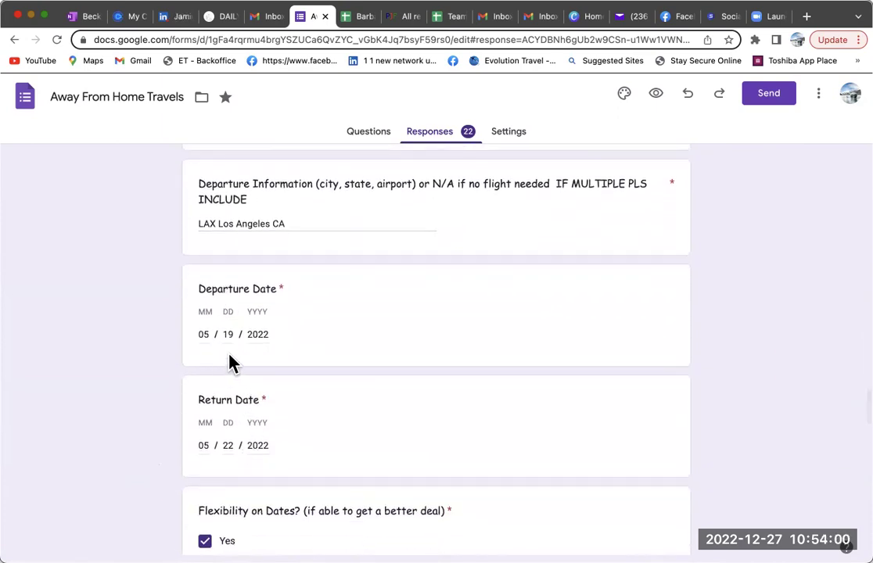
{"action": "scroll", "coordinate": [227, 438], "scroll_direction": "down", "scroll_amount": 3}
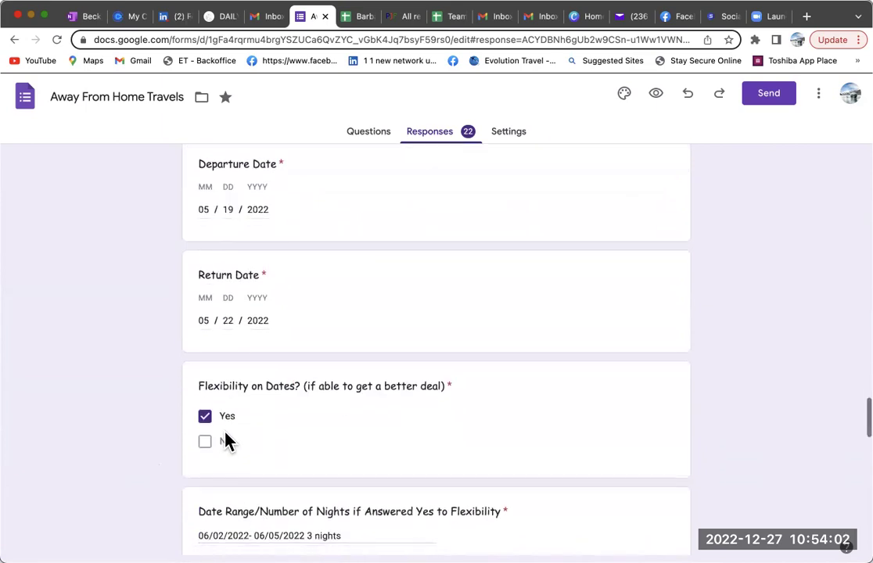
{"action": "scroll", "coordinate": [227, 437], "scroll_direction": "down", "scroll_amount": 2}
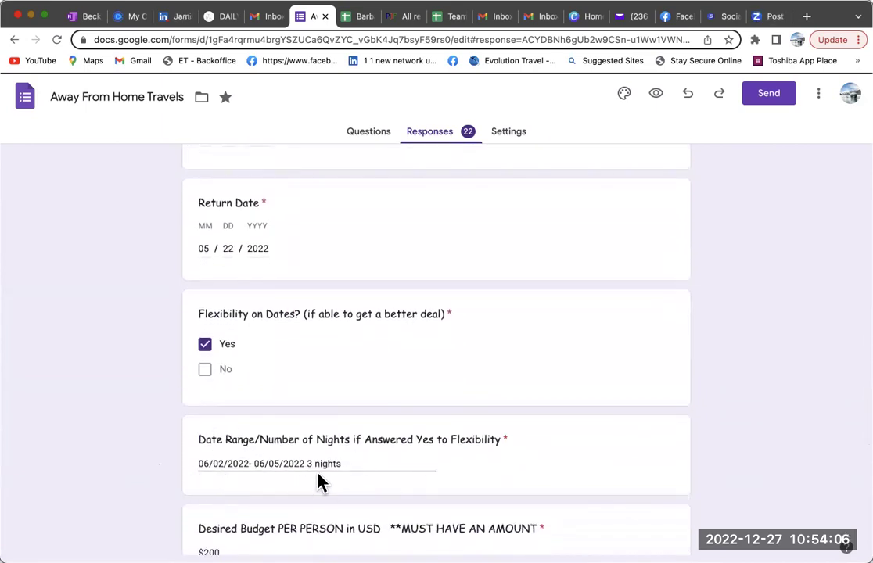
{"action": "scroll", "coordinate": [319, 481], "scroll_direction": "down", "scroll_amount": 3}
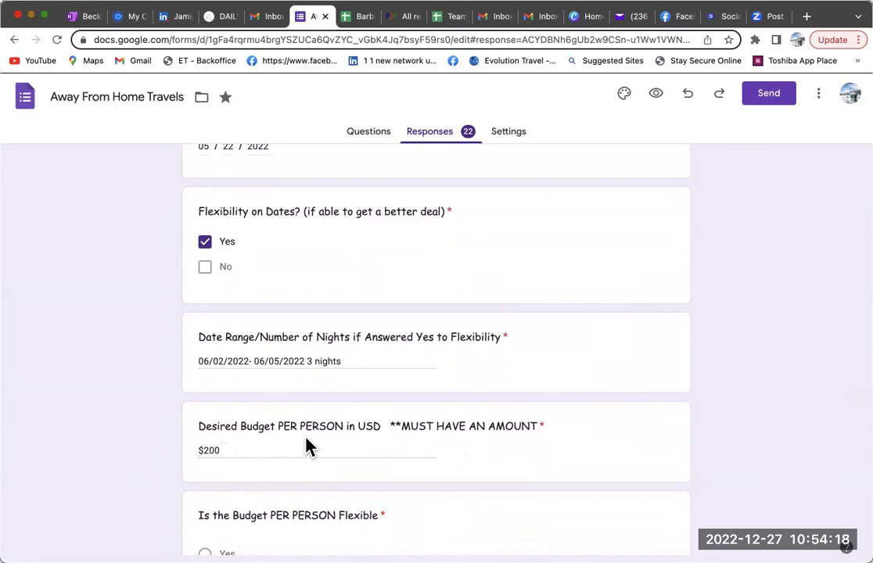
{"action": "scroll", "coordinate": [307, 443], "scroll_direction": "down", "scroll_amount": 3}
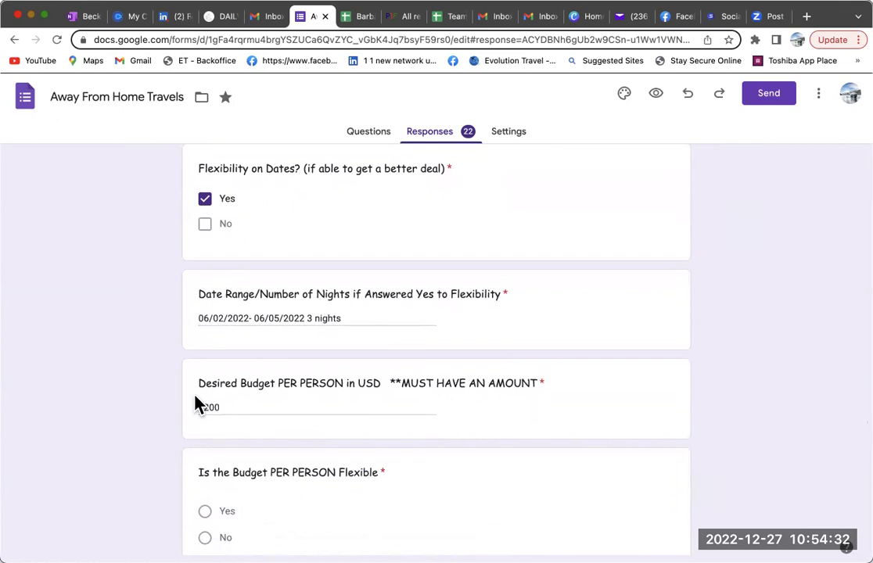
{"action": "scroll", "coordinate": [283, 250], "scroll_direction": "up", "scroll_amount": 4}
{"action": "scroll", "coordinate": [283, 251], "scroll_direction": "up", "scroll_amount": 5}
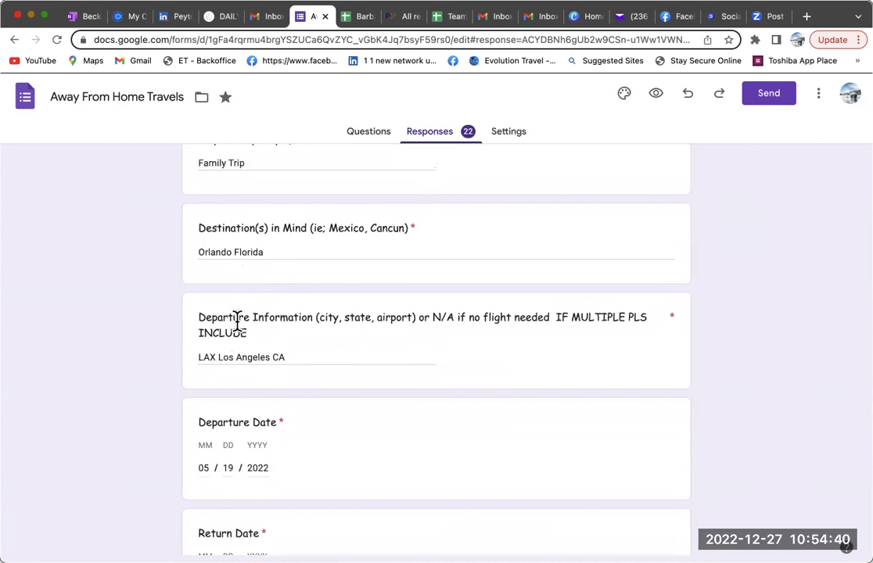
{"action": "scroll", "coordinate": [249, 466], "scroll_direction": "down", "scroll_amount": 10}
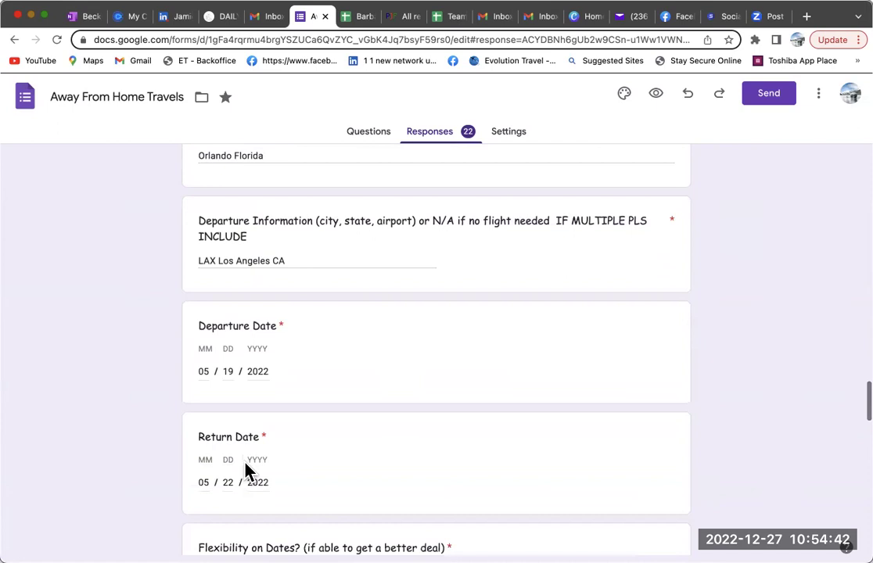
{"action": "scroll", "coordinate": [245, 469], "scroll_direction": "down", "scroll_amount": 1}
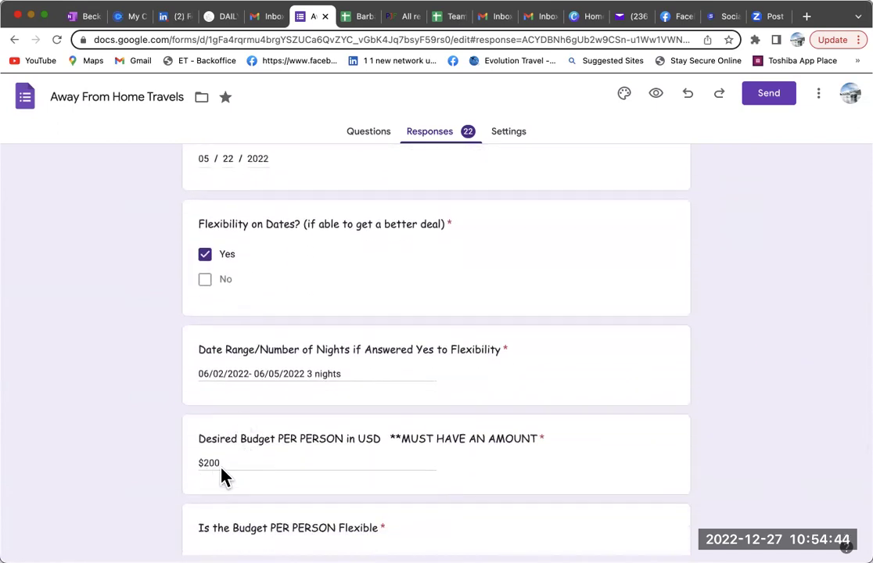
{"action": "scroll", "coordinate": [225, 475], "scroll_direction": "down", "scroll_amount": 4}
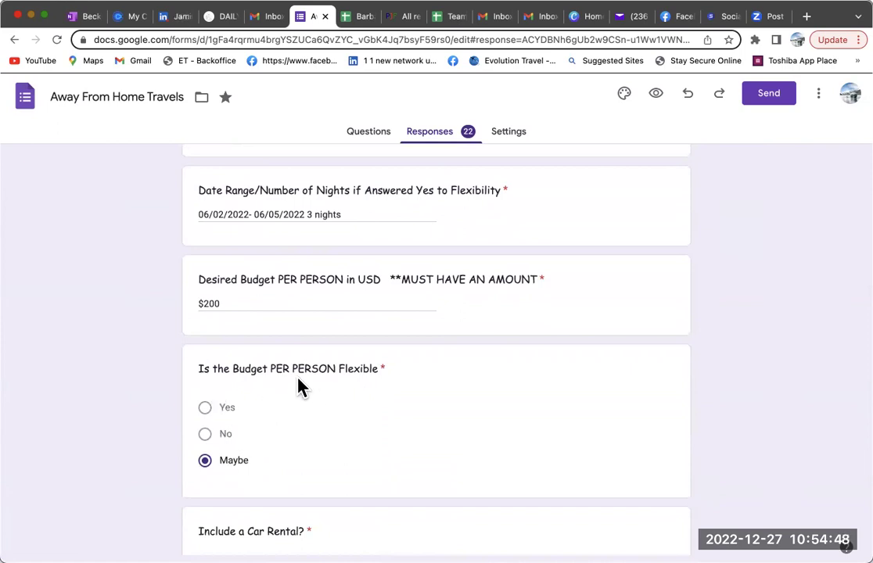
{"action": "scroll", "coordinate": [296, 456], "scroll_direction": "down", "scroll_amount": 6}
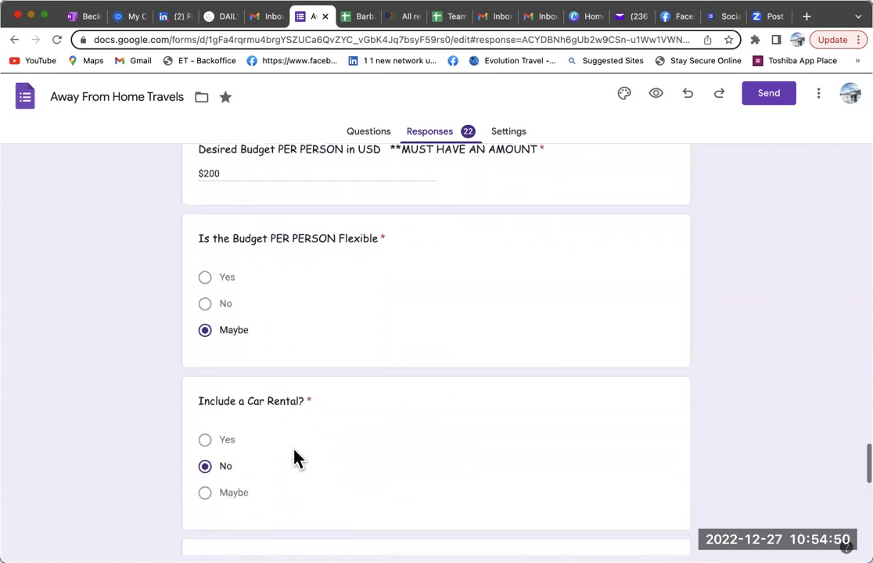
{"action": "scroll", "coordinate": [296, 457], "scroll_direction": "down", "scroll_amount": 6}
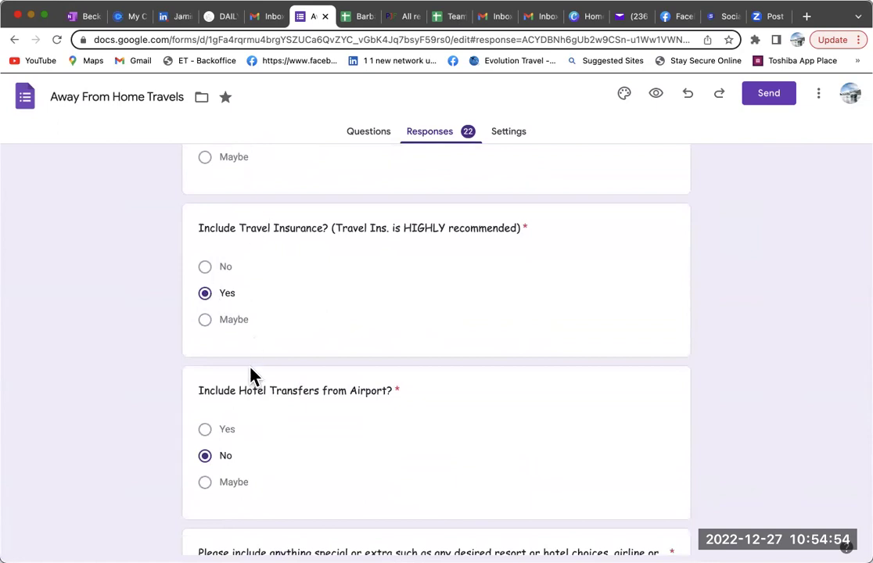
{"action": "scroll", "coordinate": [291, 435], "scroll_direction": "down", "scroll_amount": 2}
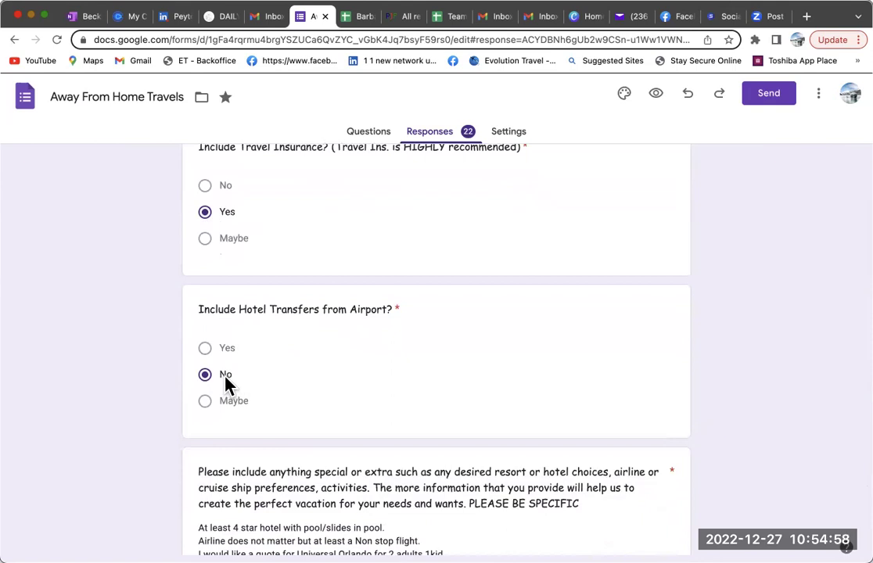
{"action": "scroll", "coordinate": [251, 385], "scroll_direction": "down", "scroll_amount": 3}
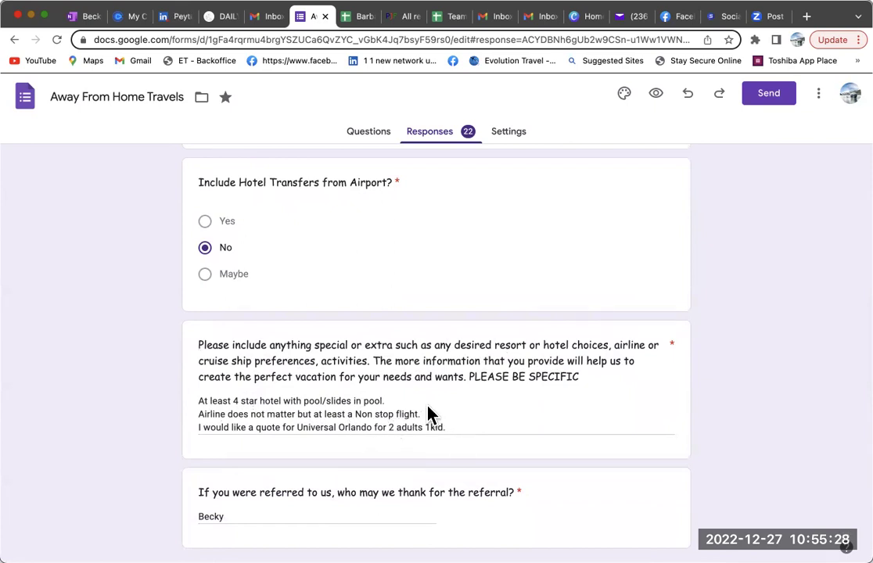
{"action": "scroll", "coordinate": [429, 407], "scroll_direction": "up", "scroll_amount": 5}
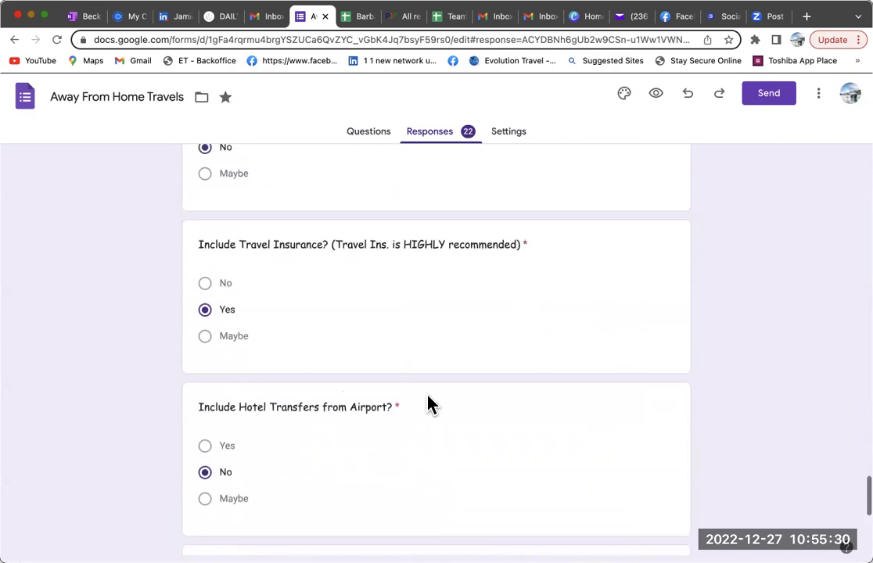
{"action": "scroll", "coordinate": [428, 407], "scroll_direction": "up", "scroll_amount": 3}
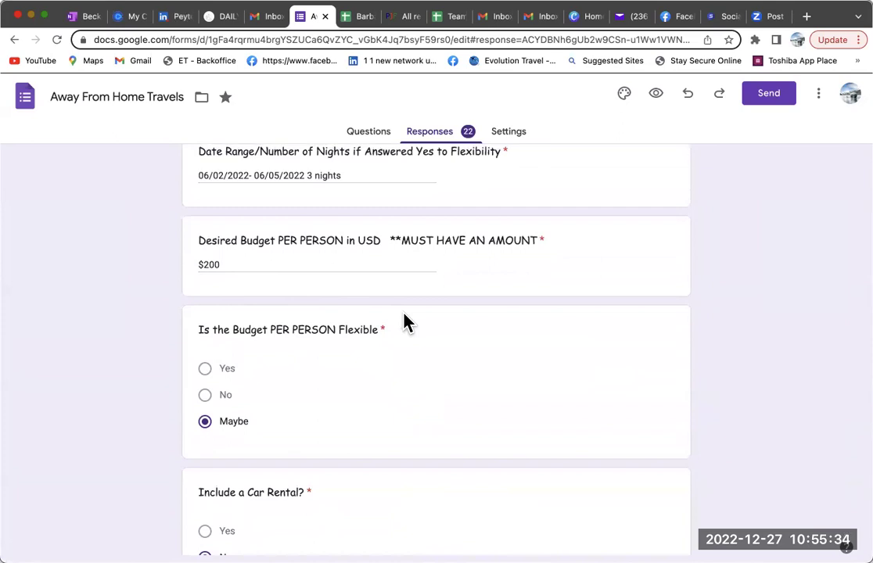
{"action": "scroll", "coordinate": [406, 322], "scroll_direction": "down", "scroll_amount": 10}
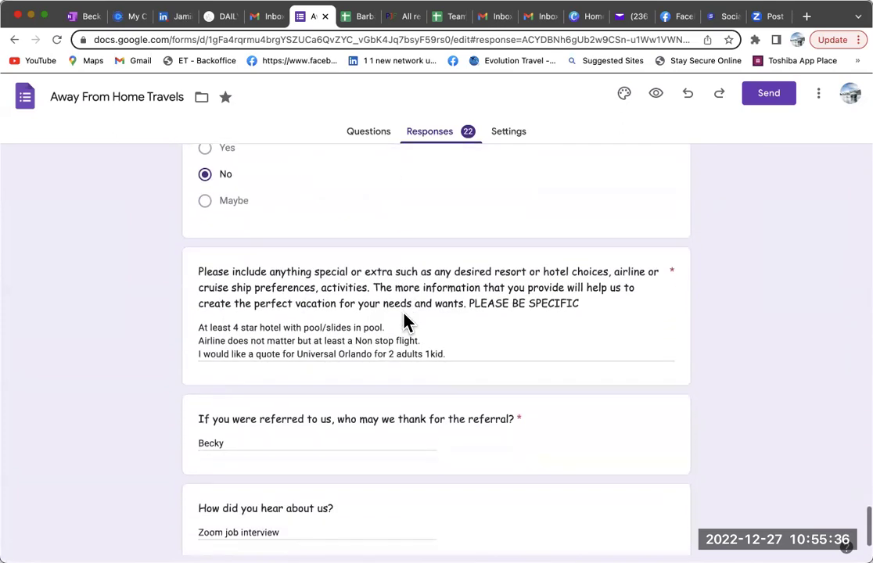
{"action": "scroll", "coordinate": [350, 366], "scroll_direction": "up", "scroll_amount": 5}
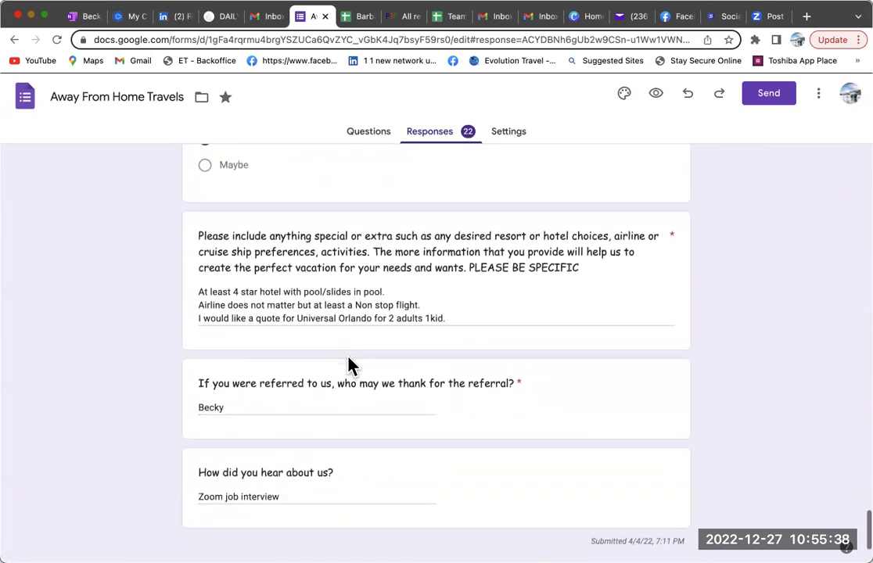
{"action": "scroll", "coordinate": [349, 366], "scroll_direction": "up", "scroll_amount": 20}
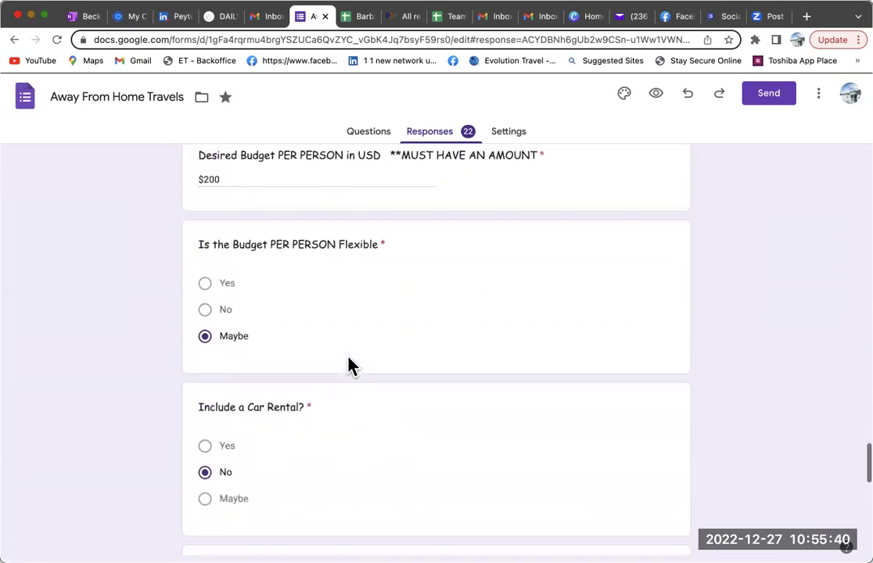
{"action": "scroll", "coordinate": [349, 356], "scroll_direction": "up", "scroll_amount": 15}
{"action": "scroll", "coordinate": [348, 360], "scroll_direction": "up", "scroll_amount": 1}
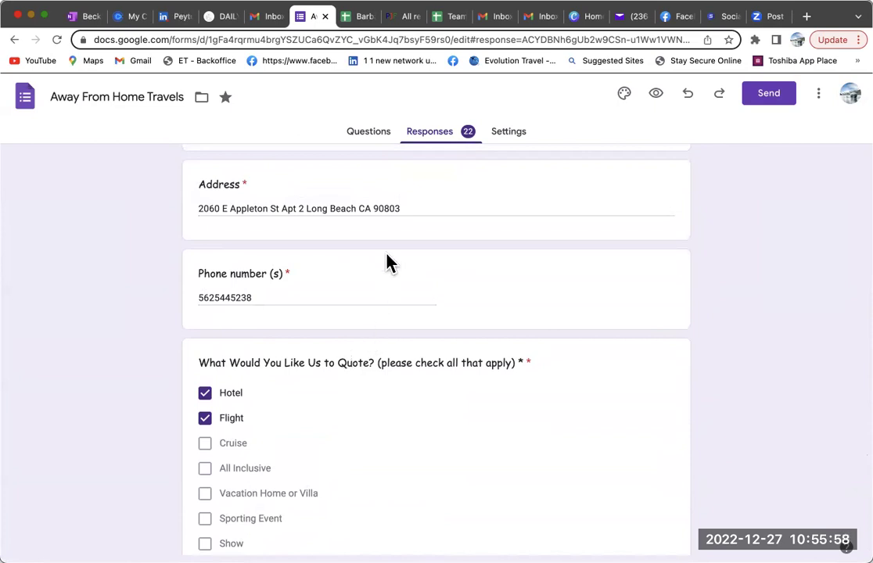
- Open the GoCCL agent site in a new tab and sign in
{"action": "left_click", "coordinate": [763, 17]}
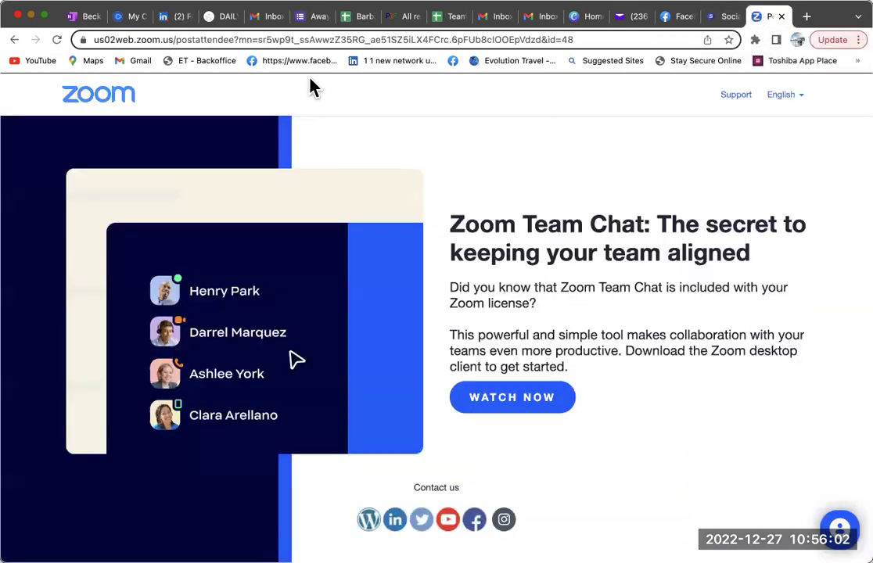
{"action": "left_click", "coordinate": [806, 17]}
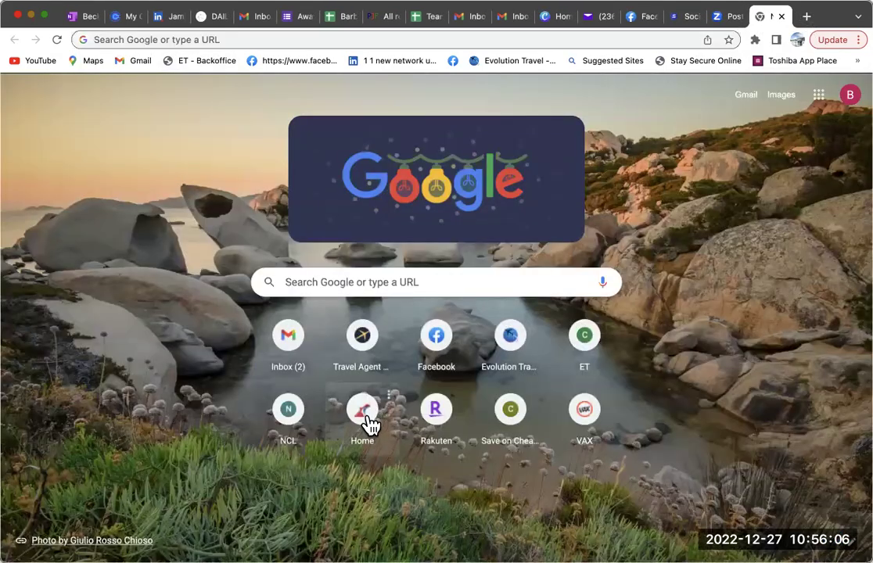
{"action": "left_click", "coordinate": [368, 421]}
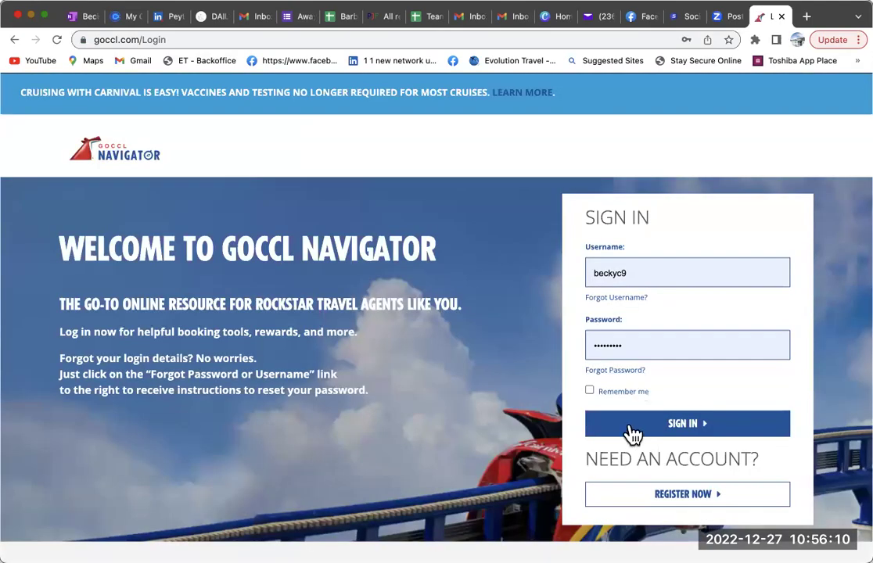
{"action": "left_click", "coordinate": [634, 435]}
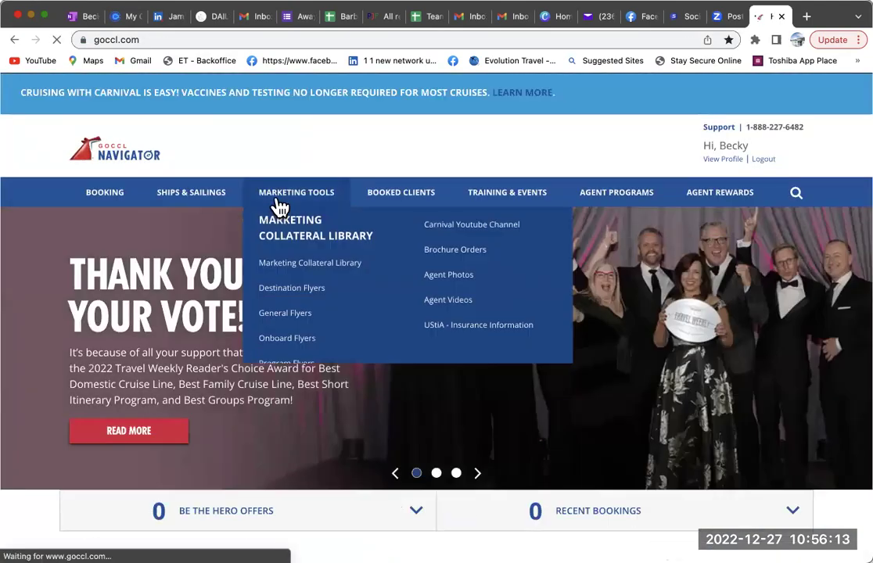
- Start an Individual Stateroom booking from the Booking menu
{"action": "mouse_move", "coordinate": [95, 200]}
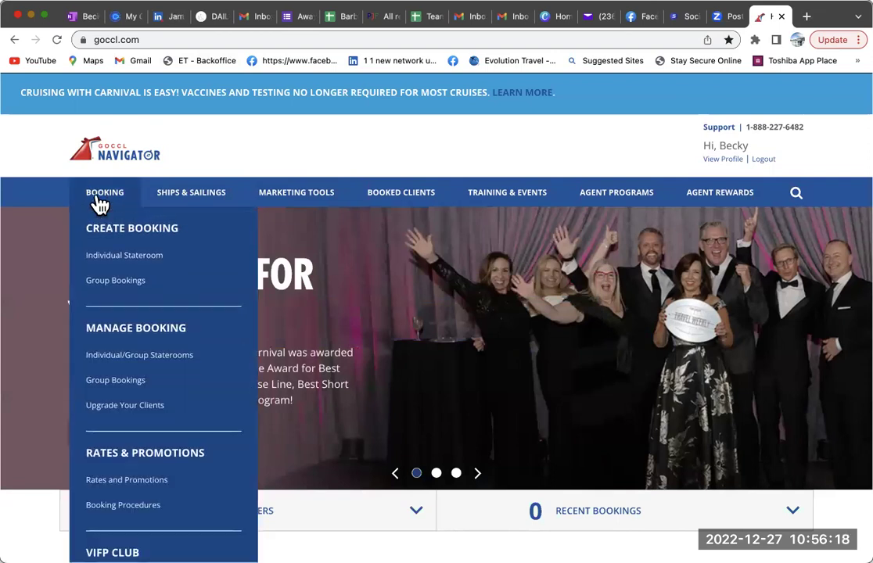
{"action": "left_click", "coordinate": [104, 256]}
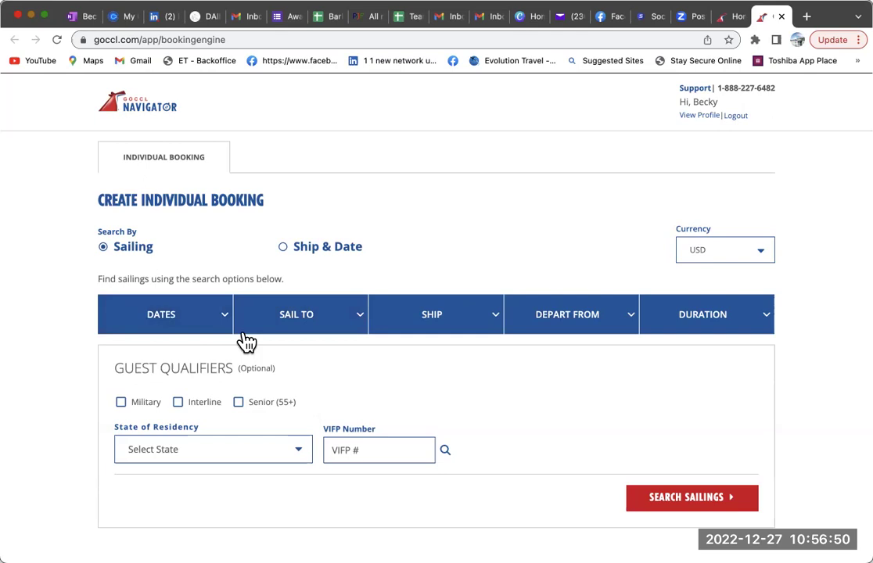
{"action": "left_click", "coordinate": [362, 322]}
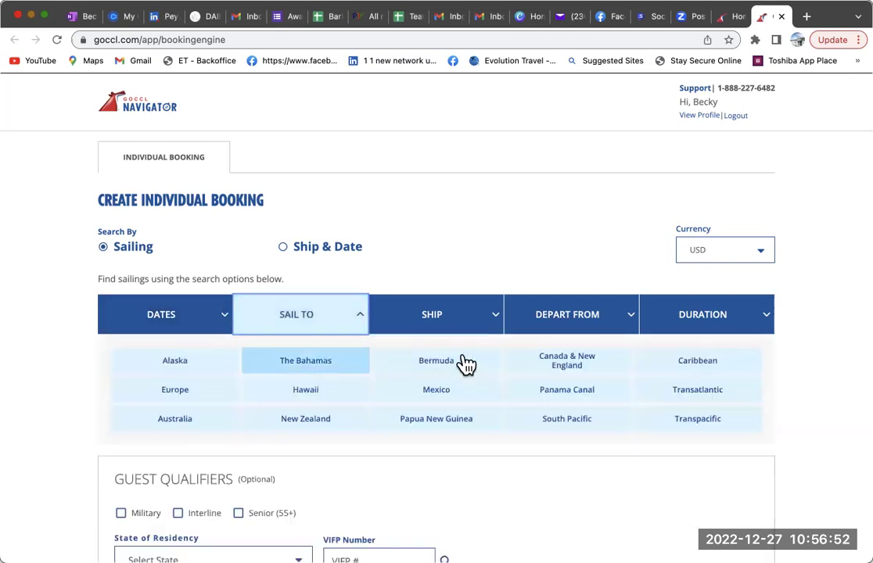
- Filter the sailing search to Alaska, departing Los Angeles, CA, with a 10+ Days duration
{"action": "left_click", "coordinate": [196, 363]}
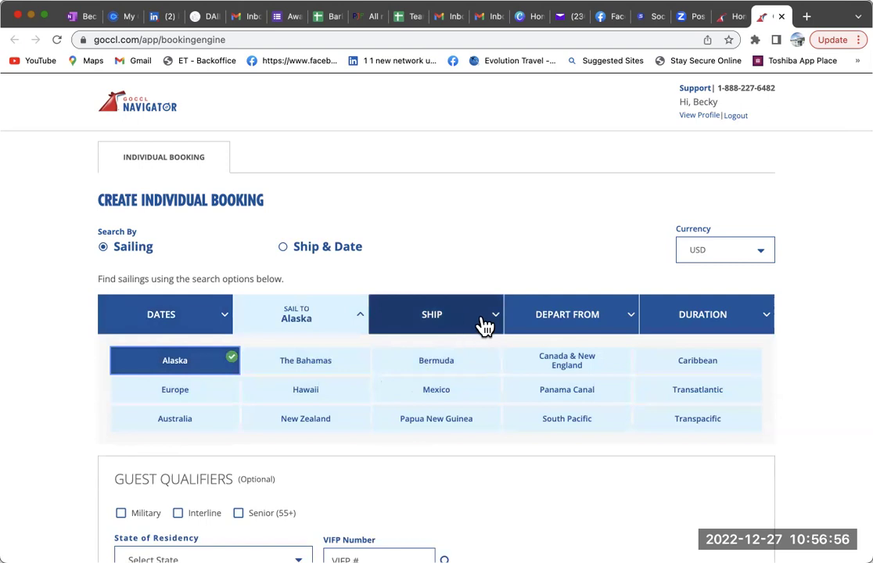
{"action": "left_click", "coordinate": [563, 318]}
{"action": "left_click", "coordinate": [174, 454]}
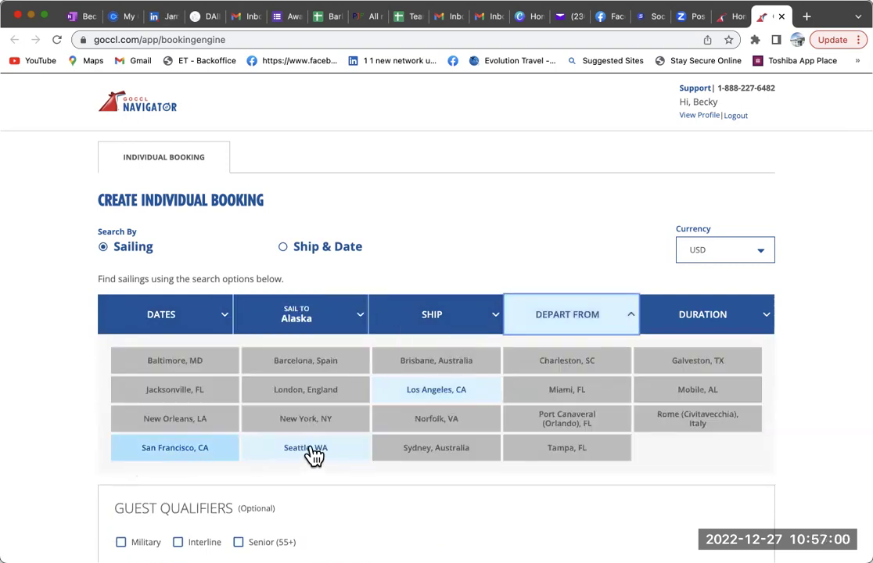
{"action": "left_click", "coordinate": [440, 392]}
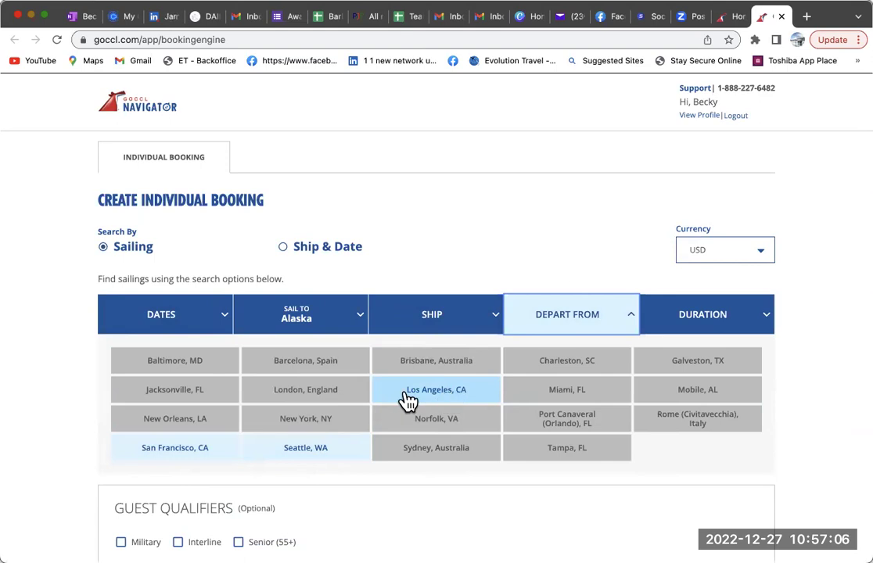
{"action": "left_click", "coordinate": [445, 399]}
{"action": "left_click", "coordinate": [667, 332]}
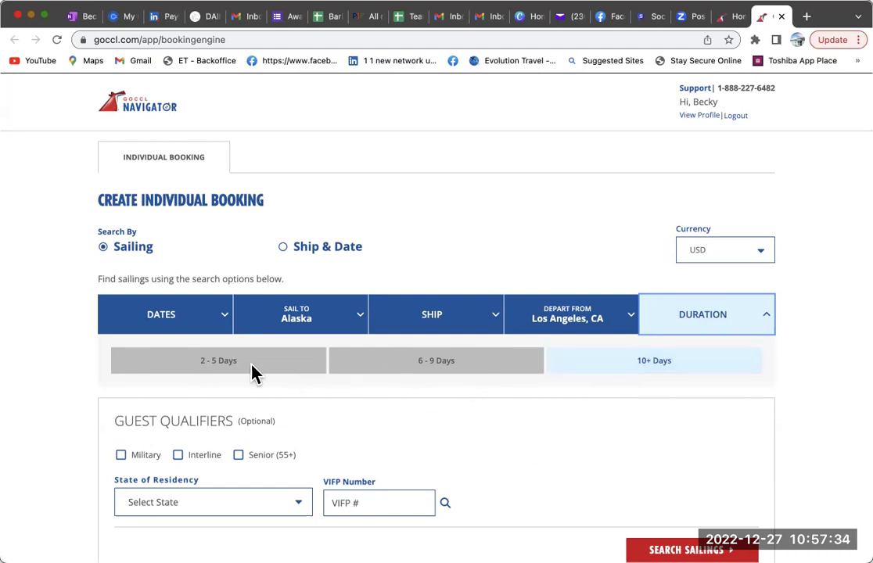
{"action": "left_click", "coordinate": [654, 372]}
- Set the sailing month to Sep 2023 and run the search, which finds 0 sailings
{"action": "scroll", "coordinate": [570, 423], "scroll_direction": "down", "scroll_amount": 2}
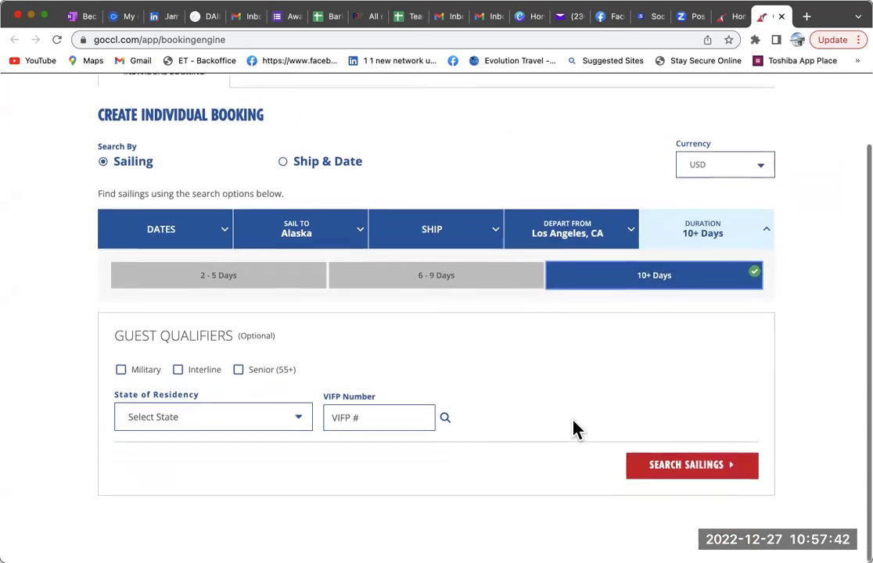
{"action": "left_click", "coordinate": [206, 238]}
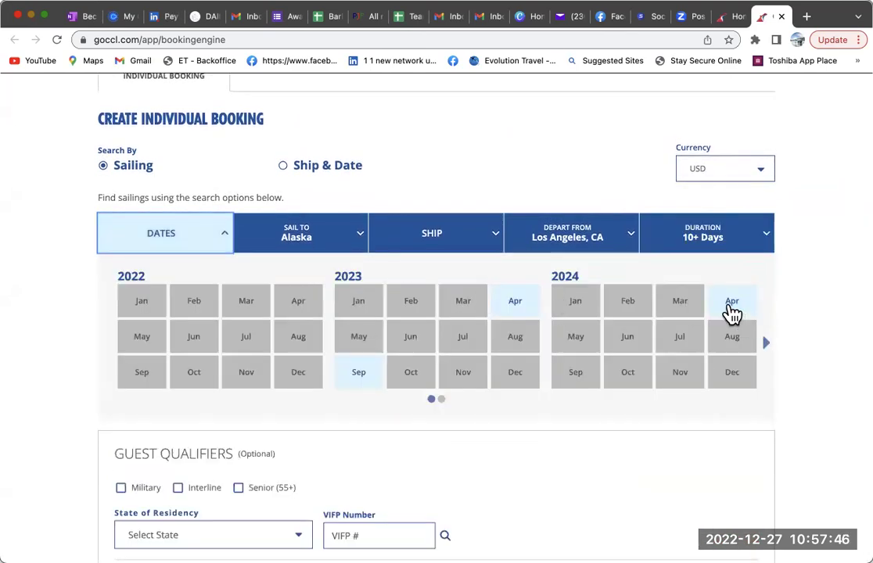
{"action": "left_click", "coordinate": [529, 310]}
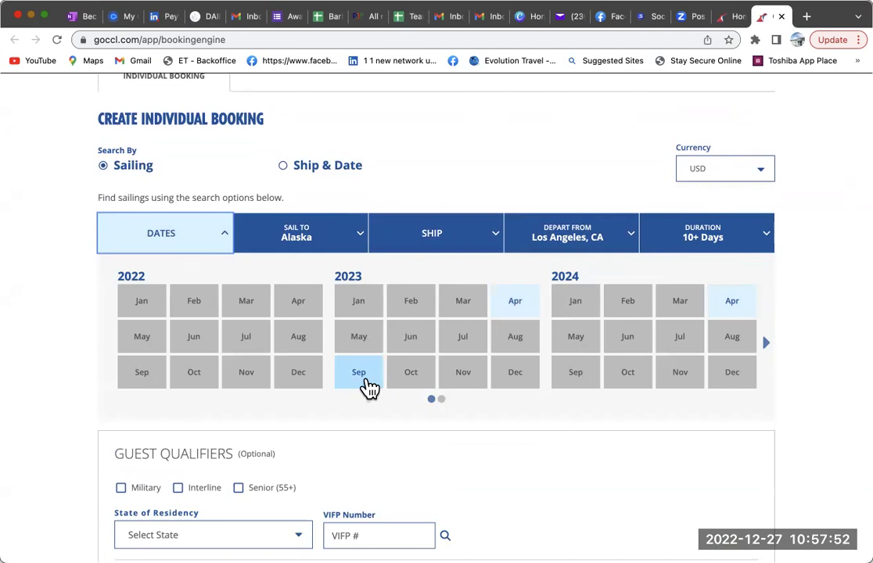
{"action": "left_click", "coordinate": [367, 381]}
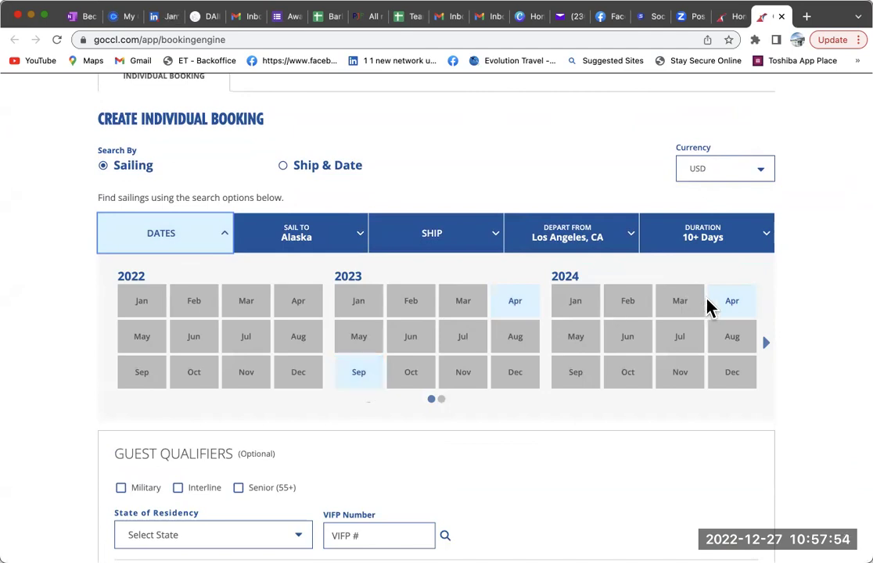
{"action": "left_click", "coordinate": [732, 316]}
{"action": "left_click", "coordinate": [354, 376]}
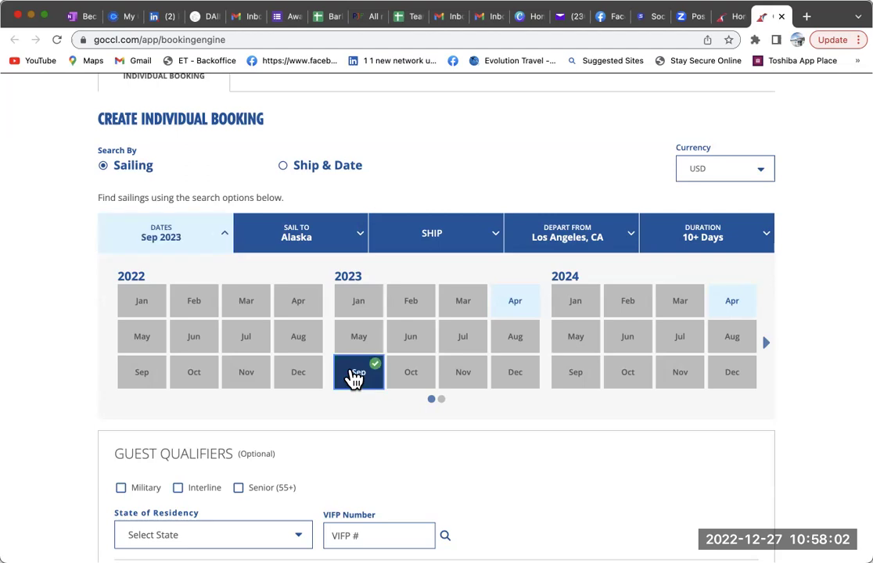
{"action": "scroll", "coordinate": [469, 418], "scroll_direction": "down", "scroll_amount": 3}
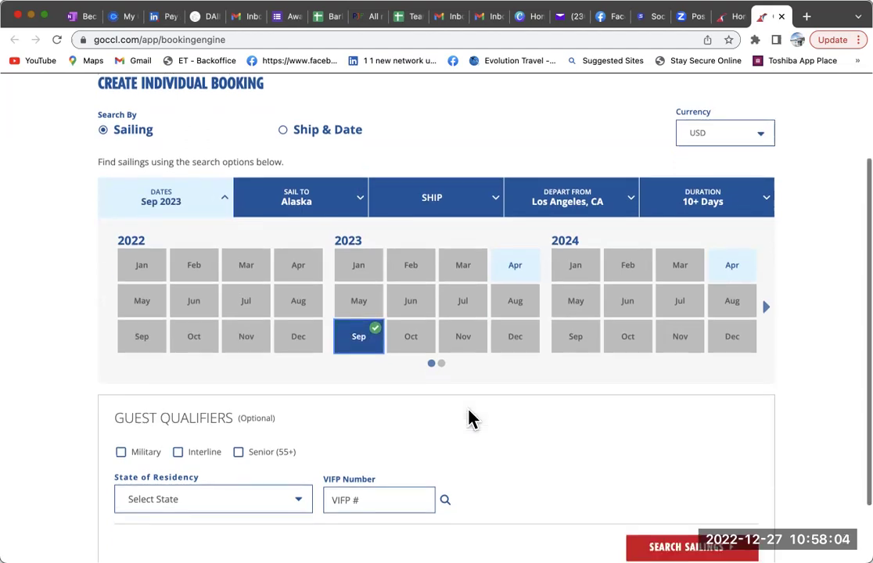
{"action": "left_click", "coordinate": [687, 474]}
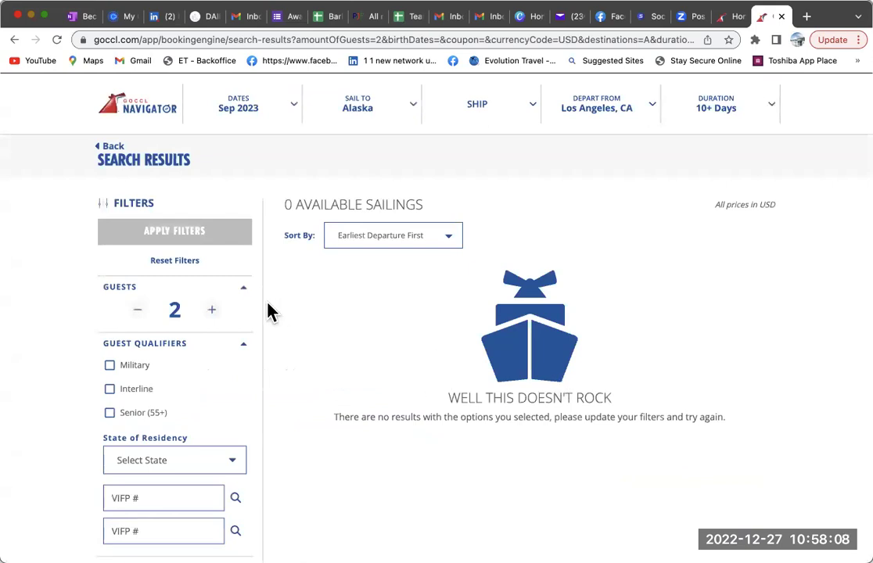
- Check the sort options on the empty results, then go back to the booking search page
{"action": "left_click", "coordinate": [448, 243]}
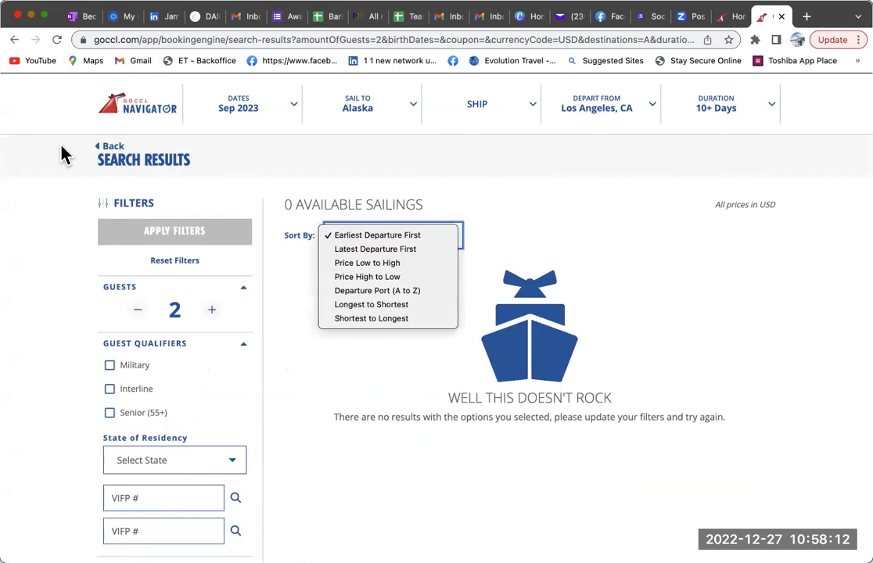
{"action": "left_click", "coordinate": [94, 147]}
{"action": "left_click", "coordinate": [103, 147]}
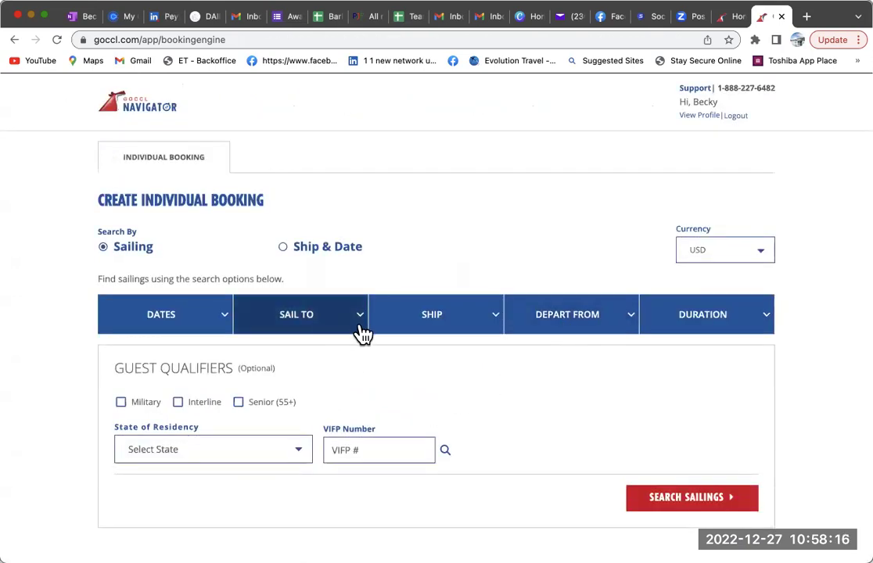
{"action": "left_click", "coordinate": [224, 321]}
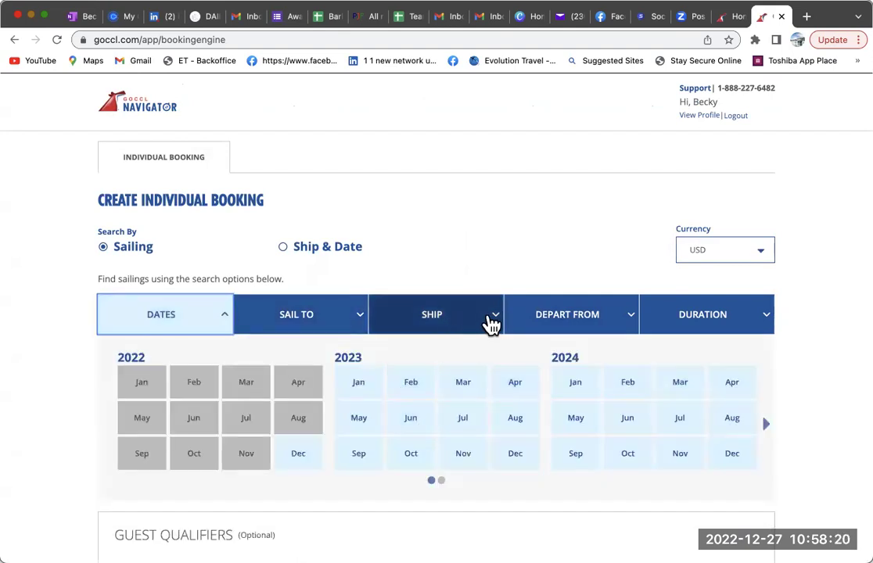
- Search Alaska sailings from Los Angeles, CA, finding two 14-day Carnival Miracle sailings
{"action": "left_click", "coordinate": [492, 324]}
{"action": "left_click", "coordinate": [531, 322]}
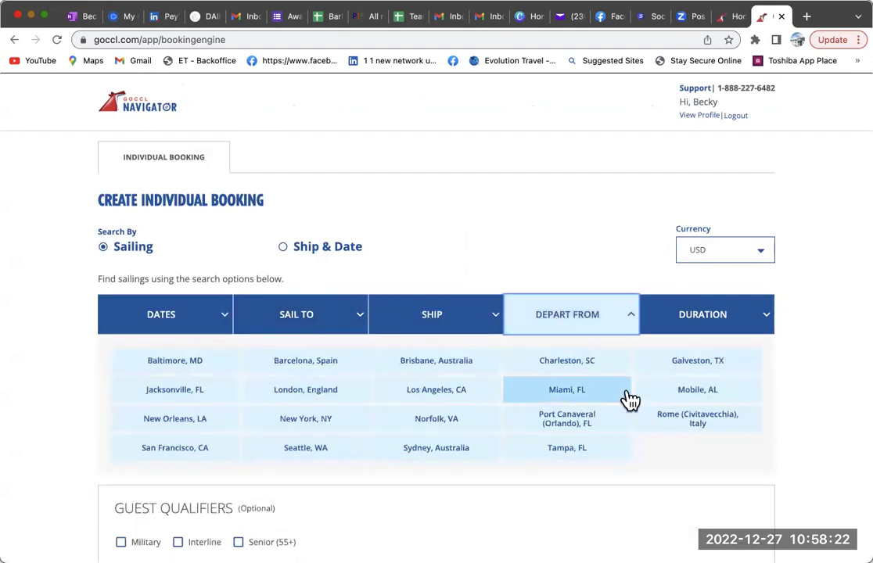
{"action": "left_click", "coordinate": [307, 321]}
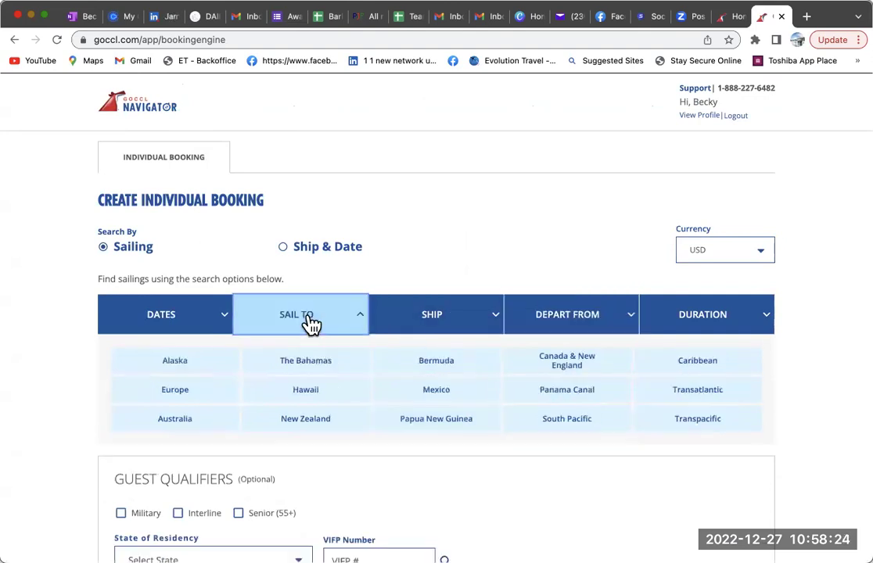
{"action": "left_click", "coordinate": [212, 360]}
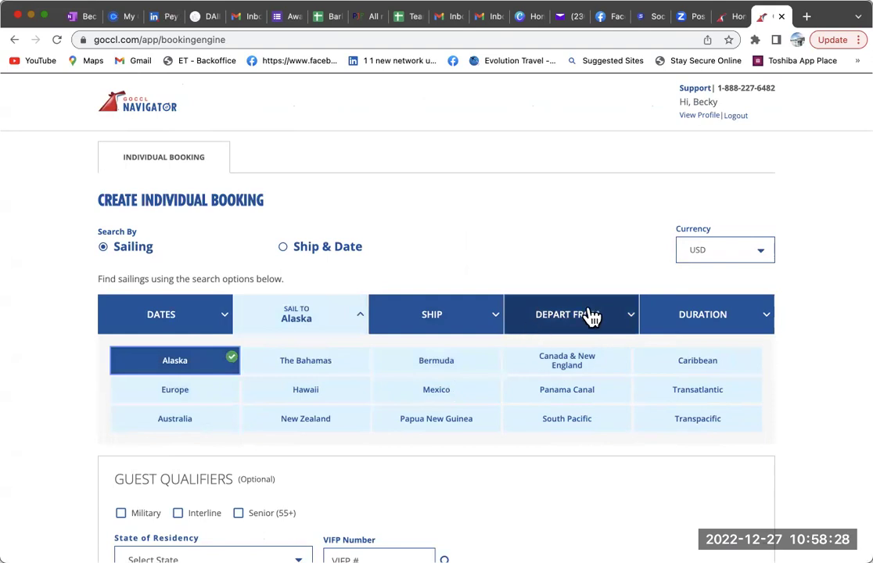
{"action": "left_click", "coordinate": [588, 316]}
{"action": "left_click", "coordinate": [420, 395]}
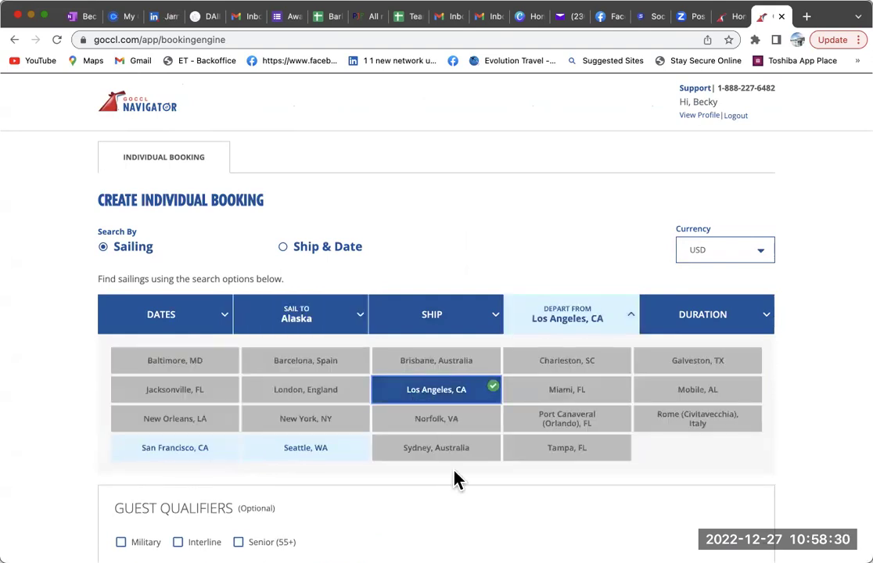
{"action": "scroll", "coordinate": [453, 477], "scroll_direction": "down", "scroll_amount": 2}
{"action": "left_click", "coordinate": [668, 473]}
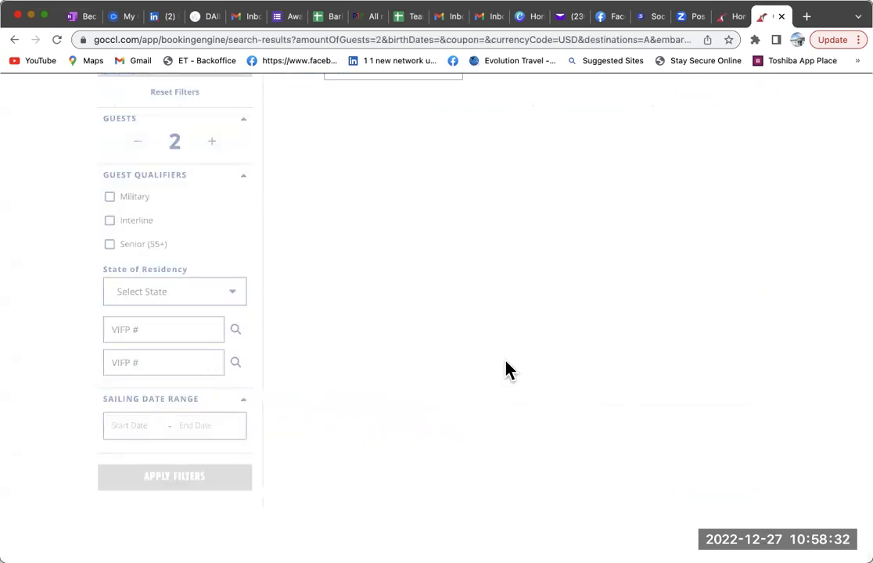
{"action": "scroll", "coordinate": [450, 237], "scroll_direction": "up", "scroll_amount": 3}
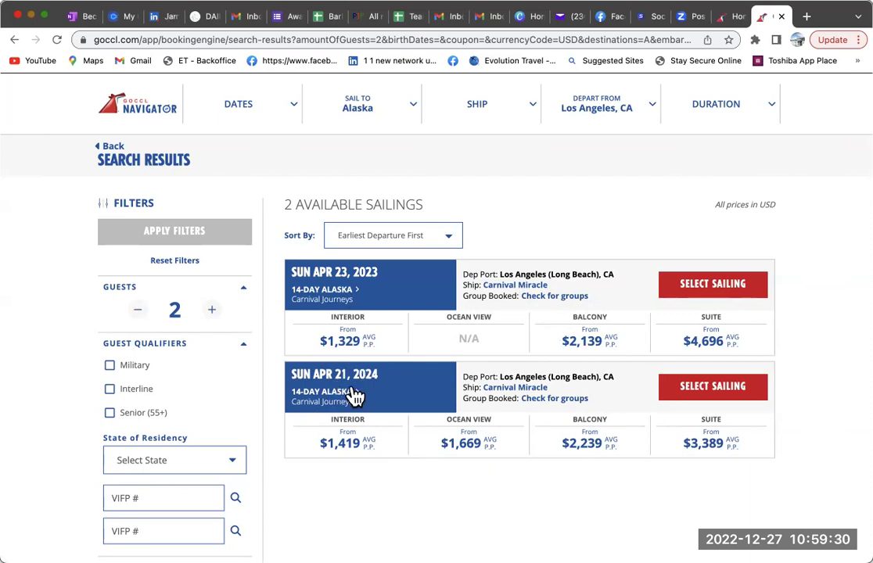
- Select the Apr 23, 2023 sailing and pick the Great Rates PWP Balcony fare at $1,874 per person
{"action": "left_click", "coordinate": [693, 299]}
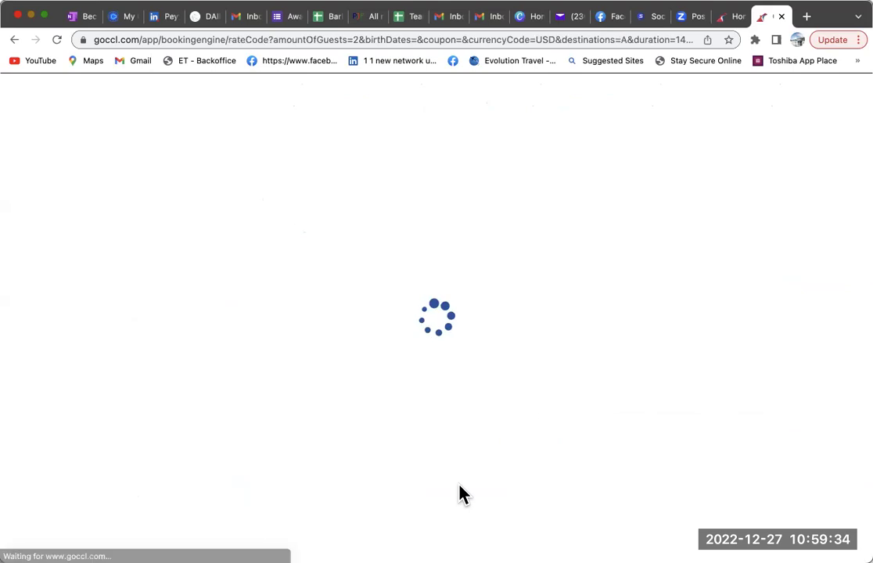
{"action": "scroll", "coordinate": [462, 489], "scroll_direction": "down", "scroll_amount": 5}
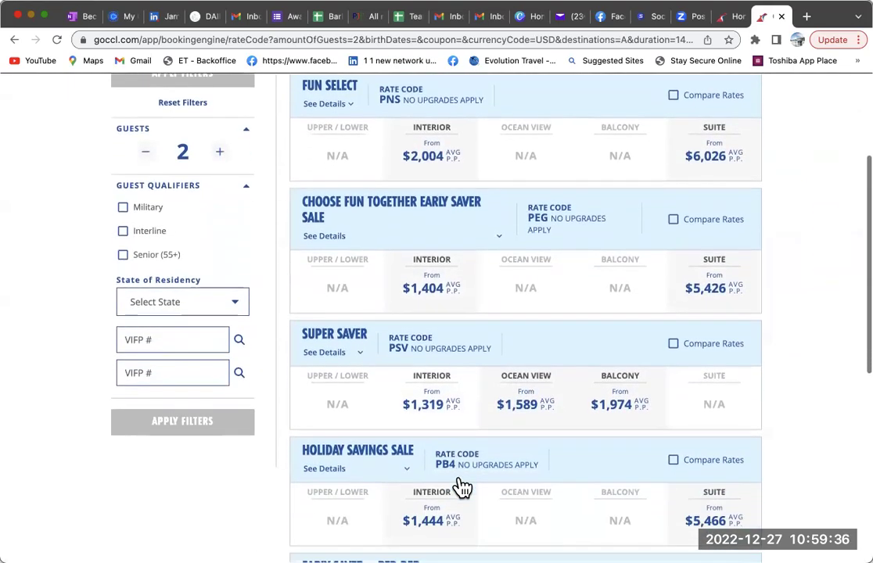
{"action": "scroll", "coordinate": [461, 487], "scroll_direction": "down", "scroll_amount": 3}
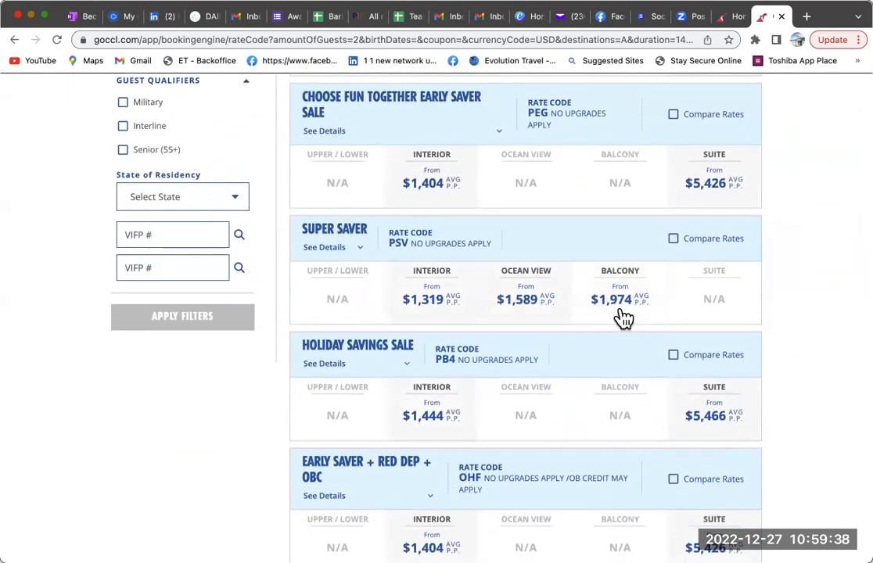
{"action": "scroll", "coordinate": [626, 307], "scroll_direction": "down", "scroll_amount": 8}
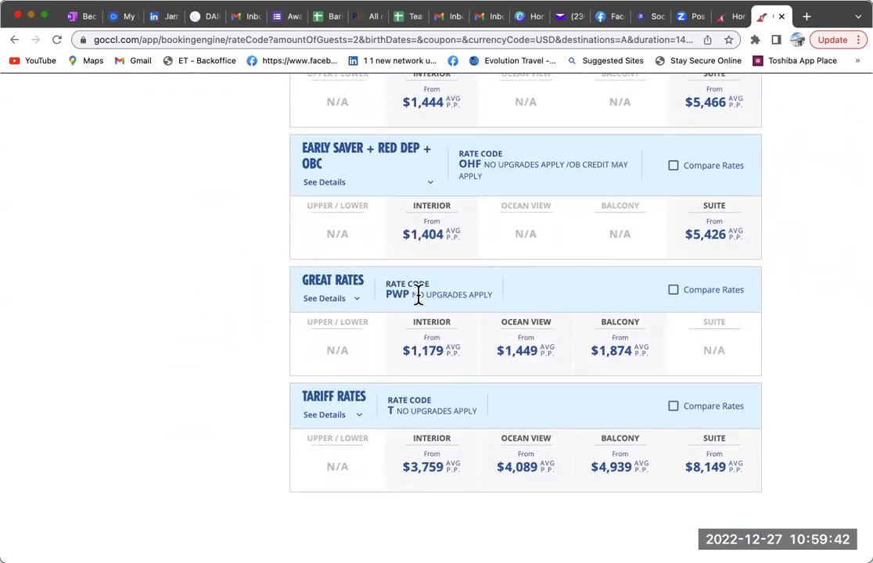
{"action": "scroll", "coordinate": [588, 293], "scroll_direction": "up", "scroll_amount": 6}
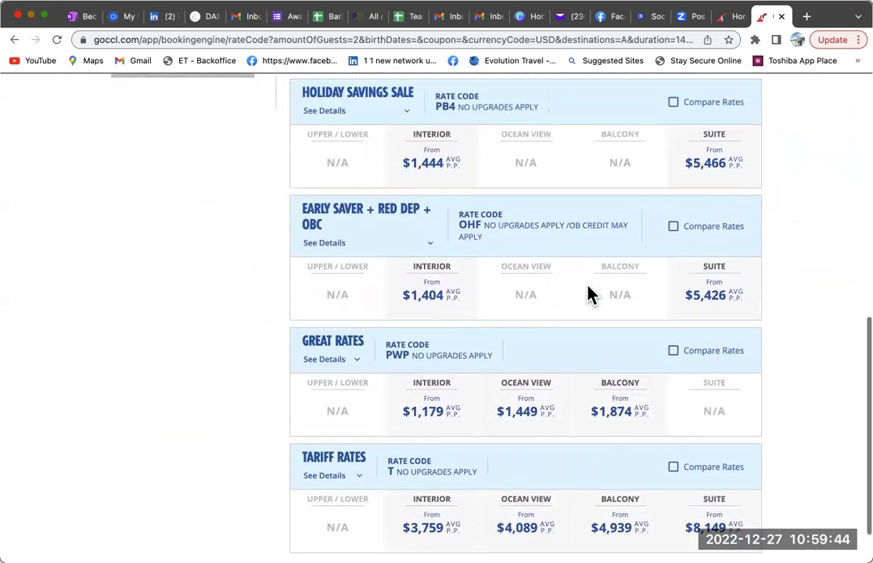
{"action": "scroll", "coordinate": [588, 293], "scroll_direction": "down", "scroll_amount": 3}
{"action": "scroll", "coordinate": [589, 292], "scroll_direction": "down", "scroll_amount": 3}
{"action": "left_click", "coordinate": [627, 364]}
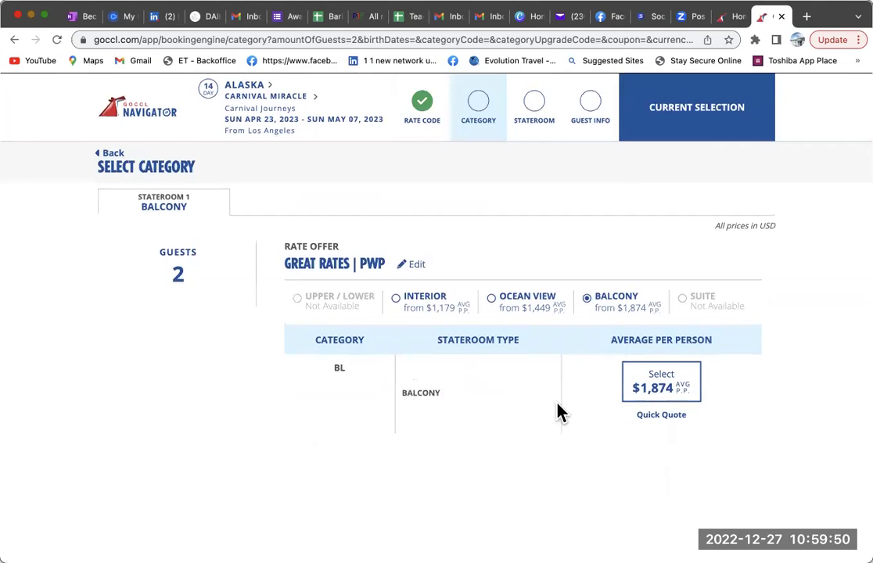
- Open a Quick Quote for the Balcony cabin, adding vacation protection for both guests and gratuities for all
{"action": "left_click", "coordinate": [659, 416]}
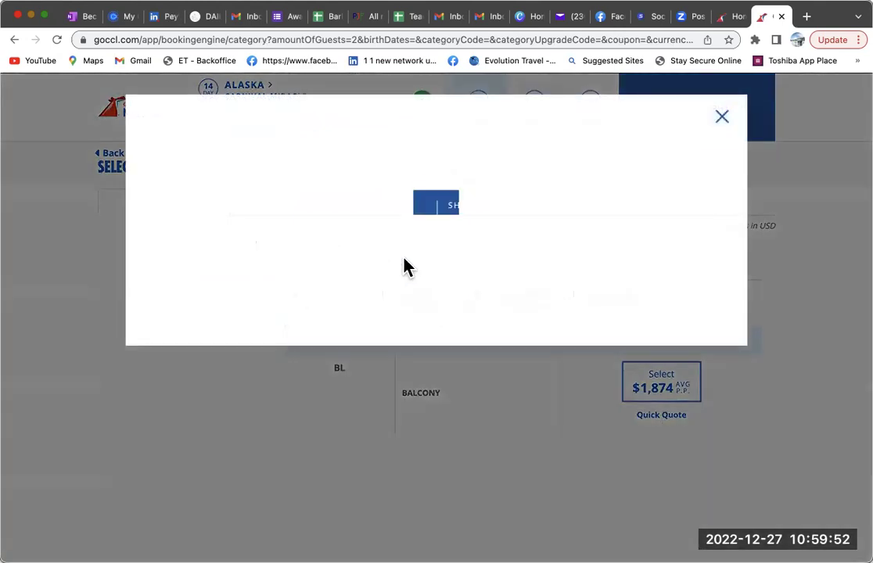
{"action": "scroll", "coordinate": [345, 389], "scroll_direction": "down", "scroll_amount": 2}
{"action": "scroll", "coordinate": [345, 390], "scroll_direction": "down", "scroll_amount": 1}
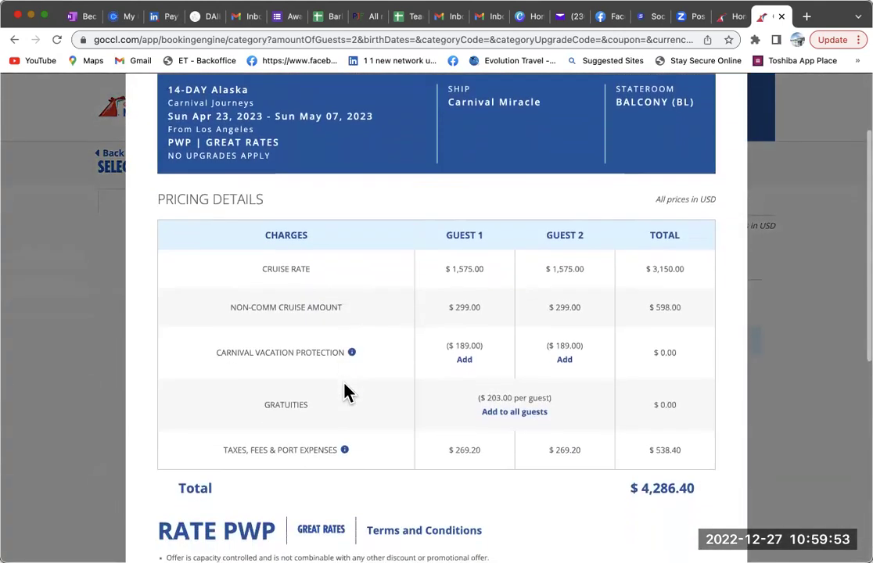
{"action": "left_click", "coordinate": [467, 360]}
{"action": "left_click", "coordinate": [564, 360]}
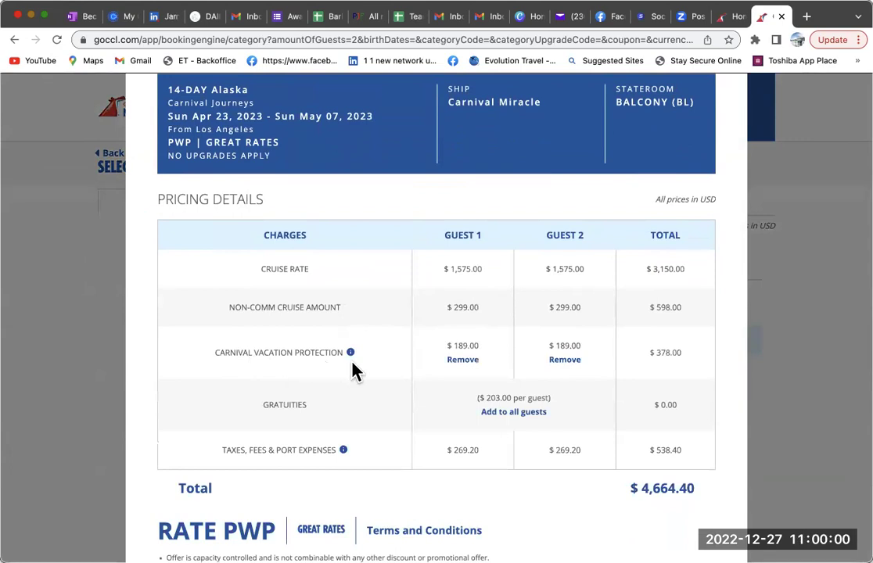
{"action": "left_click", "coordinate": [505, 411]}
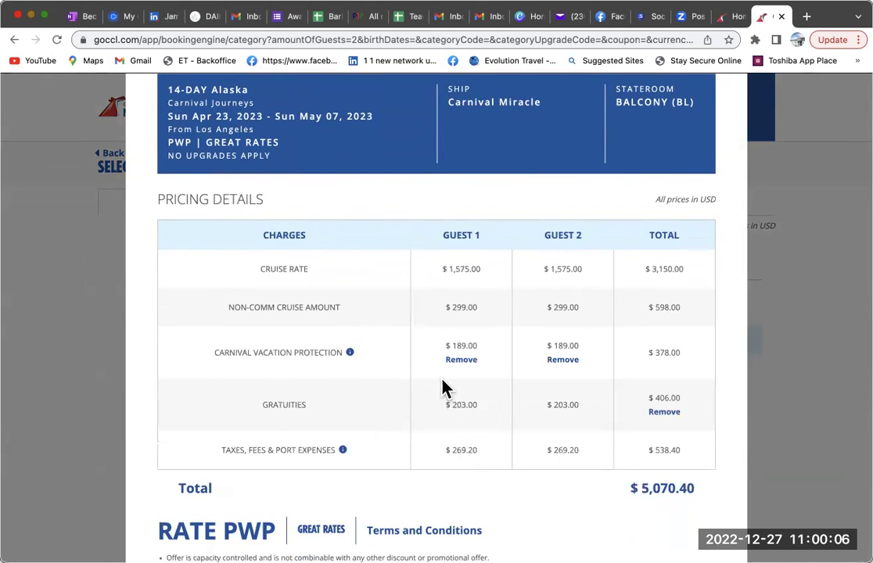
- Review the updated quote totalling $5,070.40 for two guests
{"action": "scroll", "coordinate": [556, 500], "scroll_direction": "down", "scroll_amount": 5}
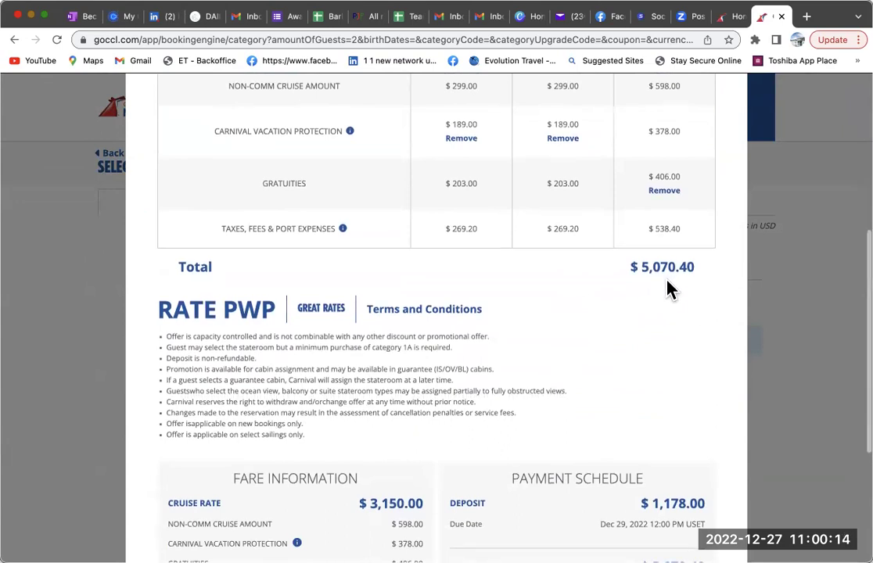
{"action": "scroll", "coordinate": [669, 289], "scroll_direction": "down", "scroll_amount": 2}
{"action": "scroll", "coordinate": [669, 289], "scroll_direction": "up", "scroll_amount": 2}
{"action": "scroll", "coordinate": [668, 290], "scroll_direction": "down", "scroll_amount": 4}
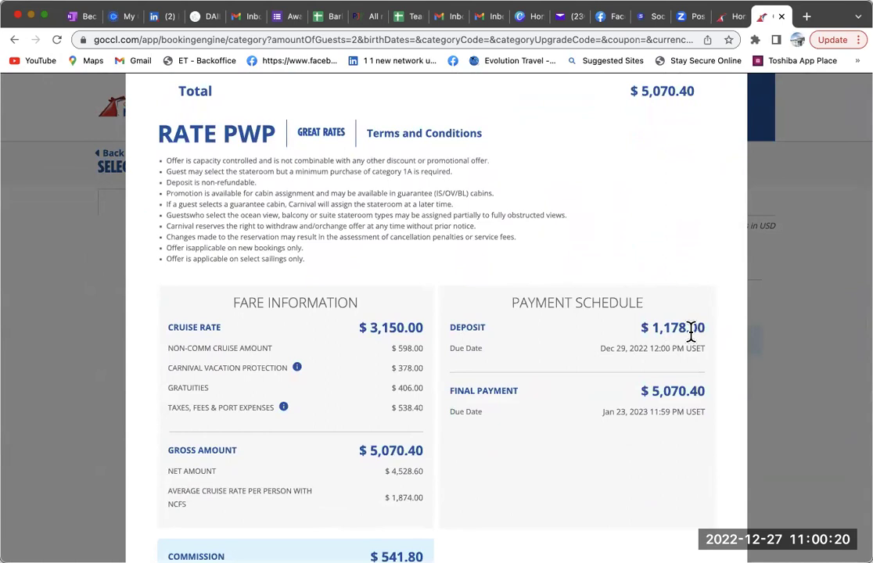
{"action": "scroll", "coordinate": [608, 400], "scroll_direction": "down", "scroll_amount": 2}
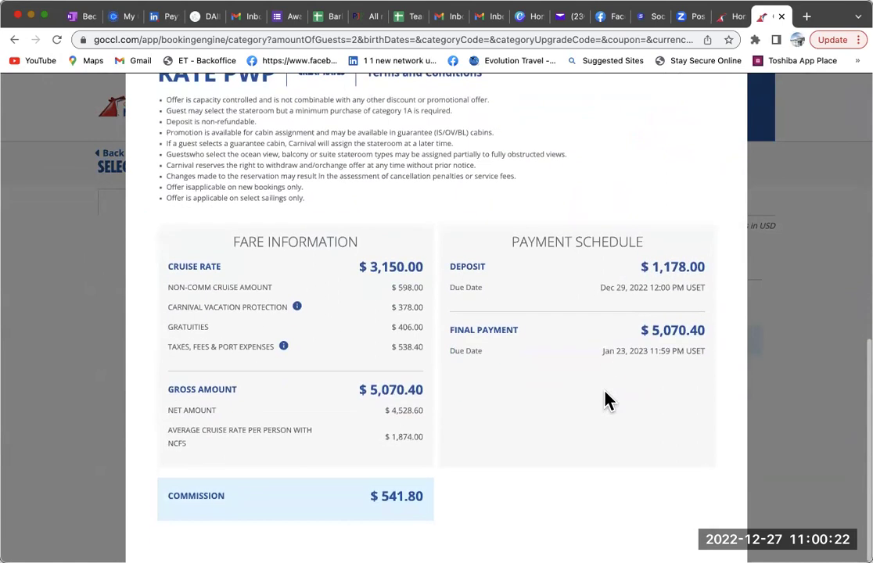
{"action": "scroll", "coordinate": [426, 461], "scroll_direction": "up", "scroll_amount": 10}
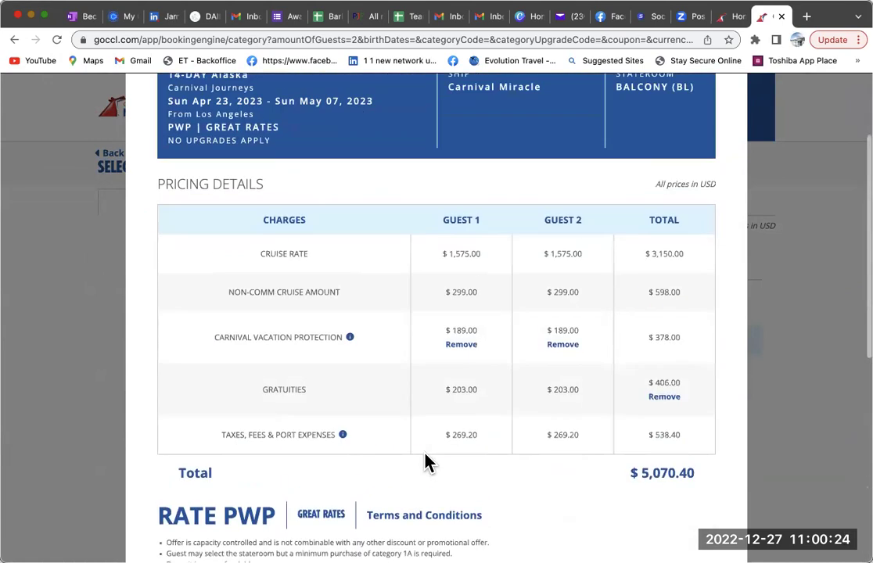
{"action": "scroll", "coordinate": [426, 463], "scroll_direction": "up", "scroll_amount": 2}
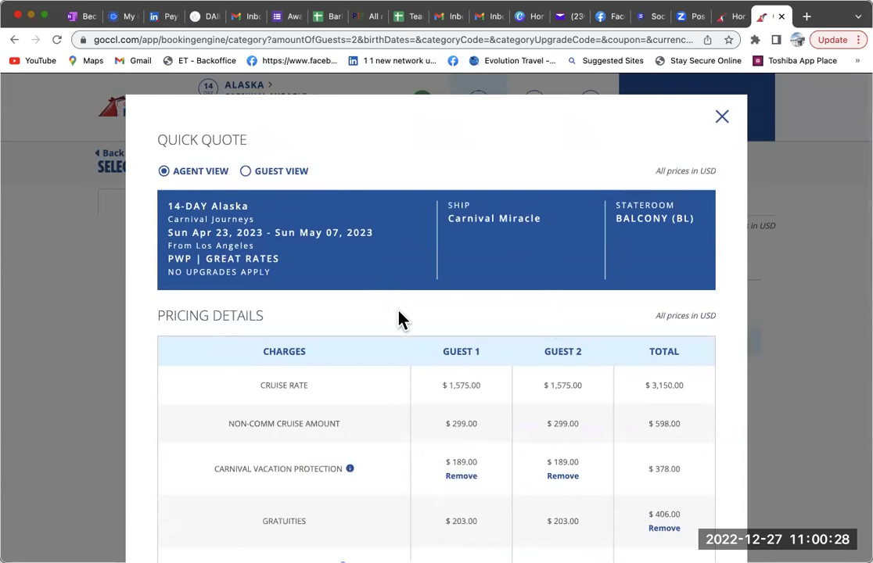
{"action": "scroll", "coordinate": [475, 308], "scroll_direction": "down", "scroll_amount": 1}
- Switch the quote to Guest View
{"action": "scroll", "coordinate": [473, 306], "scroll_direction": "up", "scroll_amount": 1}
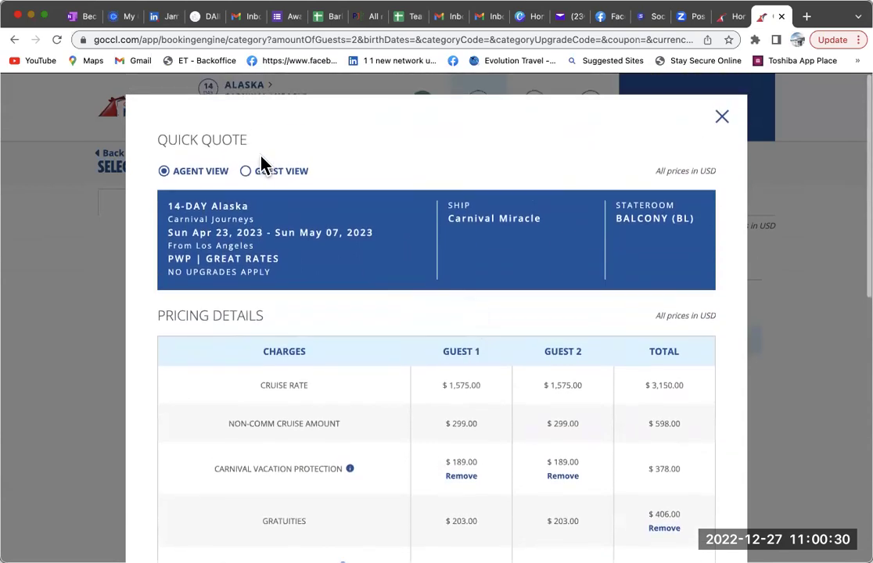
{"action": "left_click", "coordinate": [245, 172]}
{"action": "scroll", "coordinate": [352, 383], "scroll_direction": "down", "scroll_amount": 3}
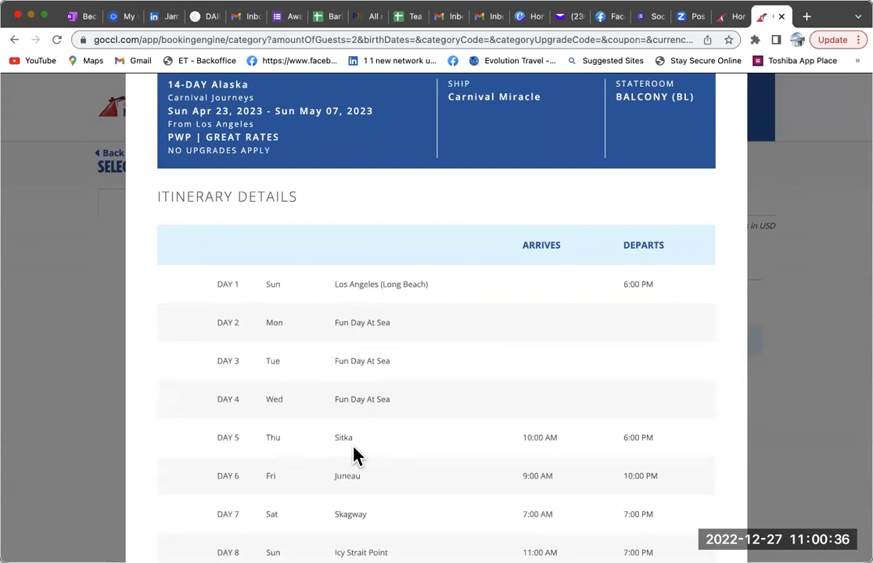
{"action": "scroll", "coordinate": [353, 456], "scroll_direction": "down", "scroll_amount": 2}
- Expand and read the full 15-day itinerary, then close the quote and the booking tab
{"action": "left_click", "coordinate": [462, 515]}
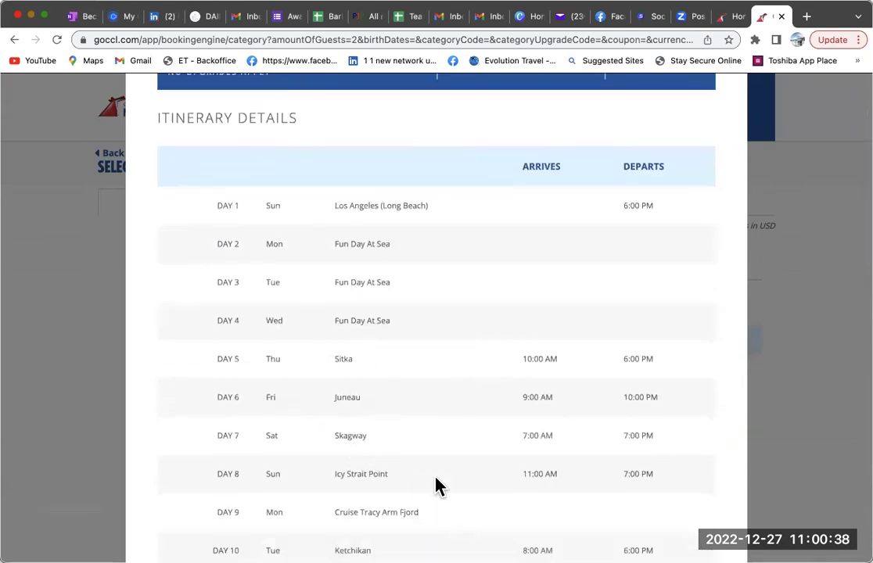
{"action": "scroll", "coordinate": [436, 482], "scroll_direction": "down", "scroll_amount": 7}
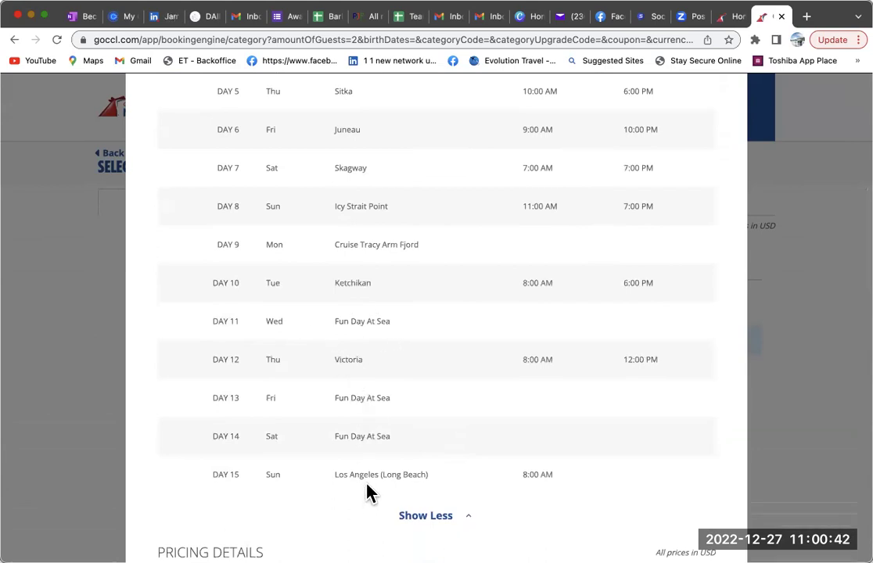
{"action": "scroll", "coordinate": [390, 339], "scroll_direction": "up", "scroll_amount": 4}
{"action": "scroll", "coordinate": [390, 339], "scroll_direction": "up", "scroll_amount": 3}
{"action": "scroll", "coordinate": [389, 338], "scroll_direction": "down", "scroll_amount": 3}
{"action": "scroll", "coordinate": [390, 339], "scroll_direction": "down", "scroll_amount": 6}
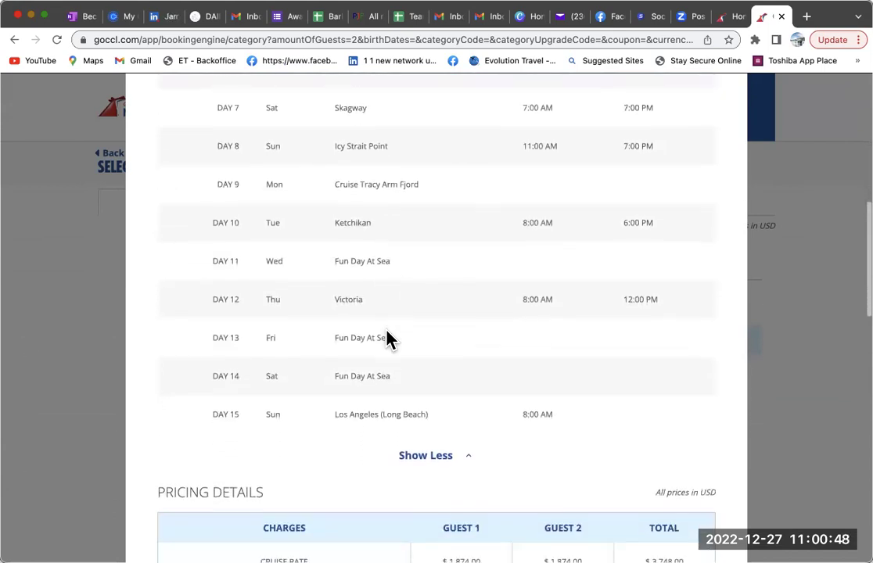
{"action": "scroll", "coordinate": [390, 339], "scroll_direction": "up", "scroll_amount": 10}
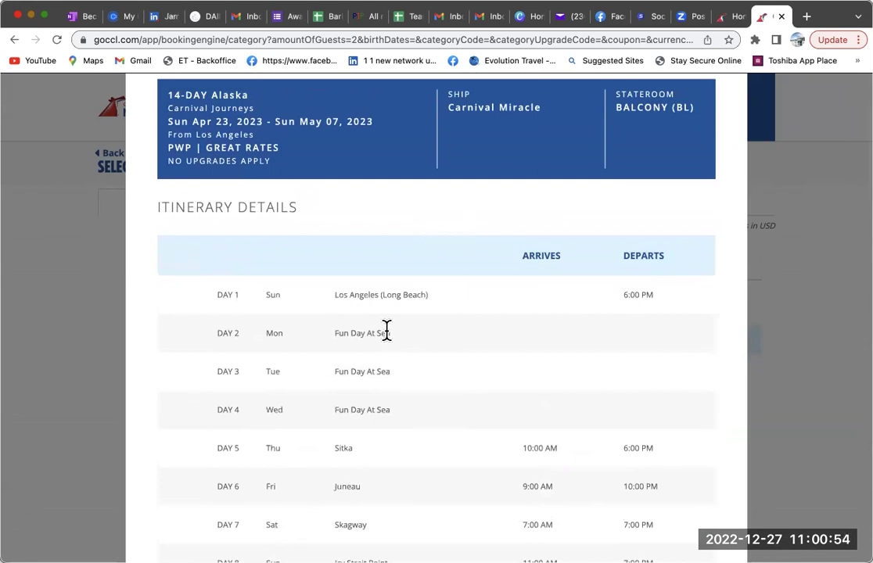
{"action": "scroll", "coordinate": [387, 330], "scroll_direction": "up", "scroll_amount": 3}
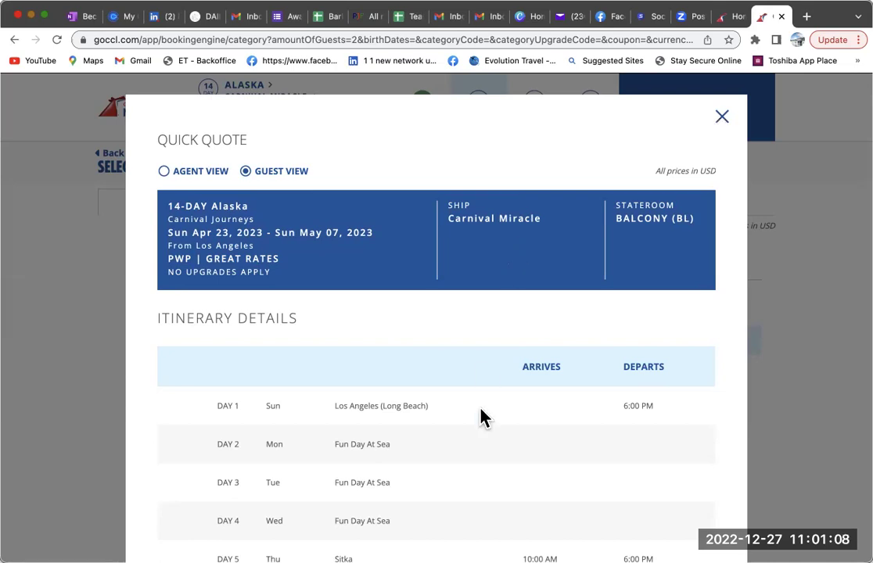
{"action": "scroll", "coordinate": [482, 416], "scroll_direction": "down", "scroll_amount": 5}
{"action": "scroll", "coordinate": [482, 416], "scroll_direction": "down", "scroll_amount": 5}
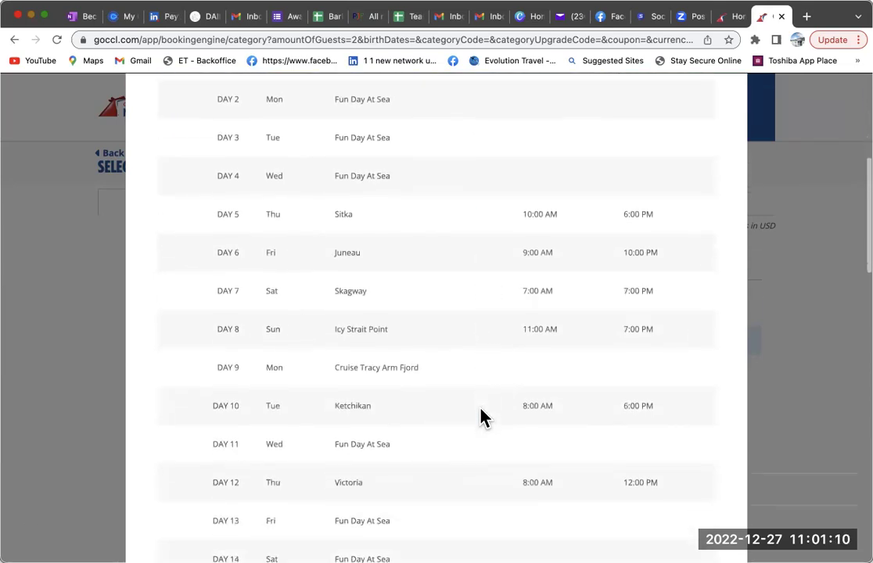
{"action": "scroll", "coordinate": [482, 418], "scroll_direction": "down", "scroll_amount": 5}
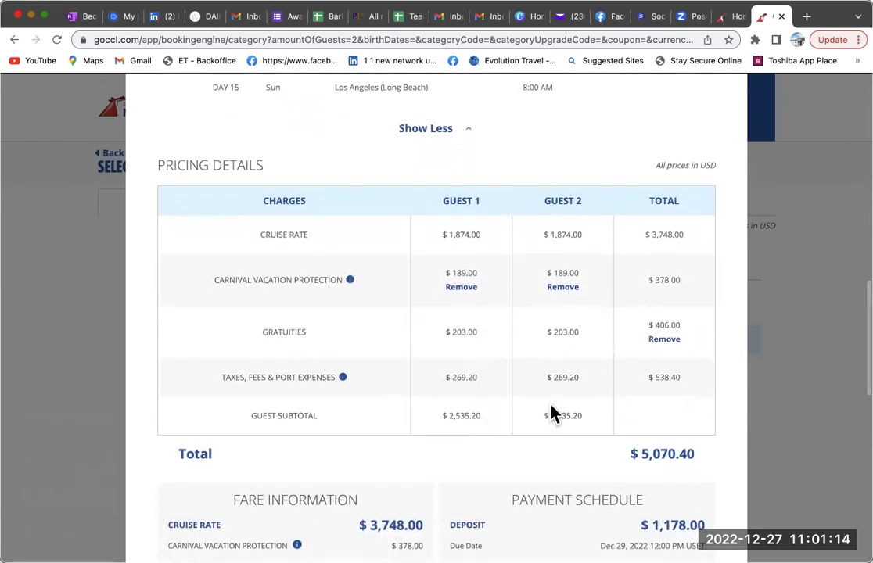
{"action": "scroll", "coordinate": [649, 429], "scroll_direction": "up", "scroll_amount": 10}
{"action": "scroll", "coordinate": [649, 429], "scroll_direction": "up", "scroll_amount": 5}
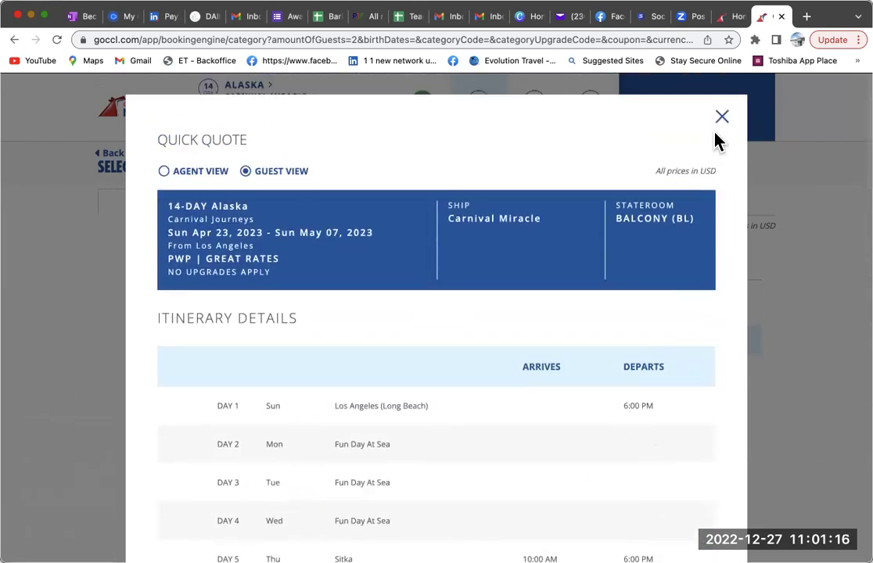
{"action": "left_click", "coordinate": [721, 118]}
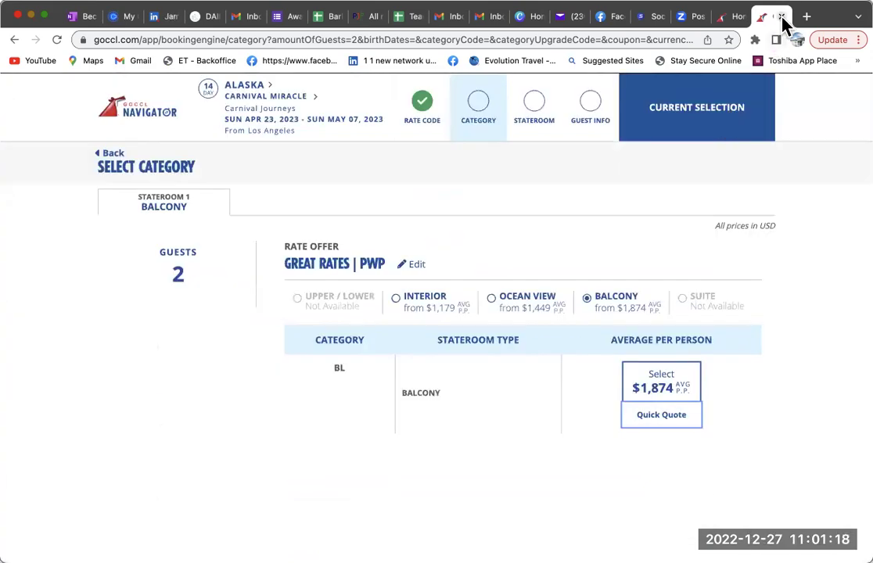
{"action": "left_click", "coordinate": [781, 18]}
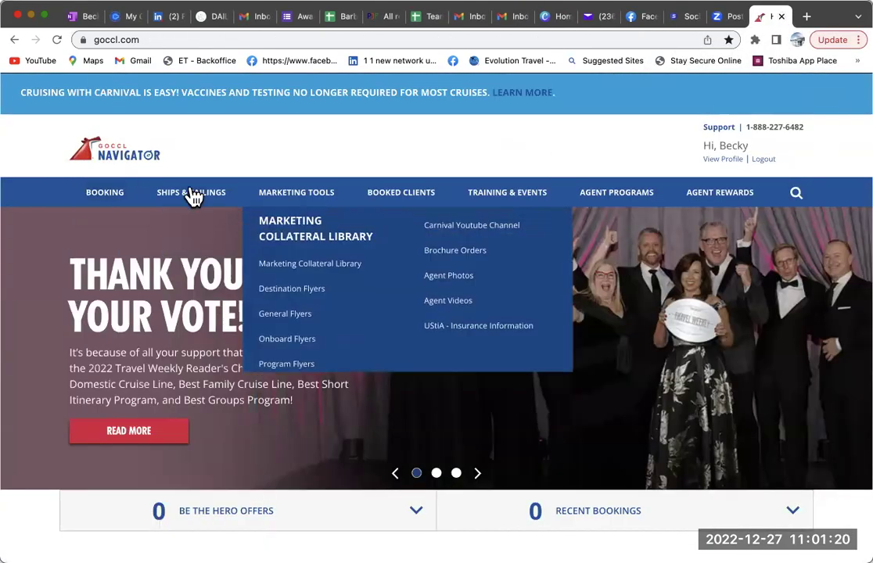
- Search individual-stateroom Caribbean sailings from Galveston, TX, lasting 6 - 9 Days, returning 222 sailings
{"action": "mouse_move", "coordinate": [112, 194]}
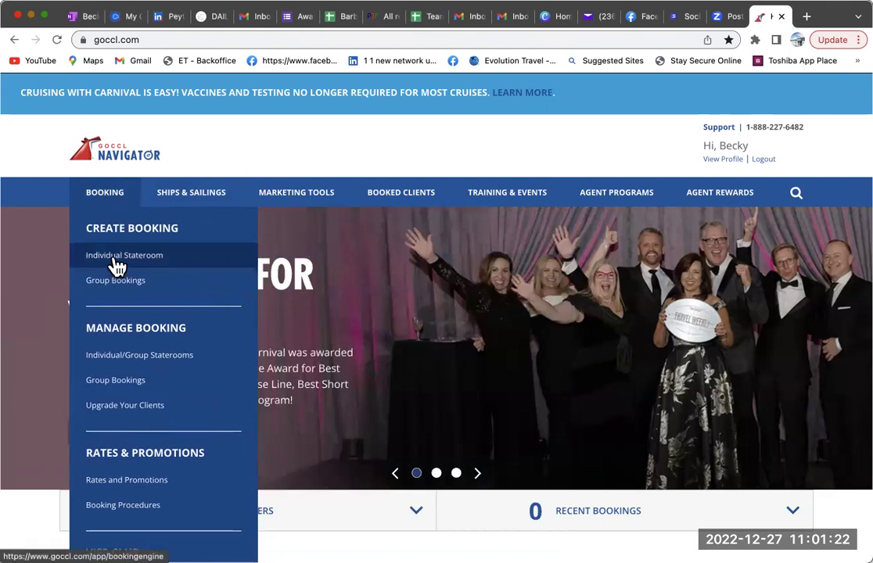
{"action": "left_click", "coordinate": [116, 258]}
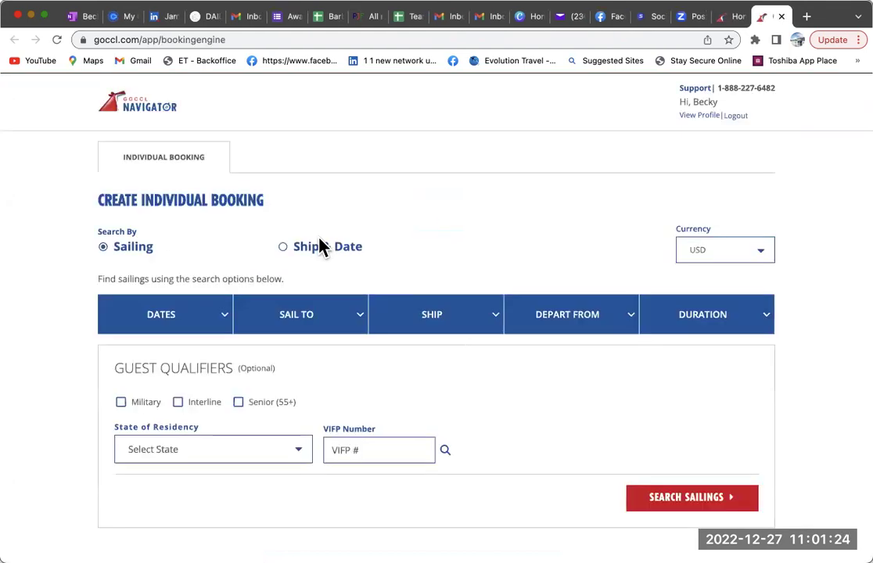
{"action": "left_click", "coordinate": [345, 314]}
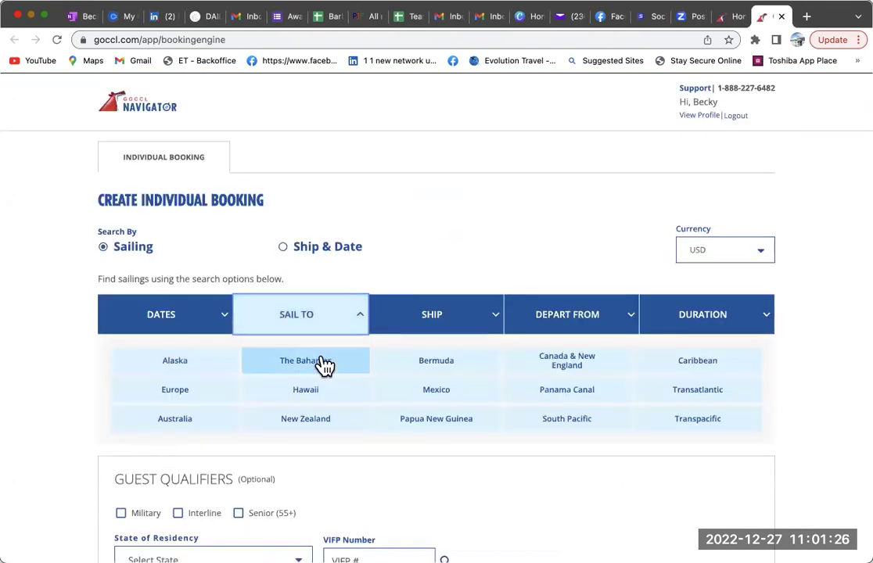
{"action": "left_click", "coordinate": [704, 364]}
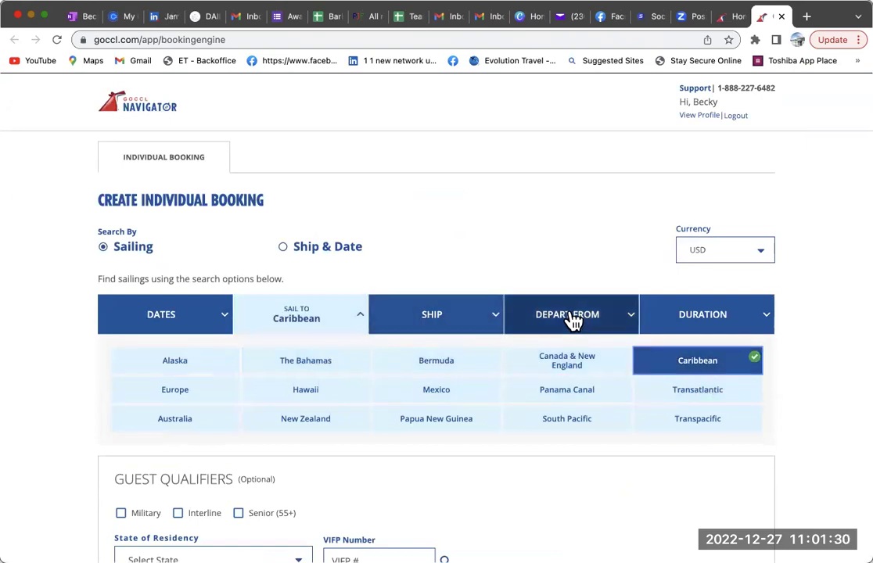
{"action": "left_click", "coordinate": [573, 319]}
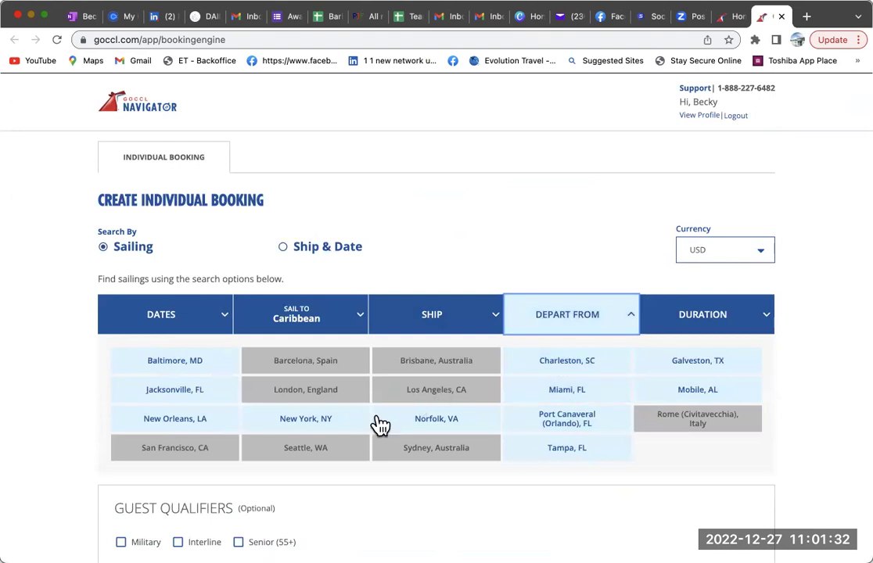
{"action": "left_click", "coordinate": [699, 363]}
{"action": "left_click", "coordinate": [658, 324]}
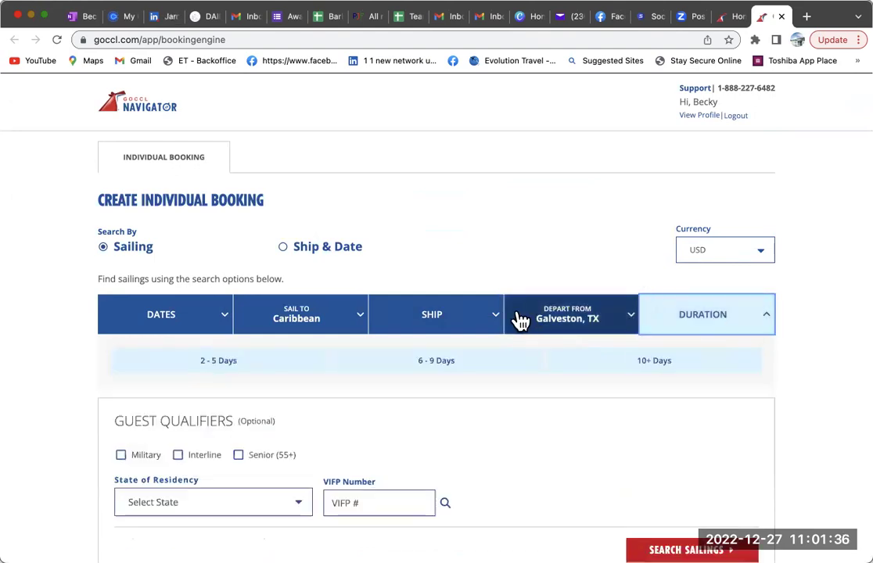
{"action": "left_click", "coordinate": [435, 361]}
{"action": "scroll", "coordinate": [704, 417], "scroll_direction": "down", "scroll_amount": 2}
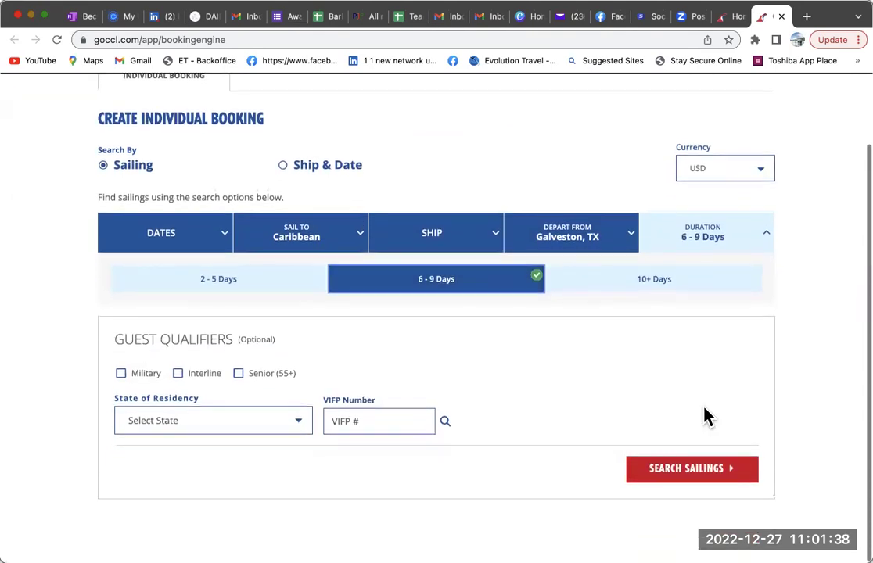
{"action": "left_click", "coordinate": [685, 472]}
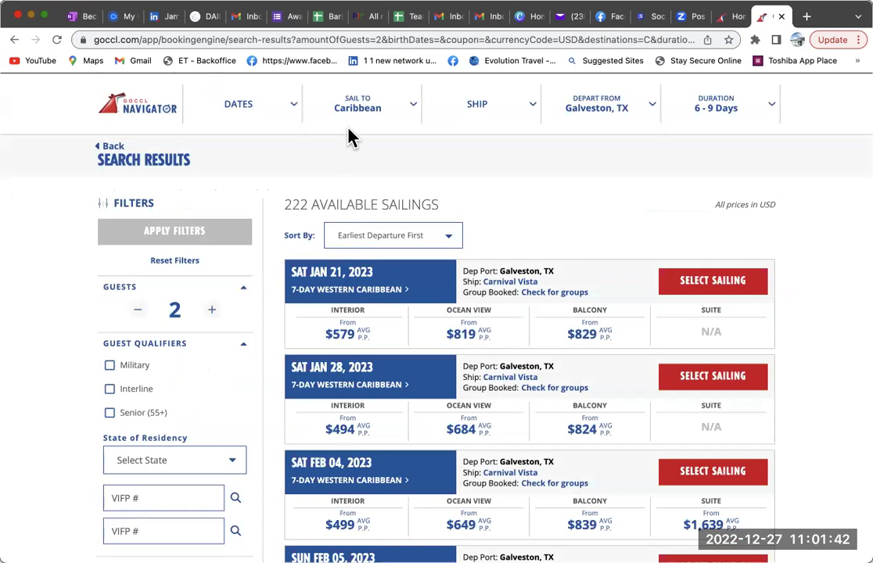
- Filter the Galveston Caribbean sailings to September 2023
{"action": "left_click", "coordinate": [250, 110]}
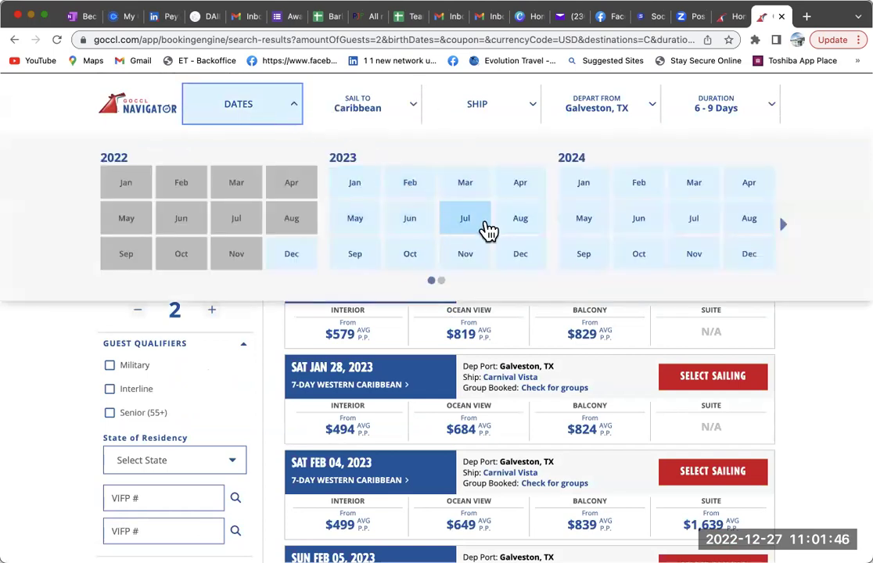
{"action": "left_click", "coordinate": [361, 255]}
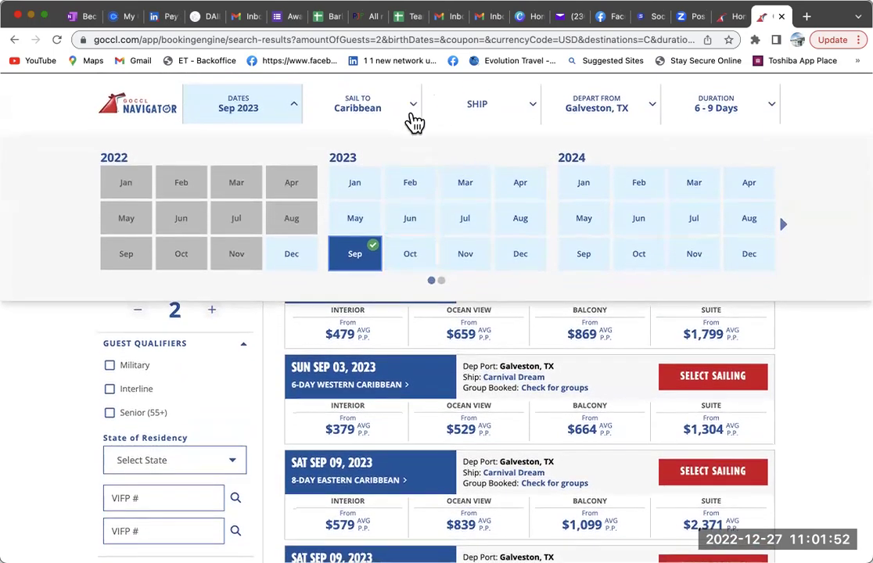
{"action": "left_click", "coordinate": [297, 106]}
{"action": "scroll", "coordinate": [446, 332], "scroll_direction": "down", "scroll_amount": 1}
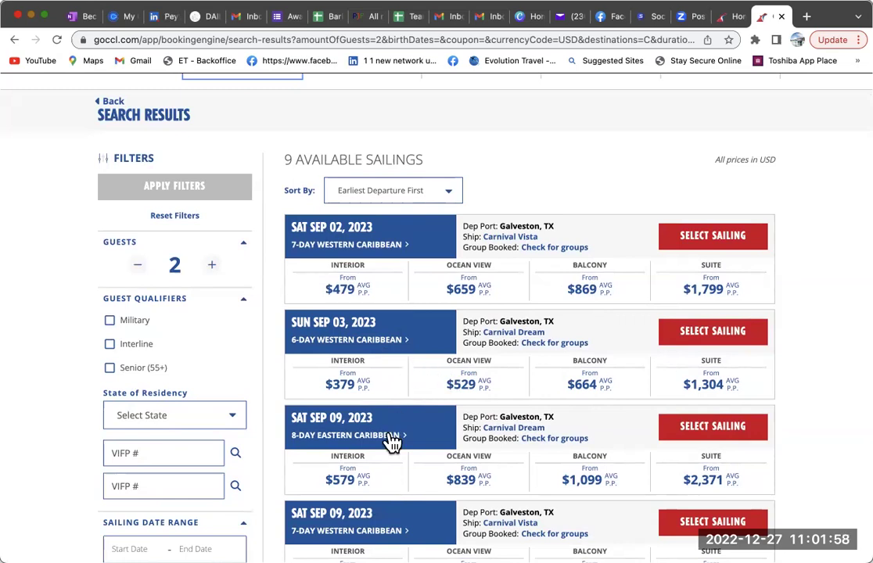
- Review the September sailings, including the Sep 30 Carnival Vista Western Caribbean trip from $489
{"action": "scroll", "coordinate": [390, 441], "scroll_direction": "down", "scroll_amount": 2}
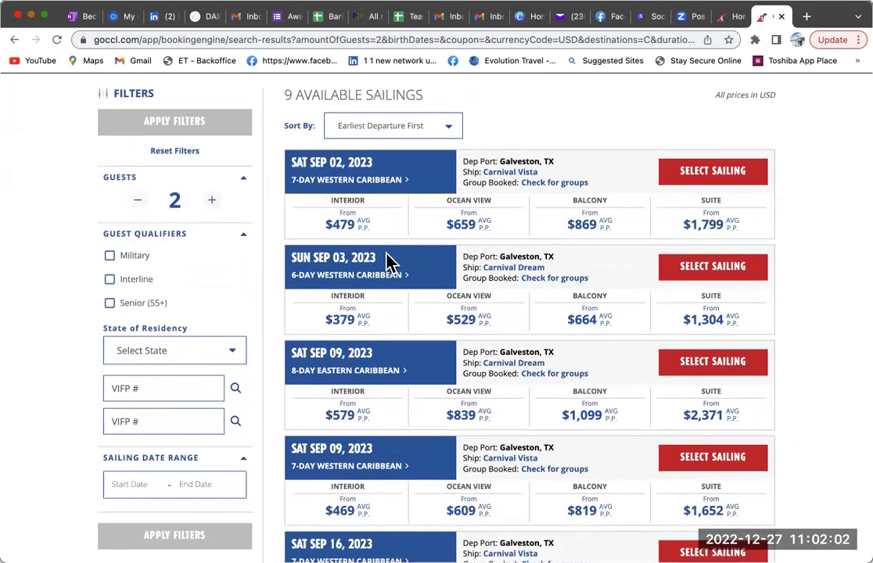
{"action": "scroll", "coordinate": [498, 211], "scroll_direction": "down", "scroll_amount": 1}
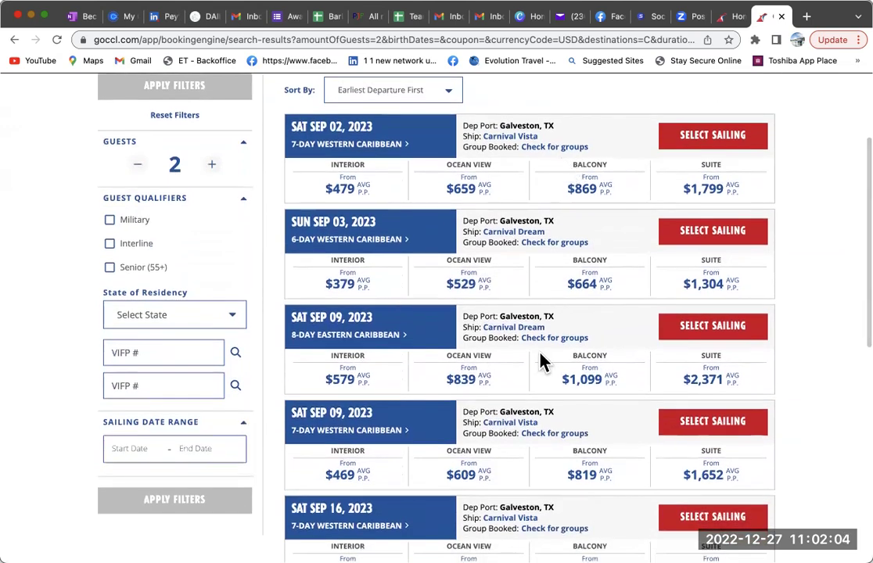
{"action": "scroll", "coordinate": [528, 452], "scroll_direction": "down", "scroll_amount": 2}
{"action": "scroll", "coordinate": [528, 452], "scroll_direction": "down", "scroll_amount": 1}
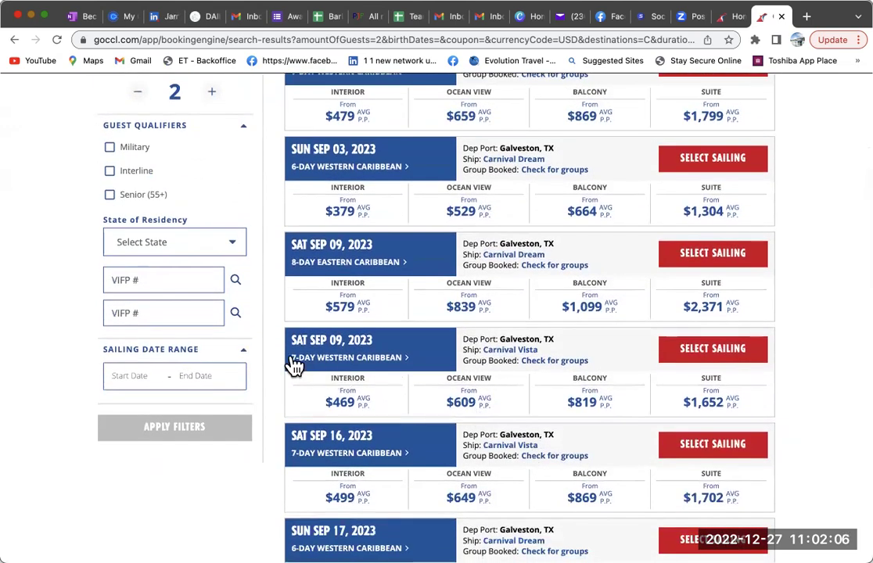
{"action": "scroll", "coordinate": [534, 475], "scroll_direction": "down", "scroll_amount": 5}
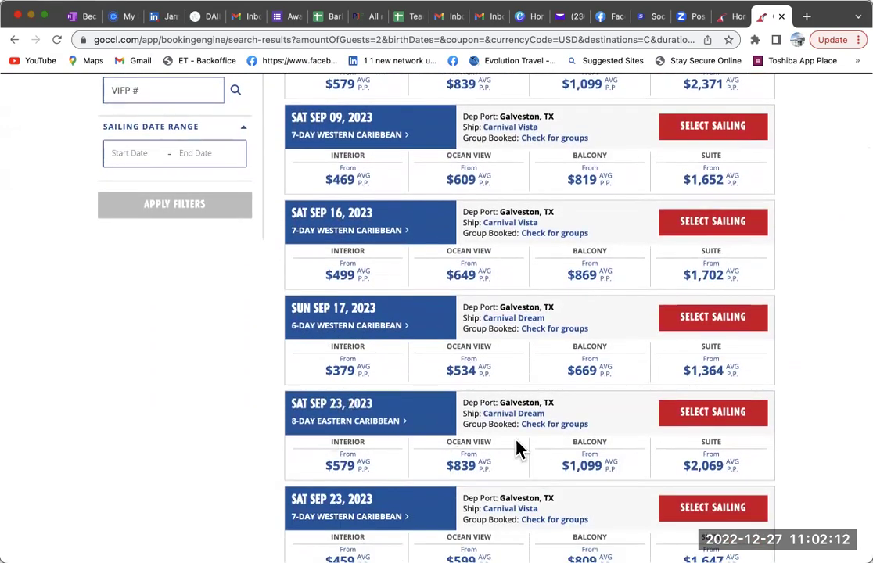
{"action": "scroll", "coordinate": [516, 446], "scroll_direction": "down", "scroll_amount": 3}
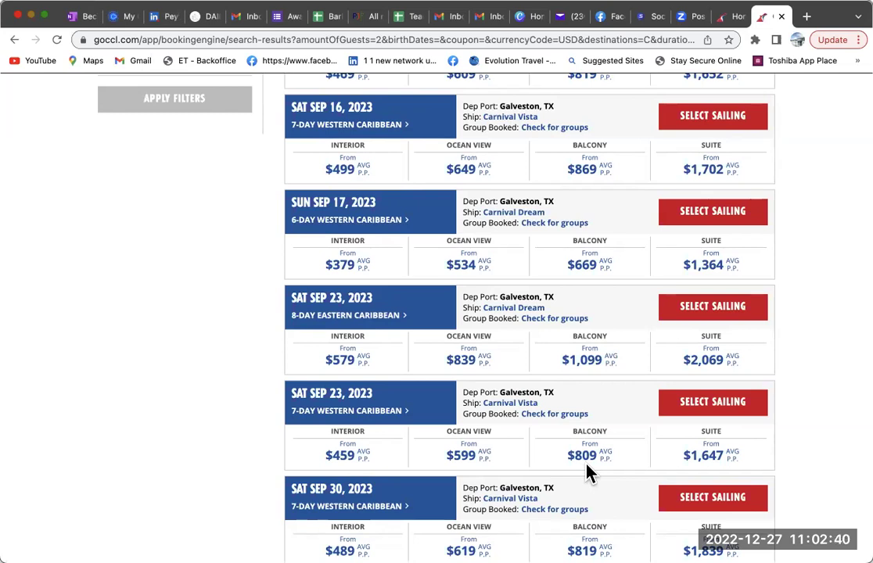
{"action": "scroll", "coordinate": [586, 469], "scroll_direction": "down", "scroll_amount": 5}
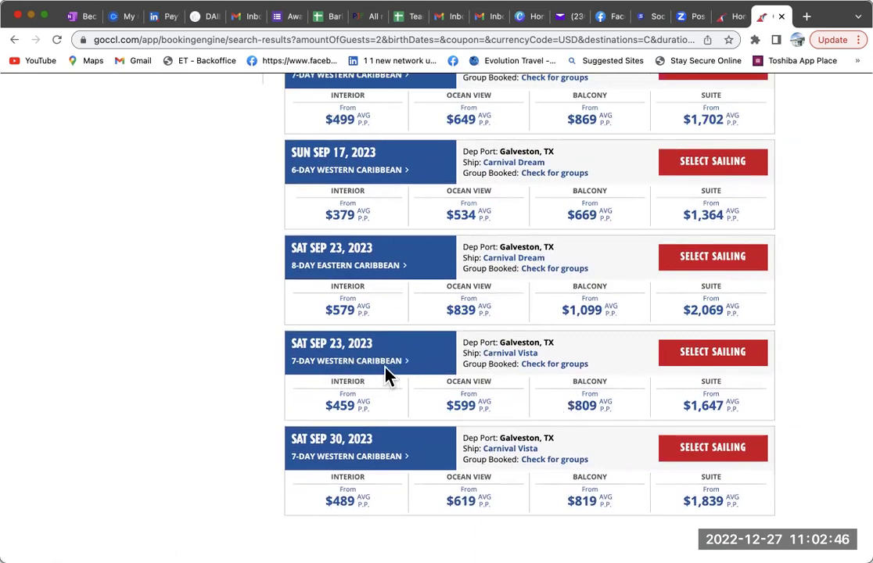
{"action": "scroll", "coordinate": [387, 374], "scroll_direction": "up", "scroll_amount": 1}
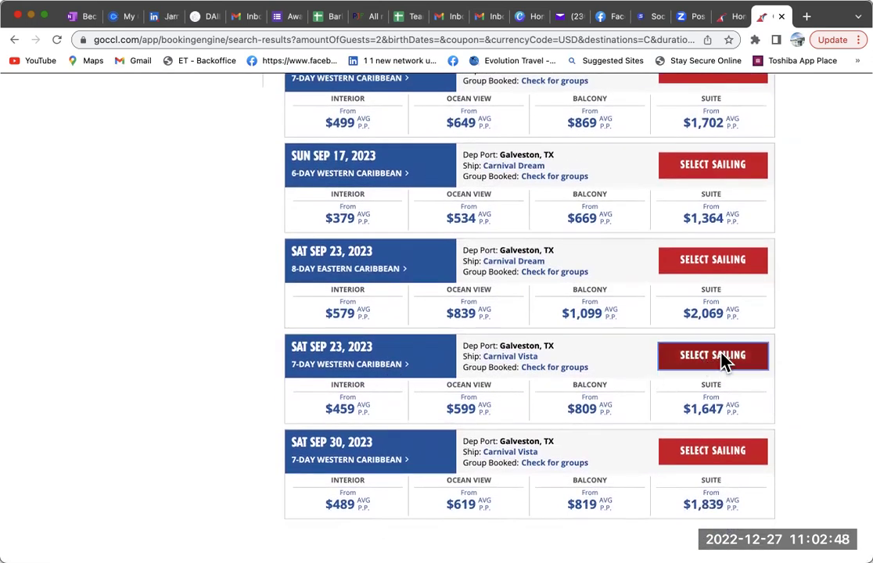
- Select the Sep 23 Carnival Vista sailing with the $809 Fun Saver balcony rate
{"action": "left_click", "coordinate": [721, 361]}
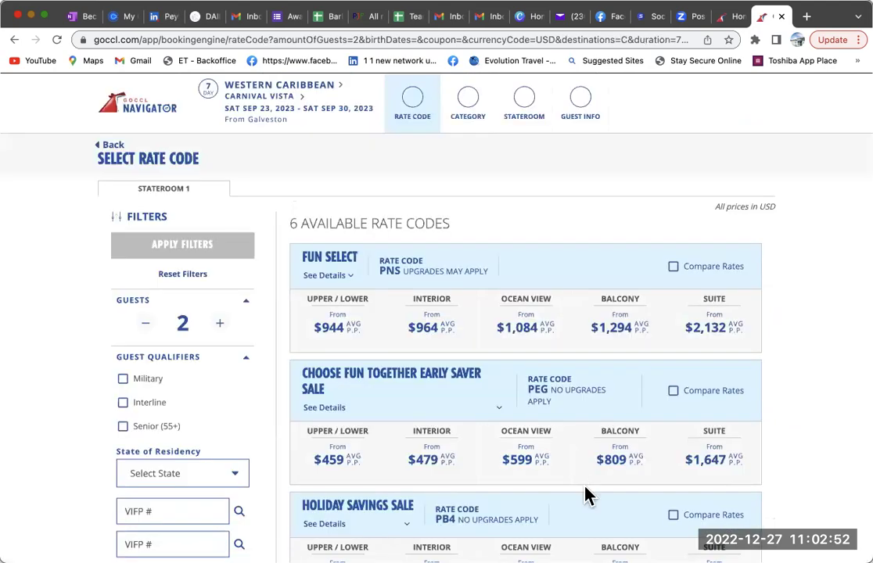
{"action": "scroll", "coordinate": [588, 495], "scroll_direction": "down", "scroll_amount": 5}
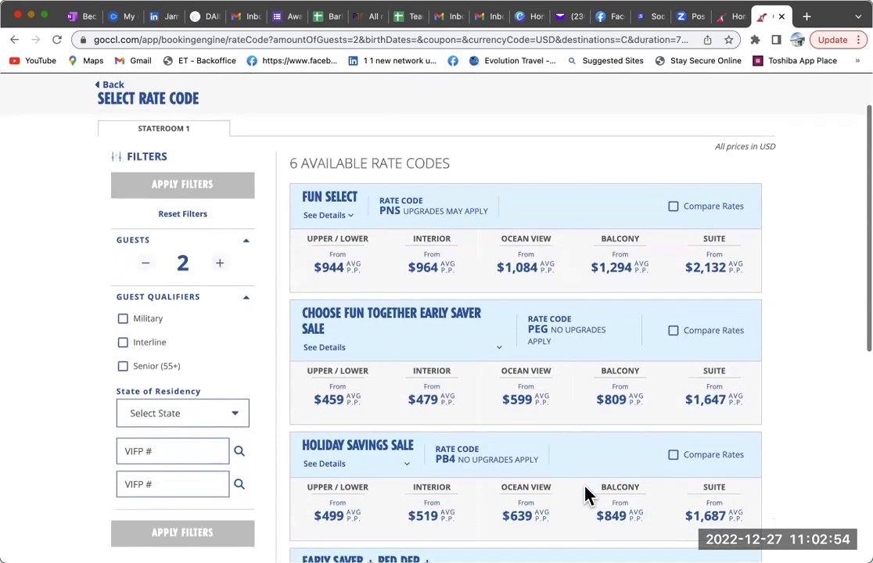
{"action": "scroll", "coordinate": [588, 494], "scroll_direction": "down", "scroll_amount": 10}
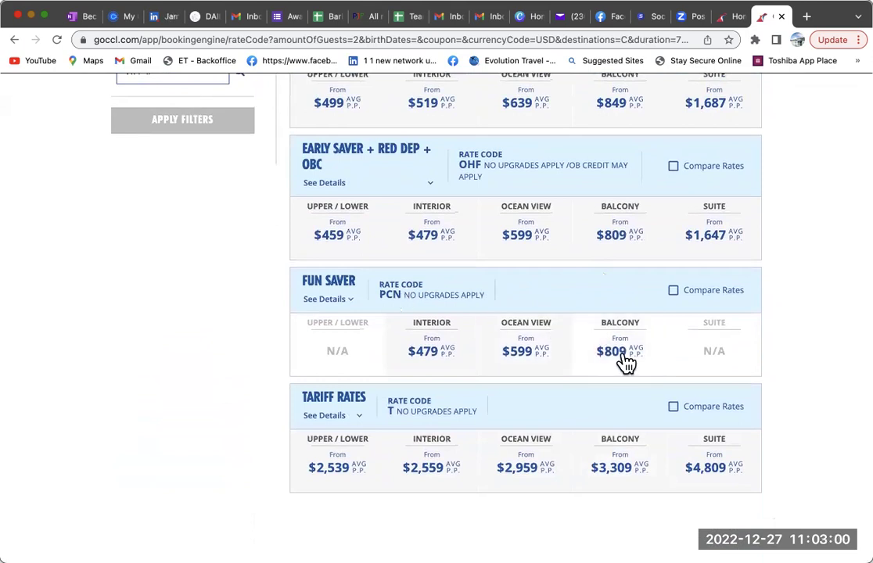
{"action": "scroll", "coordinate": [625, 363], "scroll_direction": "up", "scroll_amount": 3}
{"action": "scroll", "coordinate": [725, 267], "scroll_direction": "up", "scroll_amount": 5}
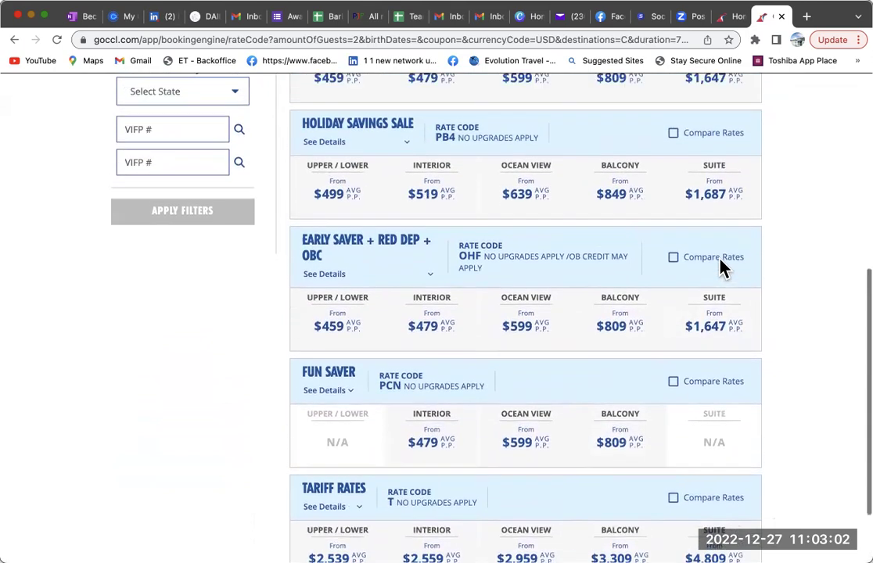
{"action": "scroll", "coordinate": [722, 267], "scroll_direction": "up", "scroll_amount": 2}
{"action": "scroll", "coordinate": [643, 278], "scroll_direction": "down", "scroll_amount": 5}
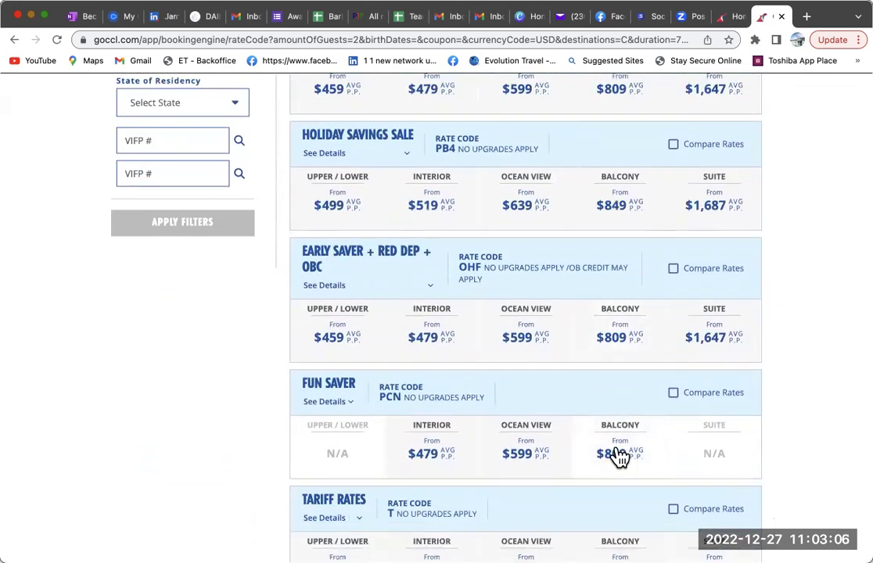
{"action": "left_click", "coordinate": [613, 417]}
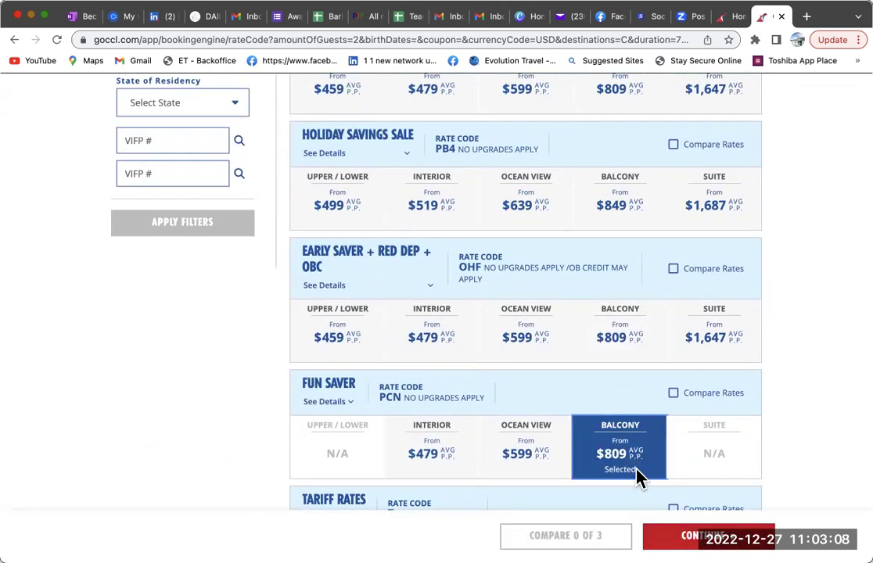
{"action": "scroll", "coordinate": [649, 484], "scroll_direction": "down", "scroll_amount": 2}
{"action": "left_click", "coordinate": [697, 541]}
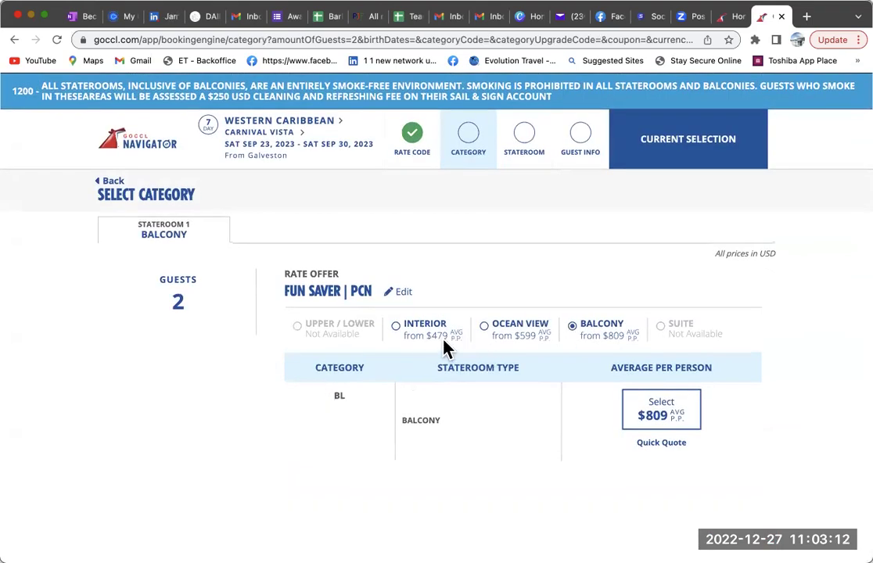
- Quick-quote the balcony, adding vacation protection for both guests and gratuities for all
{"action": "left_click", "coordinate": [664, 445]}
{"action": "left_click", "coordinate": [466, 463]}
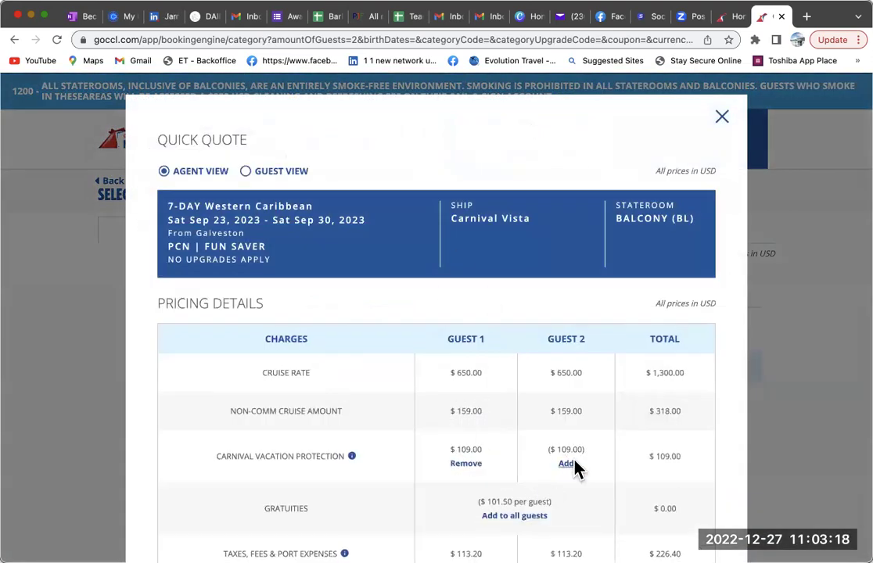
{"action": "left_click", "coordinate": [566, 464]}
{"action": "scroll", "coordinate": [577, 468], "scroll_direction": "down", "scroll_amount": 4}
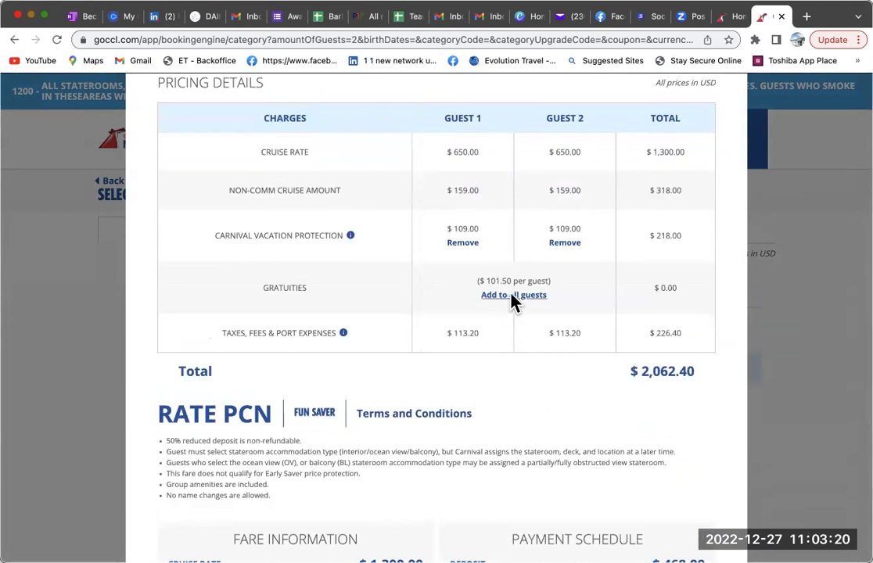
{"action": "left_click", "coordinate": [512, 296]}
- Review the quote totalling $2,265.40 with a $468.00 deposit
{"action": "scroll", "coordinate": [480, 353], "scroll_direction": "down", "scroll_amount": 1}
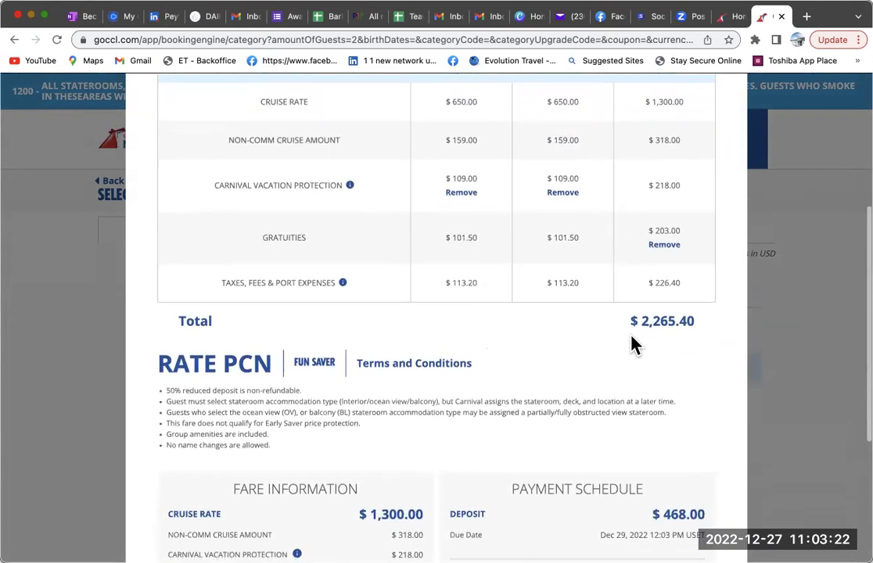
{"action": "scroll", "coordinate": [663, 341], "scroll_direction": "down", "scroll_amount": 2}
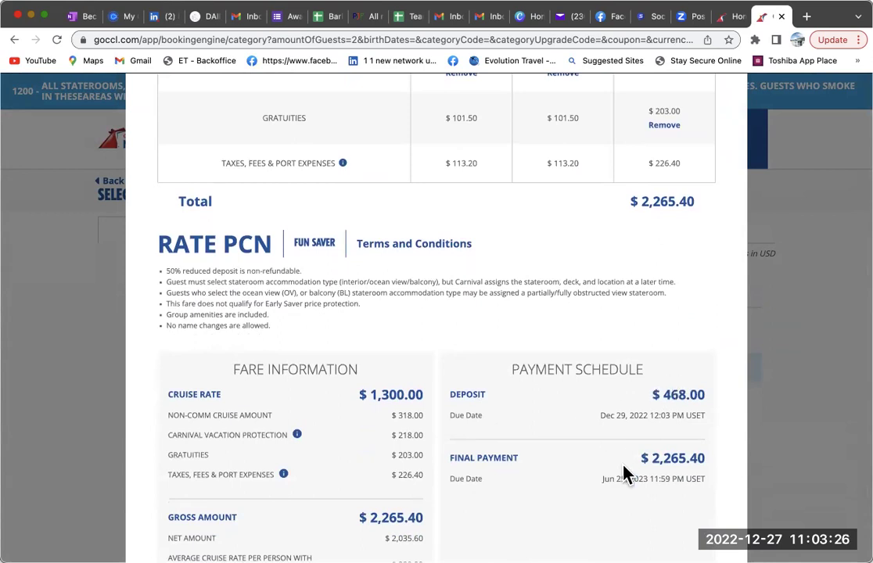
{"action": "scroll", "coordinate": [626, 469], "scroll_direction": "down", "scroll_amount": 2}
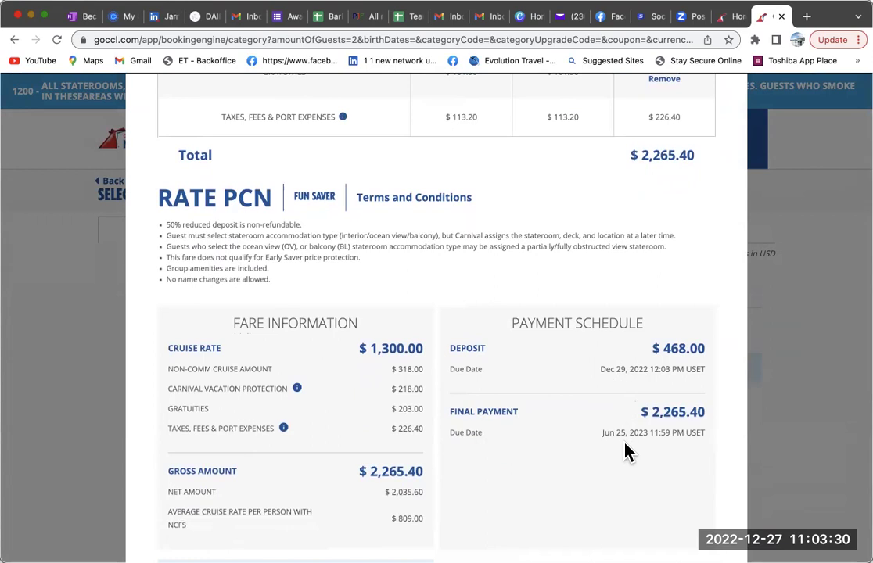
{"action": "scroll", "coordinate": [640, 423], "scroll_direction": "down", "scroll_amount": 3}
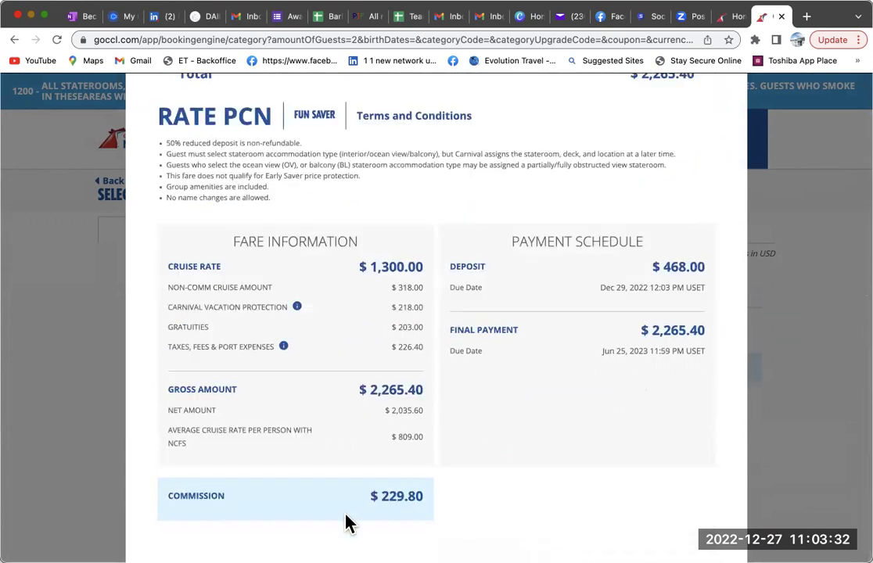
{"action": "scroll", "coordinate": [559, 384], "scroll_direction": "up", "scroll_amount": 10}
{"action": "scroll", "coordinate": [559, 384], "scroll_direction": "up", "scroll_amount": 5}
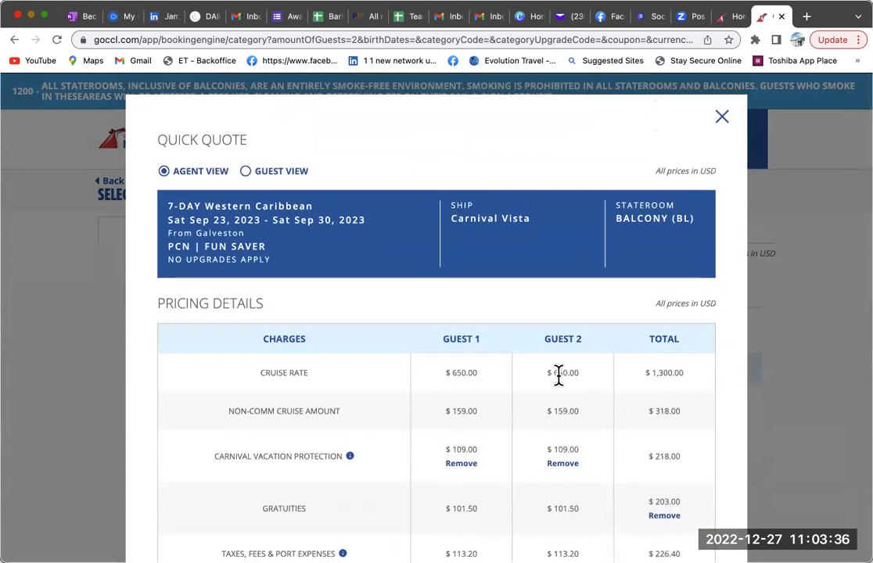
- Review the Guest View pricing and payment schedule, then close the Quick Quote
{"action": "left_click", "coordinate": [247, 171]}
{"action": "scroll", "coordinate": [326, 395], "scroll_direction": "down", "scroll_amount": 5}
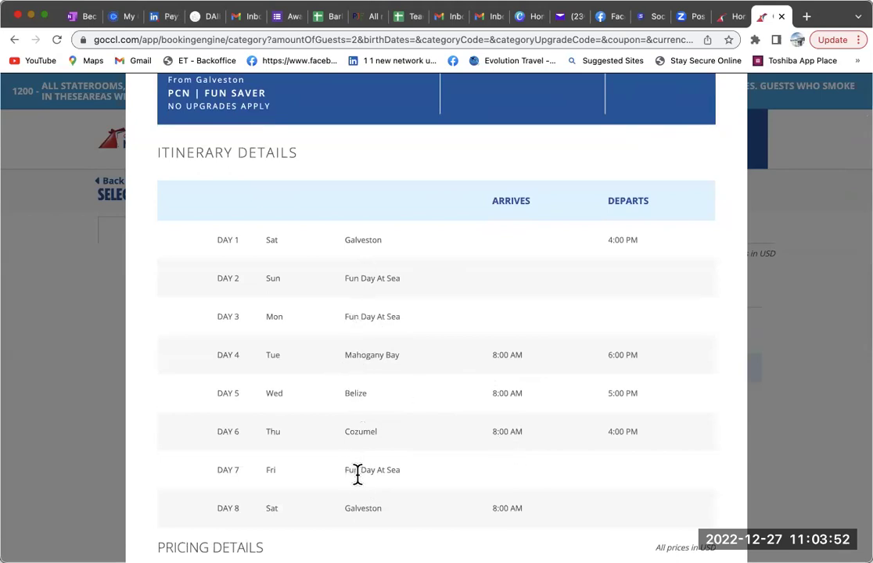
{"action": "scroll", "coordinate": [367, 417], "scroll_direction": "down", "scroll_amount": 5}
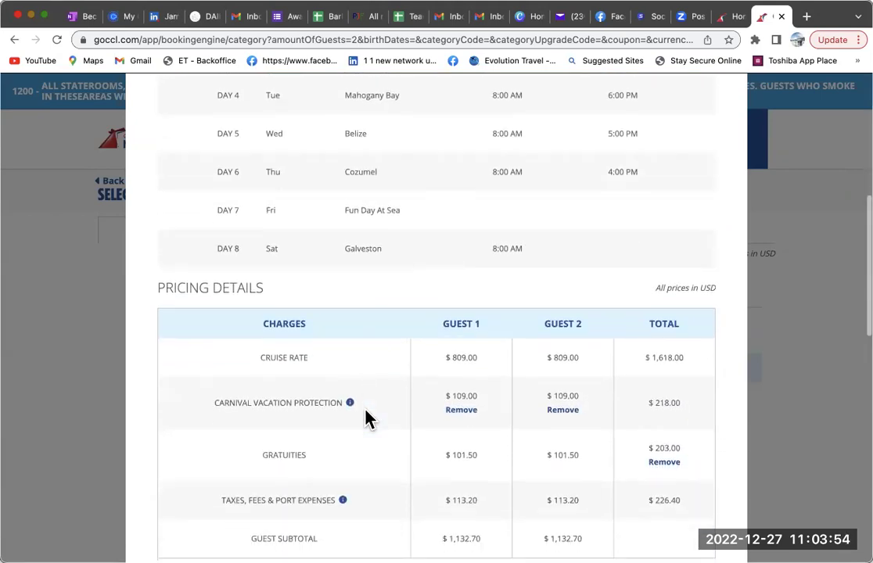
{"action": "scroll", "coordinate": [367, 419], "scroll_direction": "down", "scroll_amount": 3}
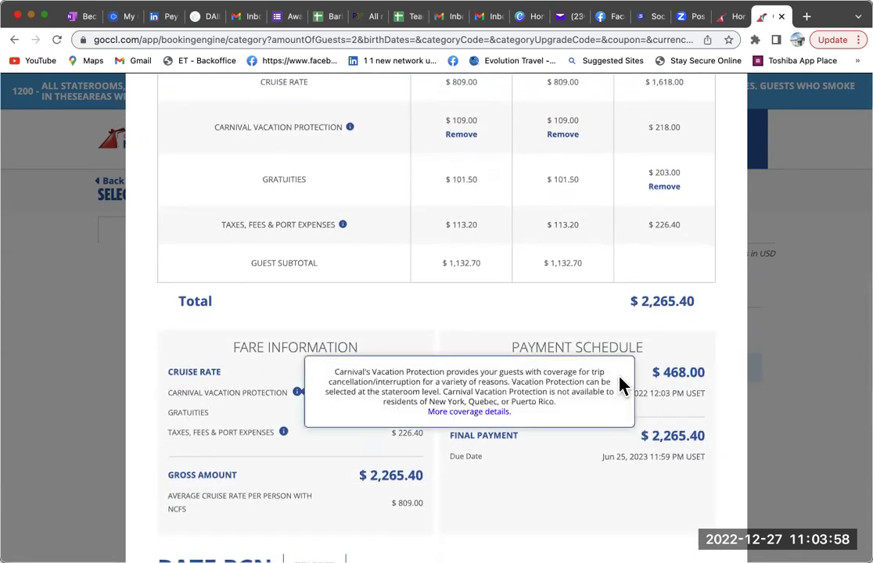
{"action": "scroll", "coordinate": [625, 327], "scroll_direction": "up", "scroll_amount": 1}
{"action": "scroll", "coordinate": [625, 331], "scroll_direction": "down", "scroll_amount": 3}
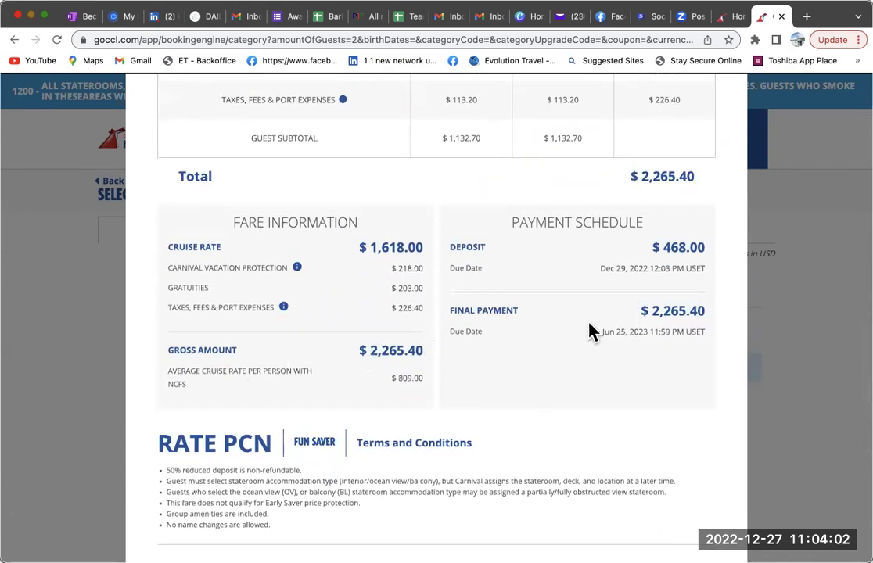
{"action": "scroll", "coordinate": [593, 331], "scroll_direction": "up", "scroll_amount": 6}
{"action": "scroll", "coordinate": [438, 305], "scroll_direction": "up", "scroll_amount": 8}
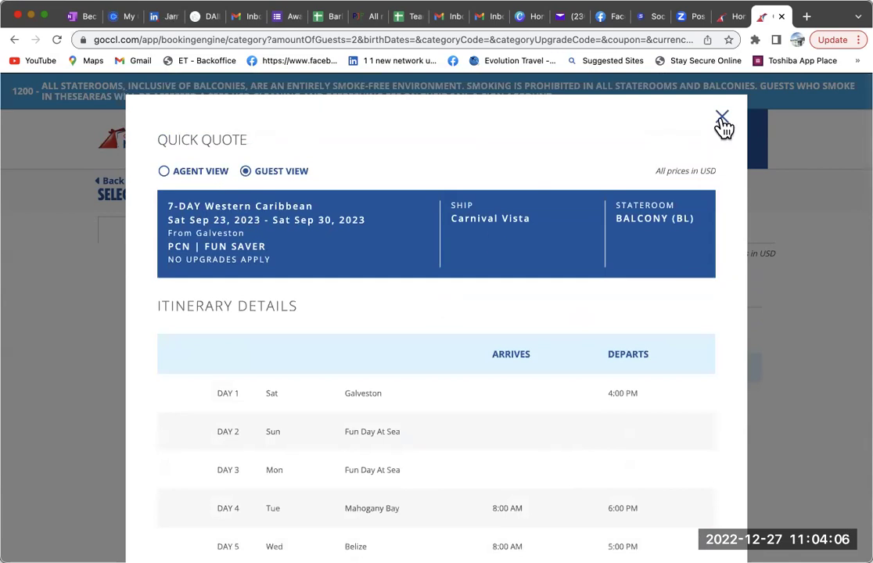
{"action": "left_click", "coordinate": [721, 117]}
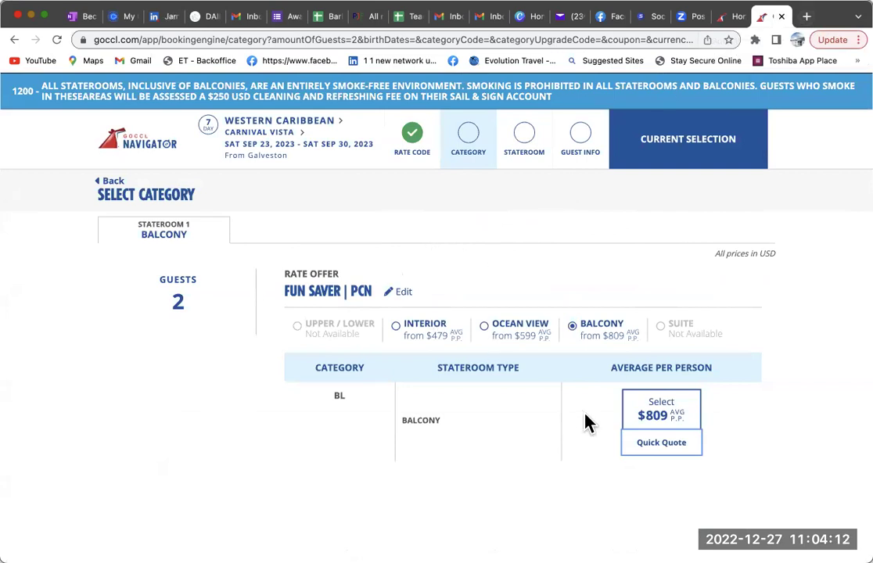
{"action": "left_click", "coordinate": [643, 444]}
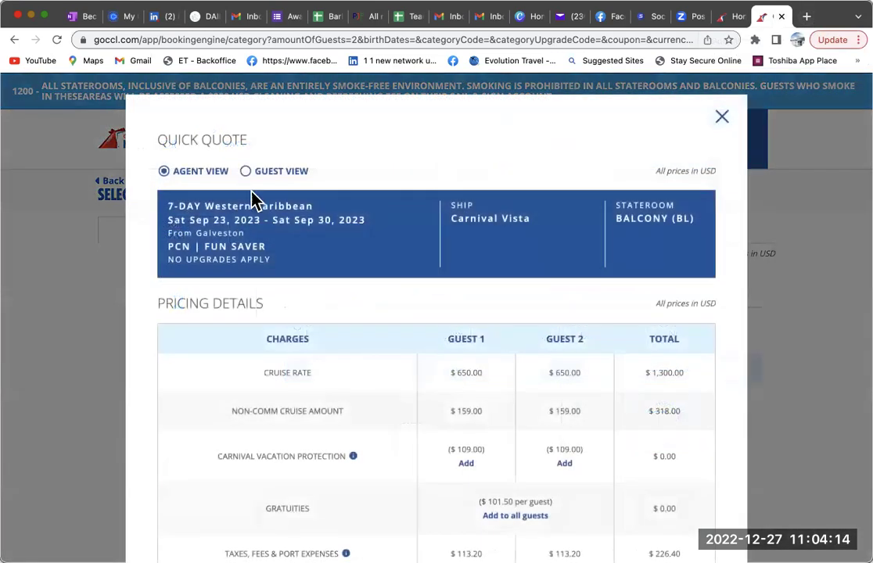
{"action": "left_click", "coordinate": [246, 173]}
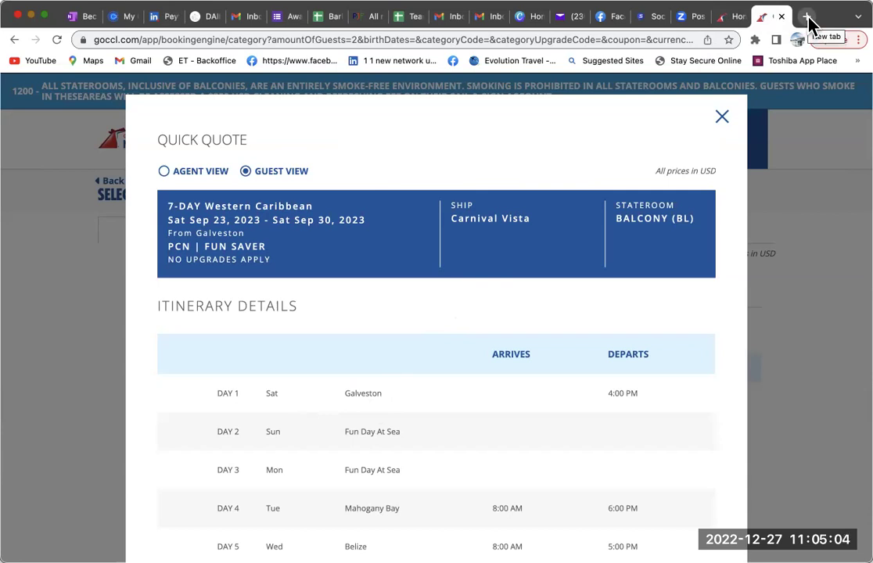
{"action": "left_click", "coordinate": [721, 117]}
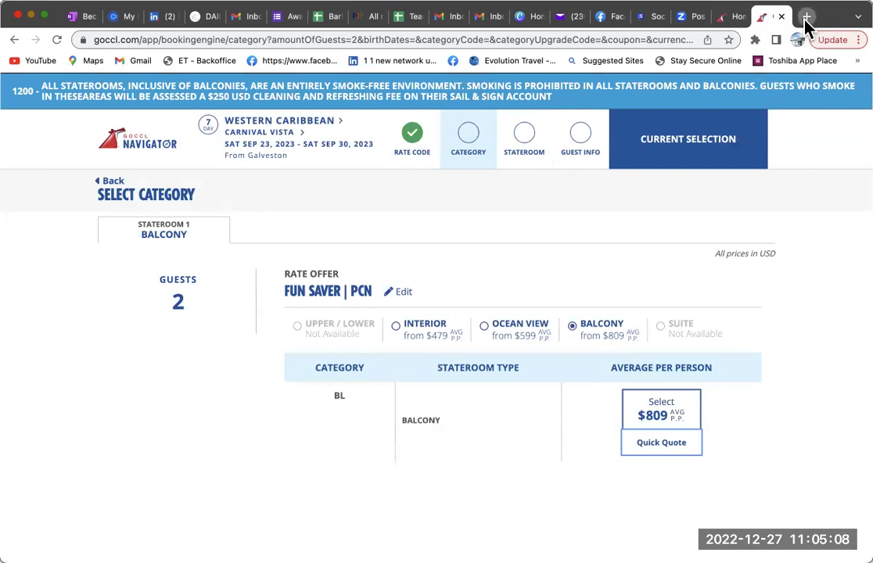
- Open Centrav from the bookmarks in a new tab and sign in with the saved agent credentials
{"action": "left_click", "coordinate": [806, 18]}
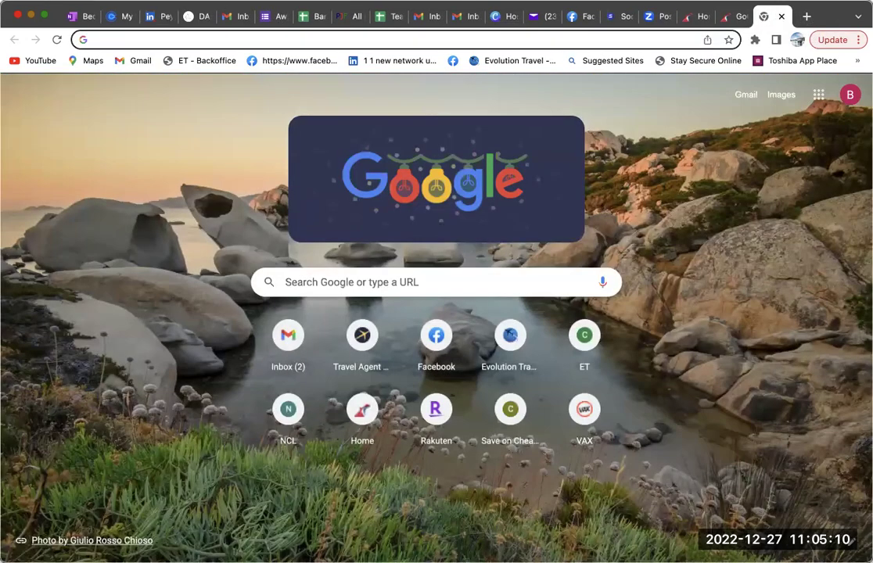
{"action": "left_click", "coordinate": [208, 2]}
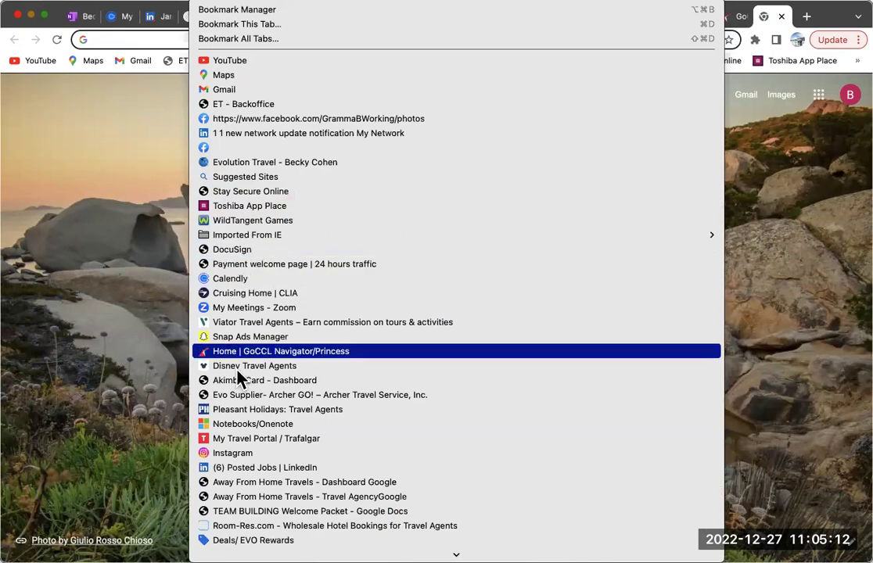
{"action": "scroll", "coordinate": [235, 423], "scroll_direction": "down", "scroll_amount": 5}
{"action": "scroll", "coordinate": [232, 415], "scroll_direction": "down", "scroll_amount": 10}
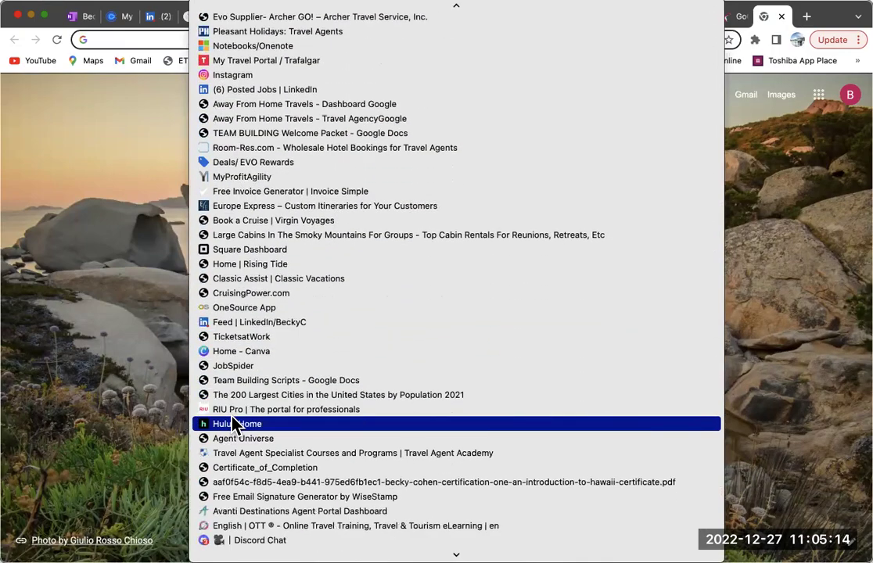
{"action": "left_click", "coordinate": [234, 512]}
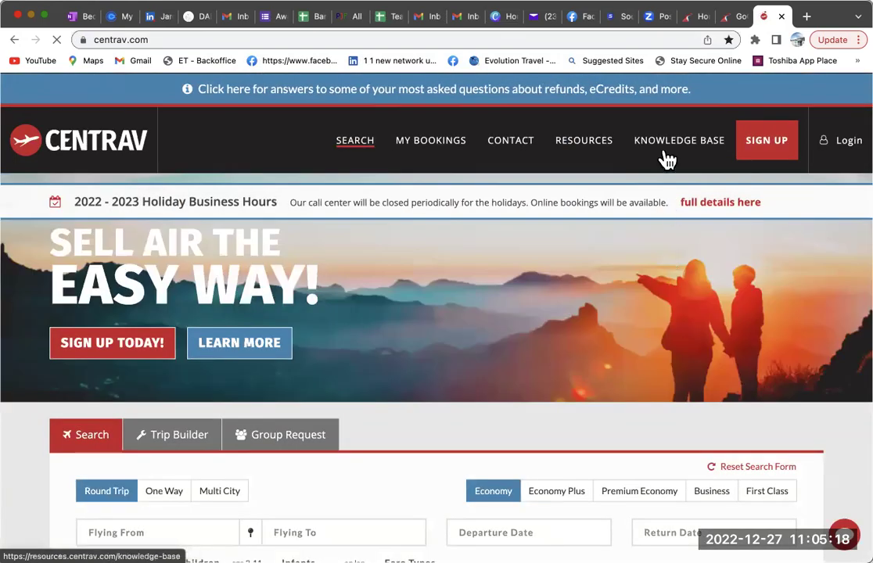
{"action": "mouse_move", "coordinate": [360, 140]}
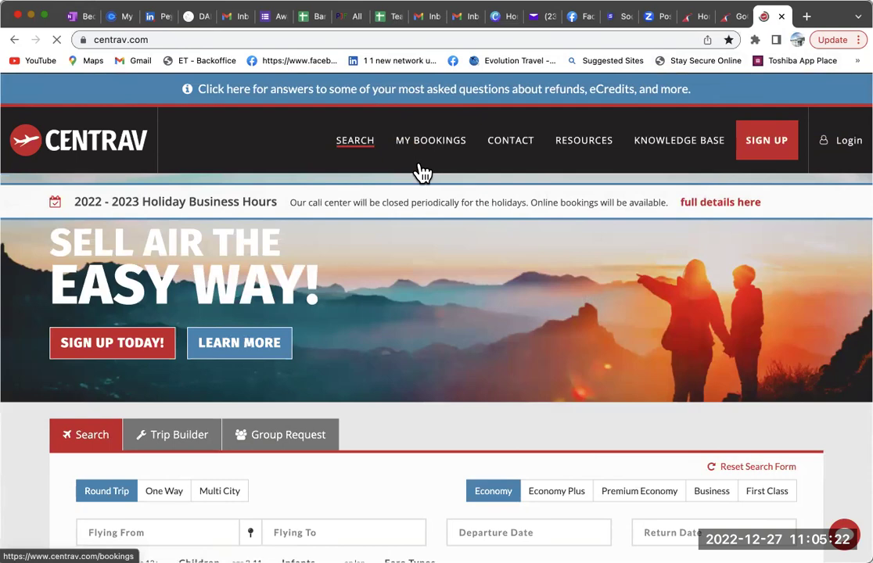
{"action": "left_click", "coordinate": [846, 140]}
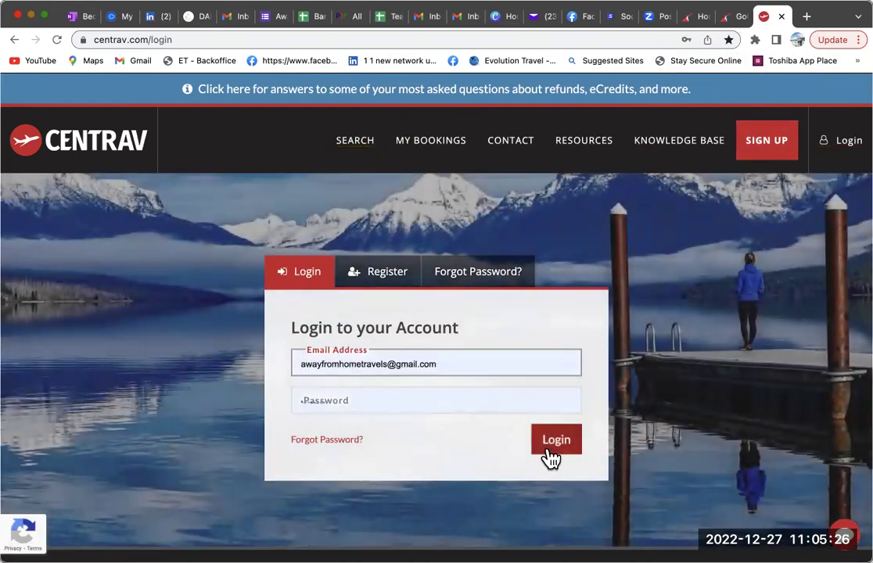
{"action": "left_click", "coordinate": [557, 442]}
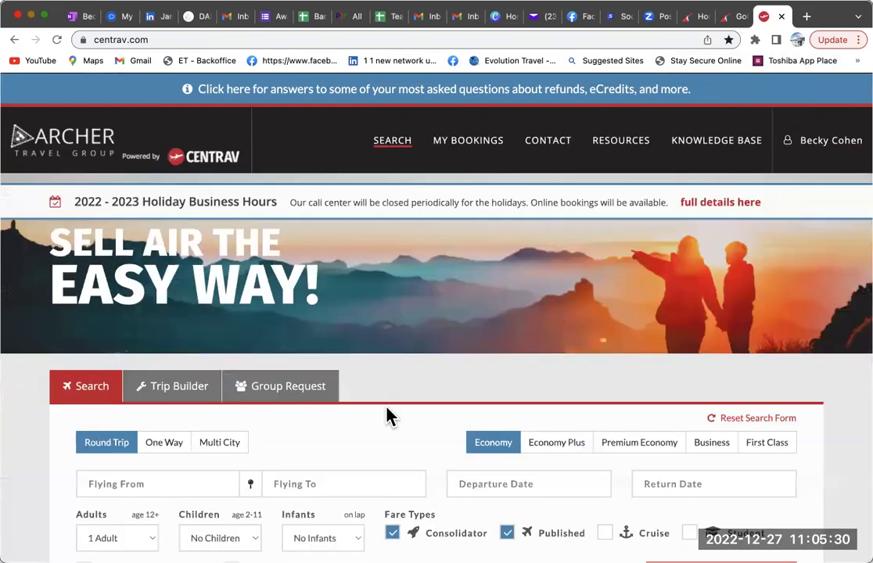
- Set the departure airport to PDX - Portland
{"action": "left_click", "coordinate": [151, 478]}
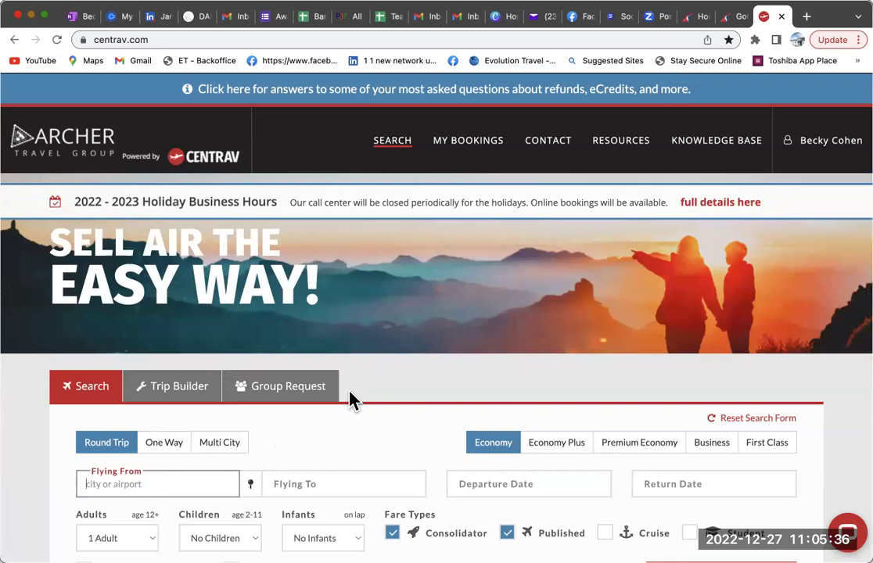
{"action": "type", "text": "pdx"}
{"action": "left_click", "coordinate": [203, 510]}
- Set the destination airport to IAH - Houston
{"action": "left_click", "coordinate": [309, 481]}
{"action": "type", "text": "galv"}
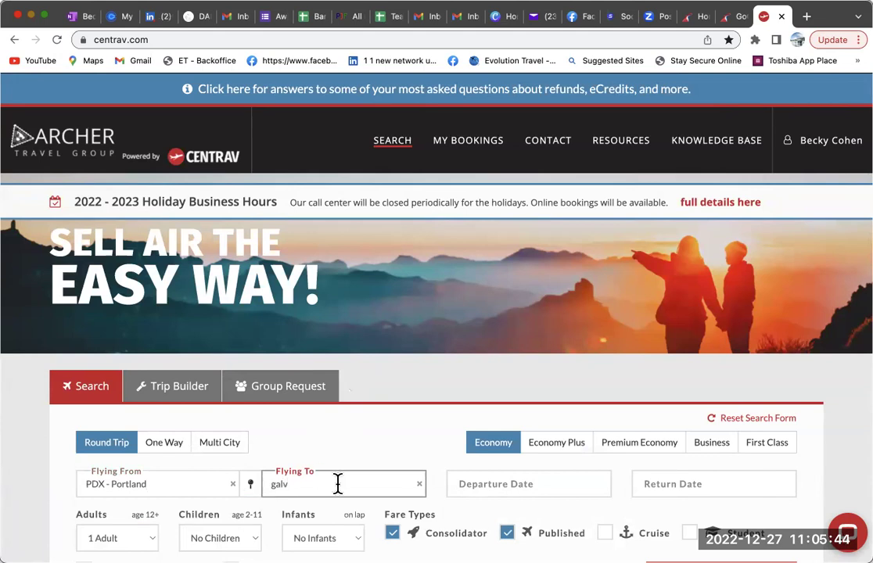
{"action": "scroll", "coordinate": [352, 485], "scroll_direction": "down", "scroll_amount": 2}
{"action": "scroll", "coordinate": [352, 485], "scroll_direction": "down", "scroll_amount": 2}
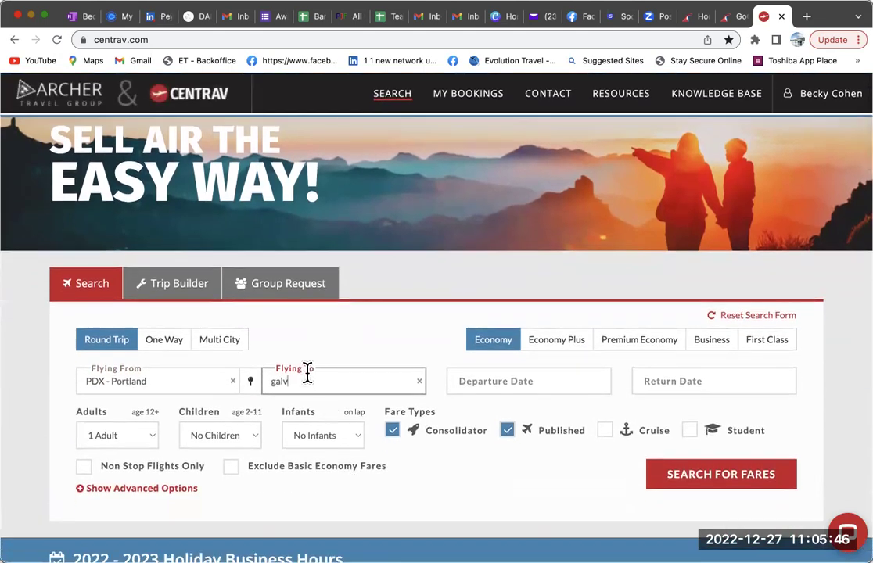
{"action": "key", "text": "BackSpace"}
{"action": "key", "text": "BackSpace"}
{"action": "key", "text": "BackSpace"}
{"action": "key", "text": "BackSpace"}
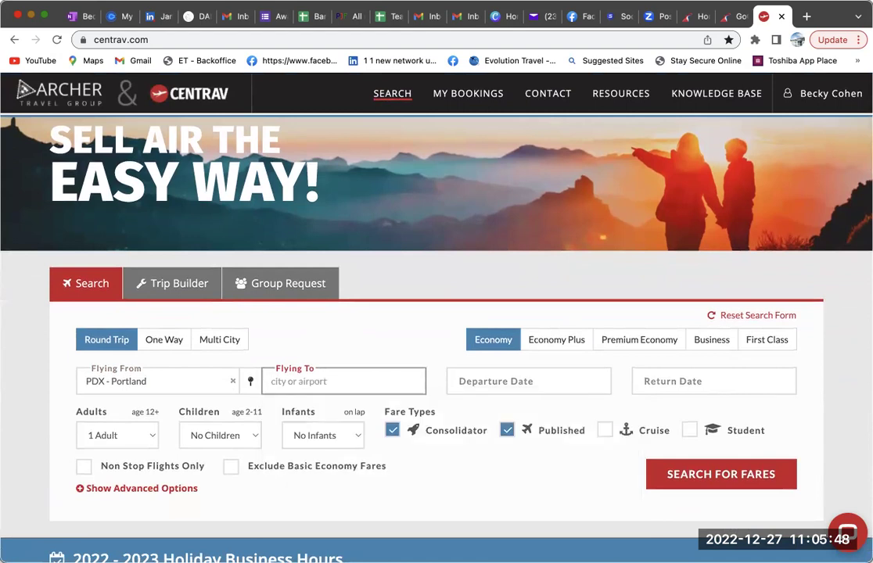
{"action": "type", "text": "H"}
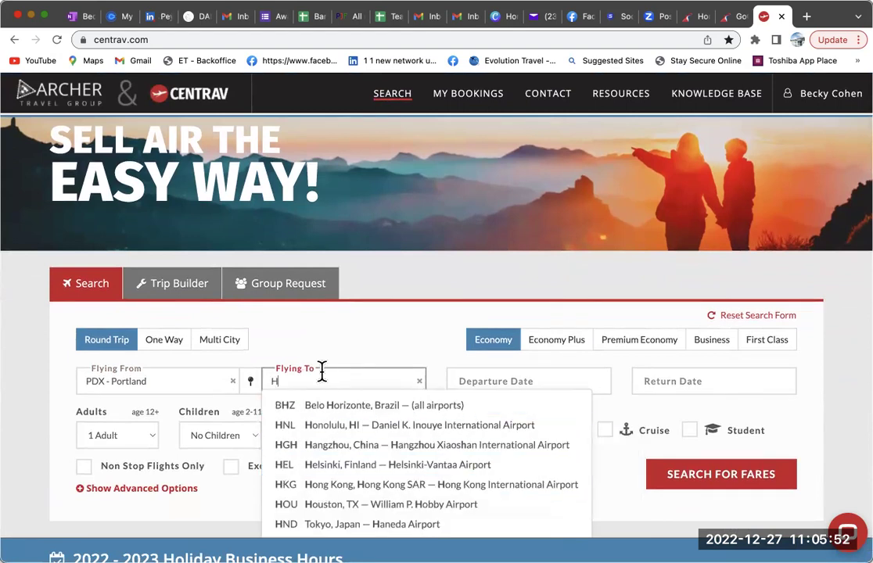
{"action": "type", "text": "ou"}
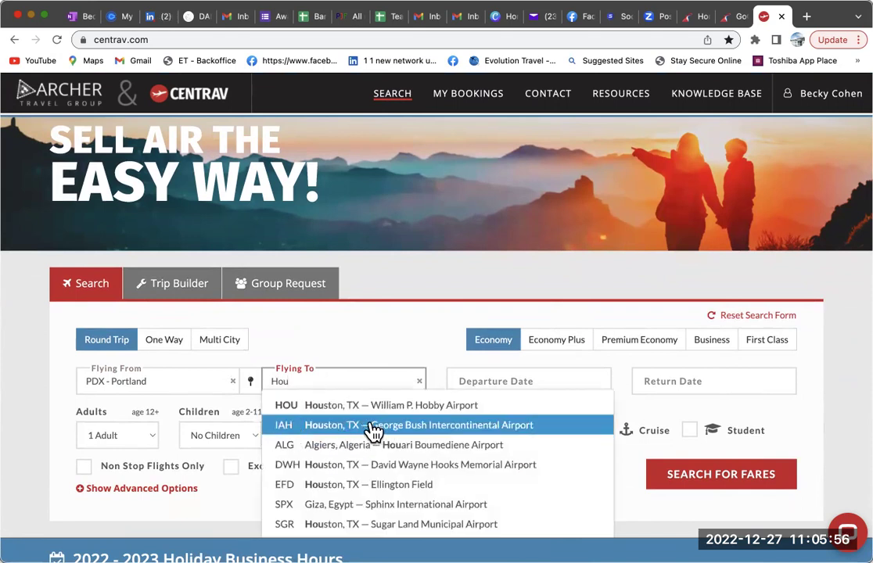
{"action": "left_click", "coordinate": [341, 426]}
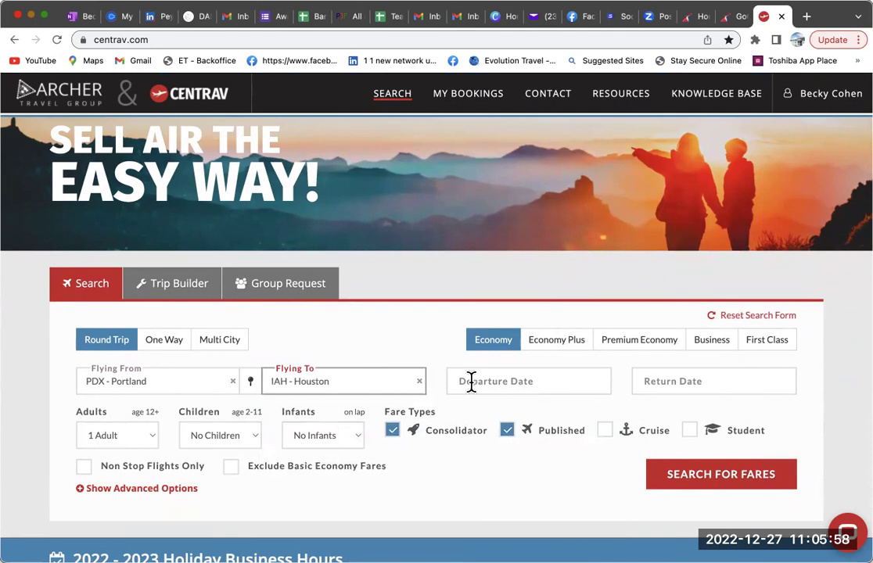
{"action": "left_click", "coordinate": [472, 382]}
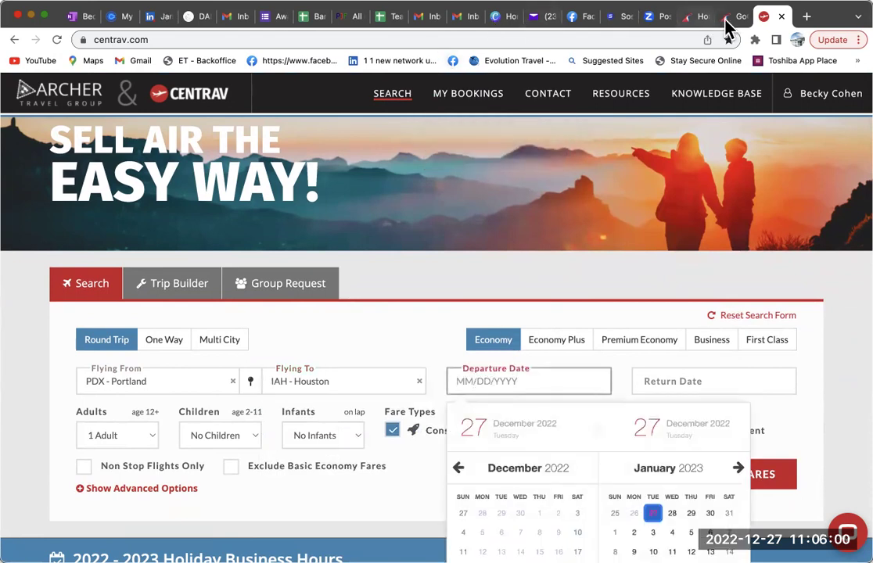
- Open the Quick Quote for the Carnival Vista balcony fare
{"action": "left_click", "coordinate": [726, 19]}
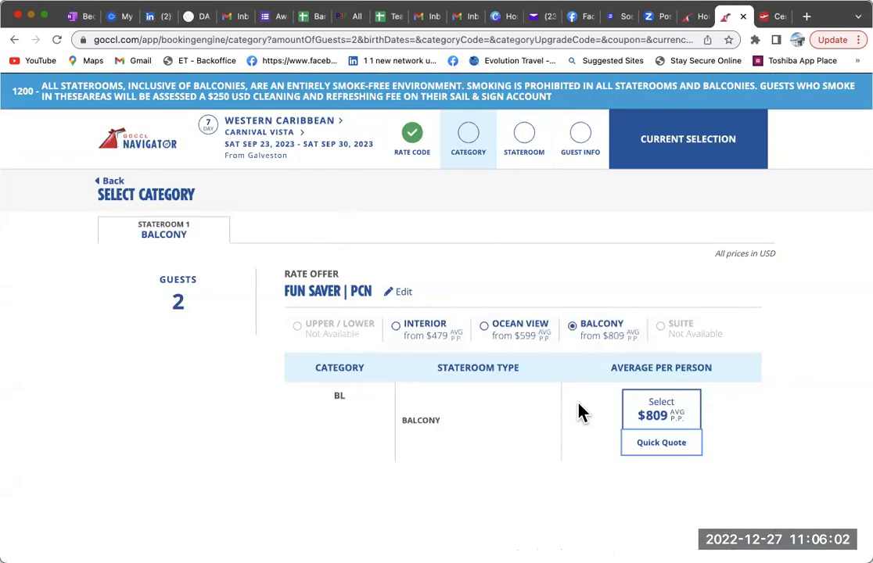
{"action": "left_click", "coordinate": [644, 444]}
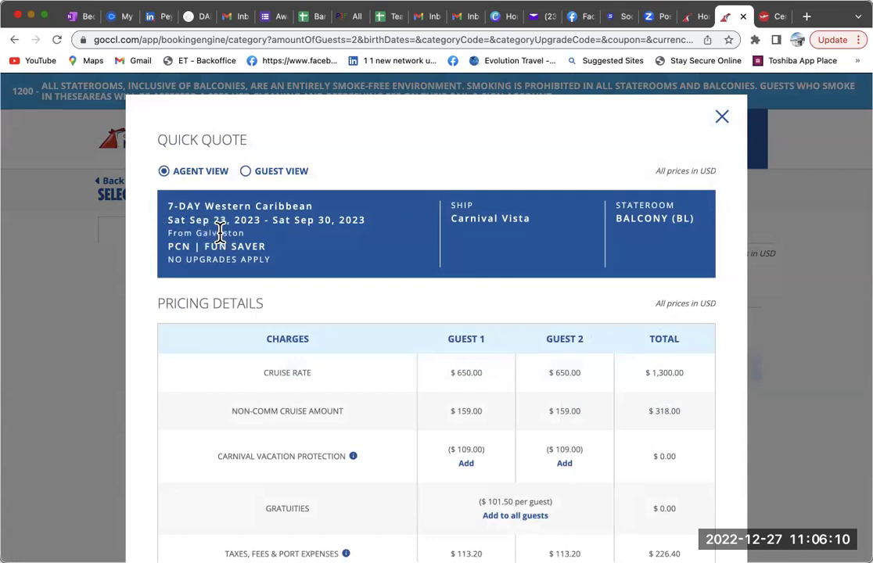
{"action": "left_click", "coordinate": [773, 17]}
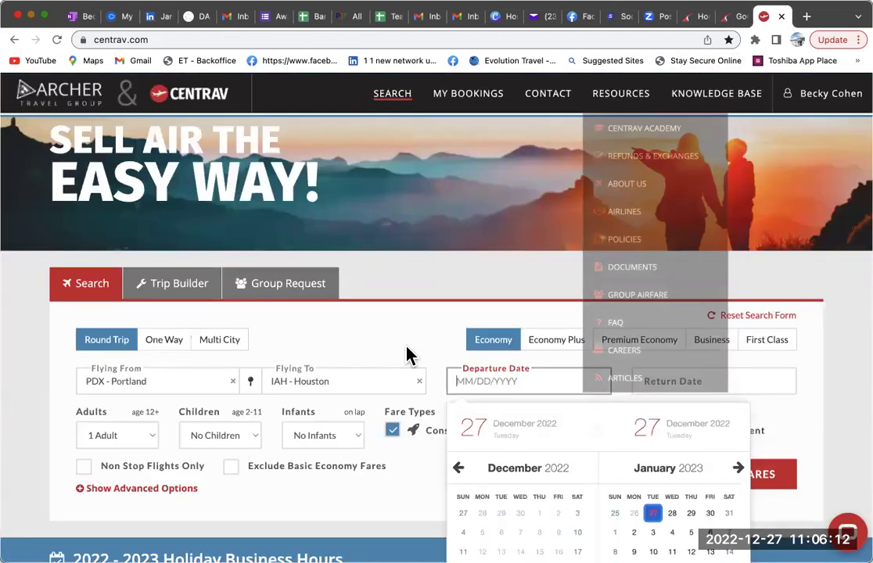
- Set the Centrav departure date to September 22, 2023
{"action": "scroll", "coordinate": [536, 444], "scroll_direction": "down", "scroll_amount": 2}
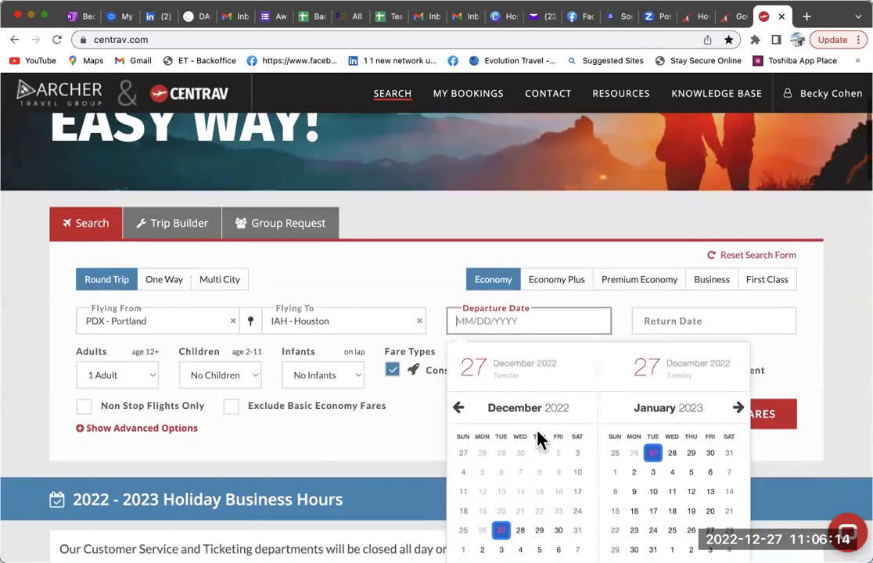
{"action": "left_click", "coordinate": [738, 410]}
{"action": "left_click", "coordinate": [738, 409]}
{"action": "left_click", "coordinate": [738, 410]}
{"action": "left_click", "coordinate": [739, 410]}
{"action": "left_click", "coordinate": [738, 410]}
{"action": "left_click", "coordinate": [739, 410]}
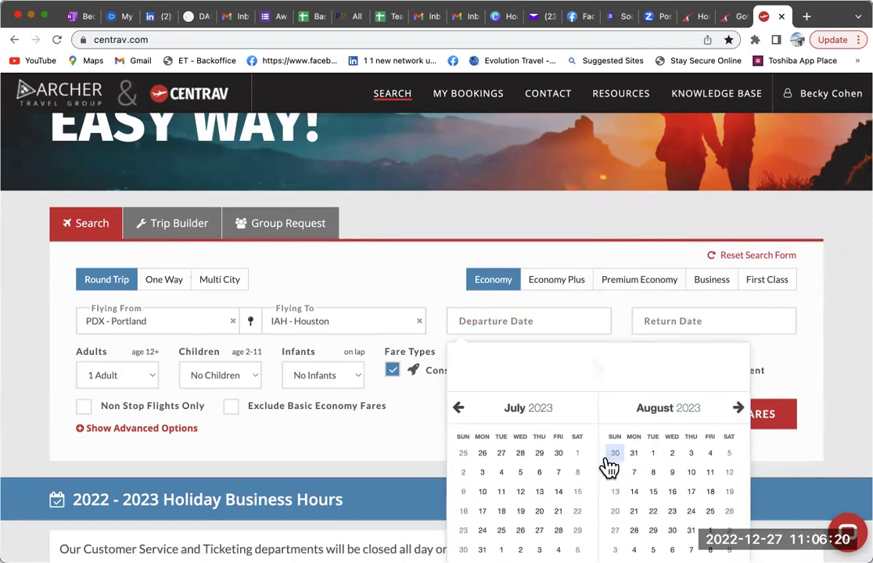
{"action": "scroll", "coordinate": [610, 468], "scroll_direction": "down", "scroll_amount": 3}
{"action": "left_click", "coordinate": [739, 321]}
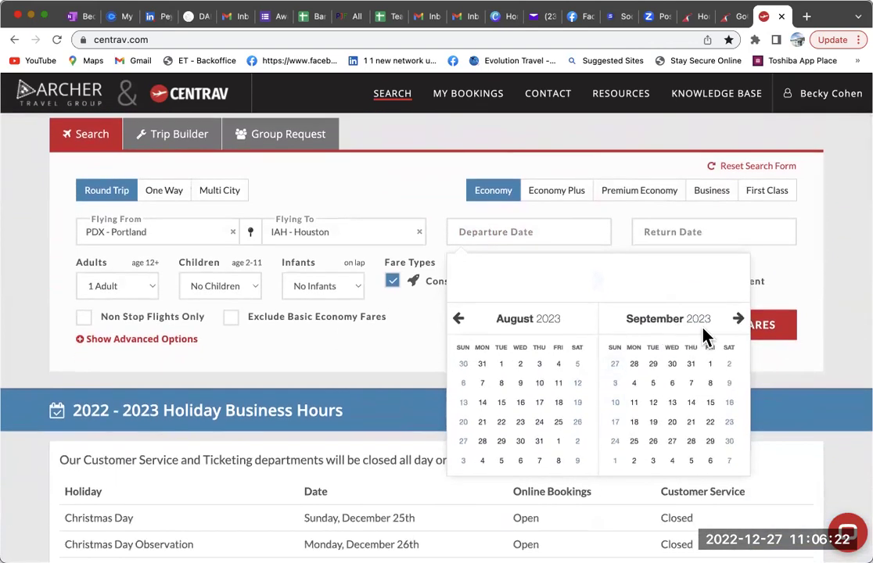
{"action": "left_click", "coordinate": [711, 423]}
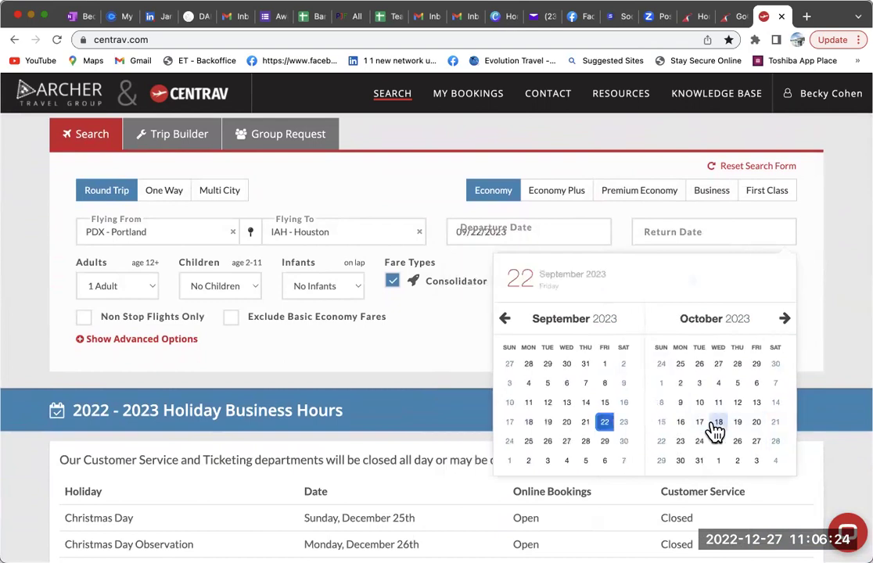
- Show the cruise quote's Guest View with the 8-day Galveston itinerary and $1,618 rate
{"action": "left_click", "coordinate": [727, 19]}
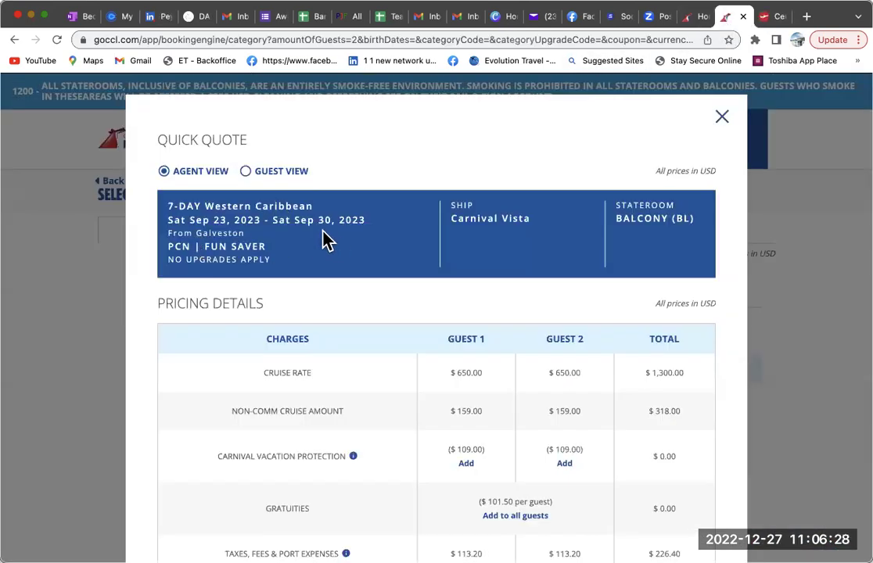
{"action": "scroll", "coordinate": [320, 347], "scroll_direction": "down", "scroll_amount": 3}
{"action": "scroll", "coordinate": [319, 312], "scroll_direction": "up", "scroll_amount": 3}
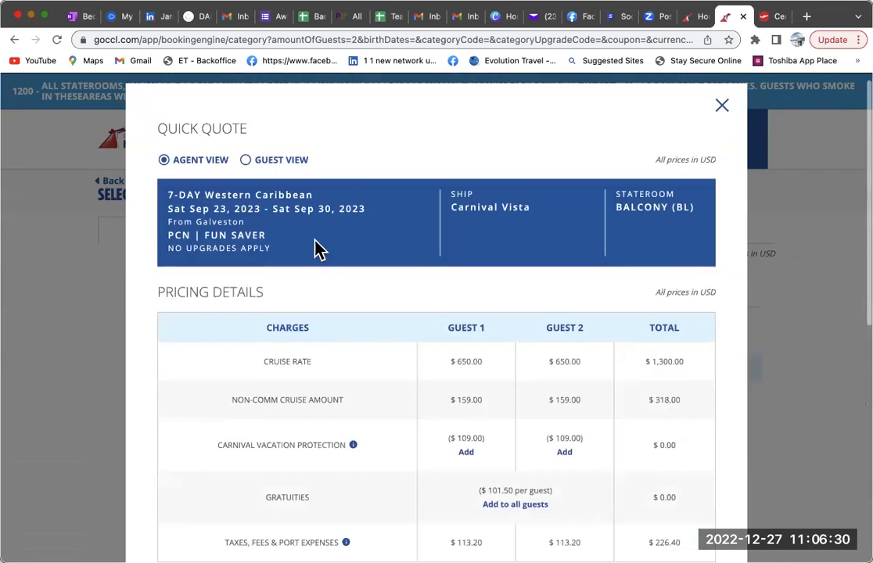
{"action": "left_click", "coordinate": [247, 160]}
{"action": "scroll", "coordinate": [364, 337], "scroll_direction": "down", "scroll_amount": 3}
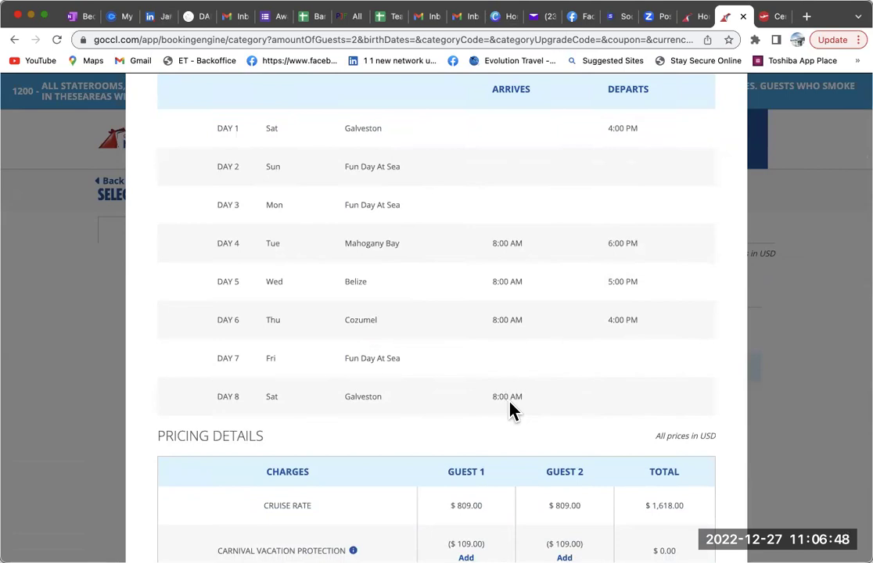
{"action": "left_click", "coordinate": [770, 17]}
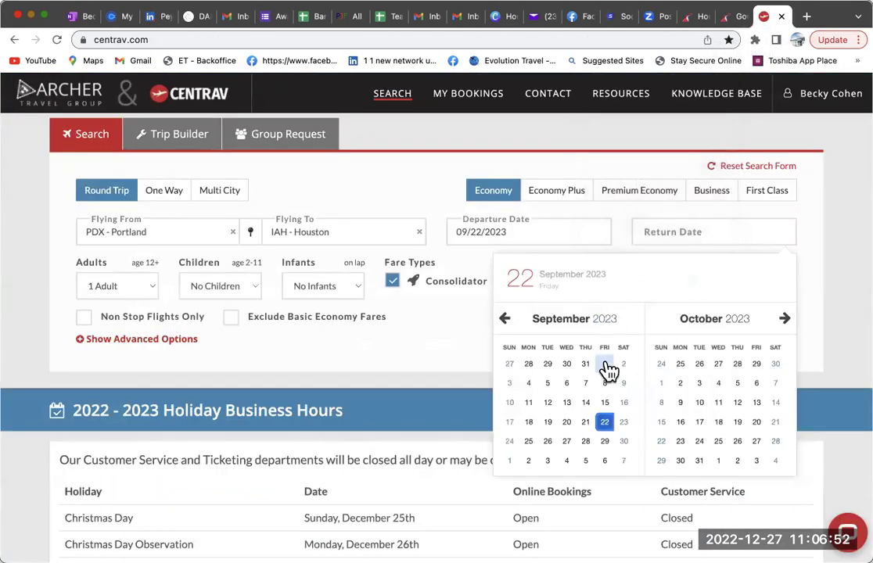
- Set the return to 30 Sep 2023 with 2 adults and search PDX–IAH fares
{"action": "left_click", "coordinate": [625, 444]}
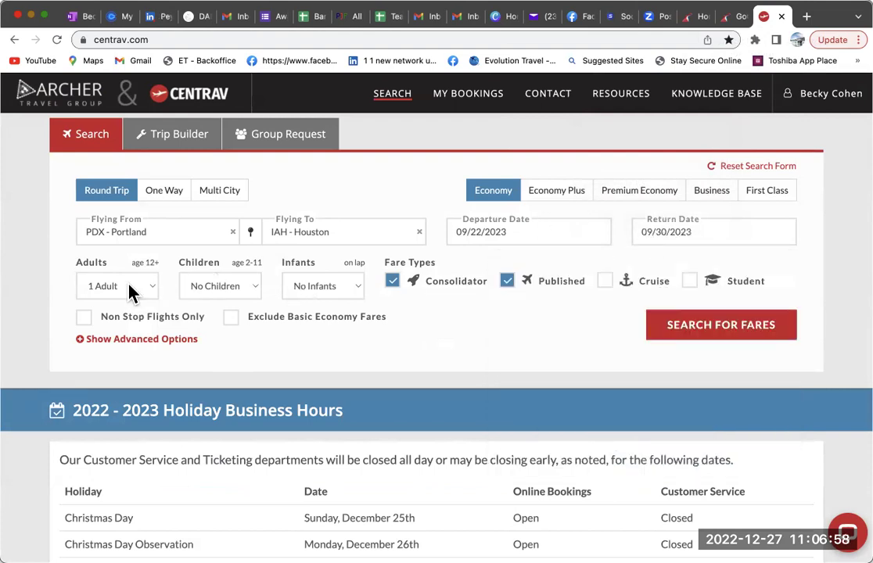
{"action": "left_click", "coordinate": [155, 290]}
{"action": "left_click", "coordinate": [114, 302]}
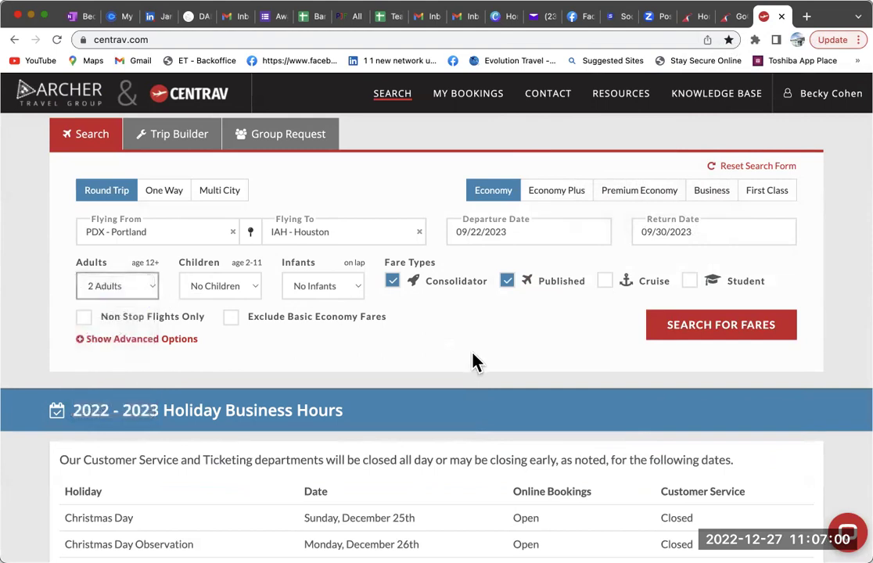
{"action": "left_click", "coordinate": [691, 332]}
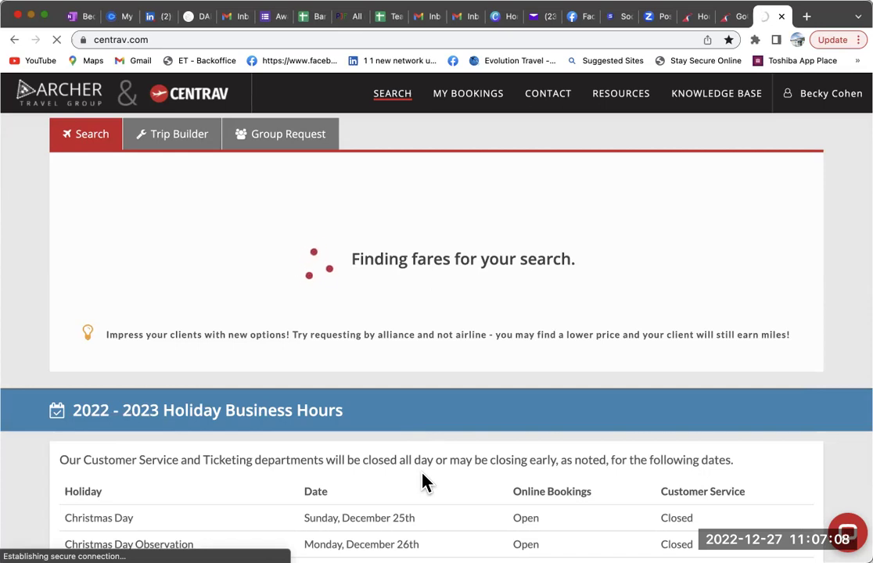
{"action": "scroll", "coordinate": [422, 482], "scroll_direction": "down", "scroll_amount": 2}
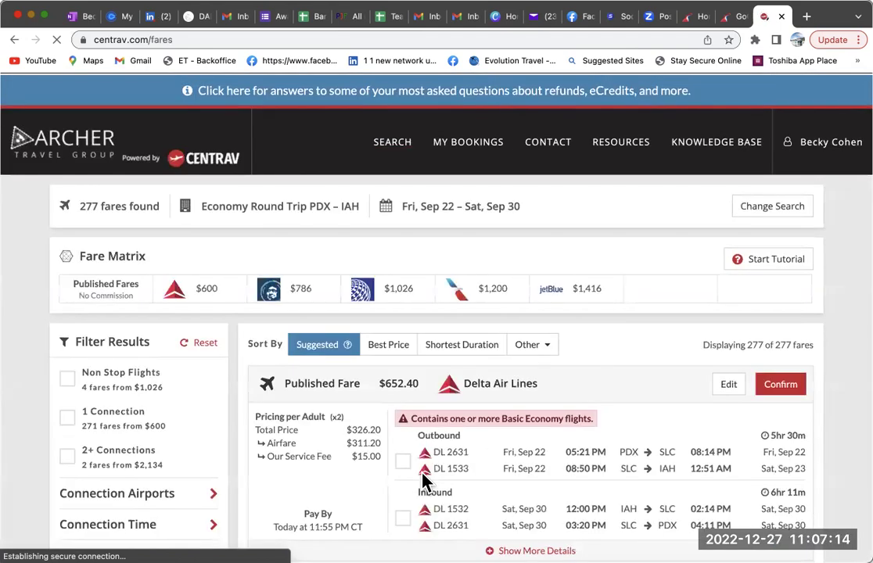
- Scroll the 277 fares down to the $1,084.40 United fare returning on UA 2106
{"action": "scroll", "coordinate": [428, 445], "scroll_direction": "down", "scroll_amount": 4}
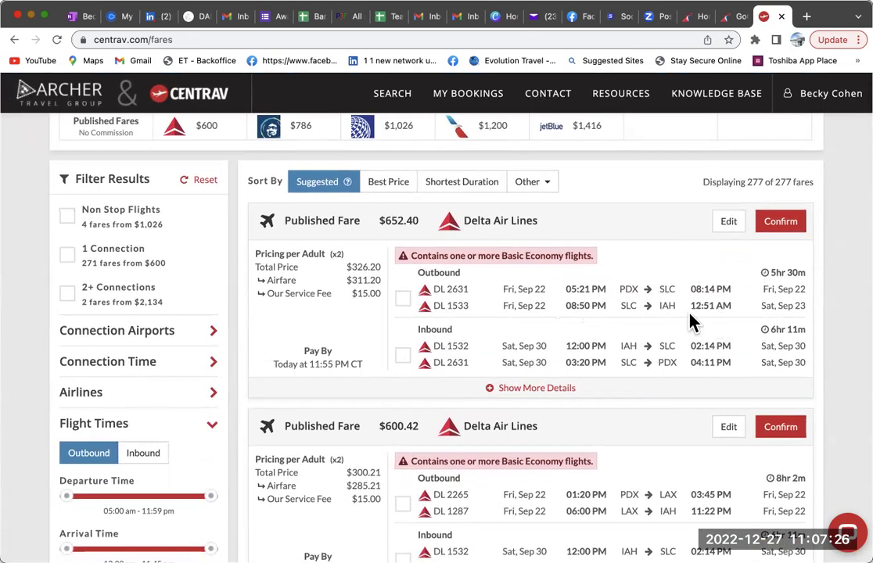
{"action": "scroll", "coordinate": [666, 366], "scroll_direction": "down", "scroll_amount": 5}
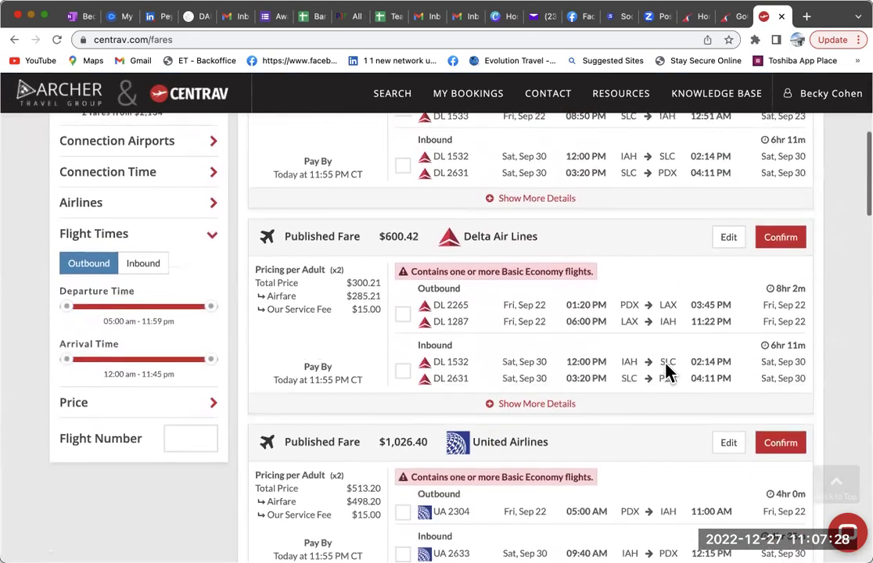
{"action": "scroll", "coordinate": [667, 373], "scroll_direction": "down", "scroll_amount": 3}
{"action": "scroll", "coordinate": [666, 373], "scroll_direction": "down", "scroll_amount": 5}
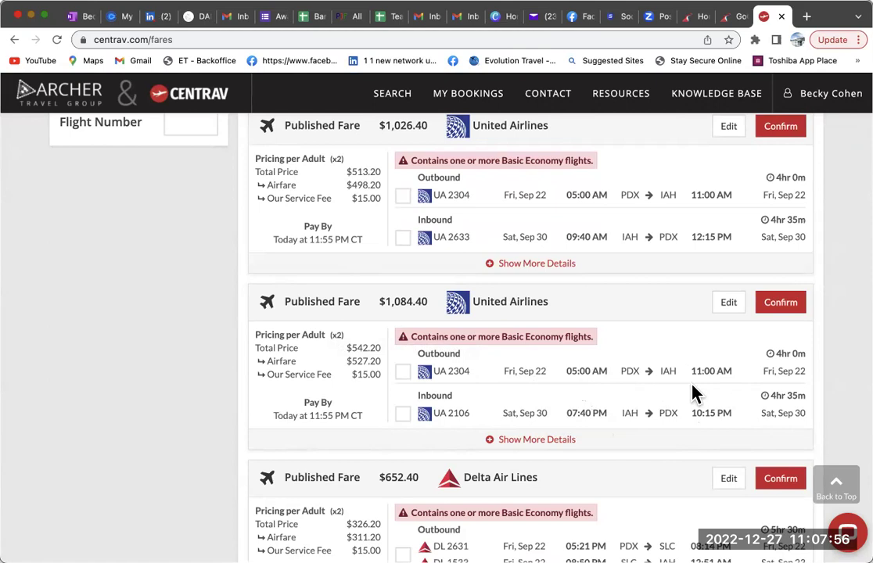
{"action": "scroll", "coordinate": [731, 402], "scroll_direction": "down", "scroll_amount": 1}
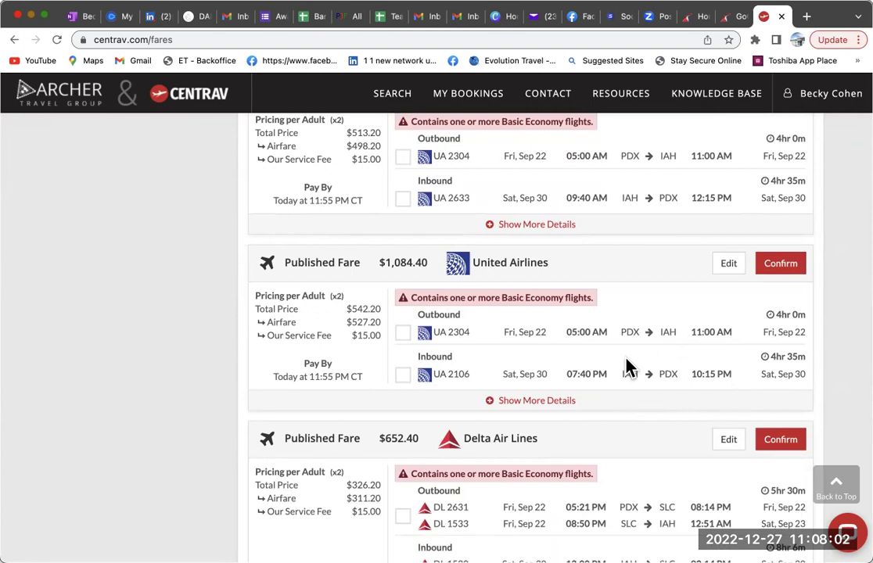
{"action": "scroll", "coordinate": [630, 368], "scroll_direction": "down", "scroll_amount": 1}
{"action": "scroll", "coordinate": [630, 366], "scroll_direction": "down", "scroll_amount": 1}
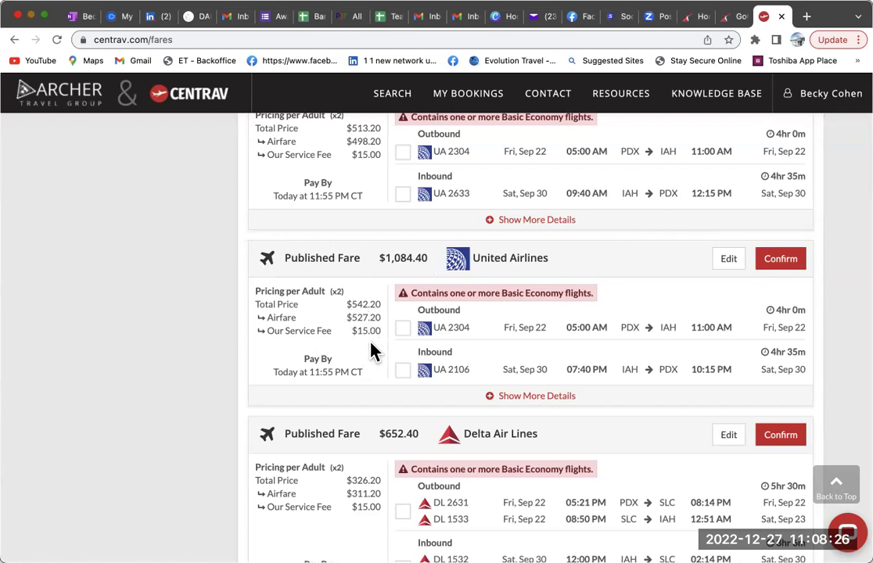
{"action": "scroll", "coordinate": [372, 351], "scroll_direction": "down", "scroll_amount": 1}
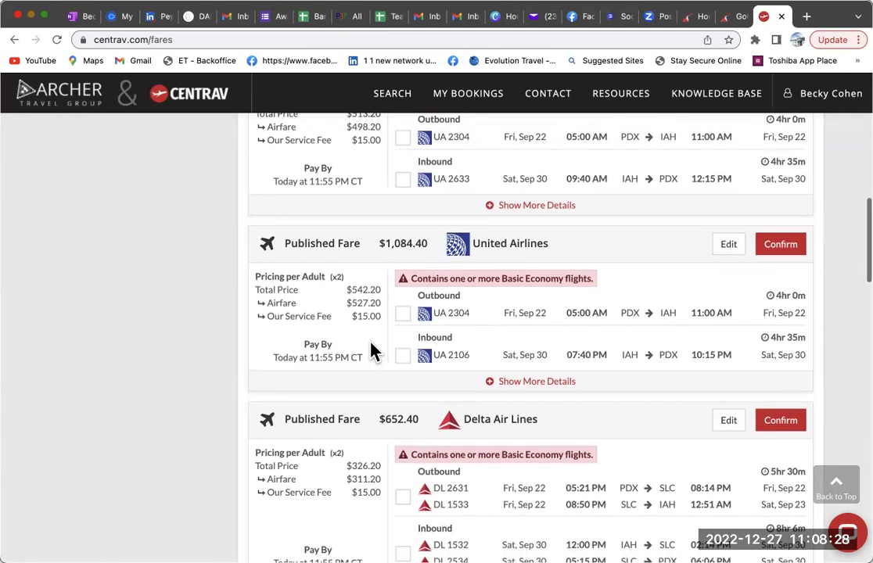
{"action": "scroll", "coordinate": [372, 351], "scroll_direction": "down", "scroll_amount": 5}
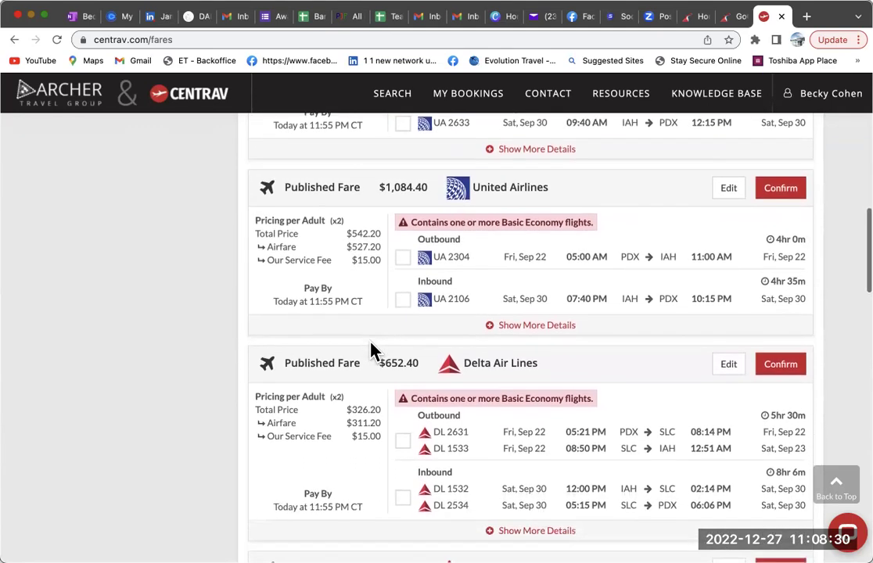
{"action": "scroll", "coordinate": [370, 337], "scroll_direction": "up", "scroll_amount": 3}
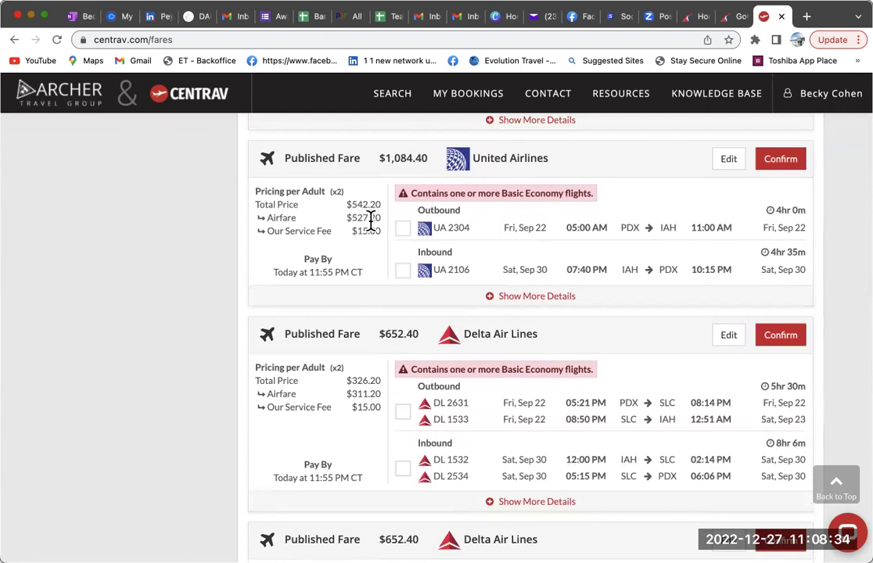
{"action": "scroll", "coordinate": [353, 297], "scroll_direction": "up", "scroll_amount": 3}
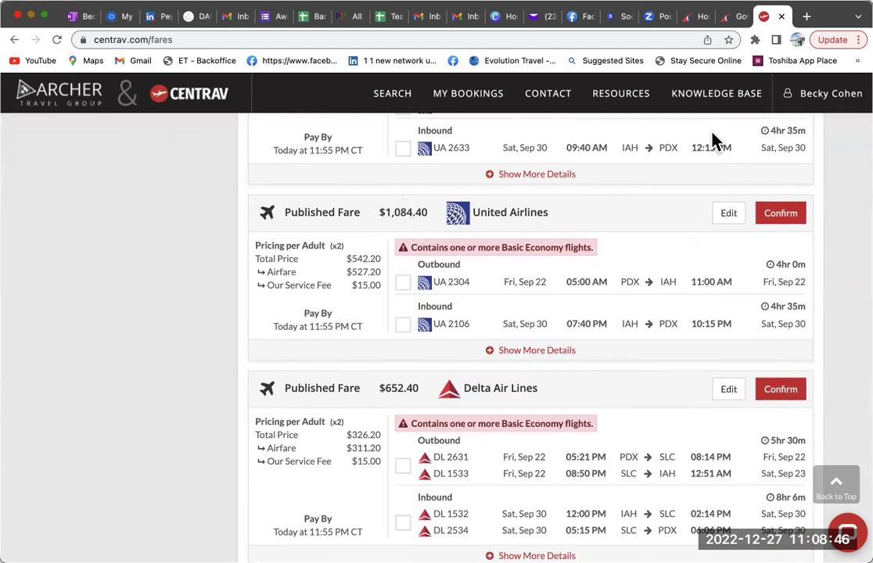
- Review the Galveston cruise quote's $1,844.40 pricing, payment schedule and itinerary
{"action": "left_click", "coordinate": [724, 17]}
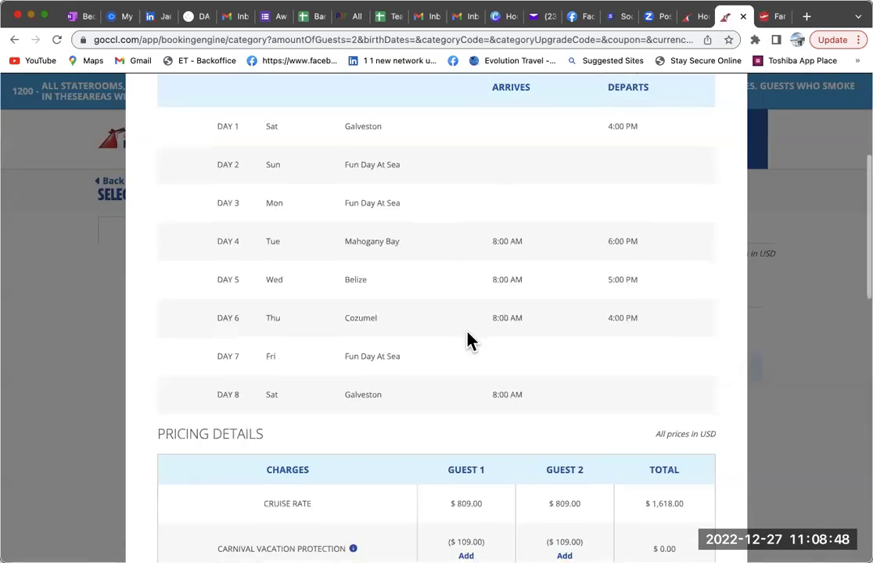
{"action": "scroll", "coordinate": [467, 338], "scroll_direction": "down", "scroll_amount": 5}
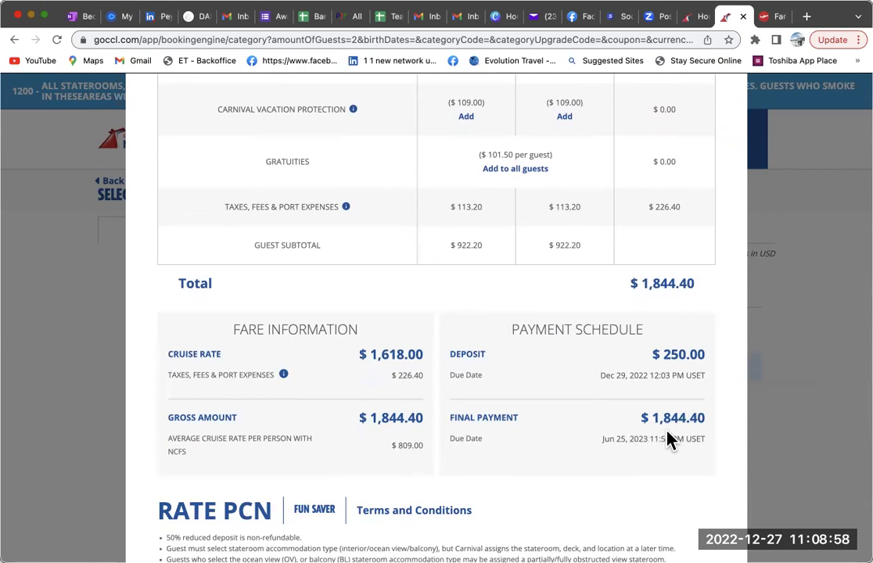
{"action": "scroll", "coordinate": [675, 286], "scroll_direction": "up", "scroll_amount": 5}
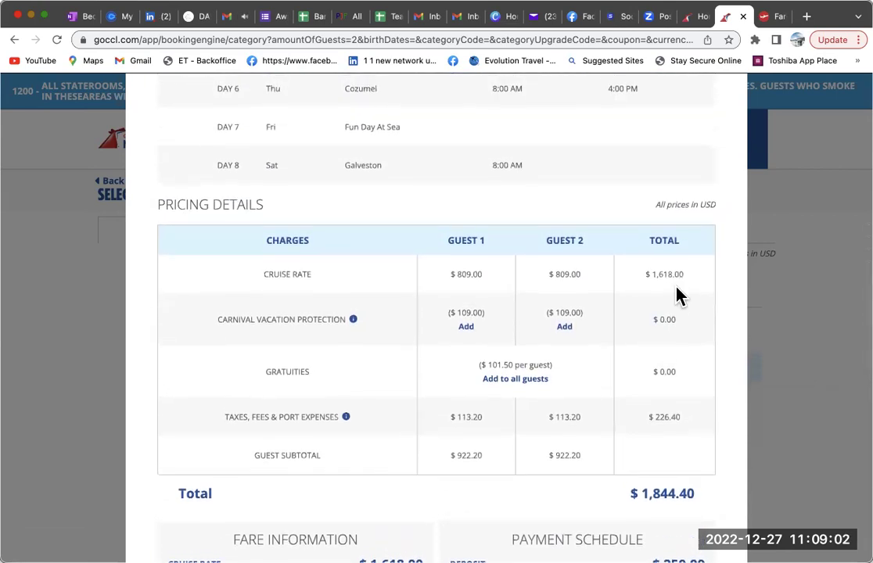
{"action": "scroll", "coordinate": [678, 296], "scroll_direction": "up", "scroll_amount": 7}
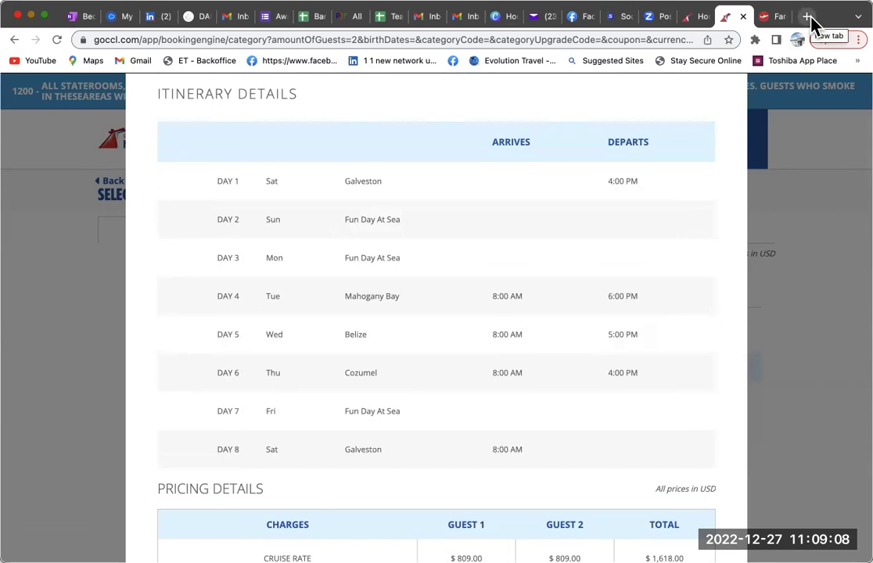
{"action": "left_click", "coordinate": [809, 17]}
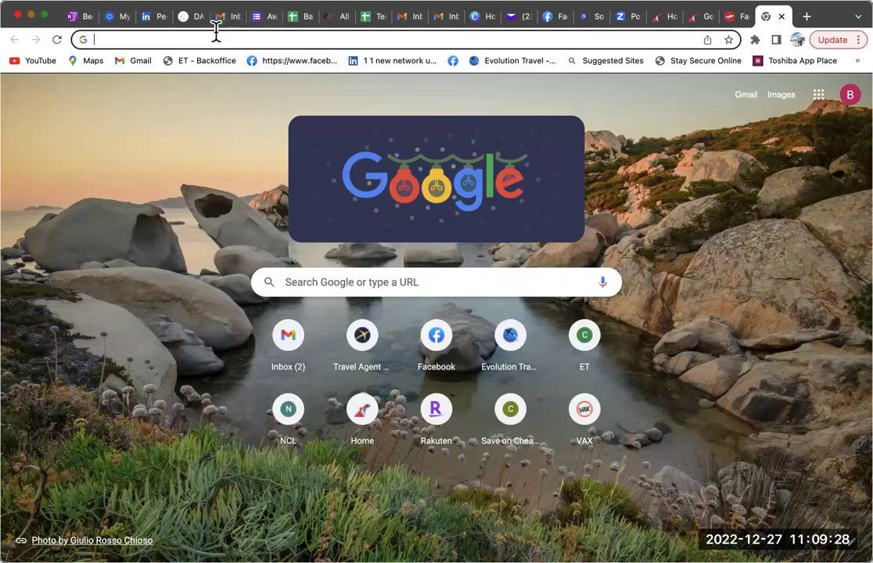
- Open Room-Res.com - Wholesale Hotel Bookings from the Chrome bookmarks and bring up its sign-in form
{"action": "left_click", "coordinate": [227, 0]}
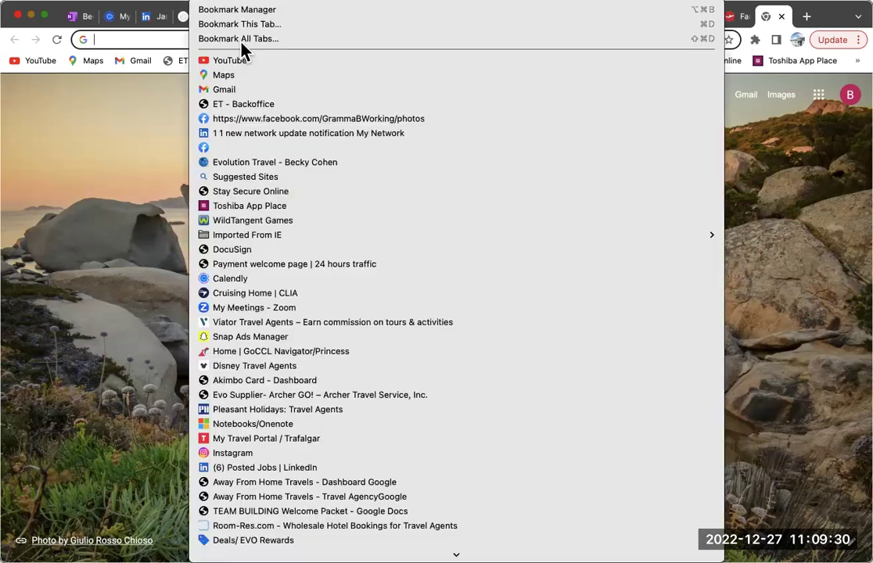
{"action": "scroll", "coordinate": [294, 387], "scroll_direction": "down", "scroll_amount": 5}
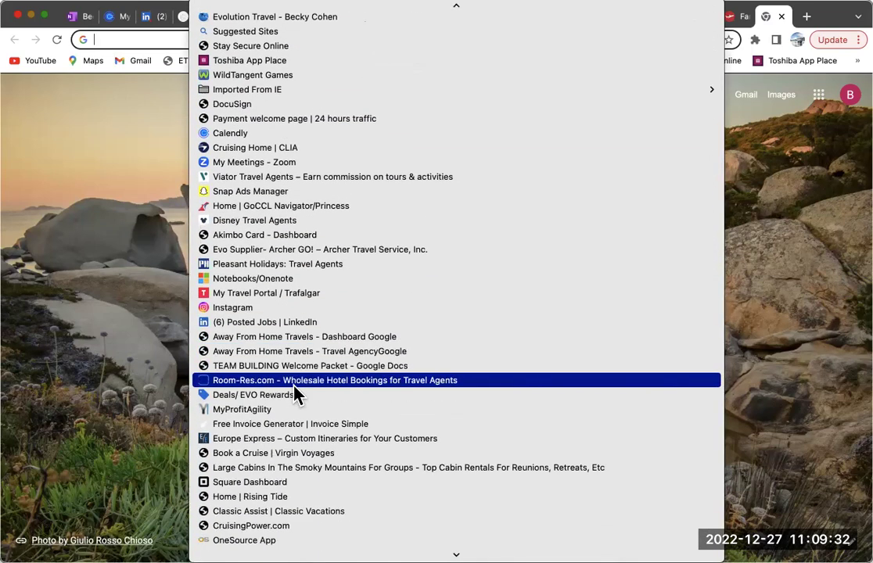
{"action": "left_click", "coordinate": [261, 374]}
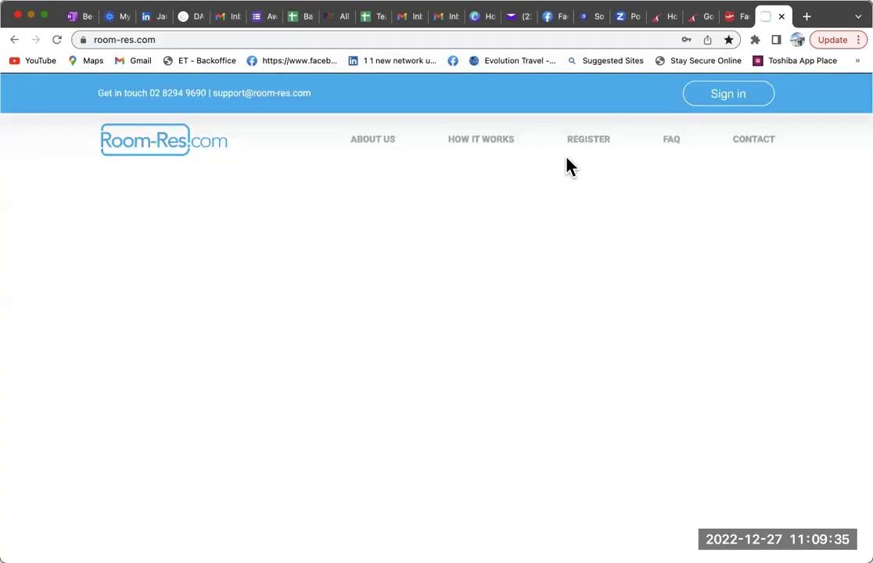
{"action": "left_click", "coordinate": [711, 96]}
- Submit the autofilled Room-Res sign-in, which is rejected, then switch to the Gmail inbox
{"action": "left_click", "coordinate": [643, 247]}
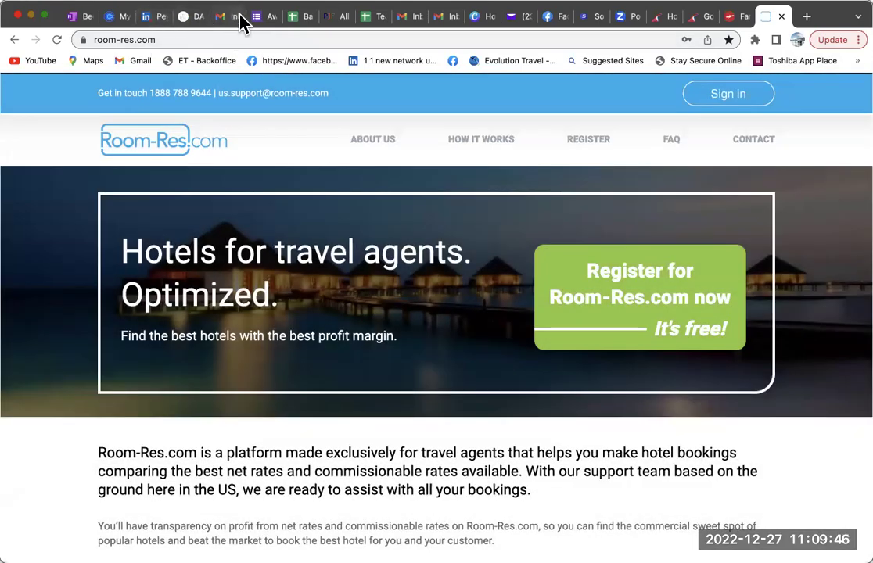
{"action": "left_click", "coordinate": [227, 18]}
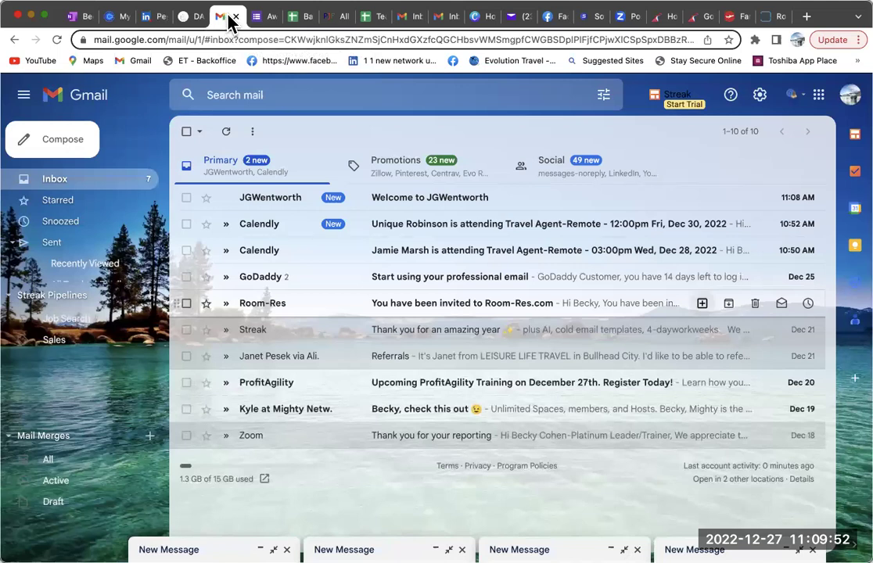
- Open the 'You have been invited to Room-Res.com' email and follow its Activate Your Account link
{"action": "left_click", "coordinate": [431, 303]}
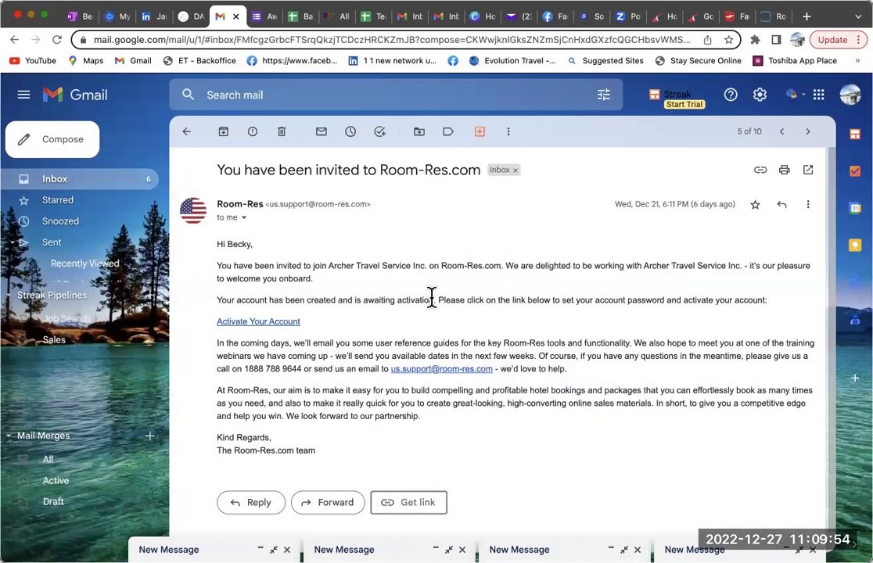
{"action": "left_click", "coordinate": [249, 321]}
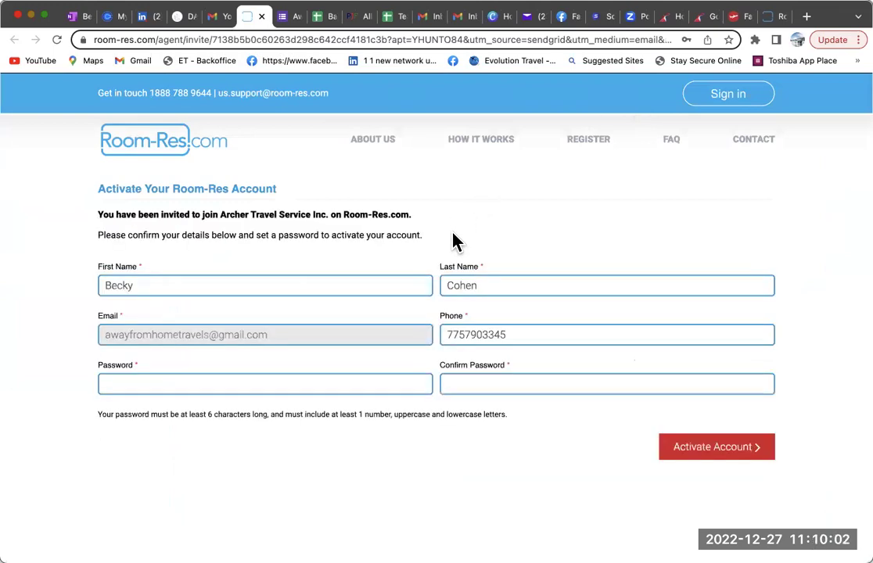
- Enter and confirm the new account password, then activate the Room-Res agent account
{"action": "left_click", "coordinate": [273, 373]}
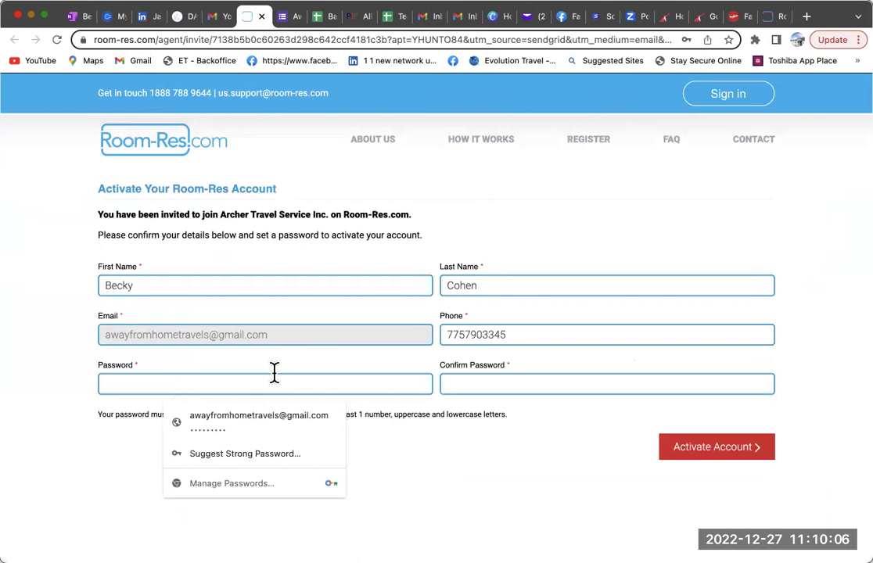
{"action": "type", "text": "a"}
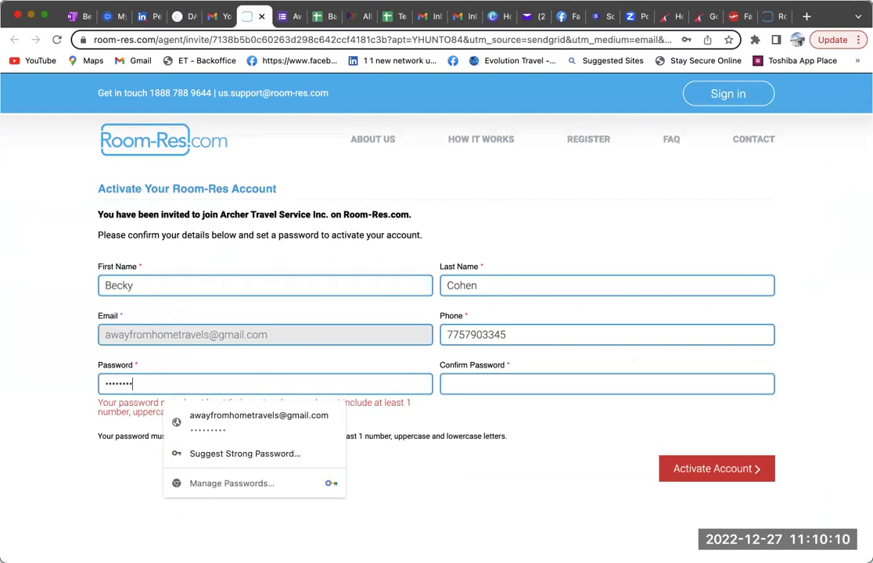
{"action": "left_click", "coordinate": [507, 380]}
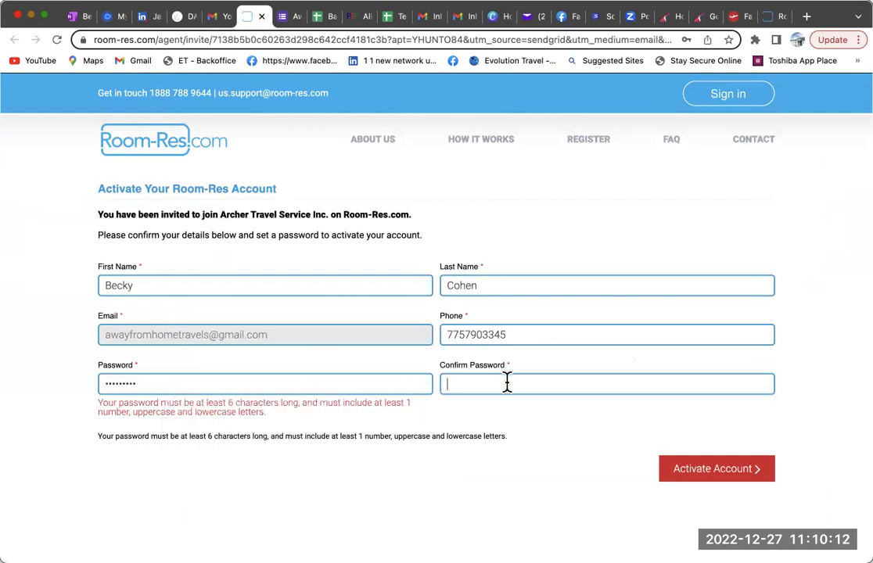
{"action": "left_click_drag", "start_coordinate": [153, 384], "coordinate": [94, 381]}
{"action": "type", "text": "a"}
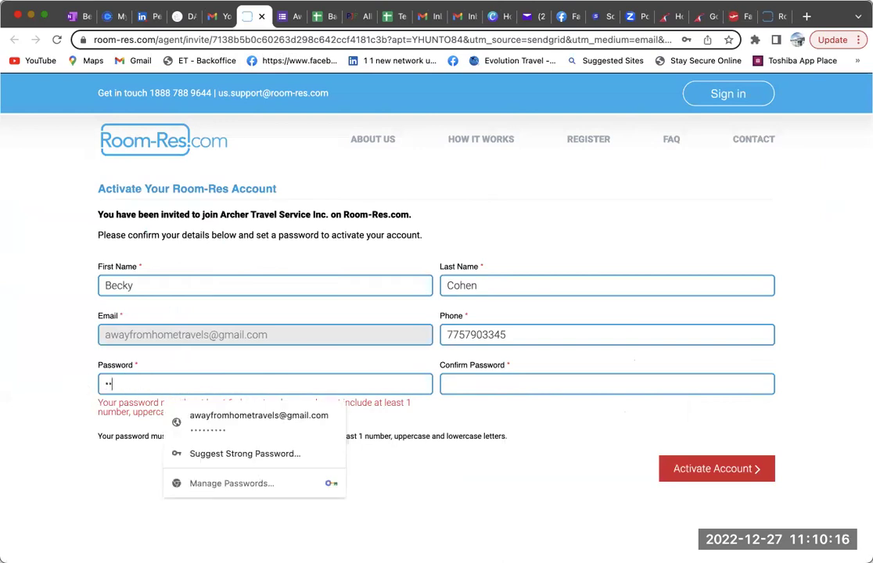
{"action": "type", "text": "**"}
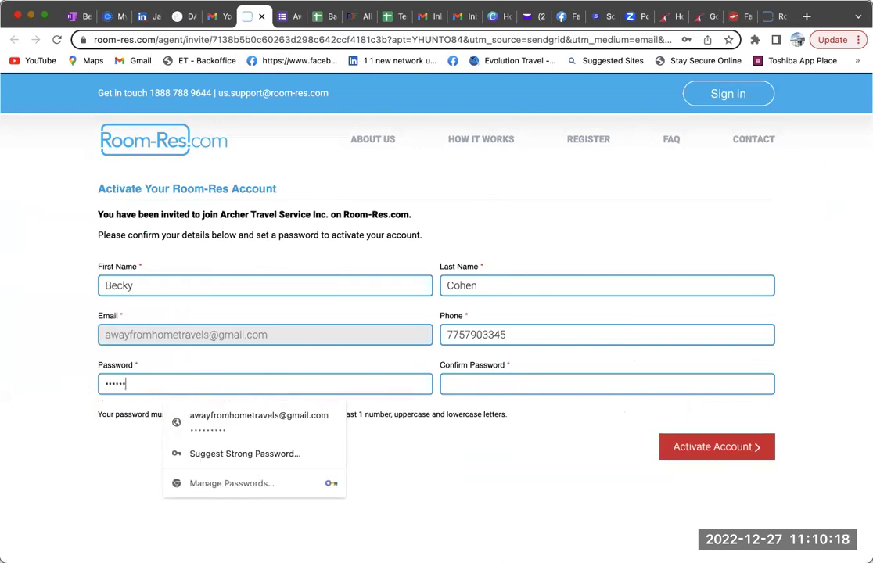
{"action": "left_click", "coordinate": [448, 385]}
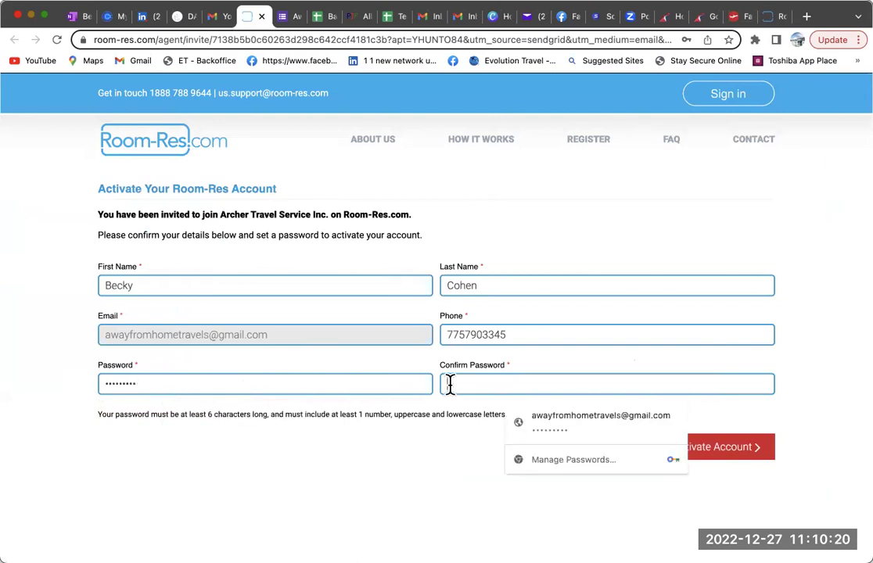
{"action": "type", "text": "**"}
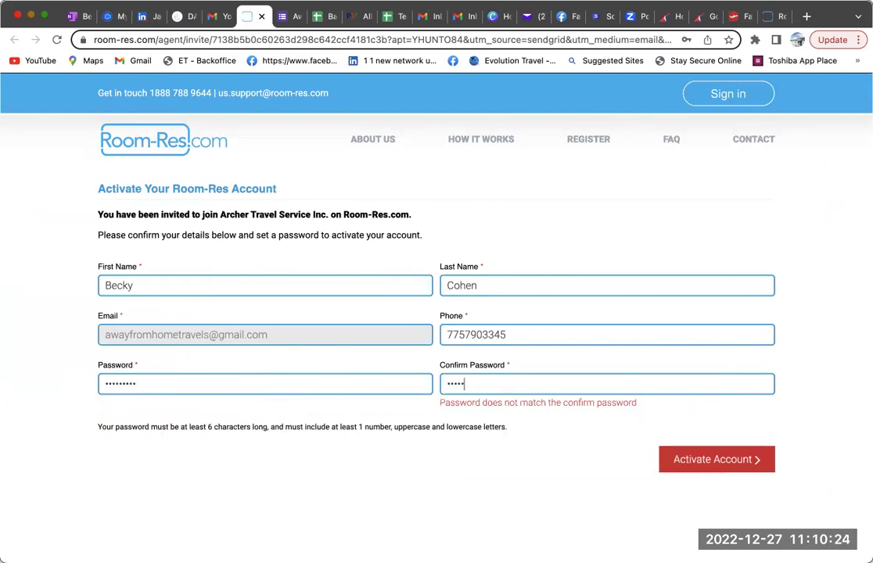
{"action": "type", "text": "*"}
{"action": "left_click", "coordinate": [755, 453]}
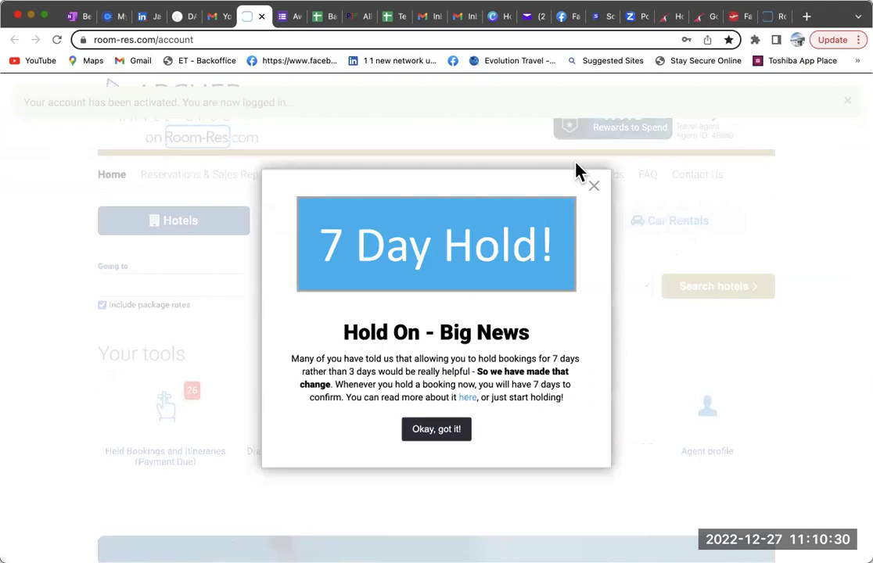
- Dismiss the 7 Day Hold popup and set the hotel destination to Galveston, Texas
{"action": "left_click", "coordinate": [594, 188]}
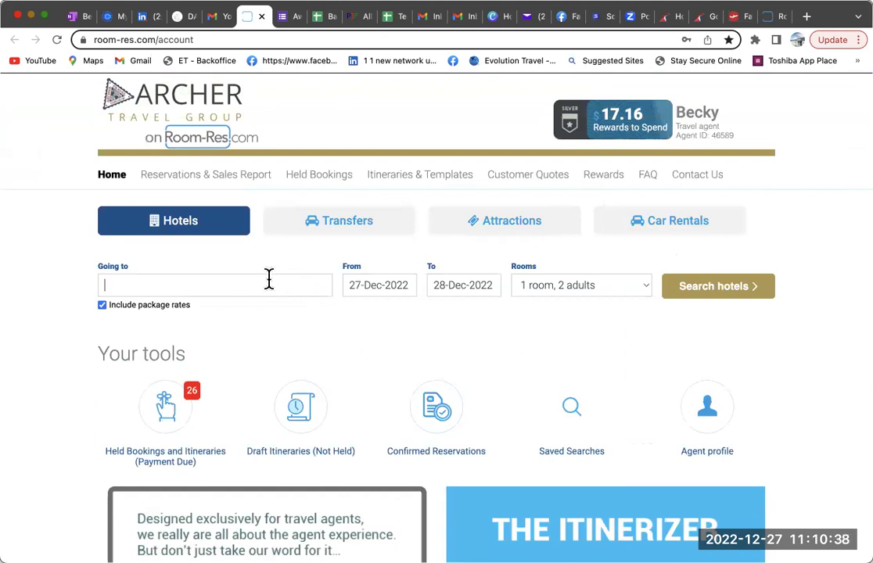
{"action": "type", "text": "alves"}
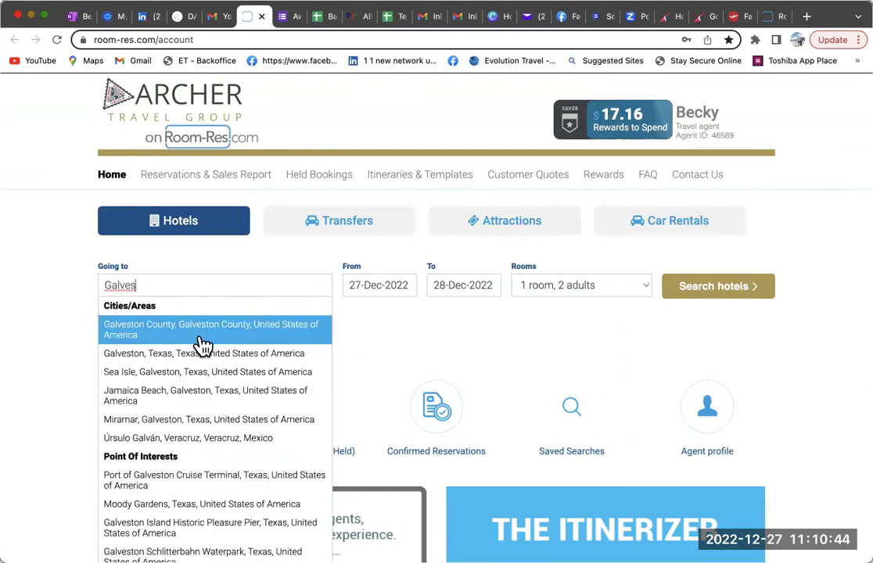
{"action": "left_click", "coordinate": [173, 353]}
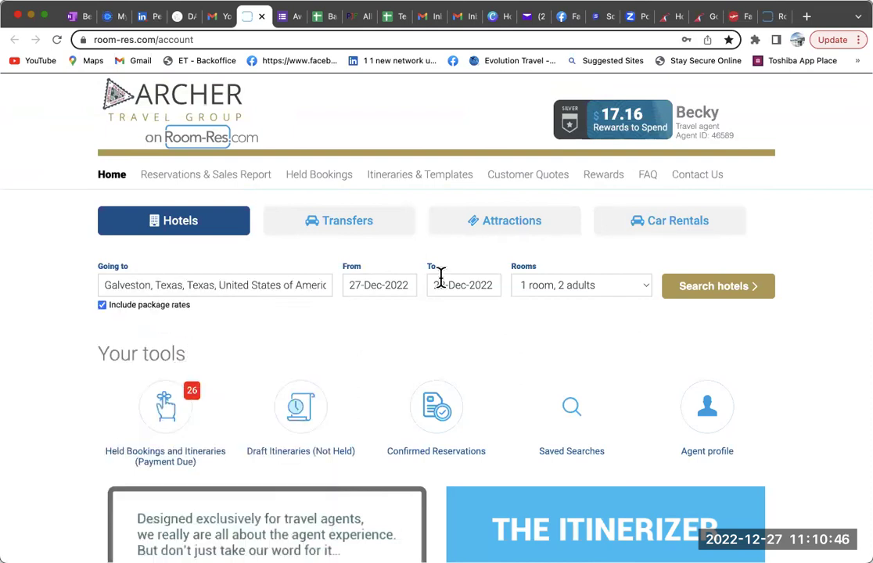
{"action": "left_click", "coordinate": [707, 18]}
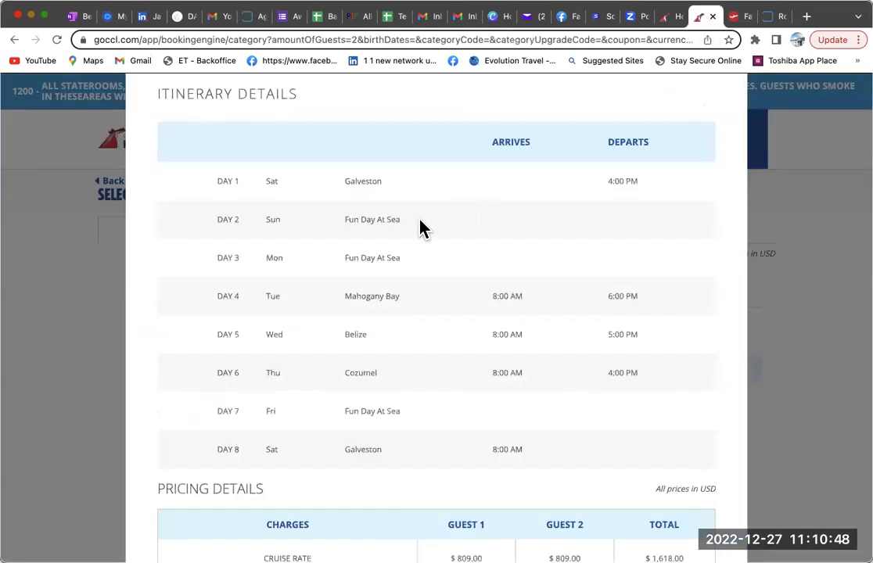
- Review the Galveston cruise itinerary, then close the duplicate Room-Res homepage tab
{"action": "scroll", "coordinate": [313, 239], "scroll_direction": "down", "scroll_amount": 2}
{"action": "scroll", "coordinate": [311, 238], "scroll_direction": "up", "scroll_amount": 2}
{"action": "scroll", "coordinate": [311, 244], "scroll_direction": "up", "scroll_amount": 3}
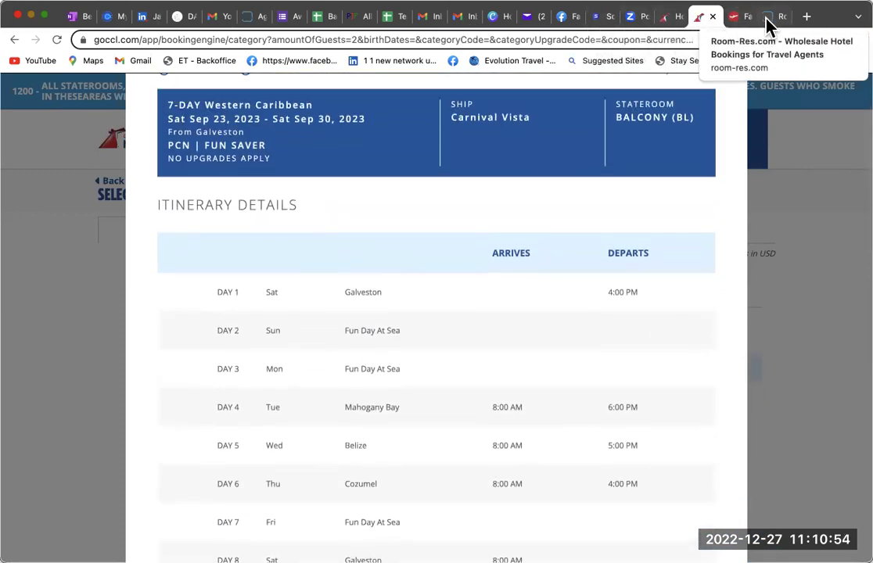
{"action": "left_click", "coordinate": [766, 17]}
{"action": "scroll", "coordinate": [332, 166], "scroll_direction": "down", "scroll_amount": 2}
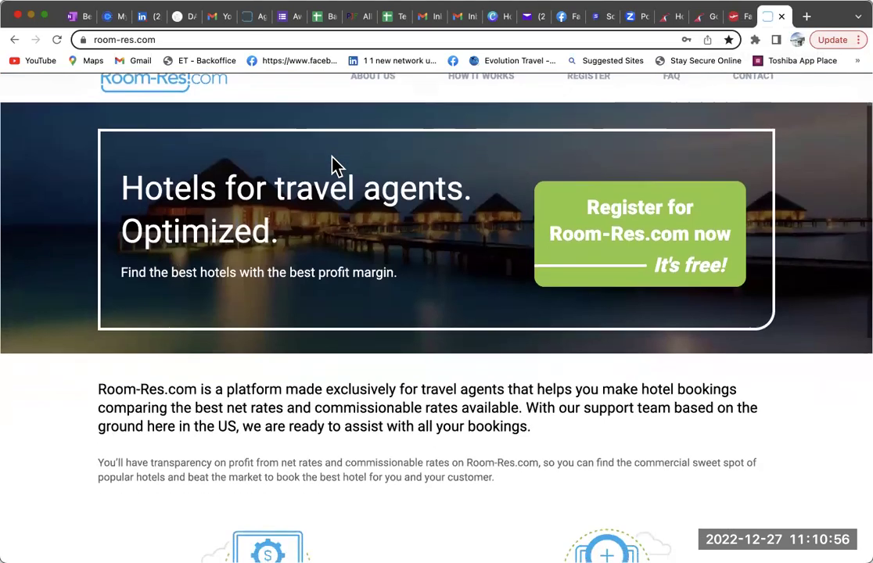
{"action": "scroll", "coordinate": [331, 165], "scroll_direction": "up", "scroll_amount": 2}
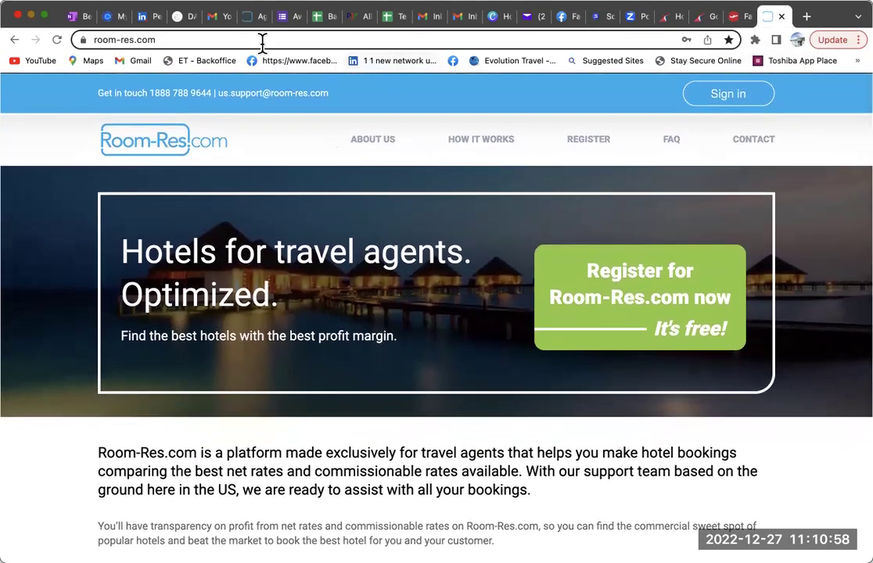
{"action": "left_click", "coordinate": [780, 17]}
- Open the check-in calendar and advance it to September 2023
{"action": "left_click_drag", "start_coordinate": [276, 24], "coordinate": [776, 14]}
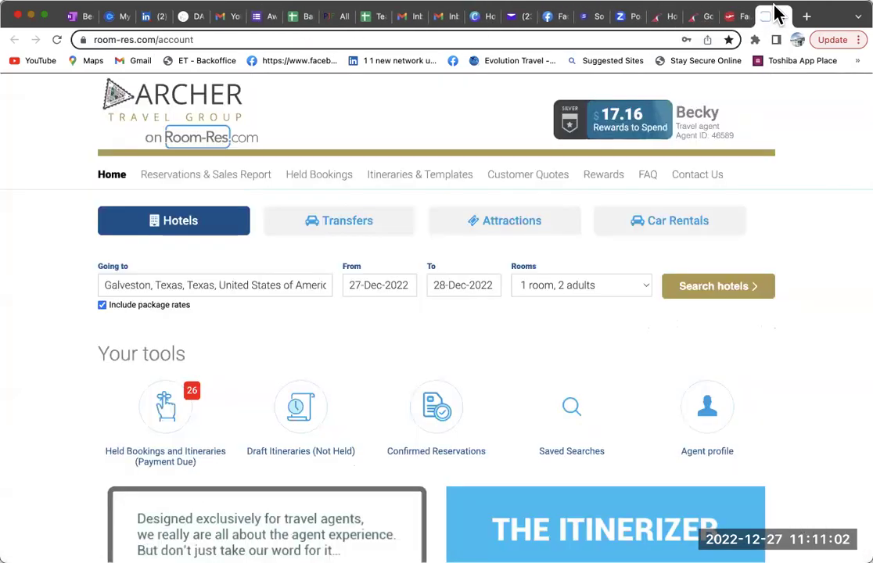
{"action": "left_click", "coordinate": [401, 285]}
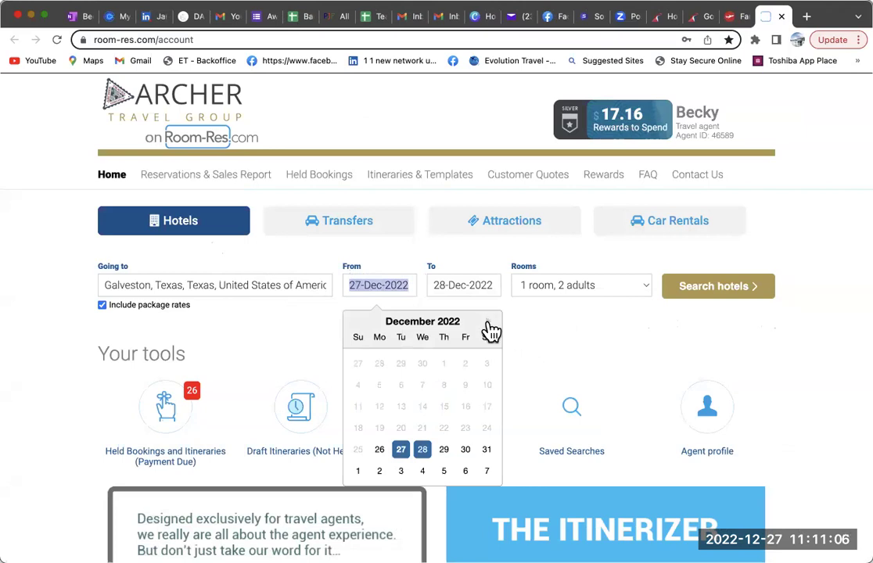
{"action": "left_click", "coordinate": [488, 324]}
{"action": "left_click", "coordinate": [488, 324]}
{"action": "left_click", "coordinate": [488, 324]}
{"action": "left_click", "coordinate": [488, 323]}
{"action": "left_click", "coordinate": [488, 323]}
{"action": "left_click", "coordinate": [489, 325]}
{"action": "left_click", "coordinate": [489, 325]}
{"action": "left_click", "coordinate": [489, 324]}
{"action": "left_click", "coordinate": [489, 325]}
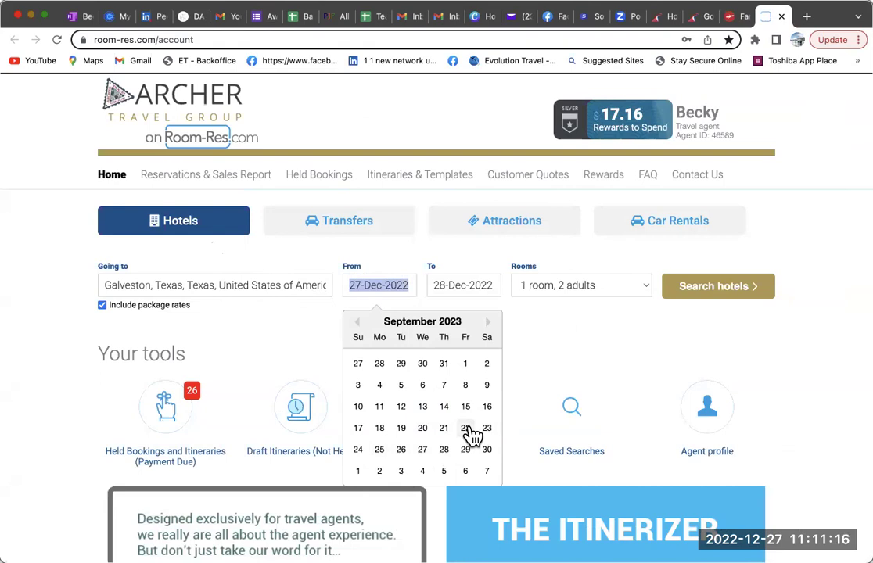
- After checking the cruise dates, pick 22–23 Sep 2023 and search Galveston hotels
{"action": "left_click", "coordinate": [694, 17]}
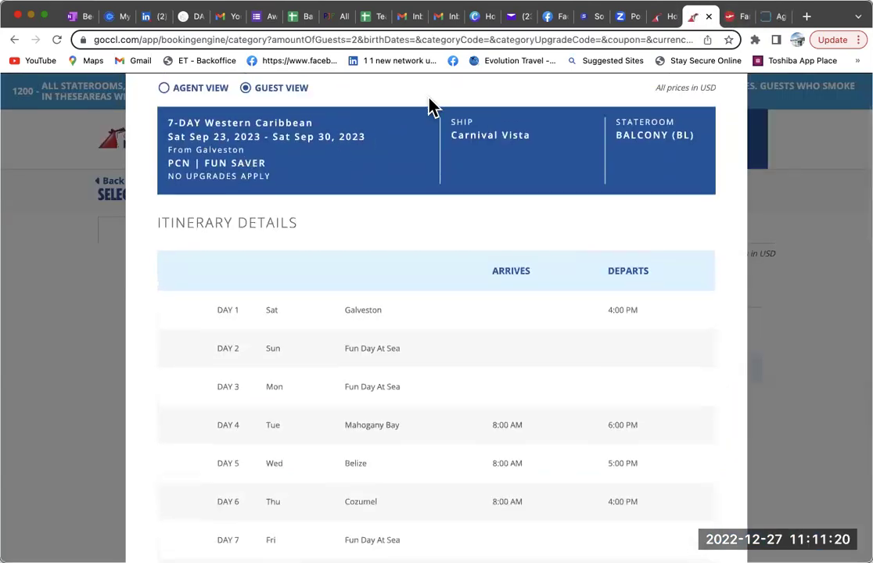
{"action": "left_click", "coordinate": [766, 16]}
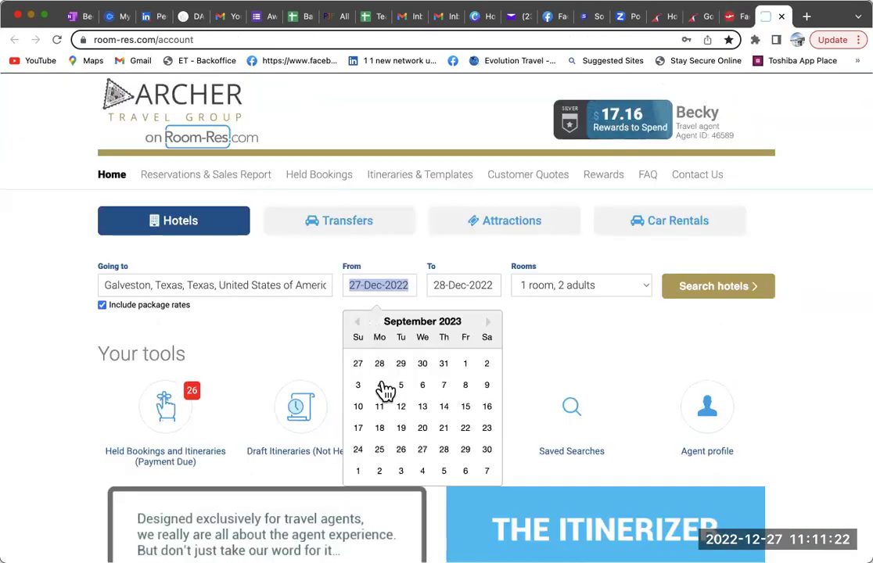
{"action": "left_click", "coordinate": [466, 428]}
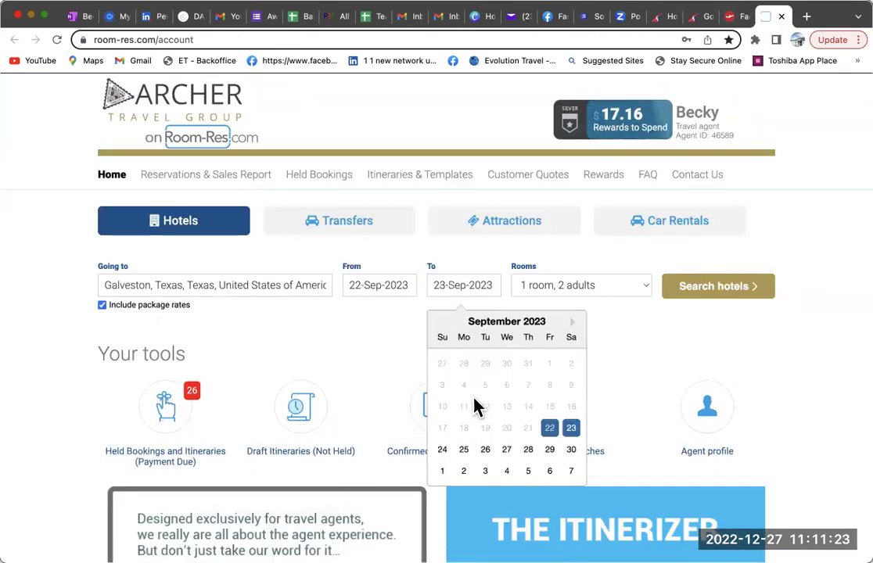
{"action": "left_click", "coordinate": [572, 429]}
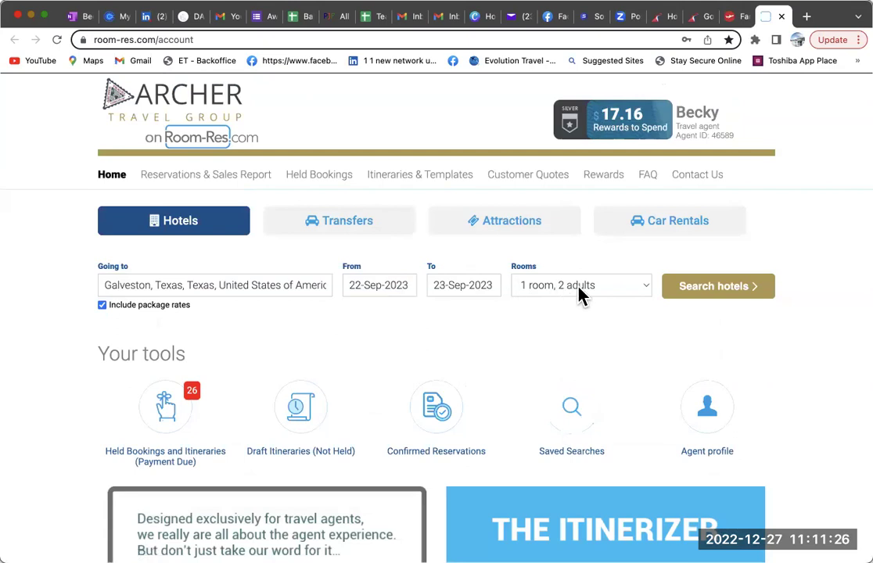
{"action": "left_click", "coordinate": [736, 290]}
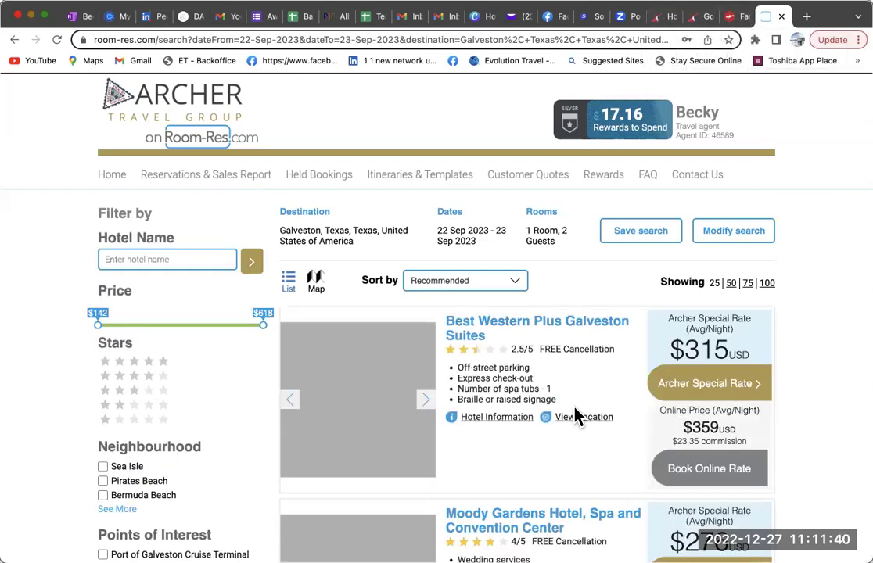
- Scroll through the Galveston hotel results, priced $142 to $618, and back up
{"action": "scroll", "coordinate": [576, 415], "scroll_direction": "down", "scroll_amount": 2}
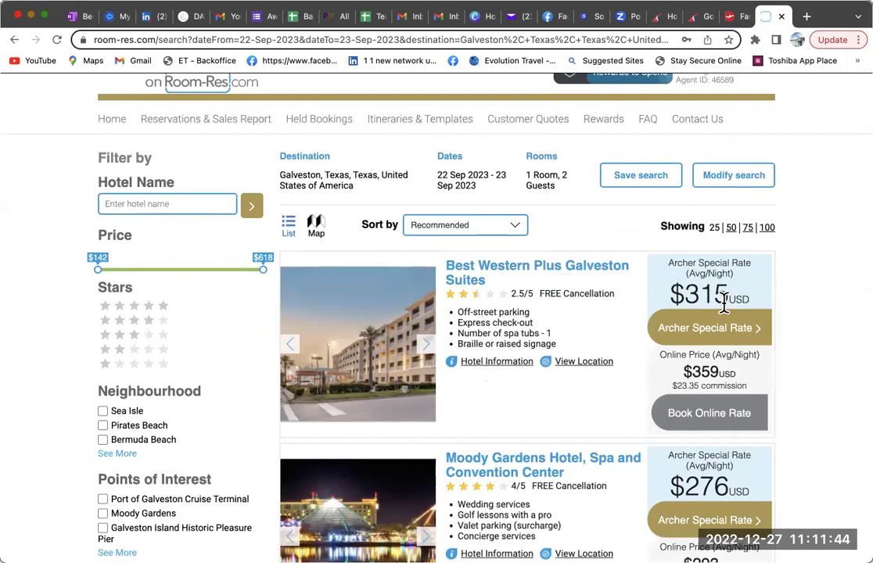
{"action": "scroll", "coordinate": [576, 403], "scroll_direction": "down", "scroll_amount": 5}
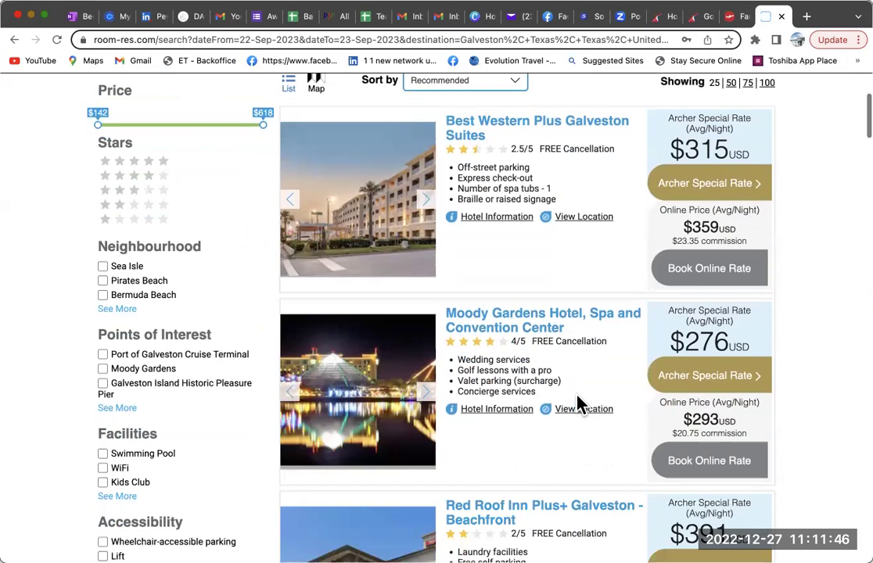
{"action": "scroll", "coordinate": [579, 402], "scroll_direction": "down", "scroll_amount": 5}
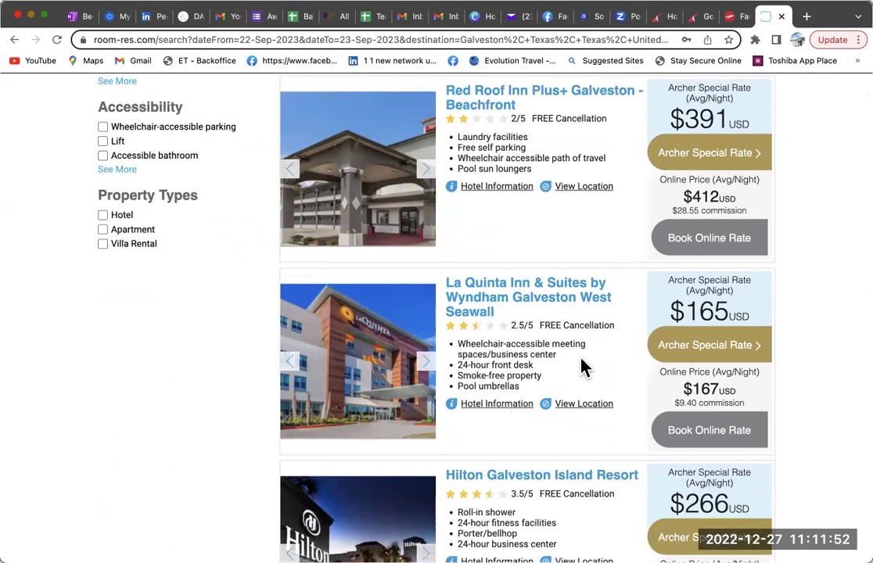
{"action": "scroll", "coordinate": [583, 368], "scroll_direction": "down", "scroll_amount": 2}
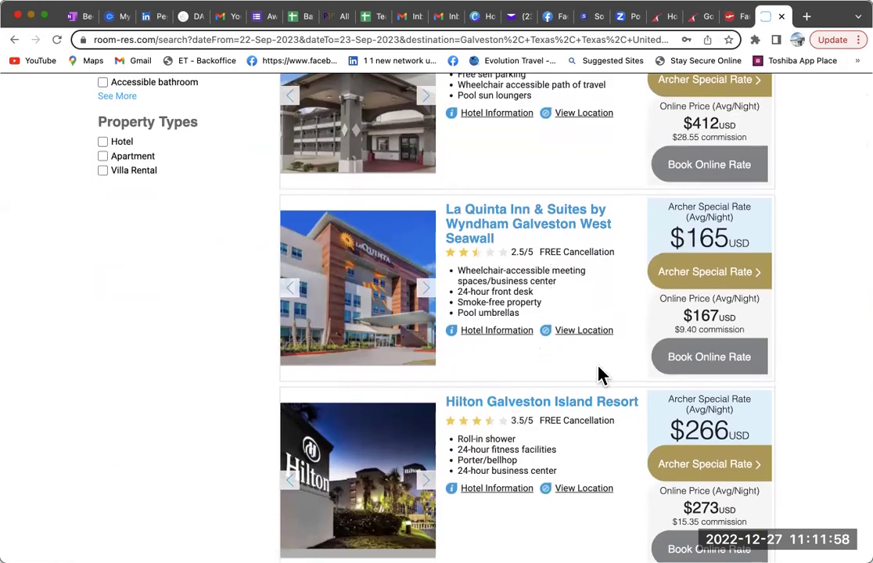
{"action": "scroll", "coordinate": [586, 419], "scroll_direction": "down", "scroll_amount": 6}
{"action": "scroll", "coordinate": [585, 418], "scroll_direction": "down", "scroll_amount": 5}
{"action": "scroll", "coordinate": [581, 434], "scroll_direction": "up", "scroll_amount": 20}
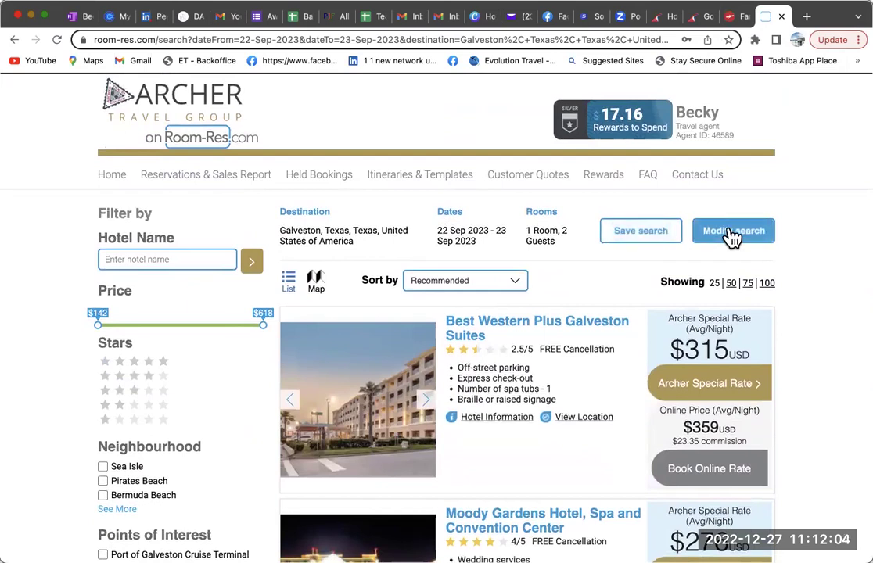
- Sort results by Price (Low to high) and open La Quinta Inn & Suites Galveston North at I-45
{"action": "left_click", "coordinate": [518, 280]}
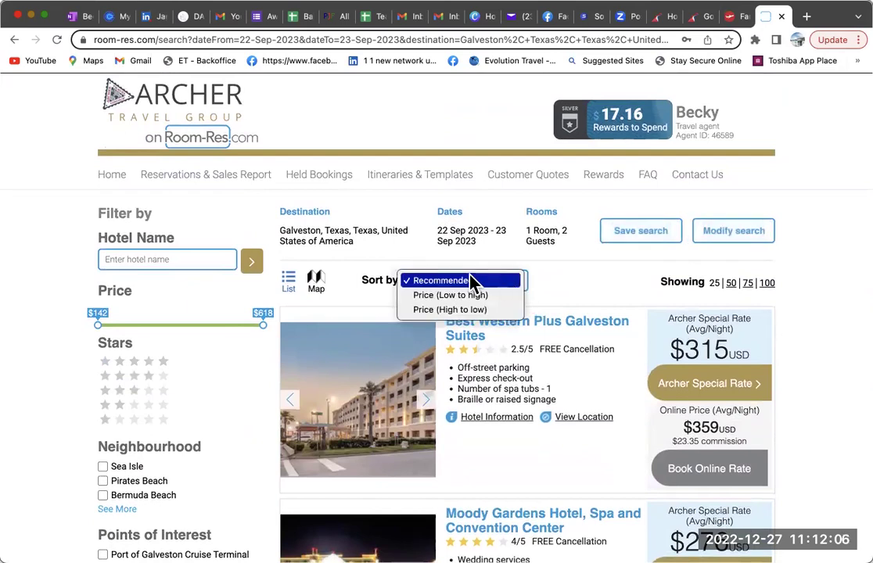
{"action": "left_click", "coordinate": [466, 296]}
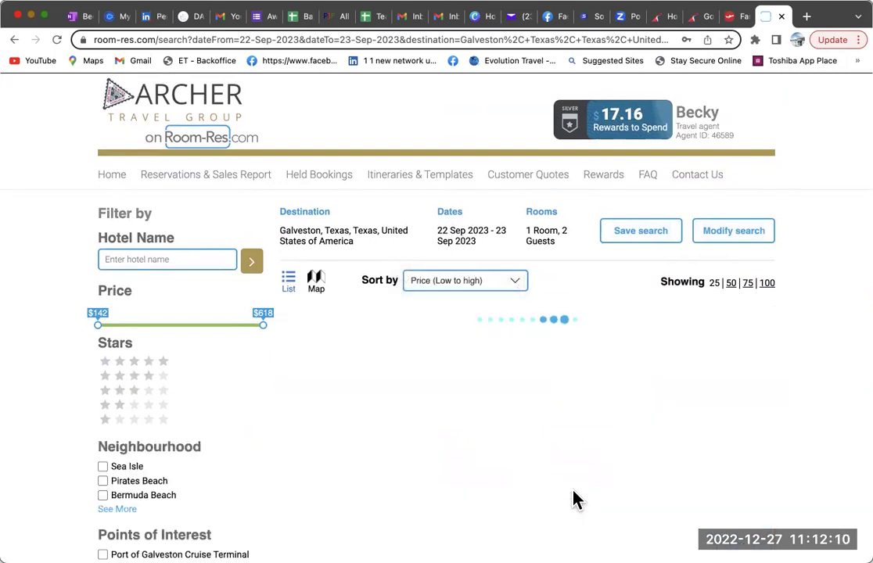
{"action": "scroll", "coordinate": [561, 458], "scroll_direction": "down", "scroll_amount": 1}
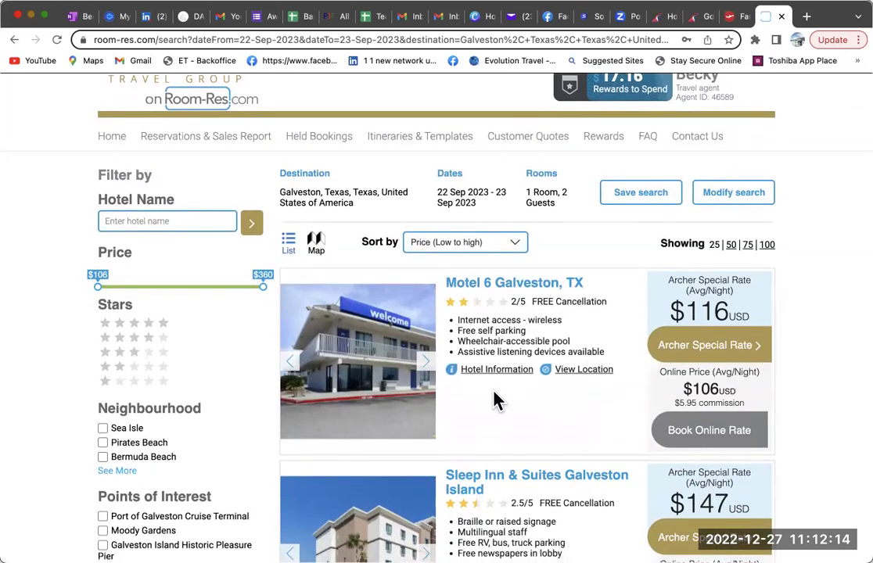
{"action": "scroll", "coordinate": [473, 493], "scroll_direction": "down", "scroll_amount": 3}
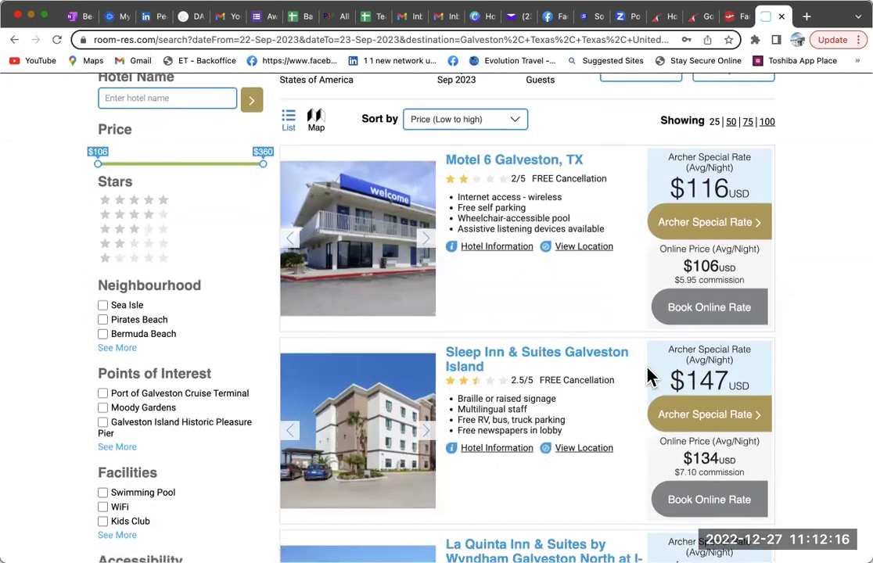
{"action": "scroll", "coordinate": [575, 430], "scroll_direction": "down", "scroll_amount": 5}
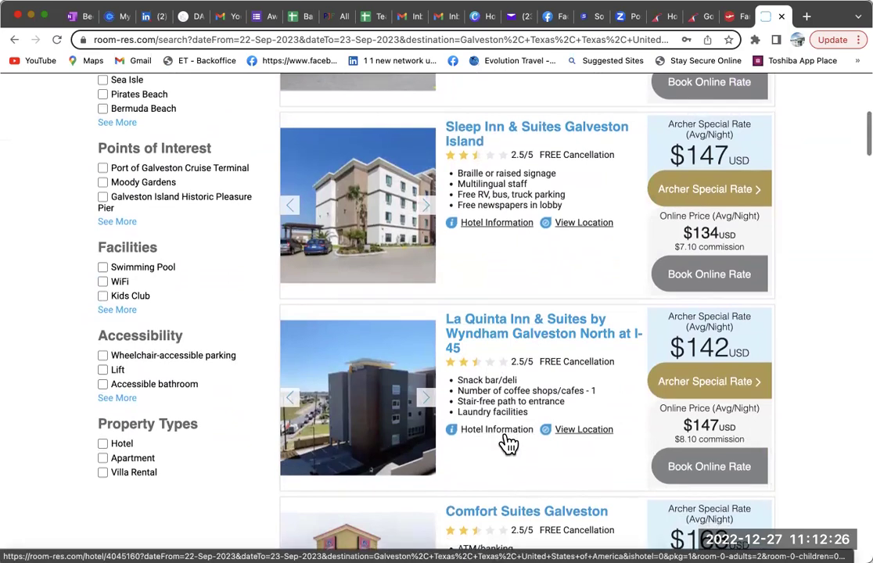
{"action": "scroll", "coordinate": [502, 442], "scroll_direction": "down", "scroll_amount": 2}
{"action": "scroll", "coordinate": [503, 444], "scroll_direction": "up", "scroll_amount": 1}
{"action": "left_click", "coordinate": [501, 427]}
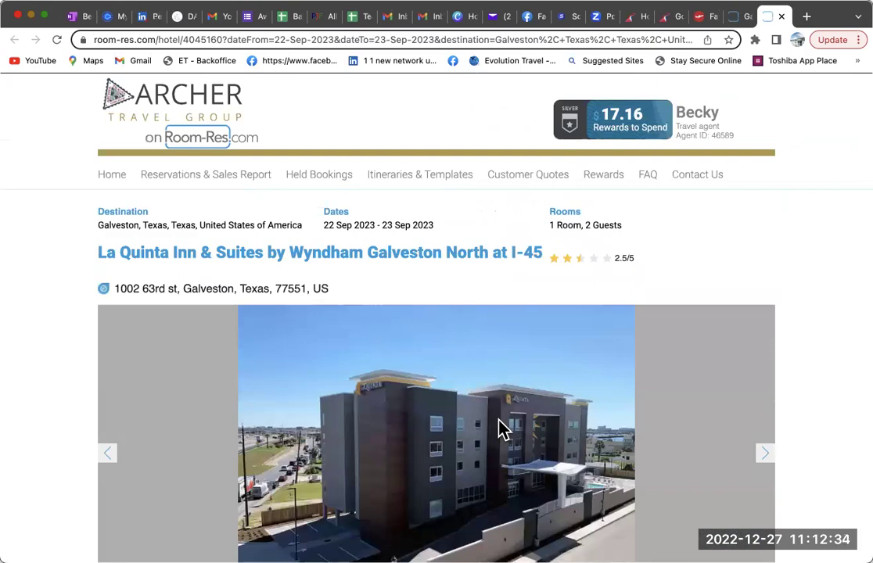
{"action": "scroll", "coordinate": [500, 428], "scroll_direction": "down", "scroll_amount": 5}
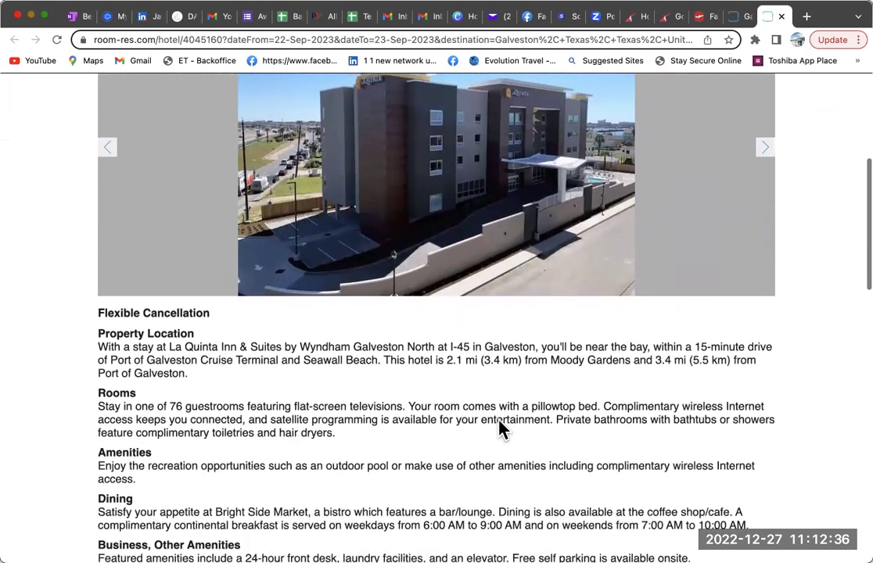
{"action": "scroll", "coordinate": [501, 429], "scroll_direction": "down", "scroll_amount": 1}
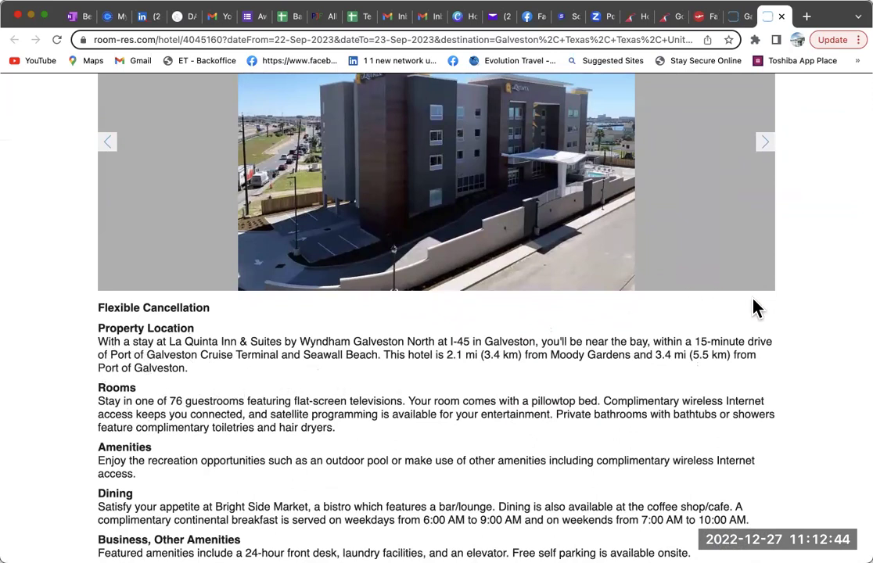
{"action": "scroll", "coordinate": [552, 389], "scroll_direction": "down", "scroll_amount": 2}
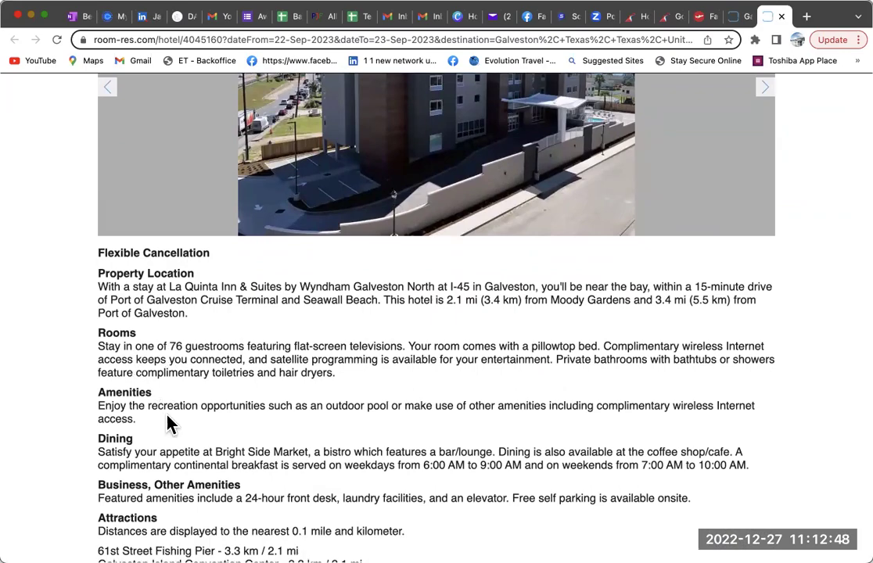
{"action": "scroll", "coordinate": [171, 424], "scroll_direction": "down", "scroll_amount": 4}
{"action": "scroll", "coordinate": [171, 422], "scroll_direction": "down", "scroll_amount": 6}
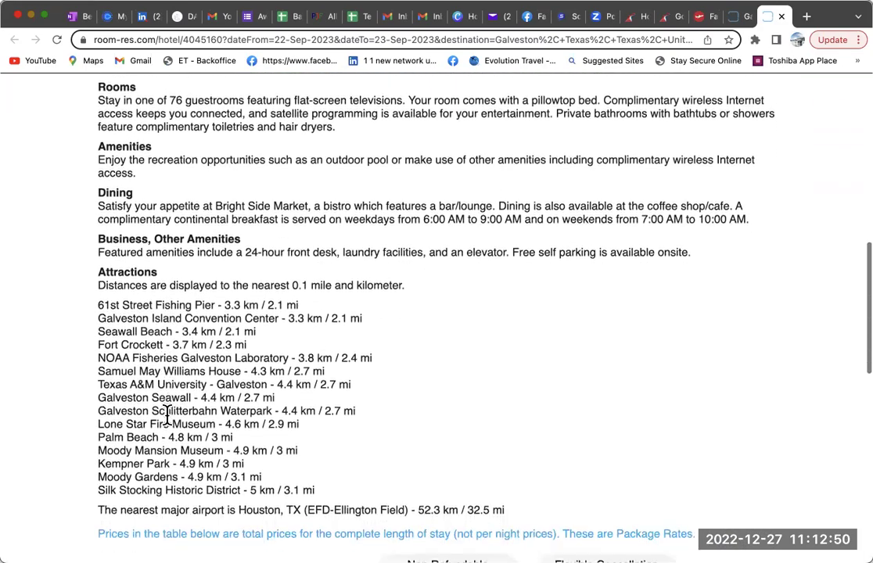
{"action": "scroll", "coordinate": [169, 418], "scroll_direction": "down", "scroll_amount": 15}
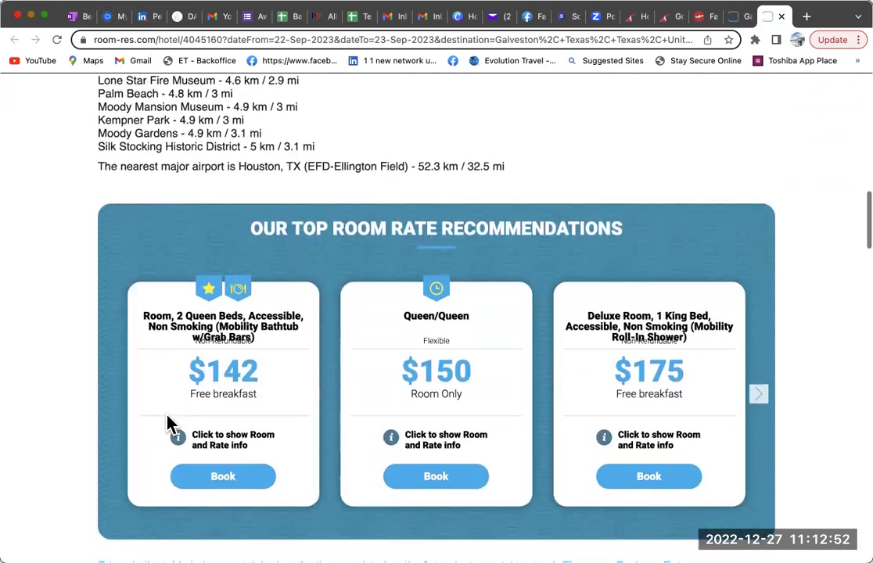
{"action": "scroll", "coordinate": [168, 423], "scroll_direction": "down", "scroll_amount": 11}
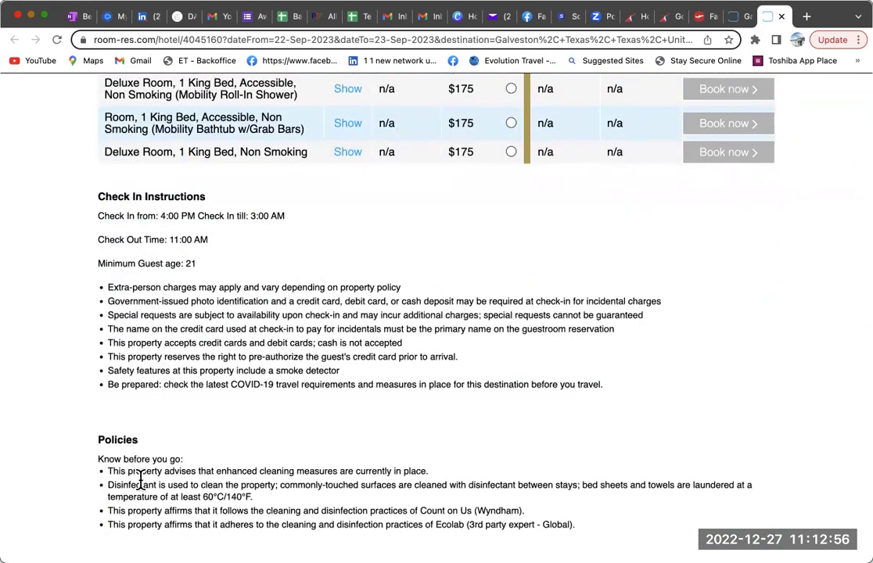
{"action": "scroll", "coordinate": [208, 510], "scroll_direction": "down", "scroll_amount": 1}
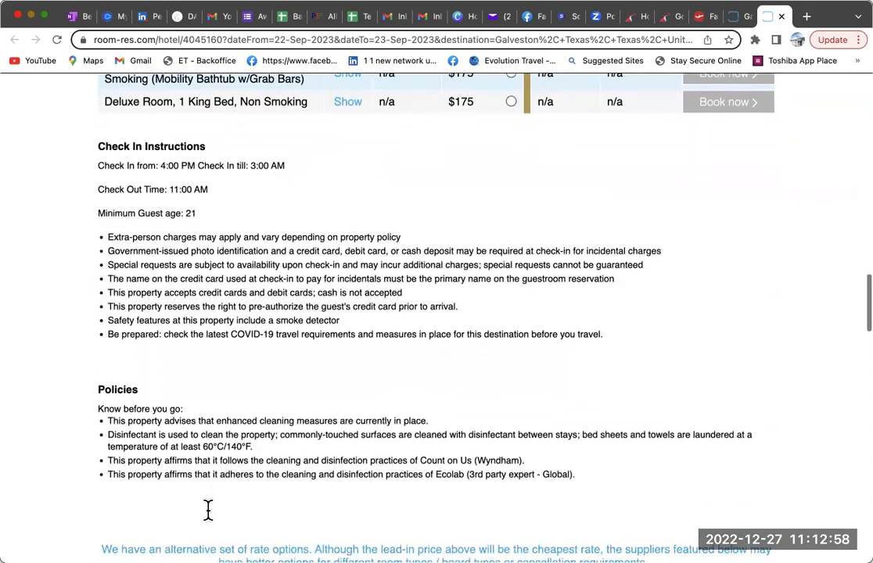
{"action": "scroll", "coordinate": [251, 481], "scroll_direction": "down", "scroll_amount": 5}
{"action": "scroll", "coordinate": [251, 485], "scroll_direction": "down", "scroll_amount": 18}
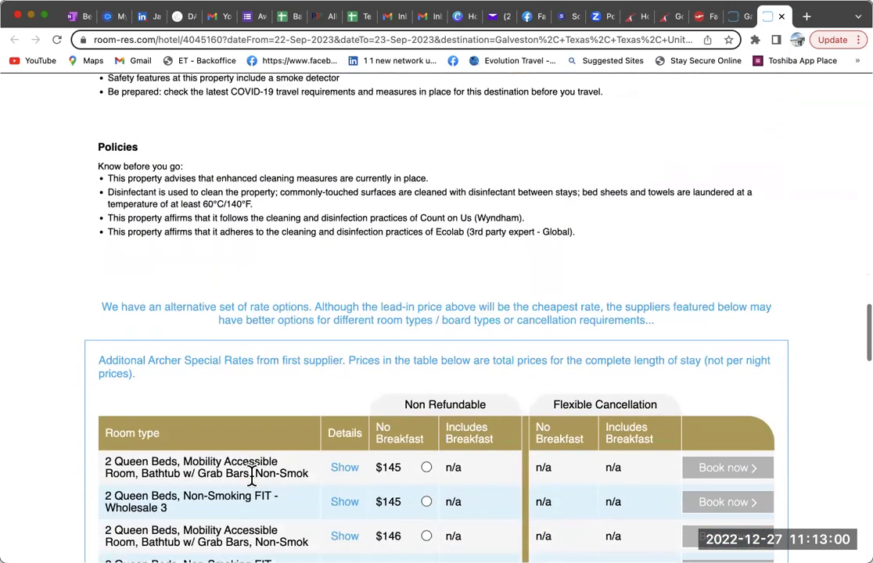
{"action": "scroll", "coordinate": [251, 485], "scroll_direction": "down", "scroll_amount": 2}
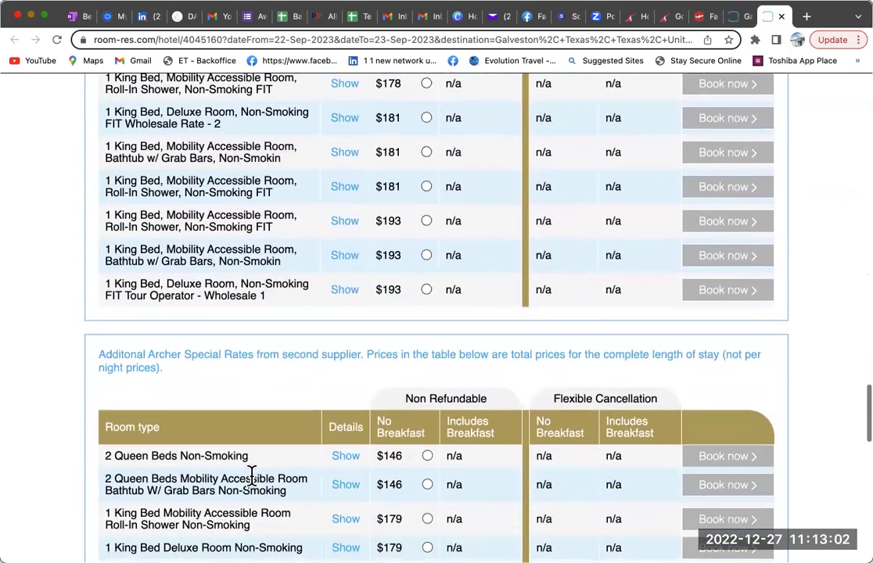
{"action": "scroll", "coordinate": [251, 481], "scroll_direction": "up", "scroll_amount": 20}
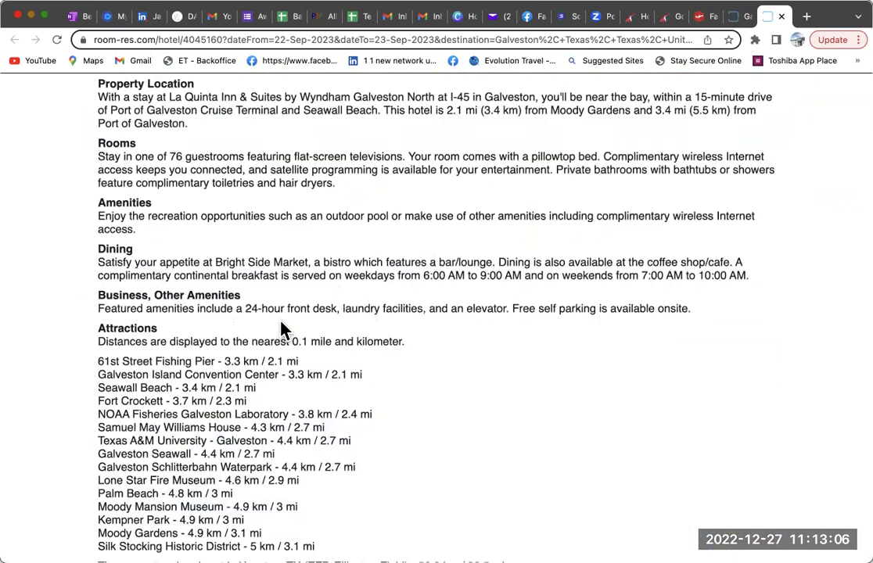
{"action": "scroll", "coordinate": [304, 200], "scroll_direction": "up", "scroll_amount": 1}
{"action": "scroll", "coordinate": [304, 200], "scroll_direction": "up", "scroll_amount": 3}
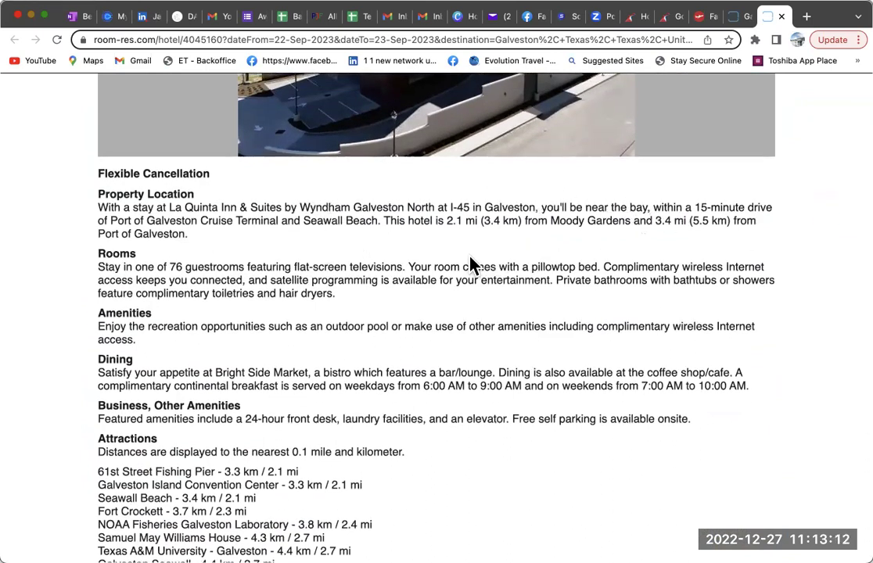
{"action": "scroll", "coordinate": [188, 256], "scroll_direction": "up", "scroll_amount": 1}
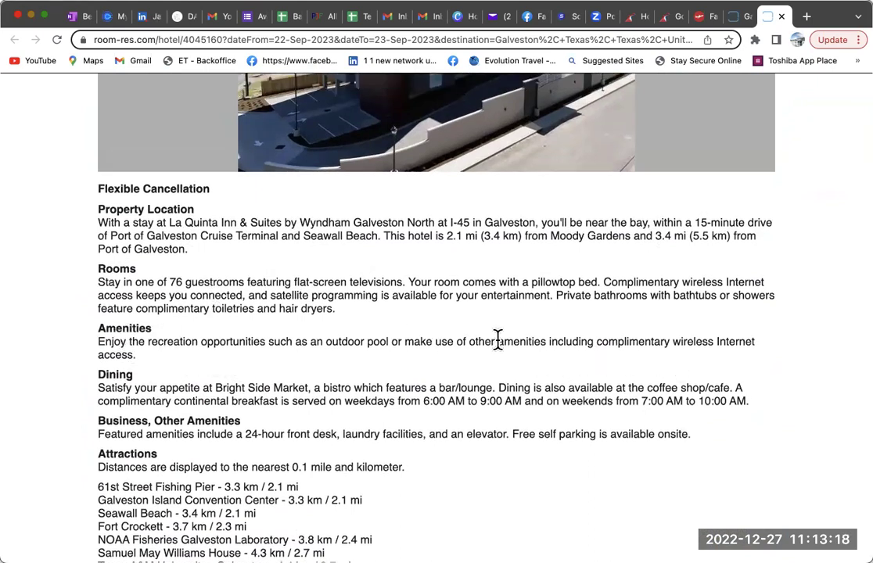
{"action": "scroll", "coordinate": [432, 396], "scroll_direction": "down", "scroll_amount": 2}
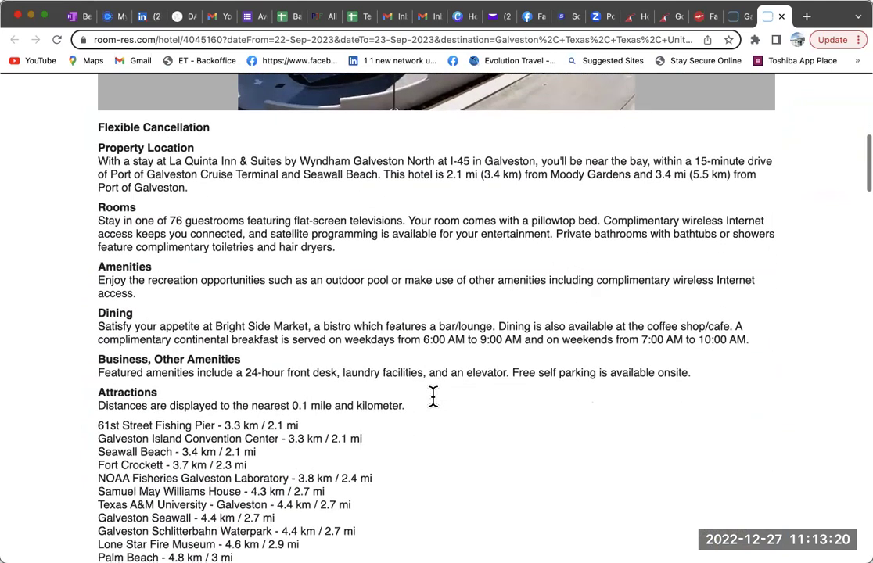
{"action": "scroll", "coordinate": [435, 404], "scroll_direction": "down", "scroll_amount": 1}
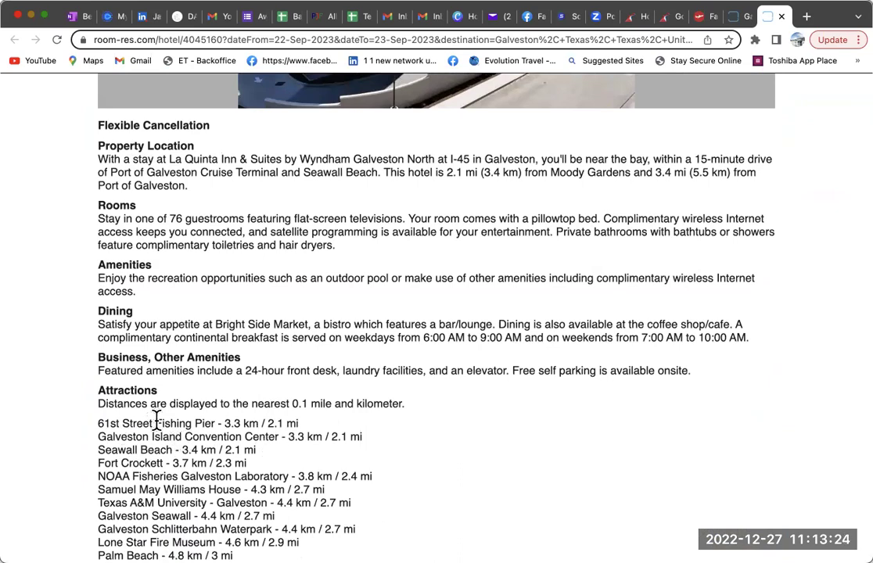
{"action": "scroll", "coordinate": [147, 452], "scroll_direction": "down", "scroll_amount": 7}
{"action": "scroll", "coordinate": [166, 438], "scroll_direction": "up", "scroll_amount": 10}
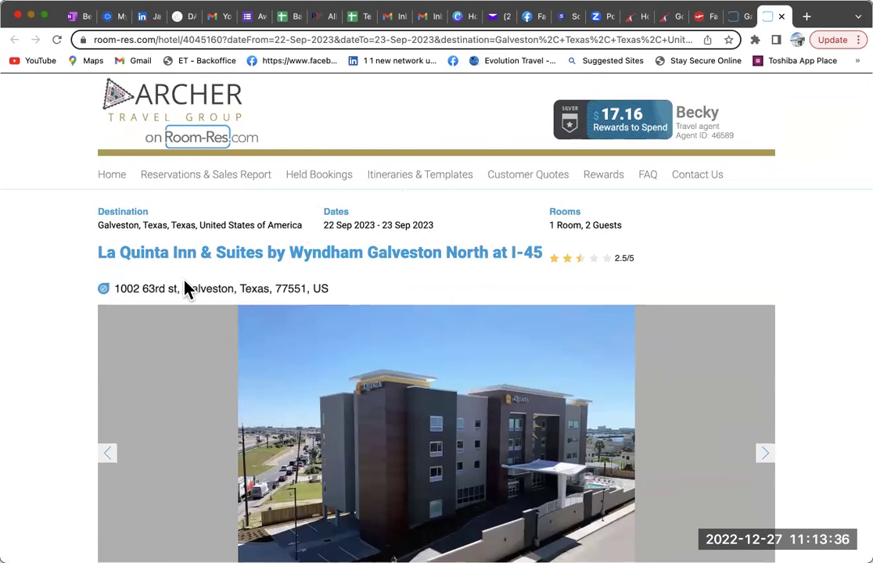
{"action": "scroll", "coordinate": [333, 289], "scroll_direction": "down", "scroll_amount": 1}
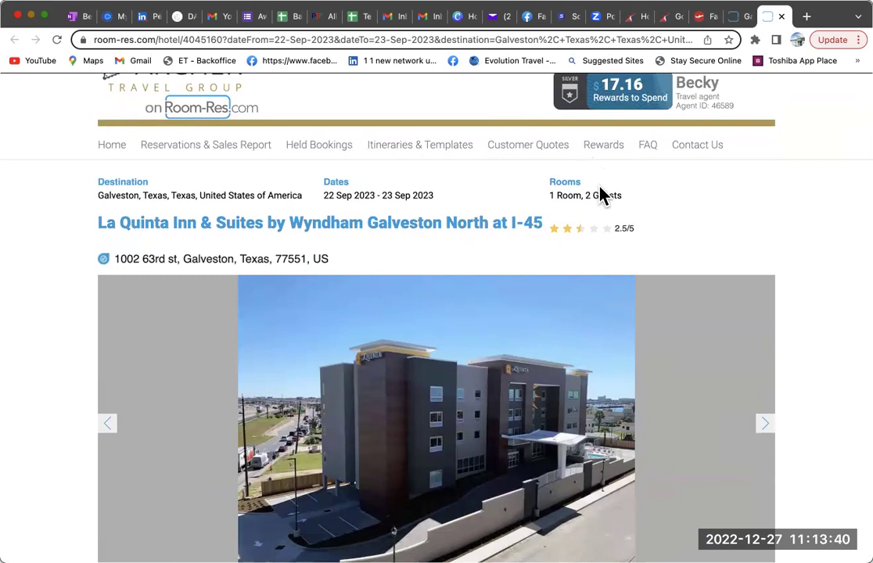
{"action": "scroll", "coordinate": [663, 182], "scroll_direction": "up", "scroll_amount": 1}
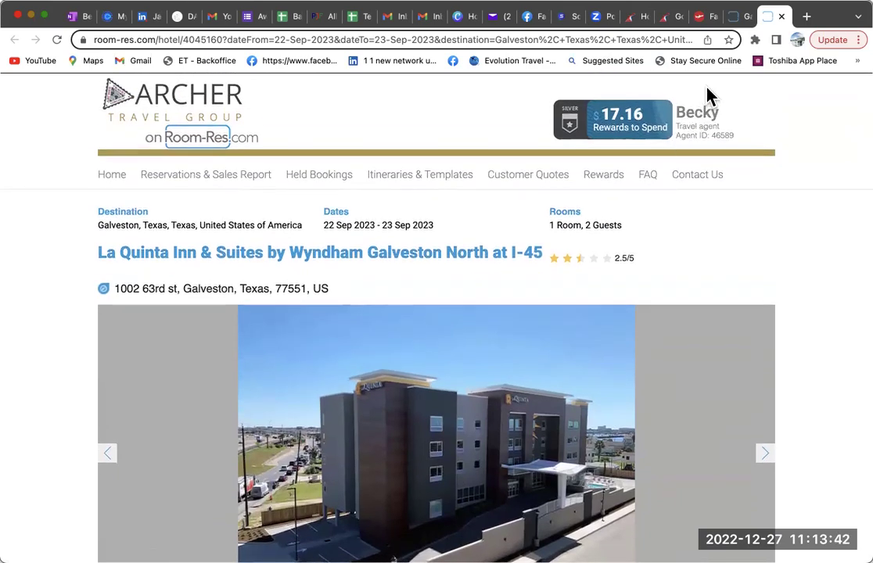
{"action": "left_click", "coordinate": [740, 16]}
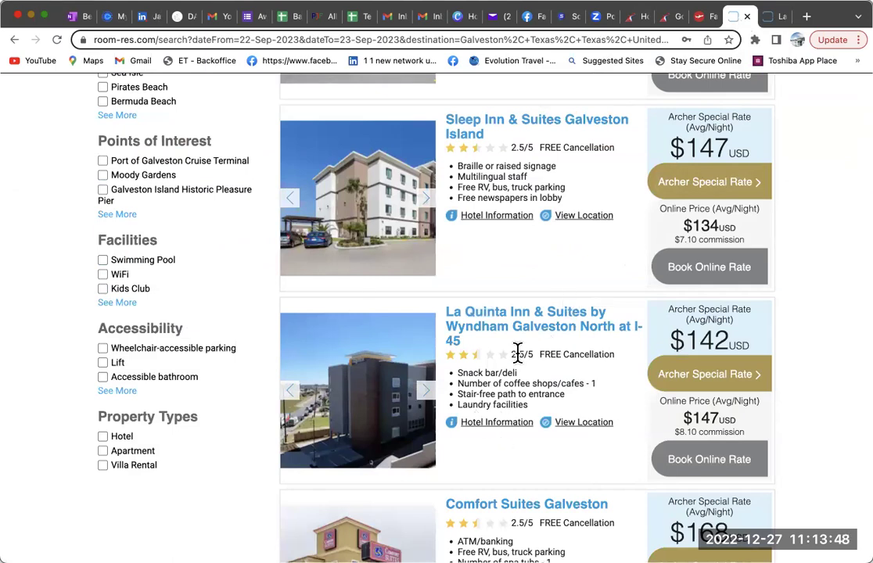
- Open Sleep Inn & Suites Galveston Island's Hotel Information and read through its details
{"action": "scroll", "coordinate": [516, 324], "scroll_direction": "up", "scroll_amount": 1}
{"action": "scroll", "coordinate": [516, 324], "scroll_direction": "up", "scroll_amount": 1}
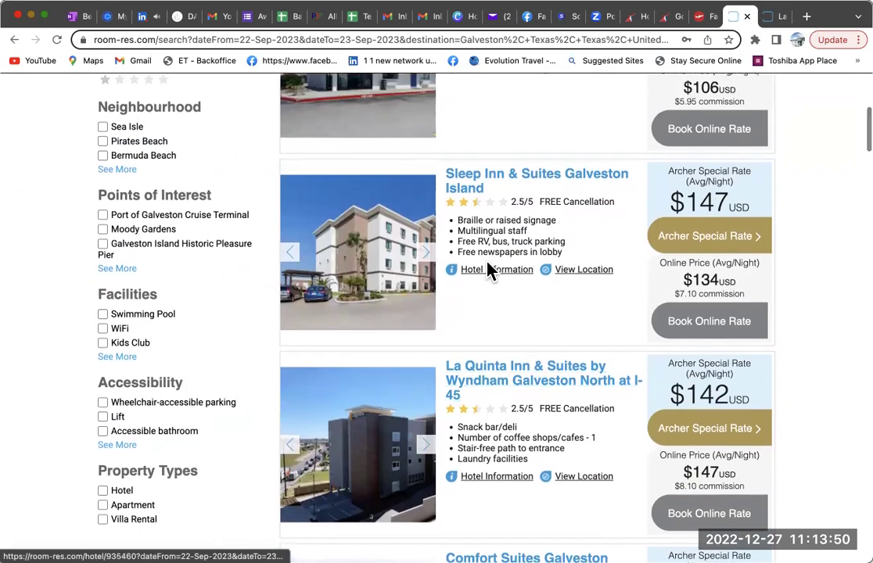
{"action": "left_click", "coordinate": [507, 271]}
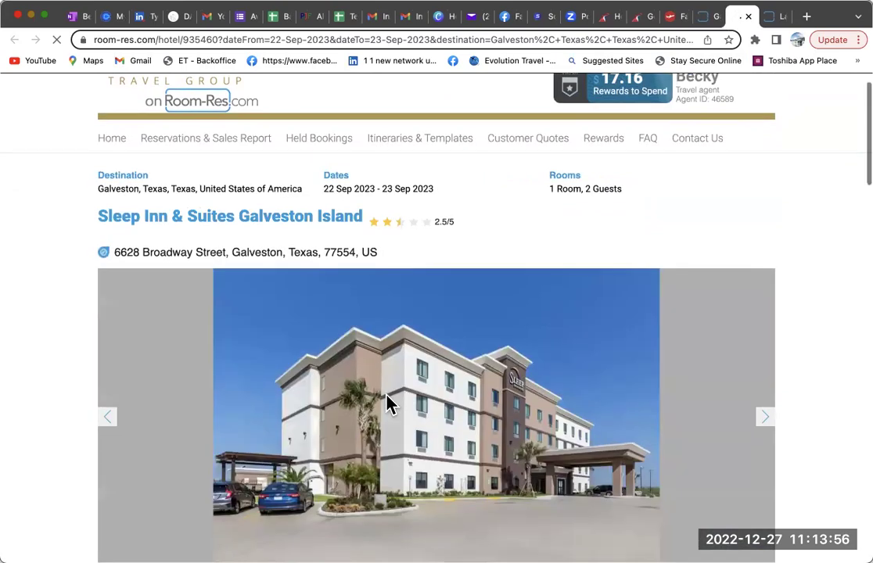
{"action": "scroll", "coordinate": [389, 404], "scroll_direction": "down", "scroll_amount": 2}
{"action": "scroll", "coordinate": [389, 405], "scroll_direction": "down", "scroll_amount": 3}
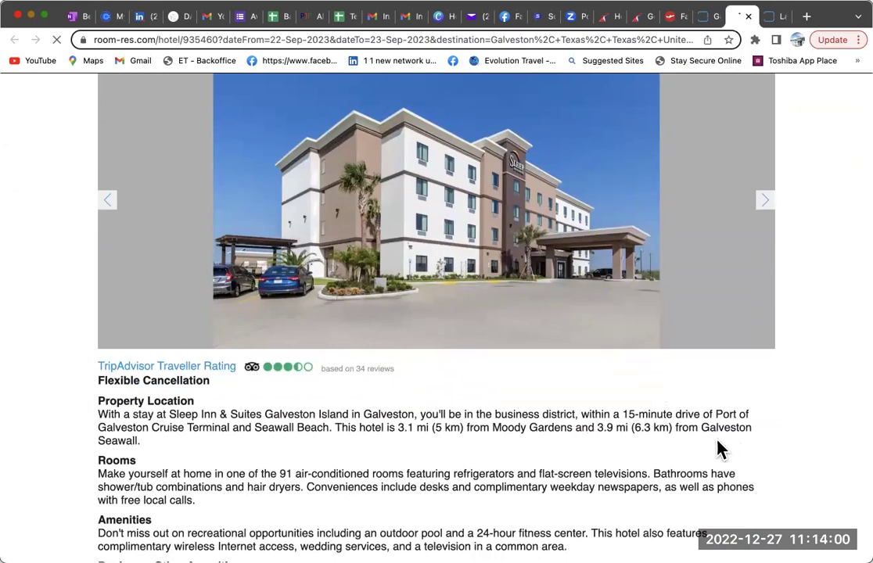
{"action": "scroll", "coordinate": [487, 452], "scroll_direction": "down", "scroll_amount": 1}
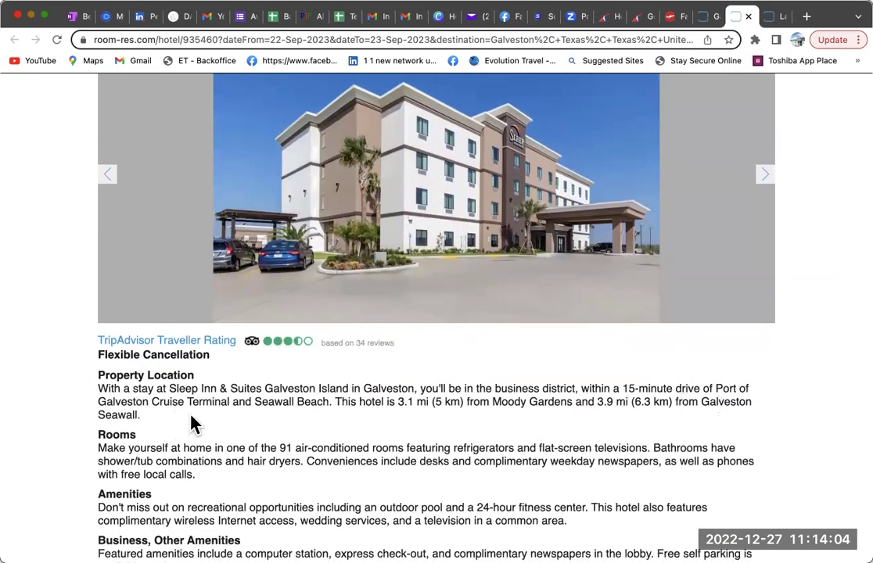
{"action": "scroll", "coordinate": [352, 428], "scroll_direction": "down", "scroll_amount": 3}
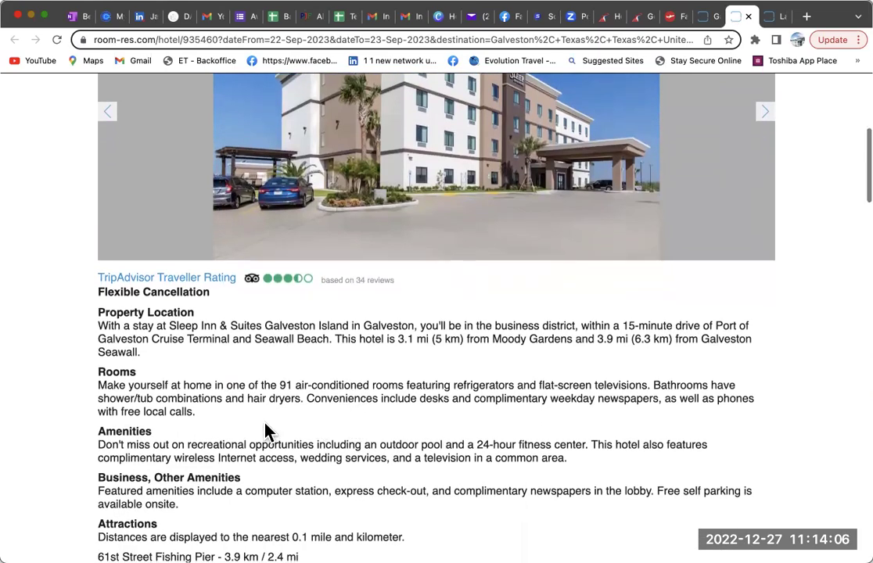
{"action": "scroll", "coordinate": [265, 430], "scroll_direction": "down", "scroll_amount": 5}
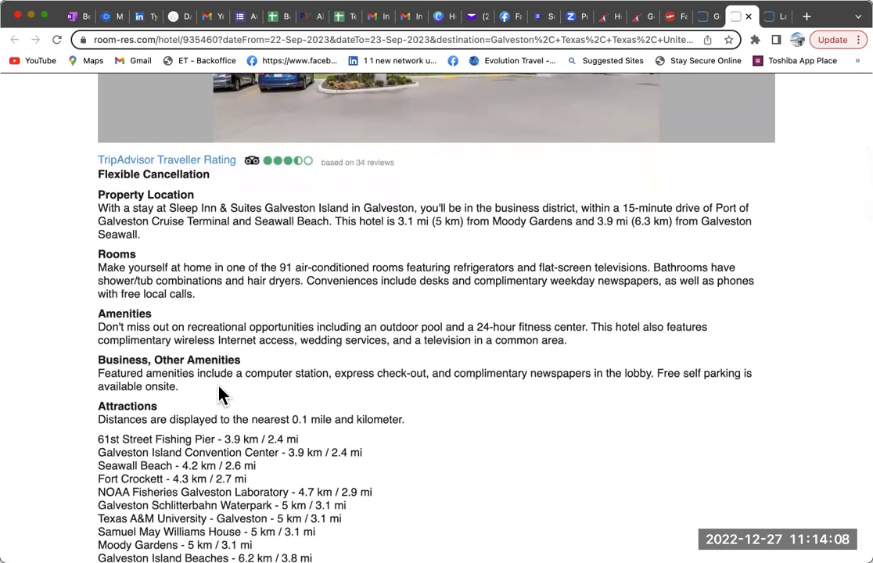
{"action": "scroll", "coordinate": [208, 425], "scroll_direction": "down", "scroll_amount": 10}
{"action": "scroll", "coordinate": [207, 423], "scroll_direction": "down", "scroll_amount": 1}
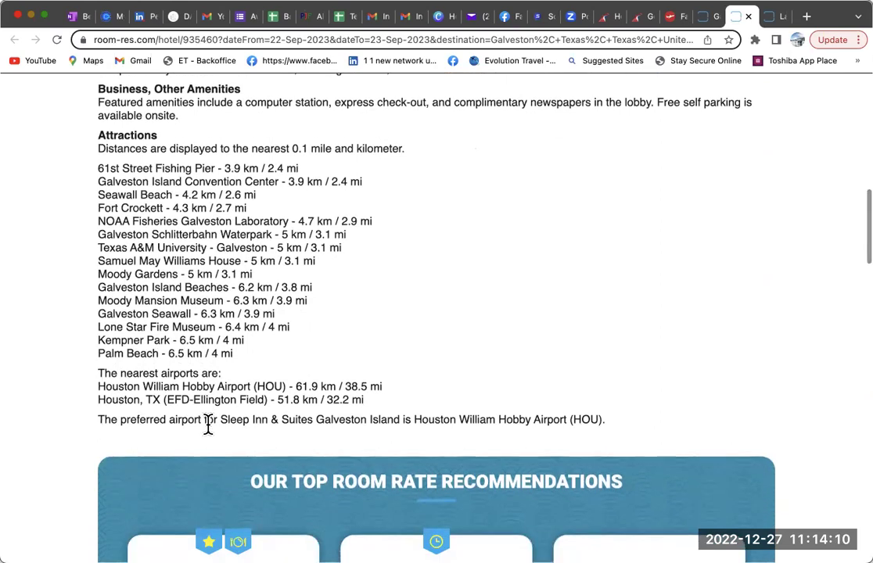
{"action": "scroll", "coordinate": [357, 357], "scroll_direction": "up", "scroll_amount": 1}
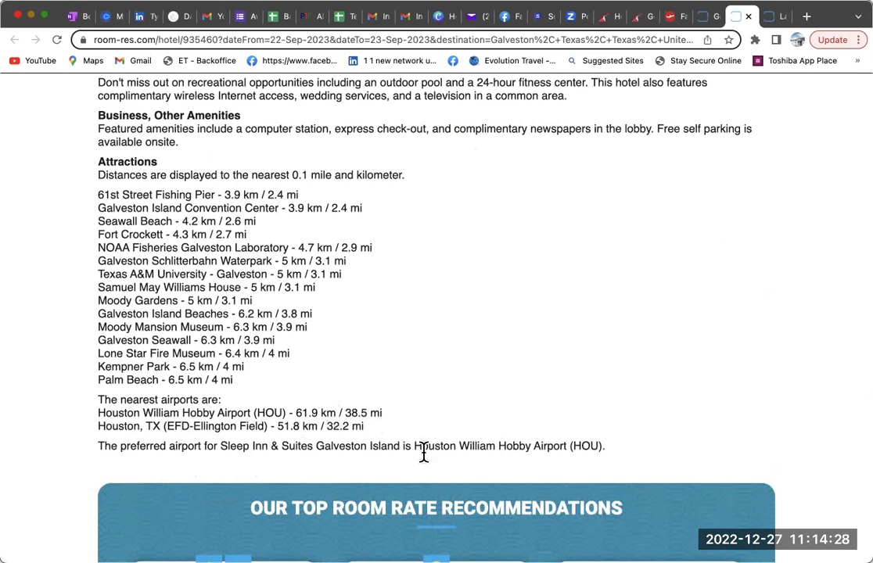
- Bring up Centrav's 277 PDX–IAH economy fares for Sep 22–30, scrolled to the $652.40 Delta fare
{"action": "scroll", "coordinate": [553, 469], "scroll_direction": "down", "scroll_amount": 2}
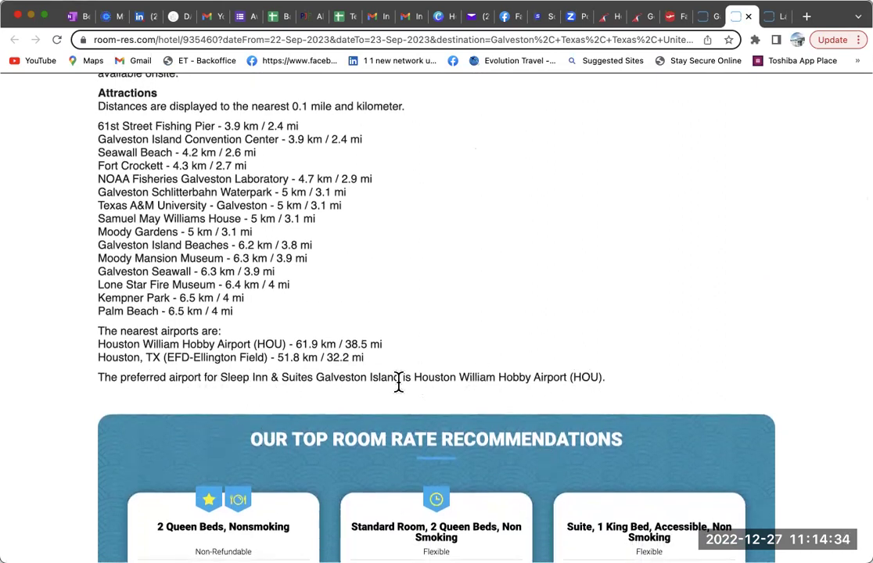
{"action": "scroll", "coordinate": [505, 393], "scroll_direction": "down", "scroll_amount": 10}
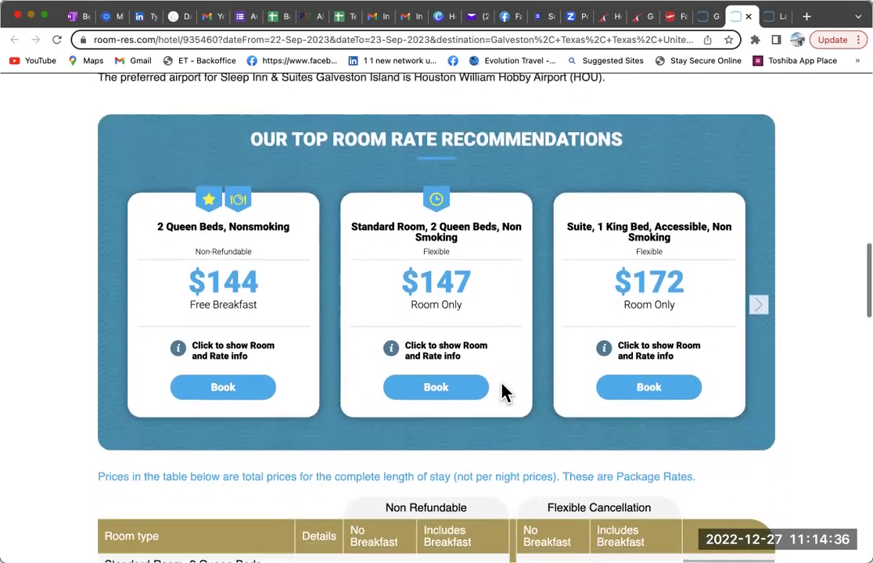
{"action": "scroll", "coordinate": [503, 390], "scroll_direction": "up", "scroll_amount": 10}
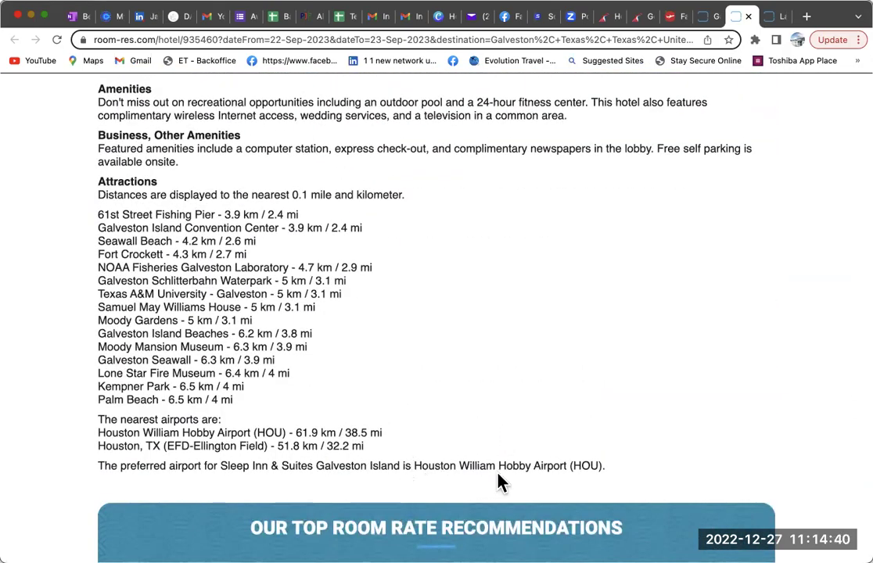
{"action": "left_click", "coordinate": [671, 17]}
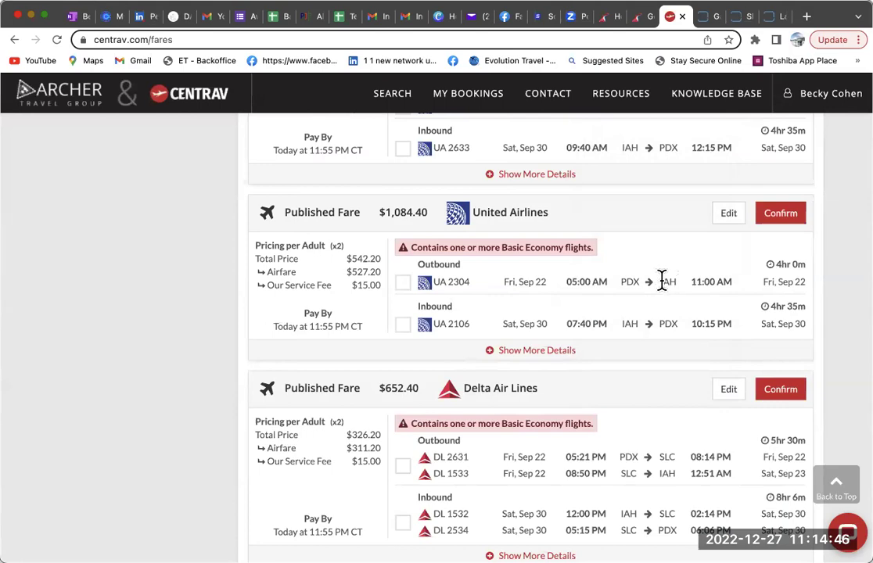
{"action": "scroll", "coordinate": [600, 263], "scroll_direction": "up", "scroll_amount": 3}
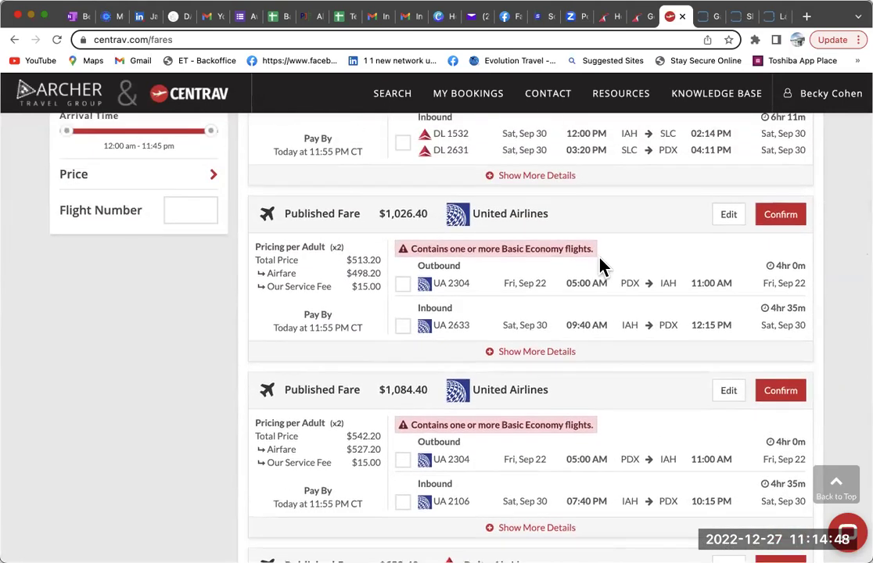
{"action": "scroll", "coordinate": [600, 262], "scroll_direction": "up", "scroll_amount": 6}
{"action": "scroll", "coordinate": [600, 266], "scroll_direction": "up", "scroll_amount": 4}
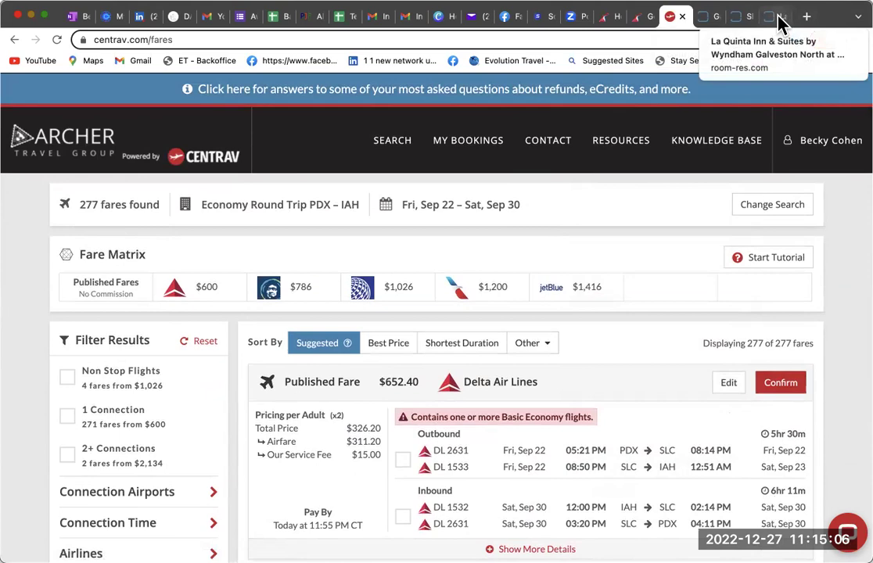
- Close the La Quinta, Room-Res, Centrav, itinerary and Home tabs
{"action": "left_click", "coordinate": [780, 23]}
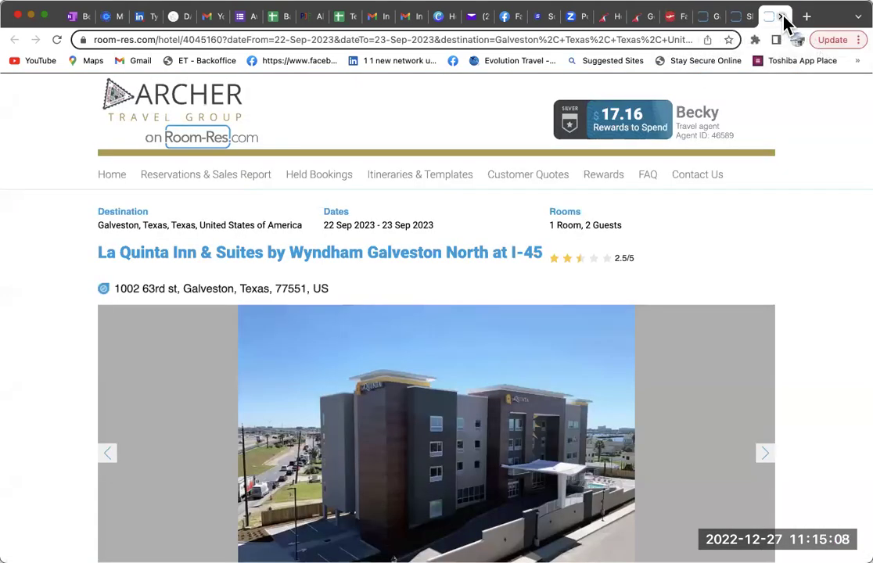
{"action": "left_click", "coordinate": [782, 21]}
{"action": "left_click", "coordinate": [780, 18]}
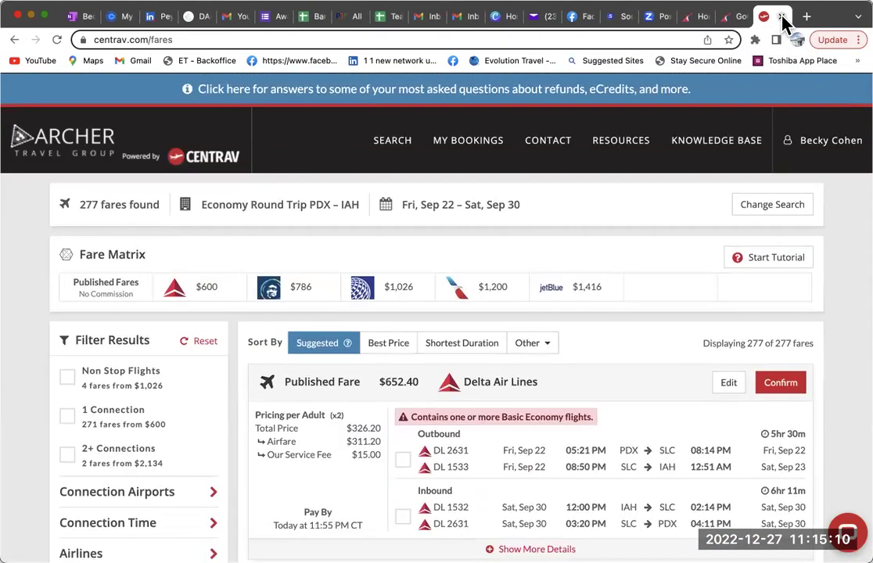
{"action": "left_click", "coordinate": [781, 19]}
{"action": "left_click", "coordinate": [781, 17]}
{"action": "left_click", "coordinate": [783, 17]}
- Open VAX VacationAccess in a new tab and log in to the travel agent account
{"action": "left_click", "coordinate": [806, 17]}
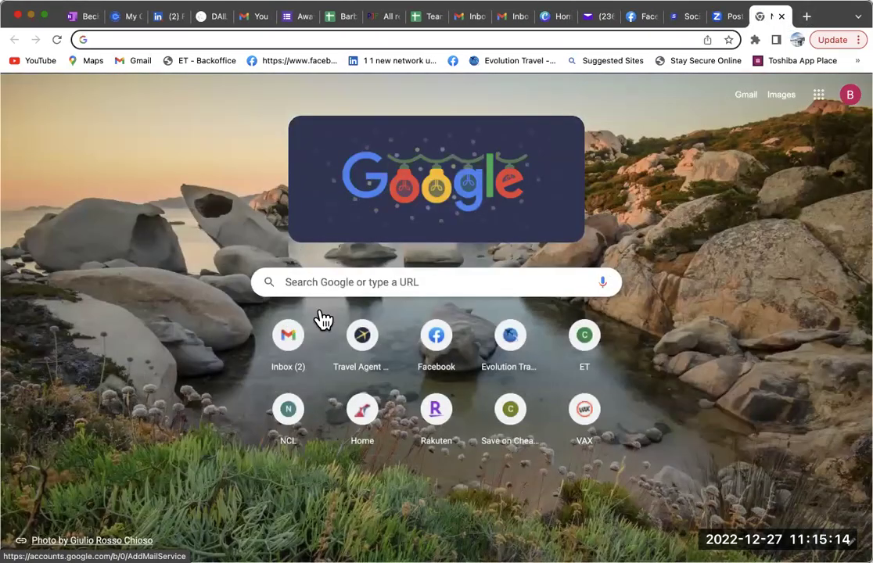
{"action": "left_click", "coordinate": [586, 416]}
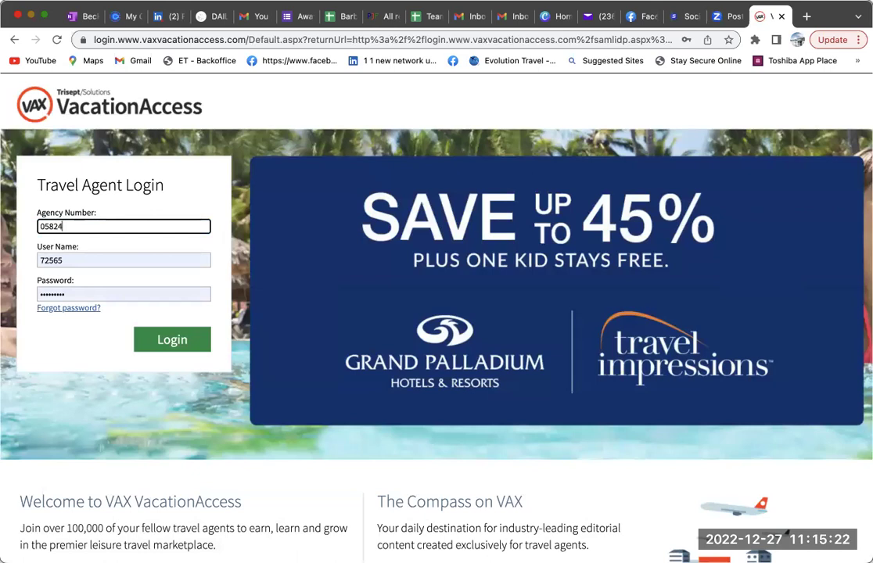
{"action": "left_click", "coordinate": [171, 338]}
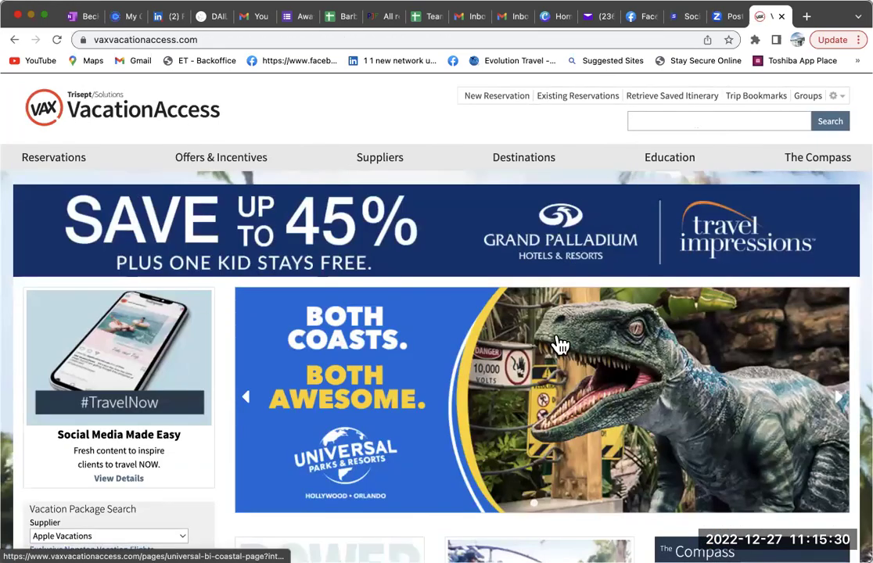
{"action": "scroll", "coordinate": [395, 424], "scroll_direction": "down", "scroll_amount": 1}
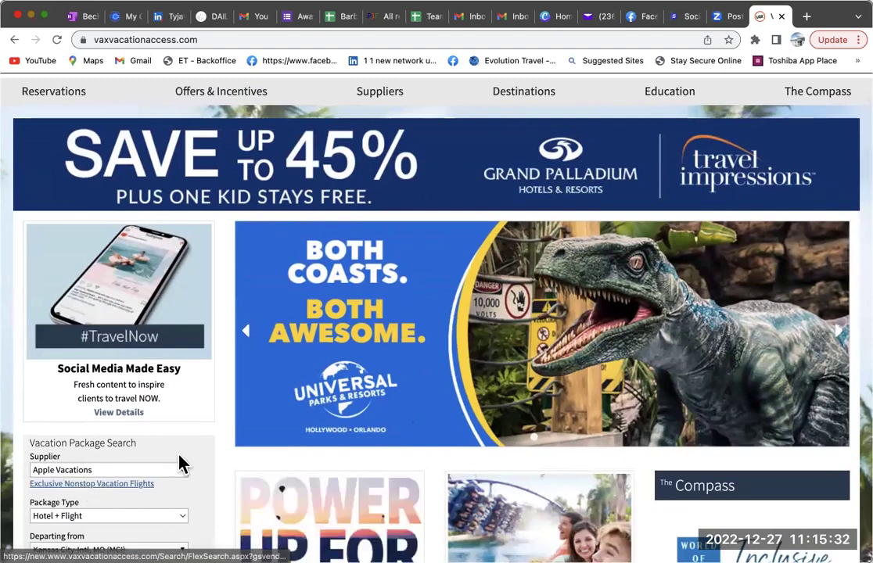
- Set the package supplier to Funjet Vacations and the destination to Nassau/Paradise Island
{"action": "scroll", "coordinate": [179, 461], "scroll_direction": "down", "scroll_amount": 2}
{"action": "left_click", "coordinate": [185, 392]}
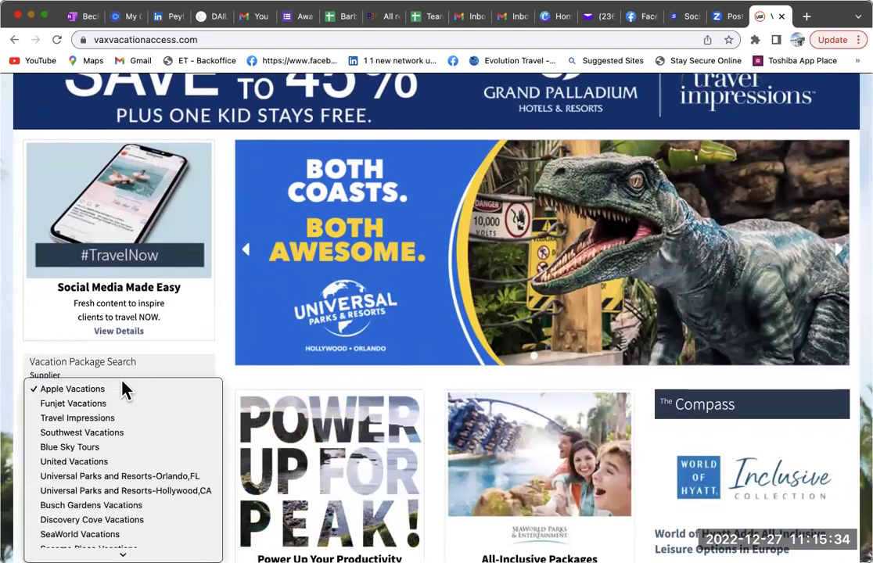
{"action": "left_click", "coordinate": [111, 403]}
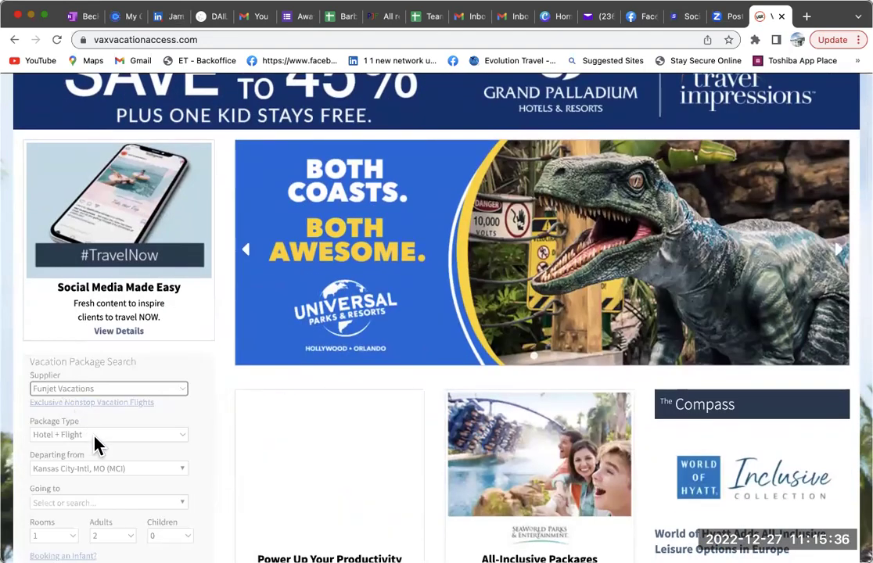
{"action": "scroll", "coordinate": [94, 438], "scroll_direction": "down", "scroll_amount": 5}
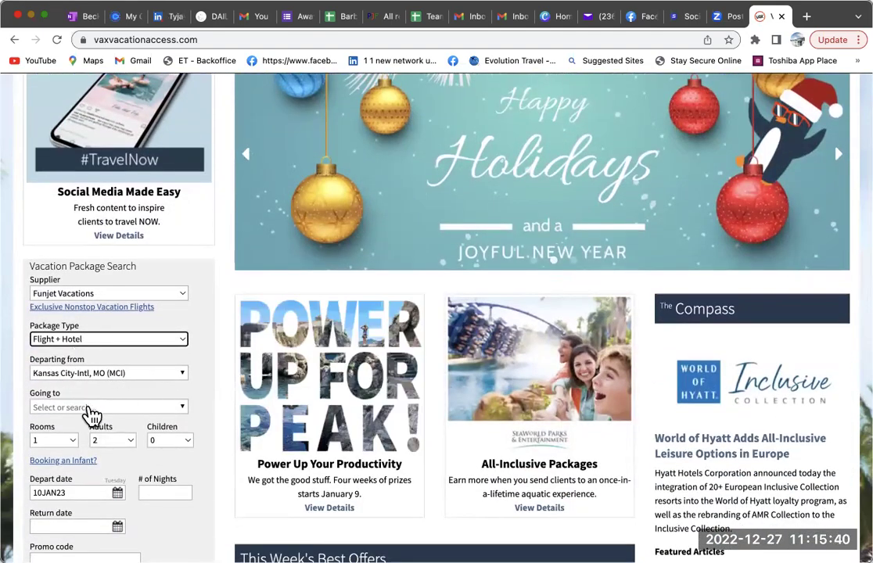
{"action": "left_click", "coordinate": [92, 407]}
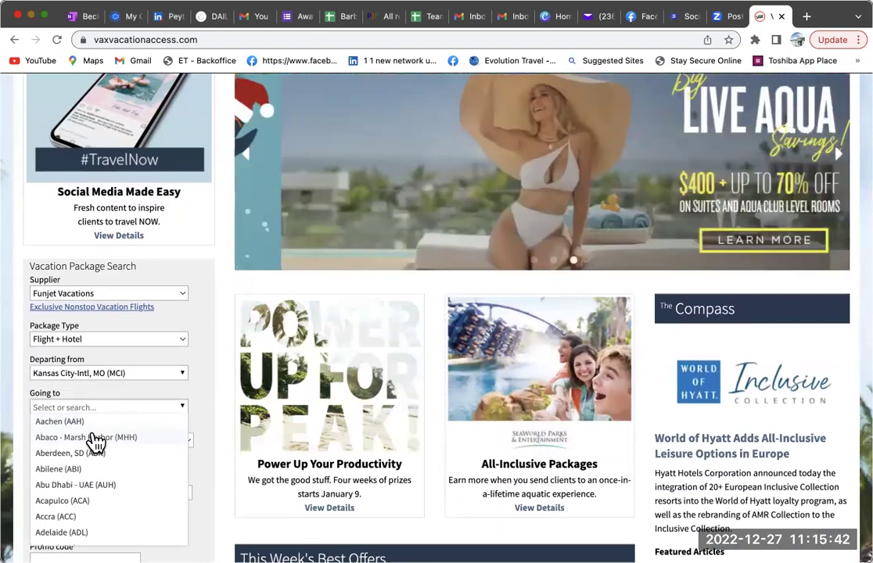
{"action": "type", "text": "baha"}
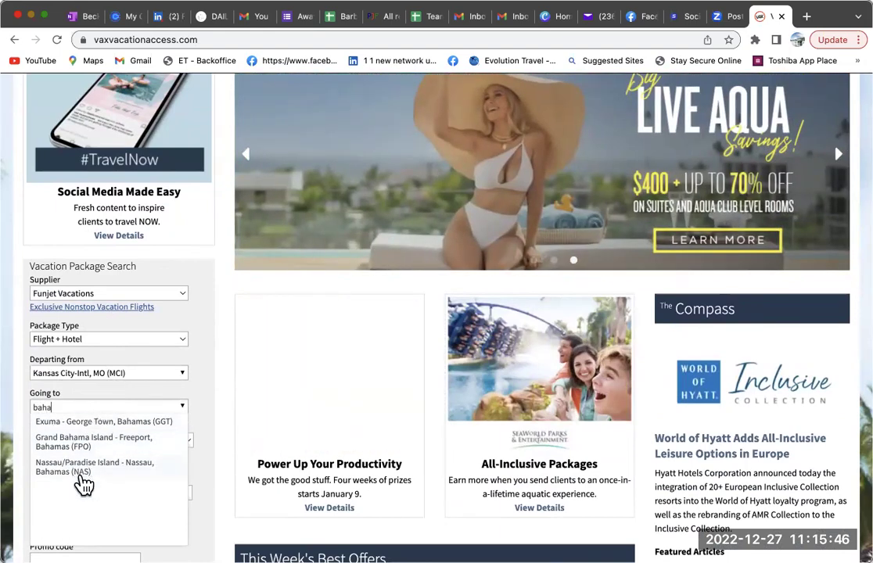
{"action": "left_click", "coordinate": [81, 468]}
- Set departure to 18 May 2023 with a 6-night stay
{"action": "scroll", "coordinate": [182, 469], "scroll_direction": "down", "scroll_amount": 2}
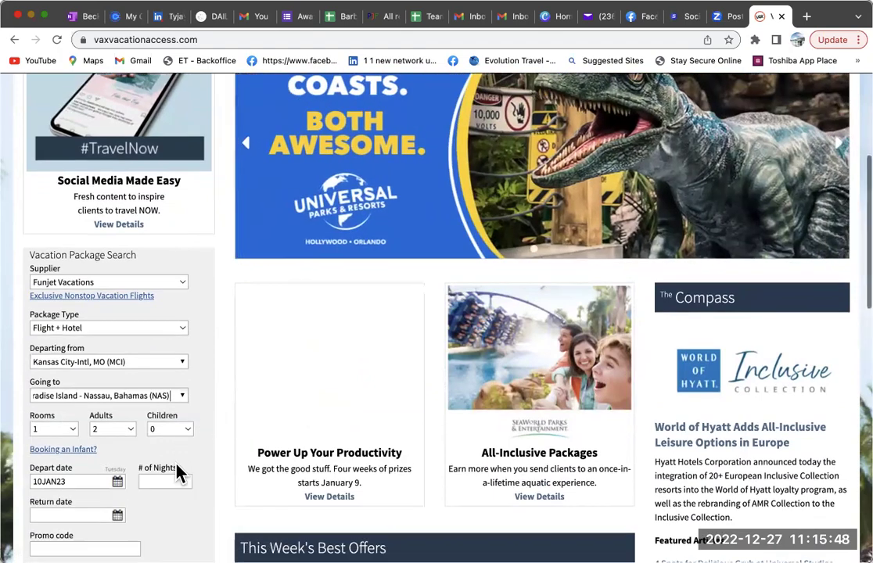
{"action": "left_click", "coordinate": [117, 417]}
{"action": "left_click", "coordinate": [168, 434]}
{"action": "left_click", "coordinate": [167, 434]}
{"action": "left_click", "coordinate": [168, 434]}
{"action": "left_click", "coordinate": [167, 435]}
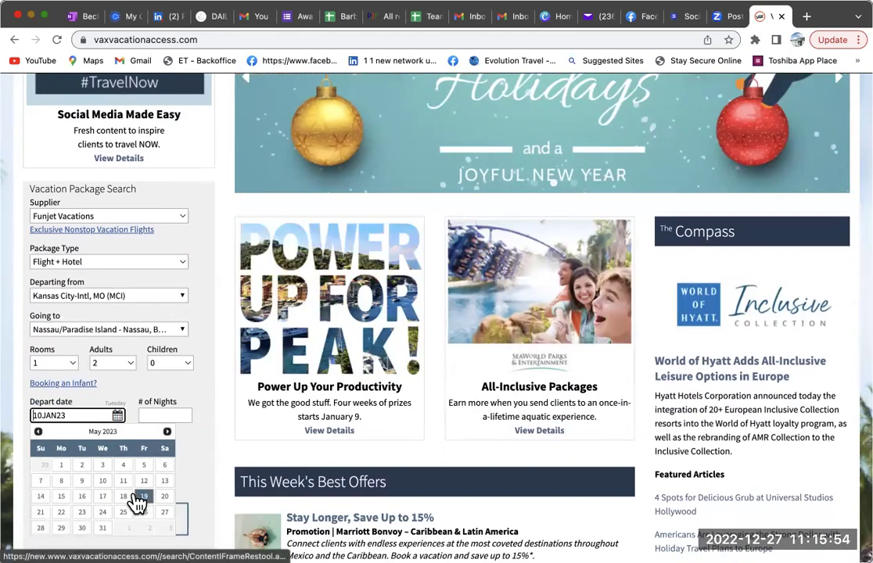
{"action": "left_click", "coordinate": [123, 498]}
{"action": "left_click", "coordinate": [176, 415]}
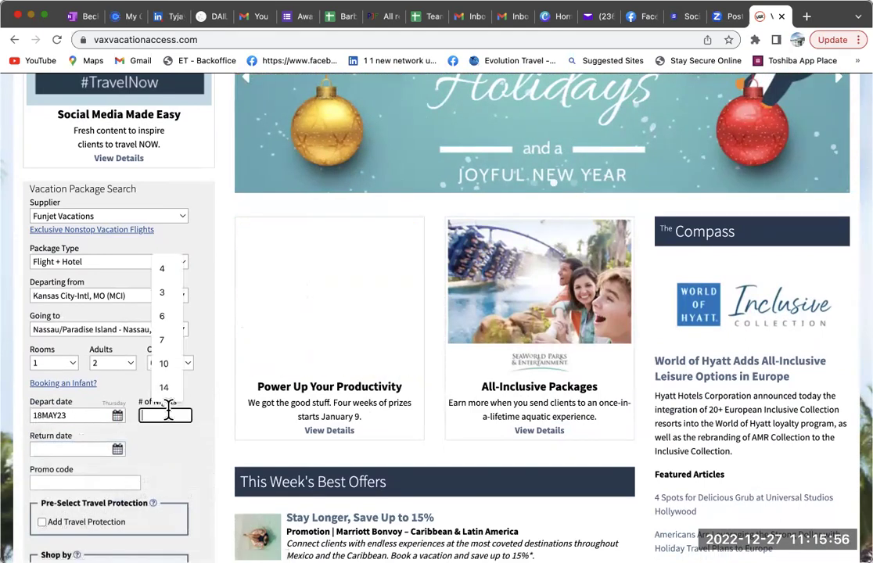
{"action": "left_click", "coordinate": [164, 316]}
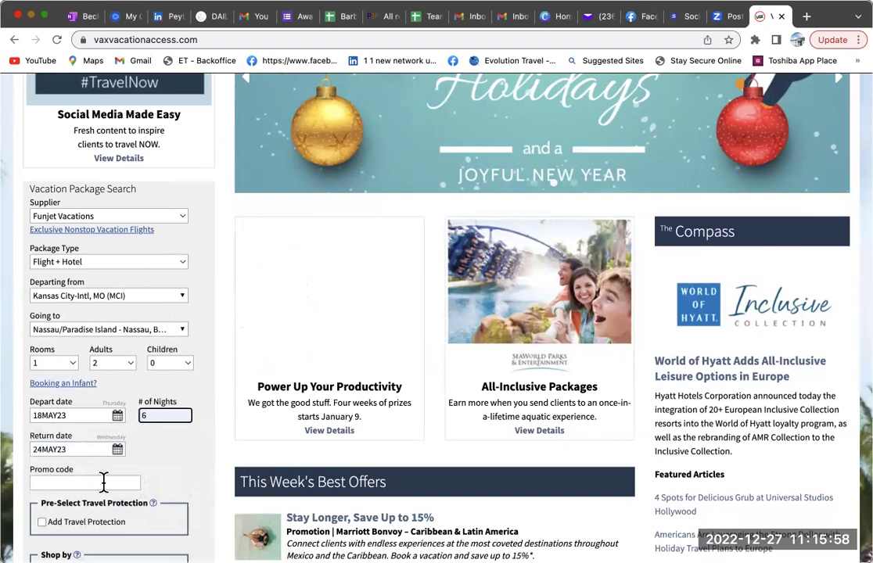
- Add travel protection and run the package search
{"action": "scroll", "coordinate": [105, 480], "scroll_direction": "down", "scroll_amount": 3}
{"action": "left_click", "coordinate": [42, 418]}
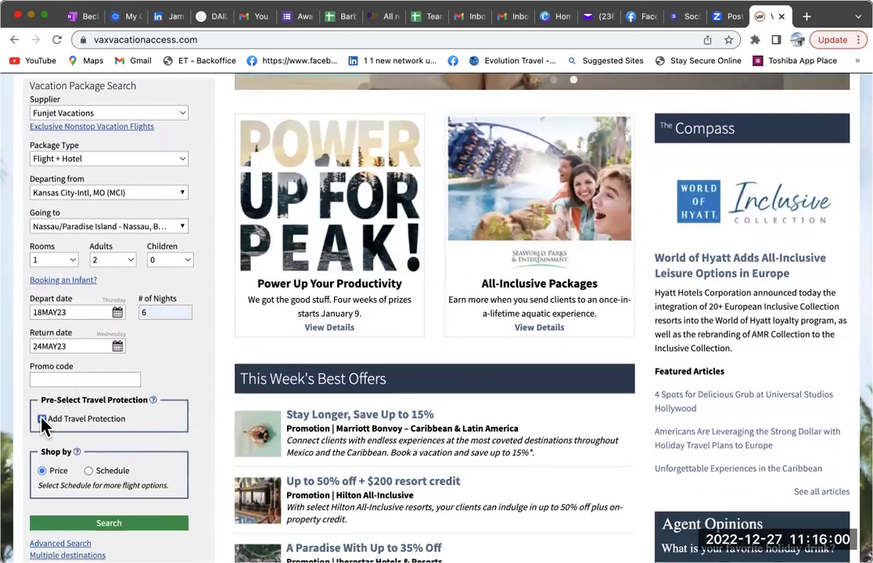
{"action": "scroll", "coordinate": [138, 438], "scroll_direction": "down", "scroll_amount": 3}
{"action": "left_click", "coordinate": [132, 438]}
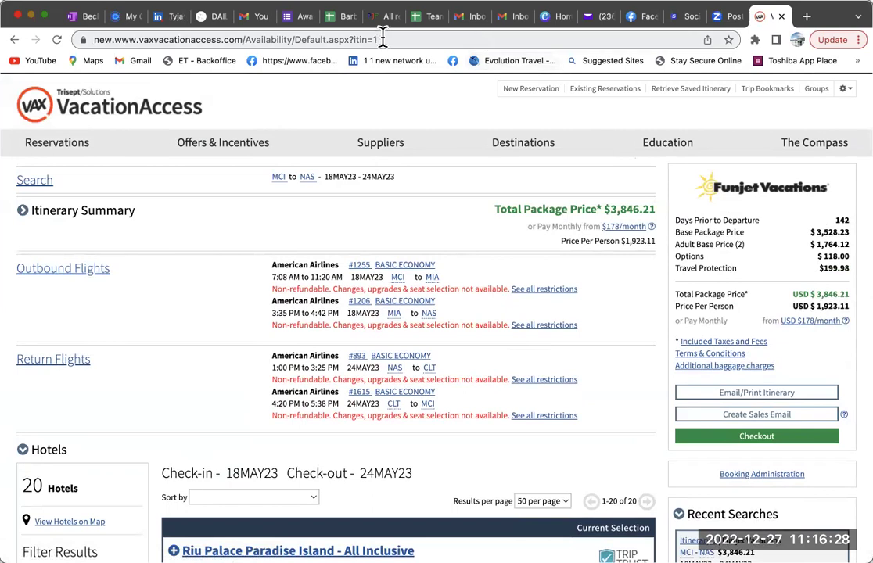
- Check the client's Google Forms quote request against the $3,846.21 Riu Palace package, then open Outbound Flights
{"action": "left_click", "coordinate": [298, 17]}
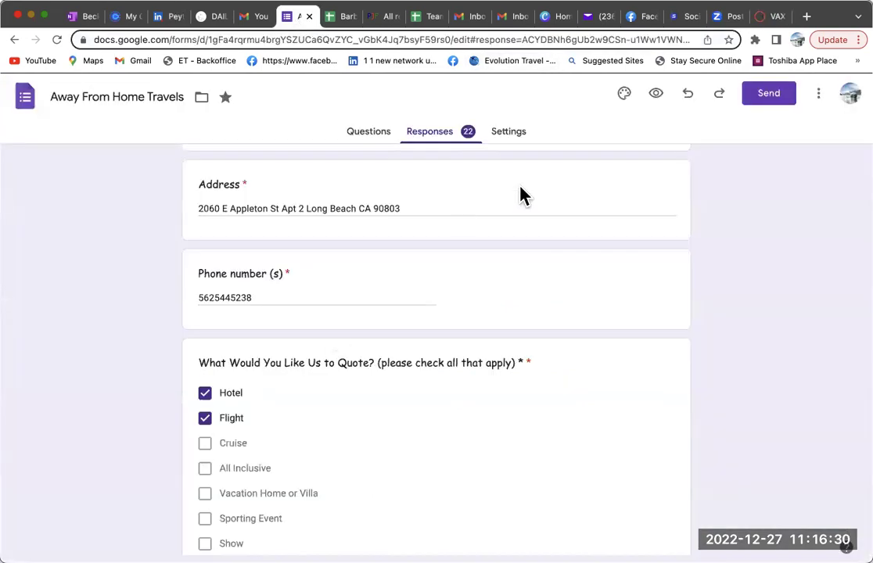
{"action": "left_click", "coordinate": [772, 17]}
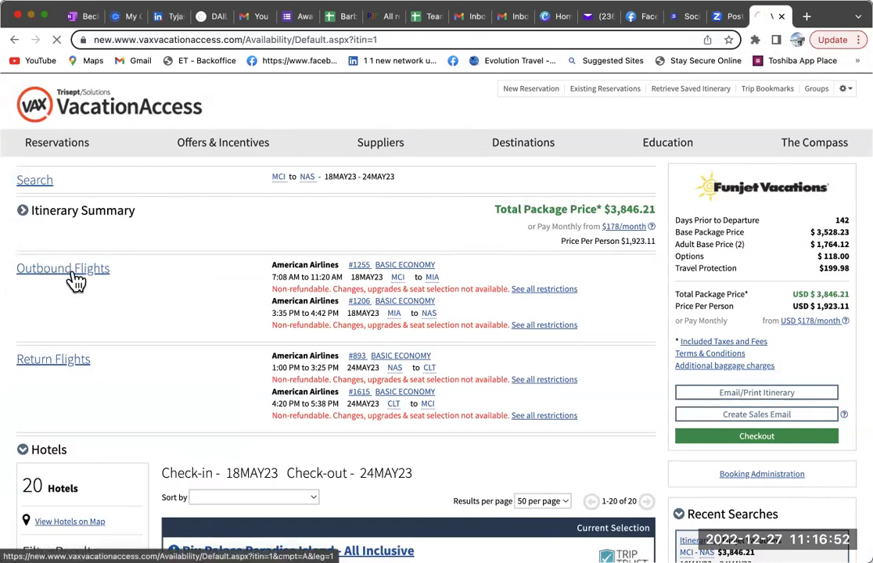
{"action": "left_click", "coordinate": [83, 274]}
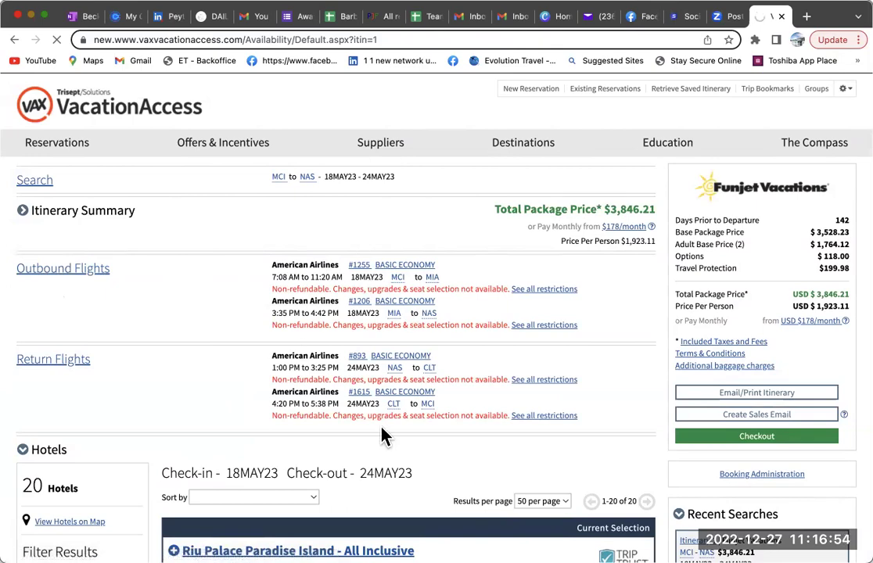
- Select the $3,720.71 Main Cabin outbound on flights 1255/1153 via Miami
{"action": "scroll", "coordinate": [383, 435], "scroll_direction": "down", "scroll_amount": 3}
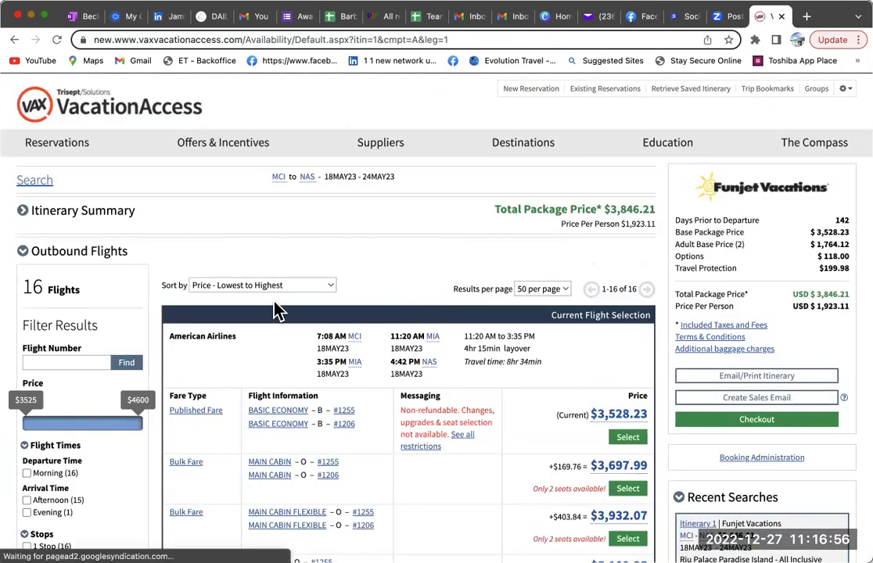
{"action": "scroll", "coordinate": [346, 413], "scroll_direction": "down", "scroll_amount": 2}
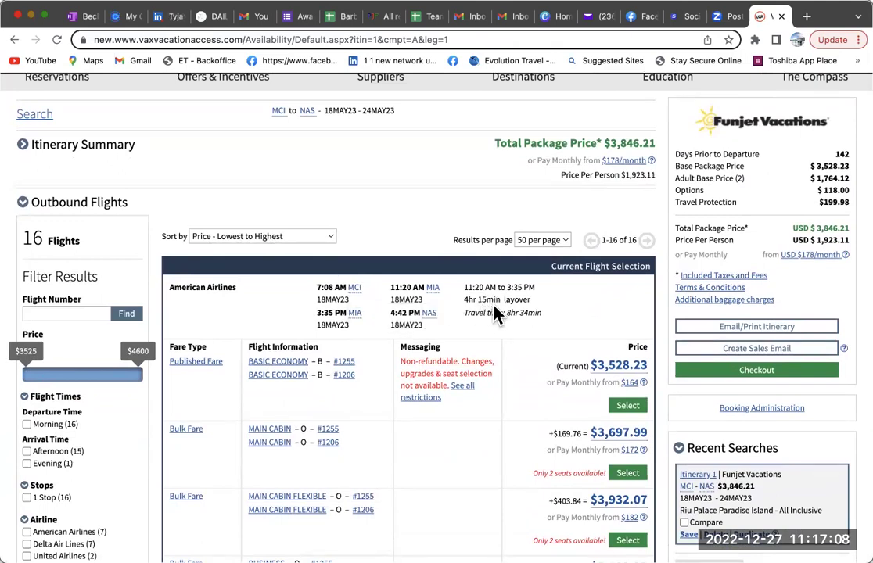
{"action": "scroll", "coordinate": [486, 376], "scroll_direction": "down", "scroll_amount": 8}
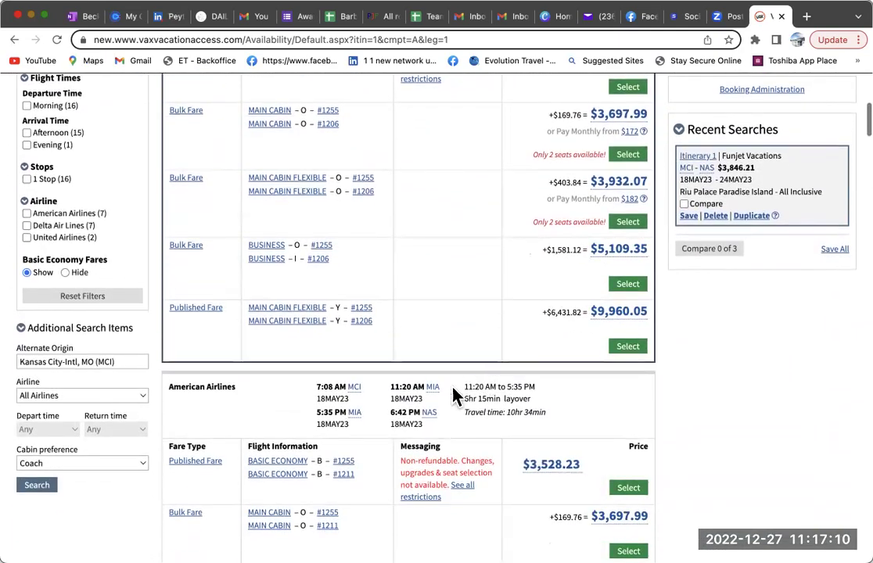
{"action": "scroll", "coordinate": [484, 426], "scroll_direction": "down", "scroll_amount": 10}
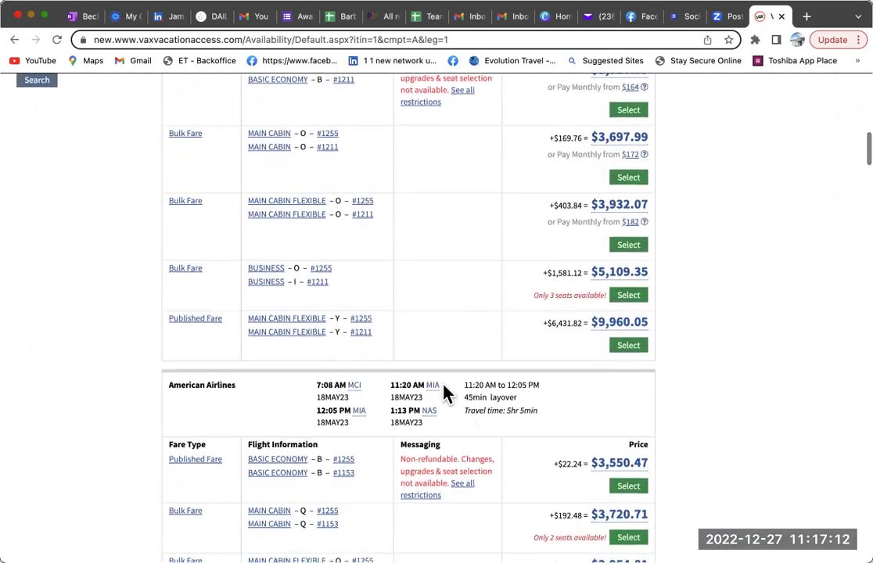
{"action": "scroll", "coordinate": [360, 380], "scroll_direction": "down", "scroll_amount": 3}
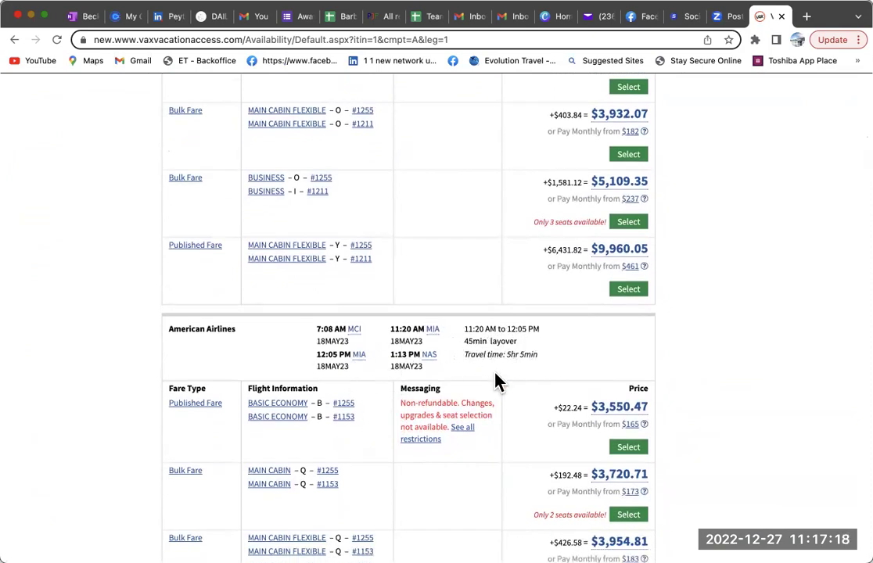
{"action": "scroll", "coordinate": [479, 378], "scroll_direction": "down", "scroll_amount": 2}
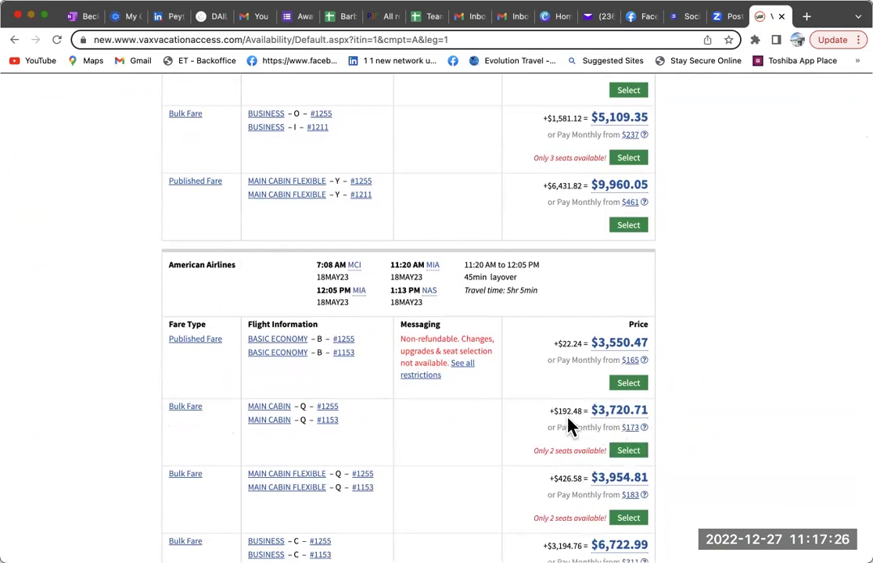
{"action": "left_click", "coordinate": [630, 452]}
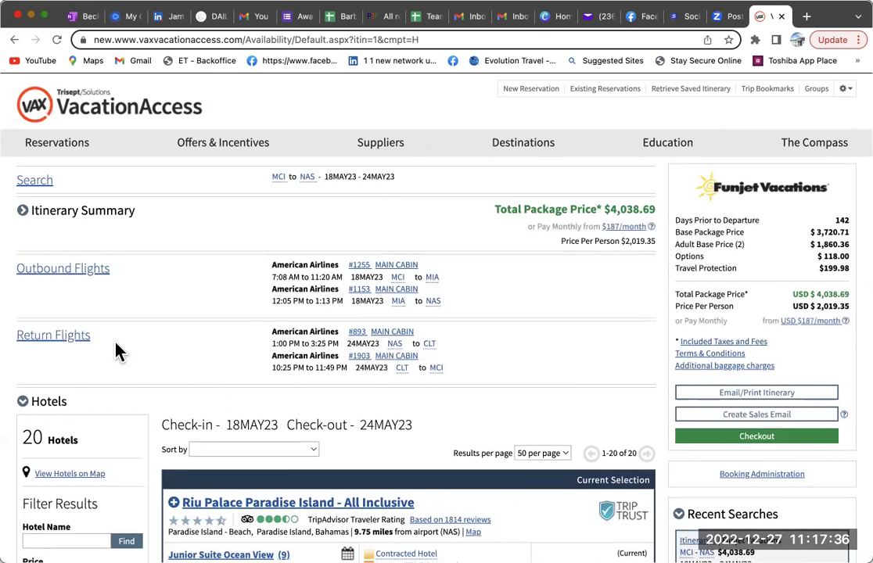
{"action": "left_click", "coordinate": [68, 338]}
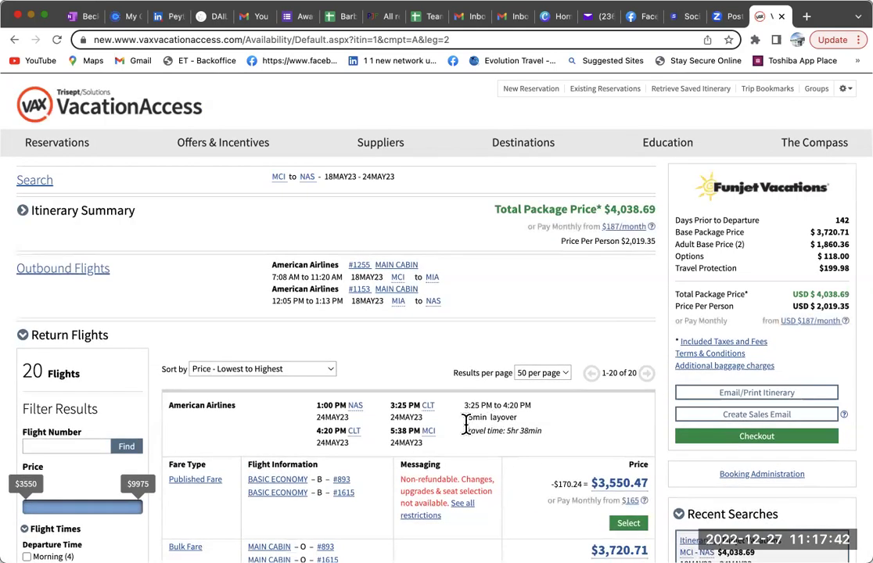
- Choose the $3,720.71 Main Cabin return on flights 893 and 1615 via Charlotte
{"action": "scroll", "coordinate": [495, 457], "scroll_direction": "down", "scroll_amount": 2}
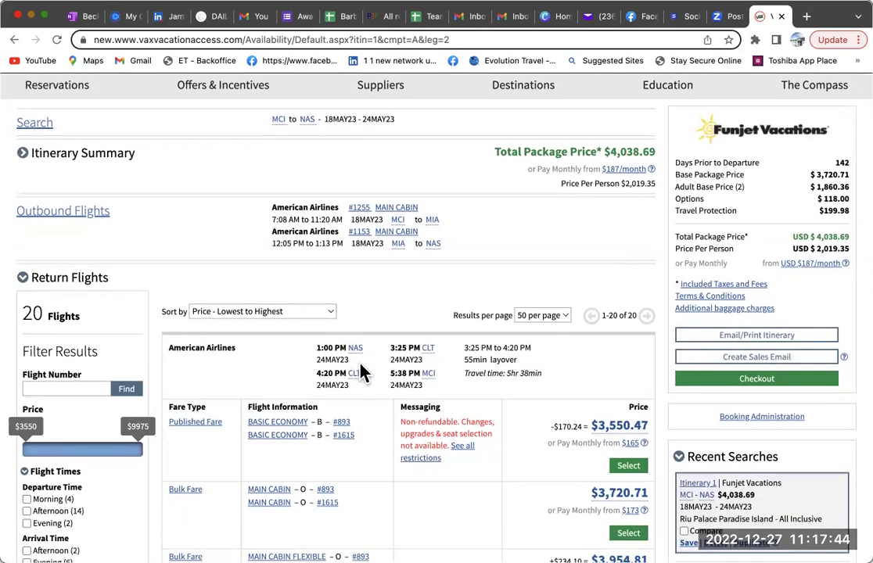
{"action": "scroll", "coordinate": [480, 452], "scroll_direction": "down", "scroll_amount": 5}
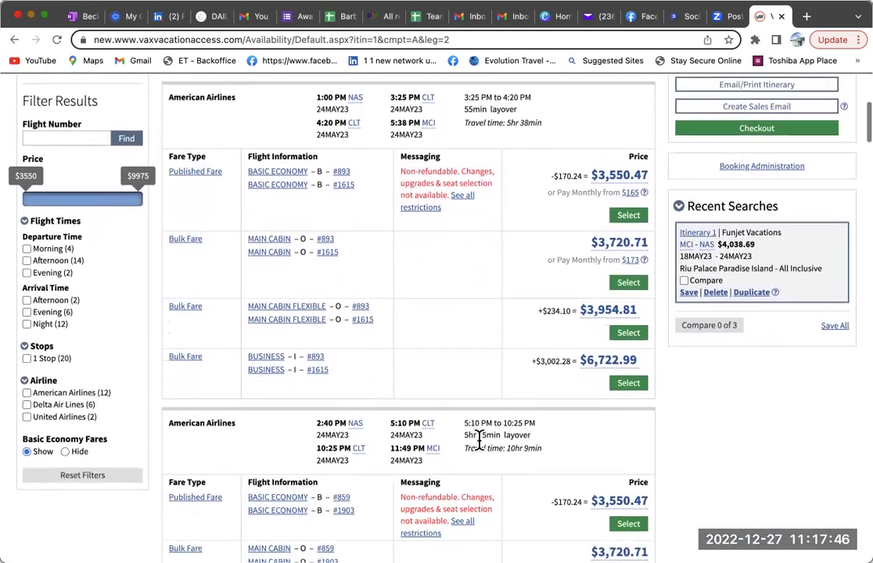
{"action": "scroll", "coordinate": [480, 440], "scroll_direction": "down", "scroll_amount": 10}
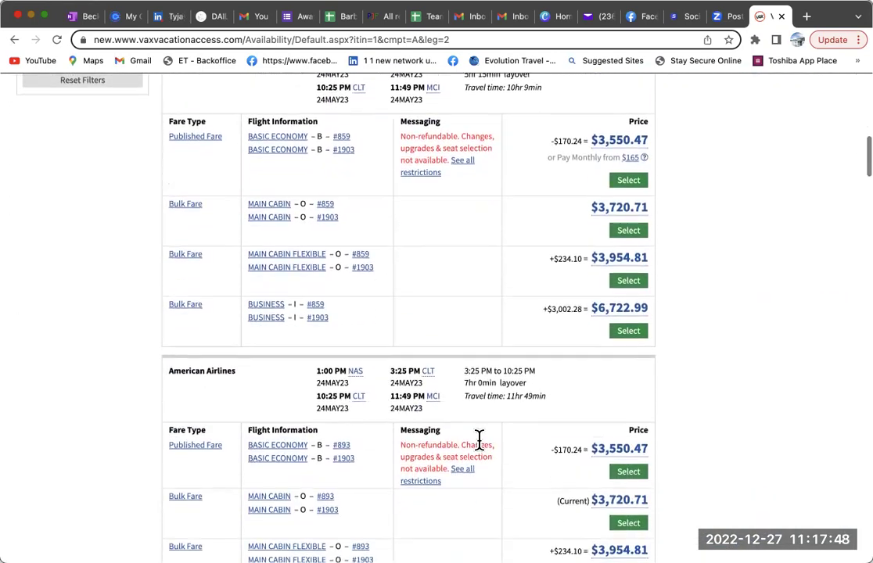
{"action": "scroll", "coordinate": [479, 450], "scroll_direction": "down", "scroll_amount": 7}
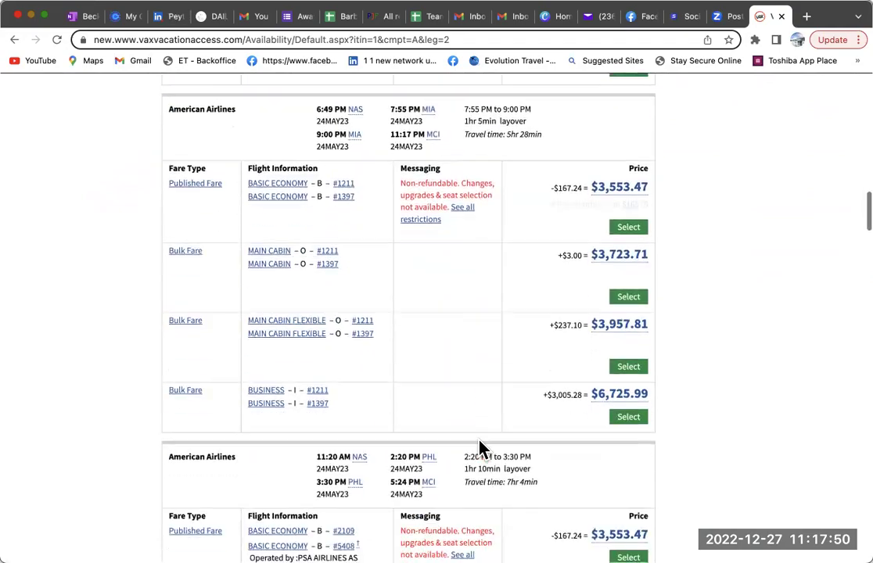
{"action": "scroll", "coordinate": [480, 450], "scroll_direction": "down", "scroll_amount": 3}
{"action": "scroll", "coordinate": [480, 442], "scroll_direction": "up", "scroll_amount": 1}
{"action": "scroll", "coordinate": [480, 441], "scroll_direction": "up", "scroll_amount": 15}
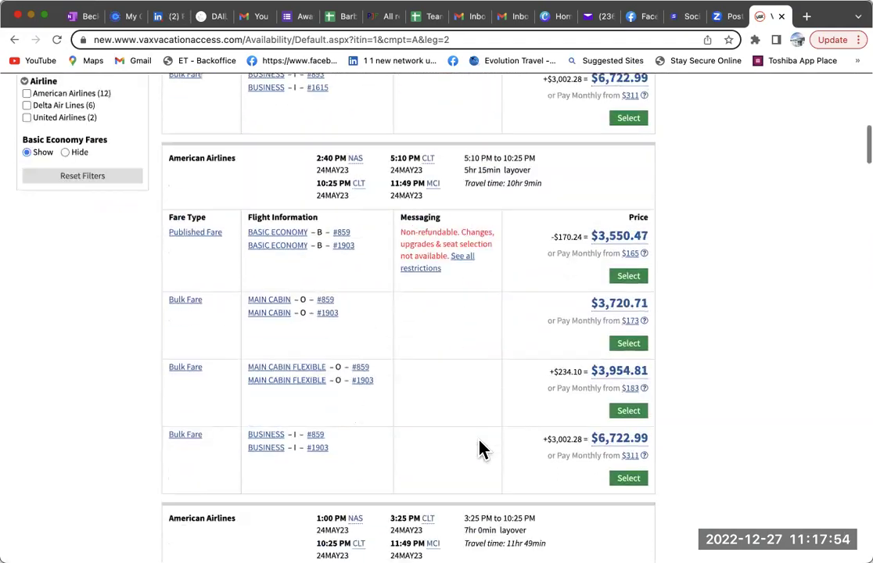
{"action": "scroll", "coordinate": [479, 440], "scroll_direction": "down", "scroll_amount": 1}
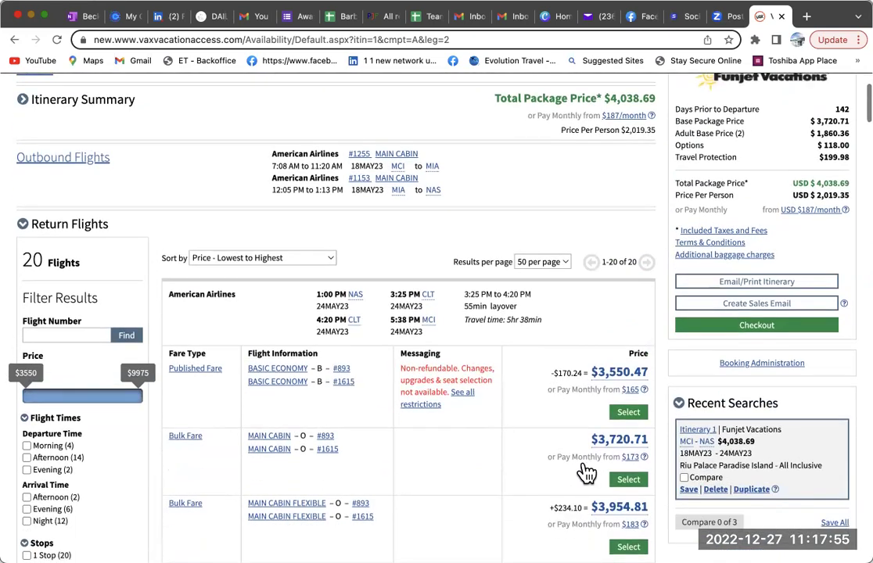
{"action": "left_click", "coordinate": [628, 480]}
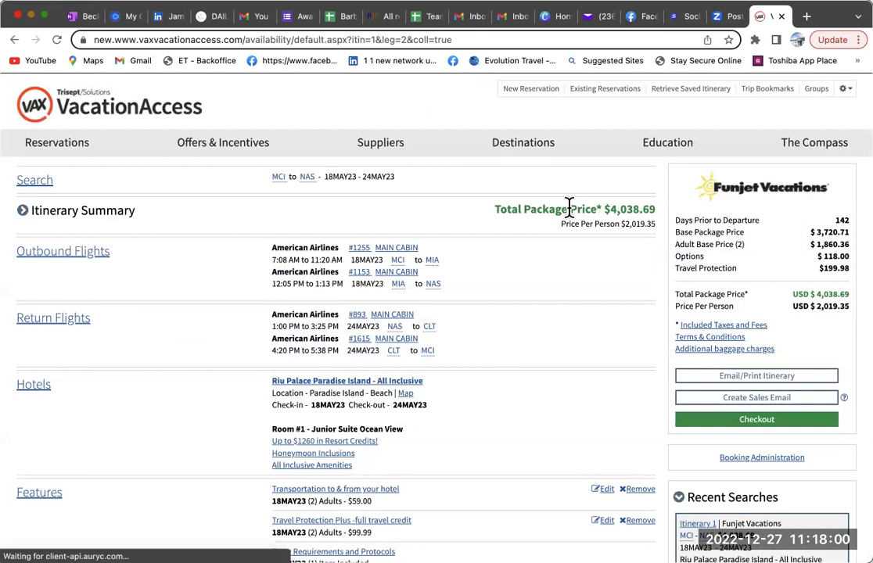
{"action": "scroll", "coordinate": [266, 330], "scroll_direction": "down", "scroll_amount": 3}
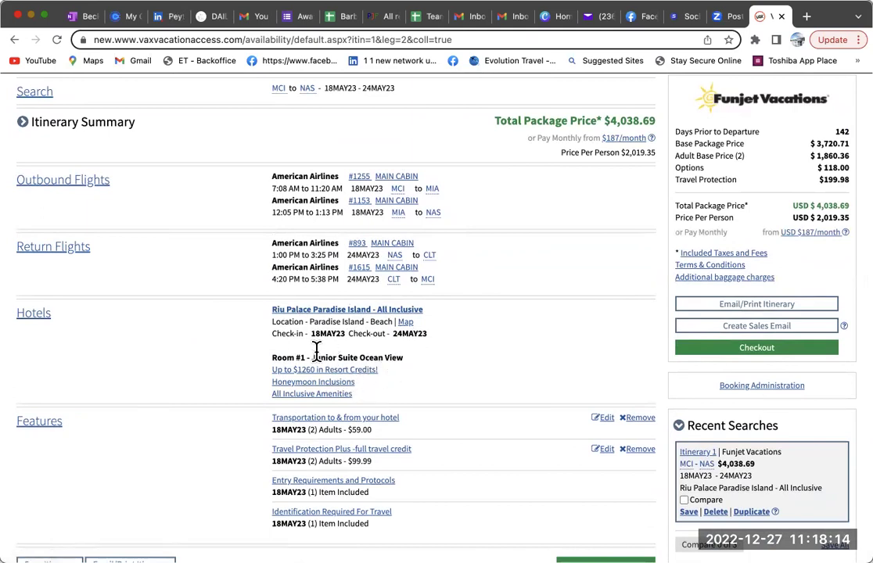
- Browse the 20 Nassau hotel options for 18–24 May, including Grand Hyatt Baha Mar and Margaritaville
{"action": "left_click", "coordinate": [29, 319]}
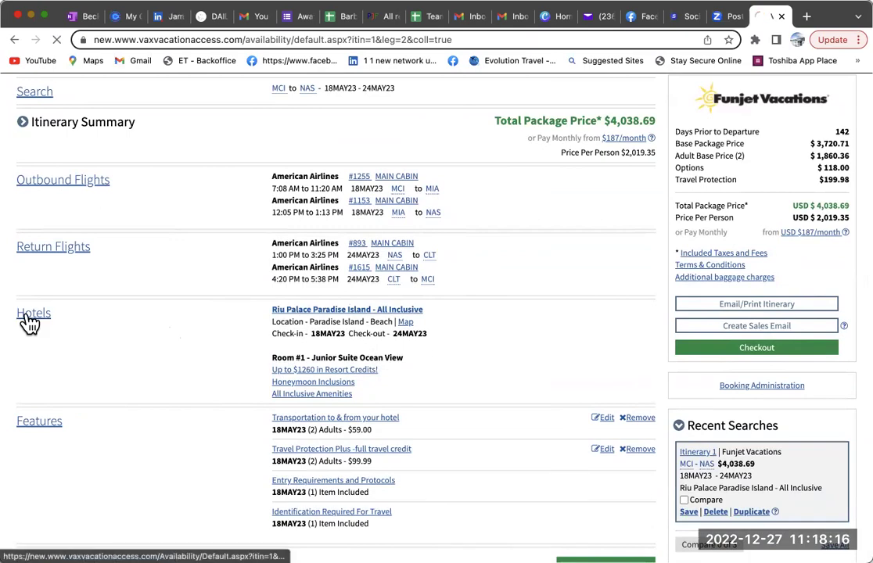
{"action": "scroll", "coordinate": [458, 432], "scroll_direction": "down", "scroll_amount": 1}
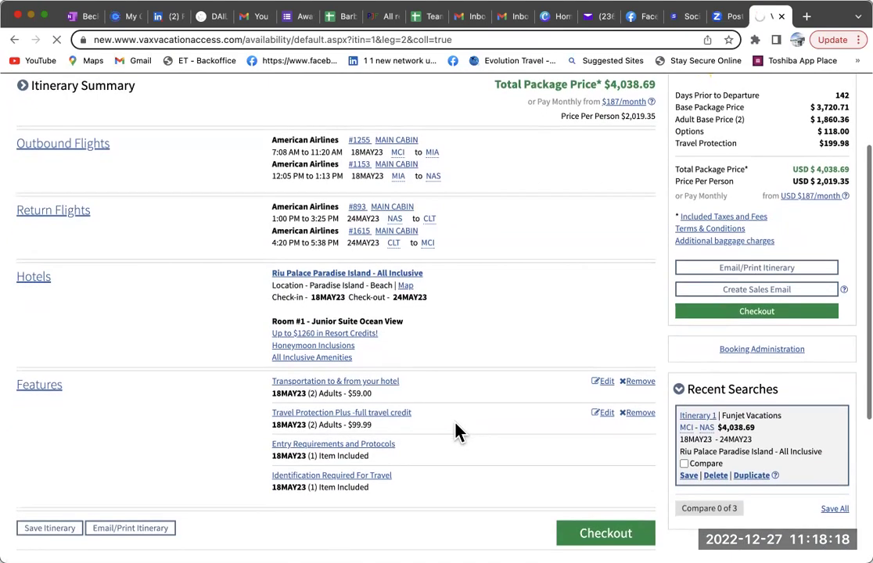
{"action": "scroll", "coordinate": [218, 450], "scroll_direction": "down", "scroll_amount": 5}
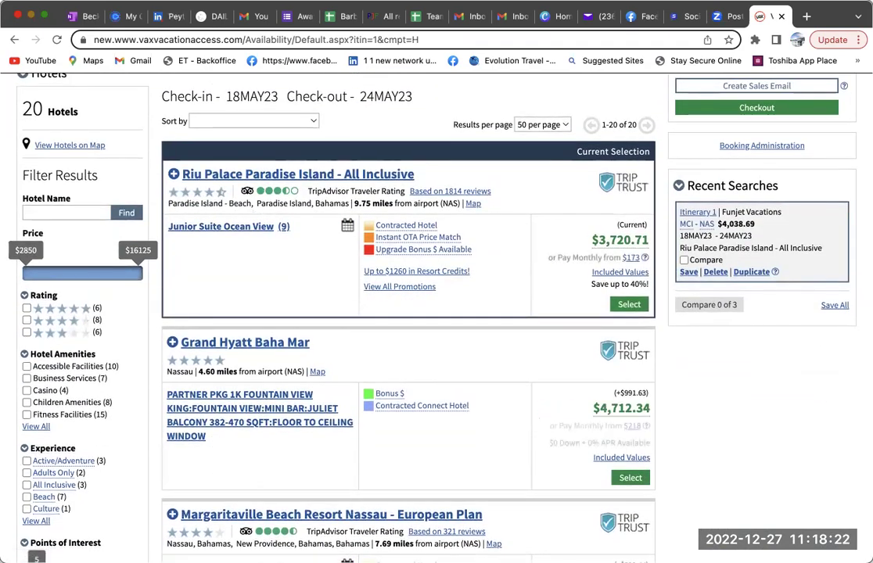
{"action": "scroll", "coordinate": [43, 131], "scroll_direction": "up", "scroll_amount": 3}
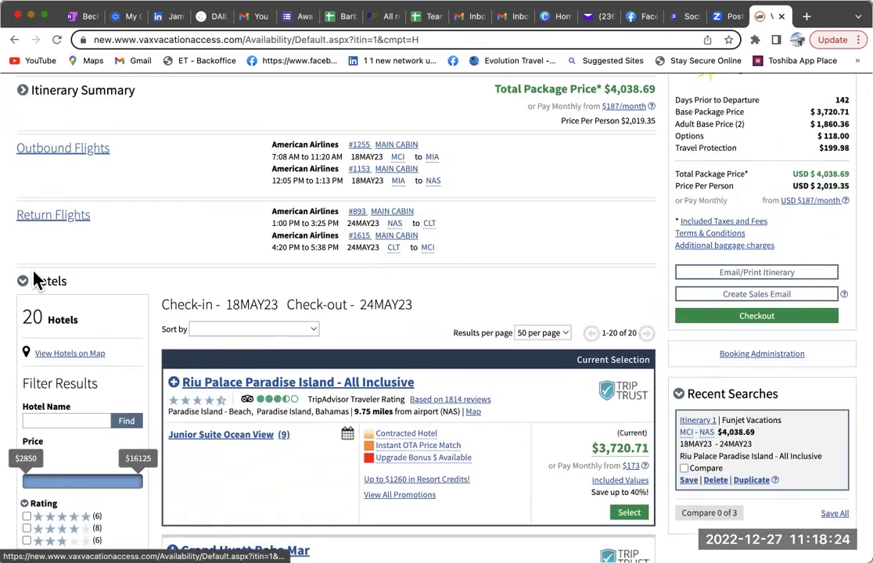
{"action": "left_click", "coordinate": [24, 284]}
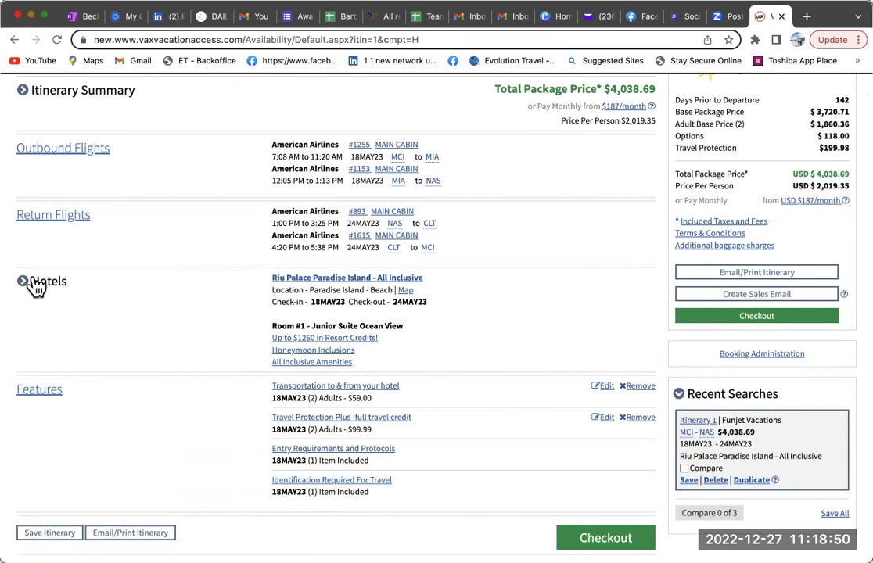
{"action": "left_click", "coordinate": [35, 286]}
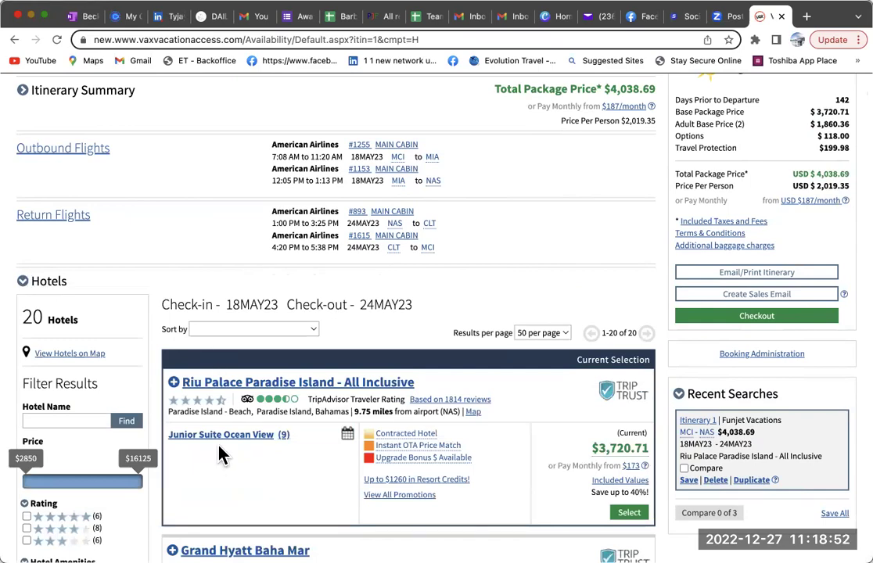
{"action": "scroll", "coordinate": [221, 454], "scroll_direction": "down", "scroll_amount": 10}
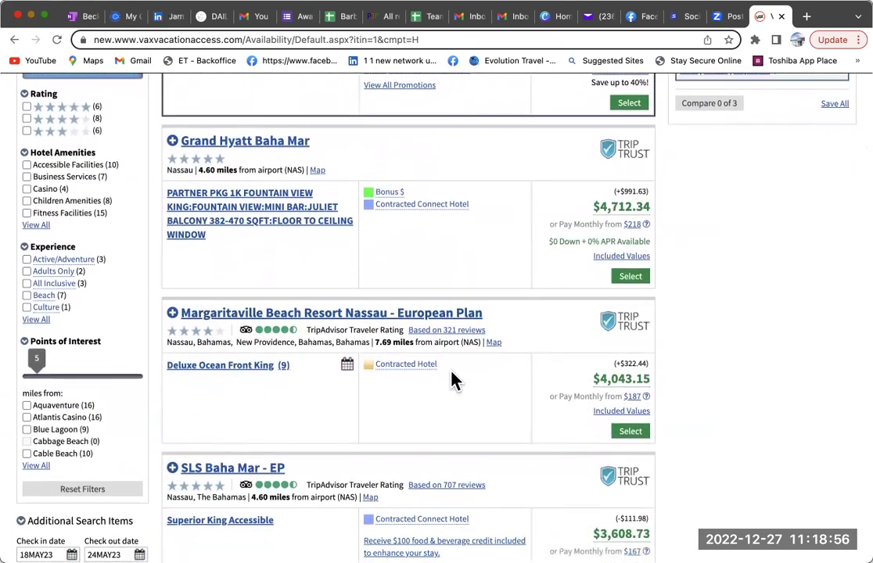
{"action": "mouse_move", "coordinate": [625, 397]}
{"action": "scroll", "coordinate": [612, 383], "scroll_direction": "up", "scroll_amount": 1}
{"action": "scroll", "coordinate": [613, 383], "scroll_direction": "up", "scroll_amount": 6}
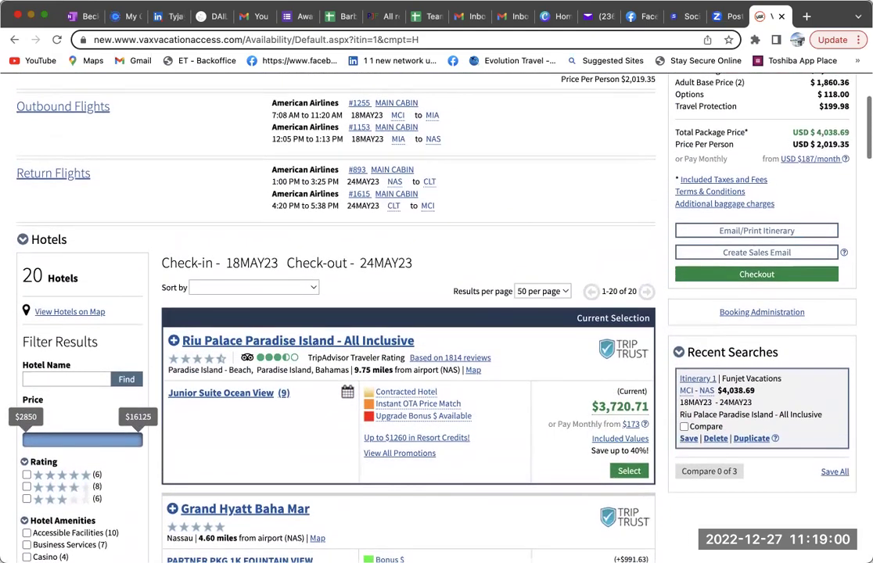
{"action": "scroll", "coordinate": [798, 141], "scroll_direction": "up", "scroll_amount": 2}
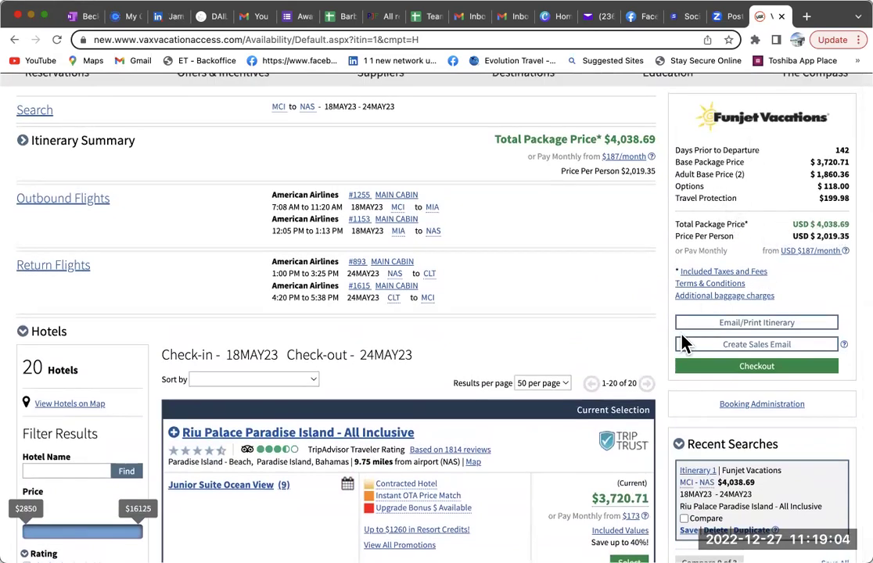
{"action": "scroll", "coordinate": [681, 343], "scroll_direction": "down", "scroll_amount": 7}
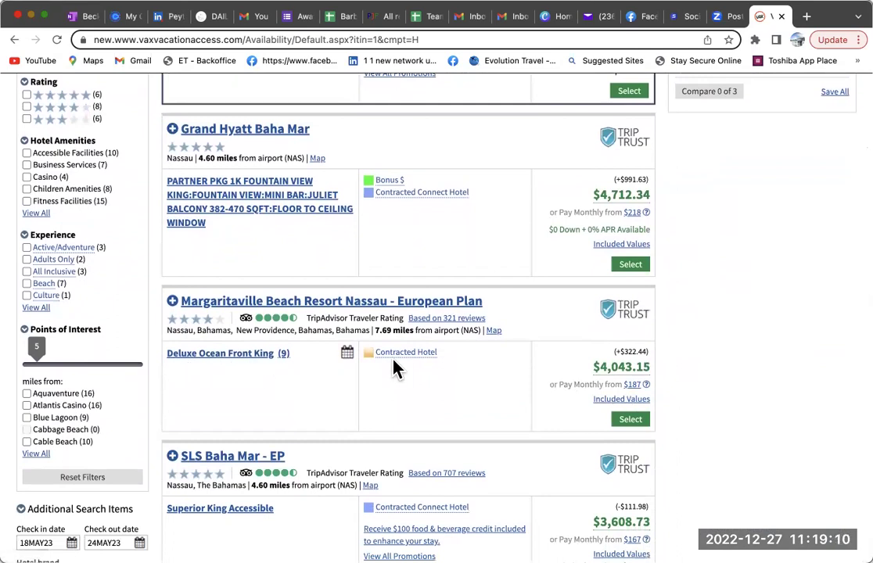
- Open Margaritaville Beach Resort Nassau details and view its beach, lobby and guestroom photos
{"action": "left_click", "coordinate": [320, 303]}
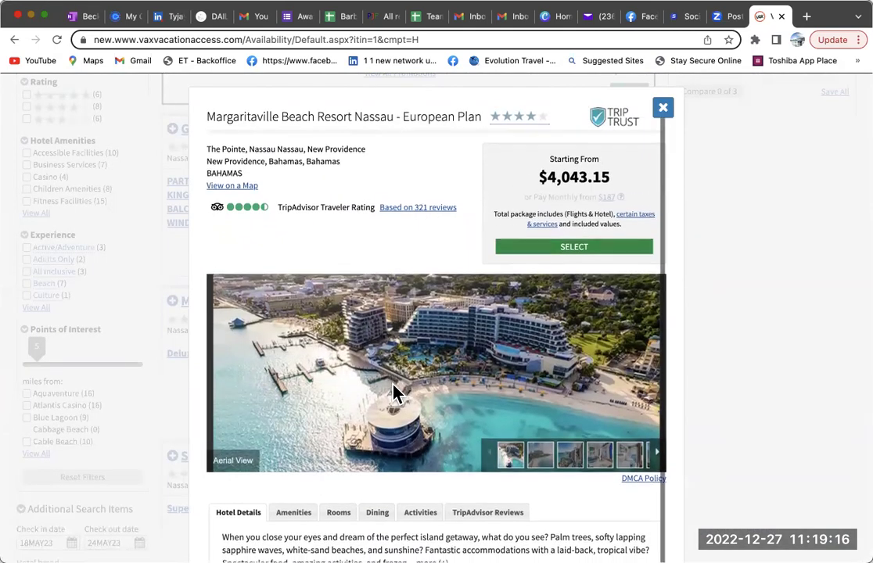
{"action": "scroll", "coordinate": [471, 418], "scroll_direction": "down", "scroll_amount": 2}
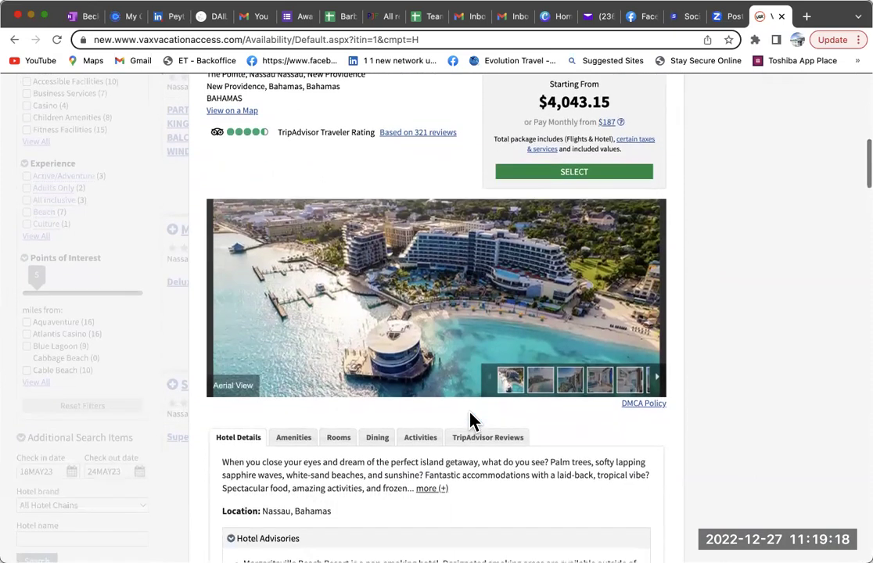
{"action": "left_click", "coordinate": [535, 383]}
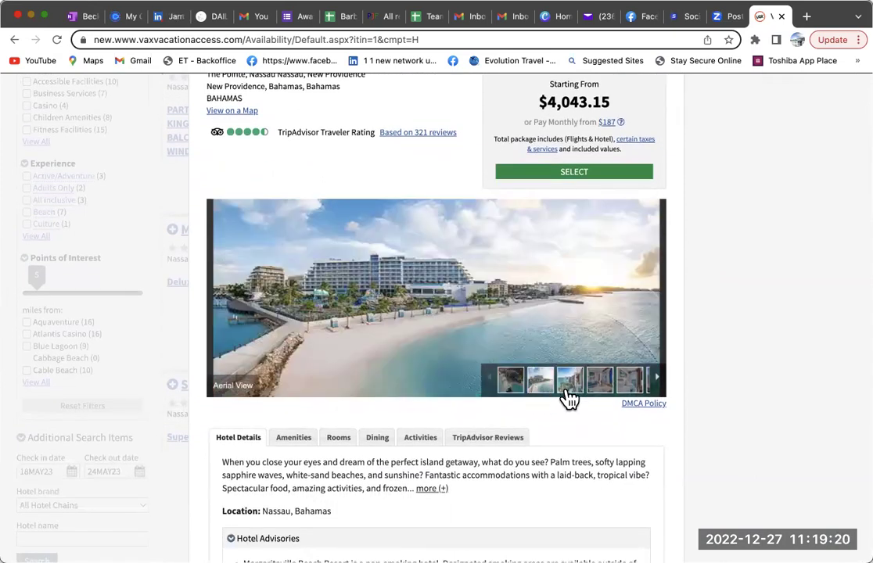
{"action": "left_click", "coordinate": [569, 389]}
{"action": "left_click", "coordinate": [599, 386]}
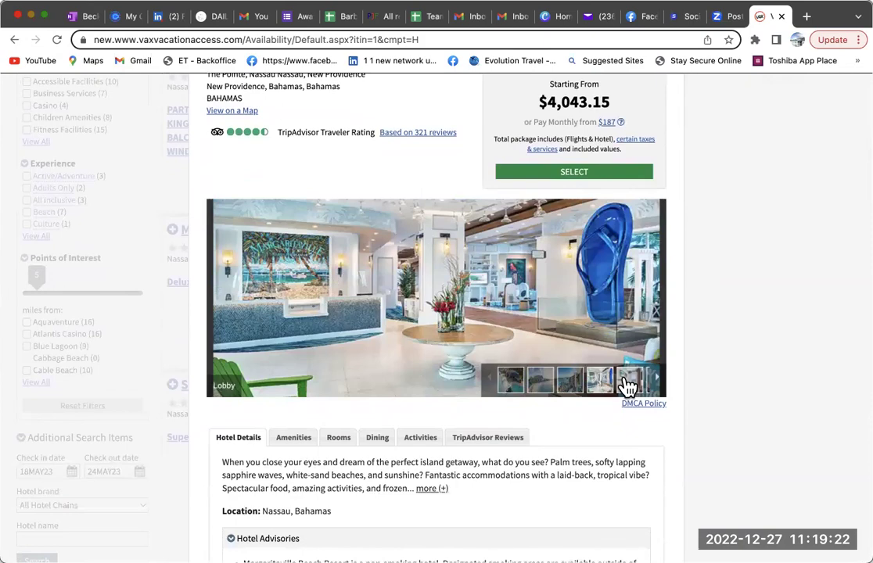
{"action": "left_click", "coordinate": [628, 383]}
{"action": "scroll", "coordinate": [467, 428], "scroll_direction": "down", "scroll_amount": 4}
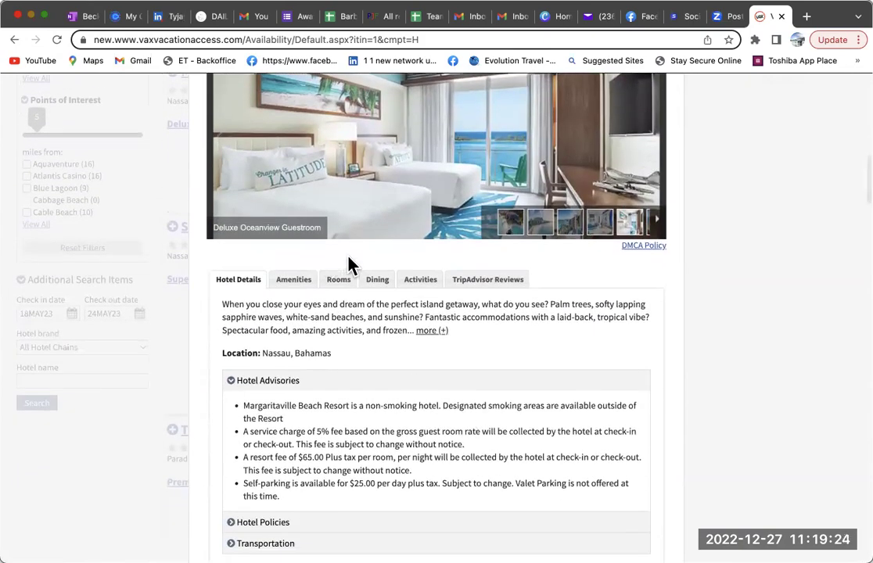
- Pick the Deluxe Ocean Front King room, bringing the package total to $4,329.13
{"action": "left_click", "coordinate": [340, 280]}
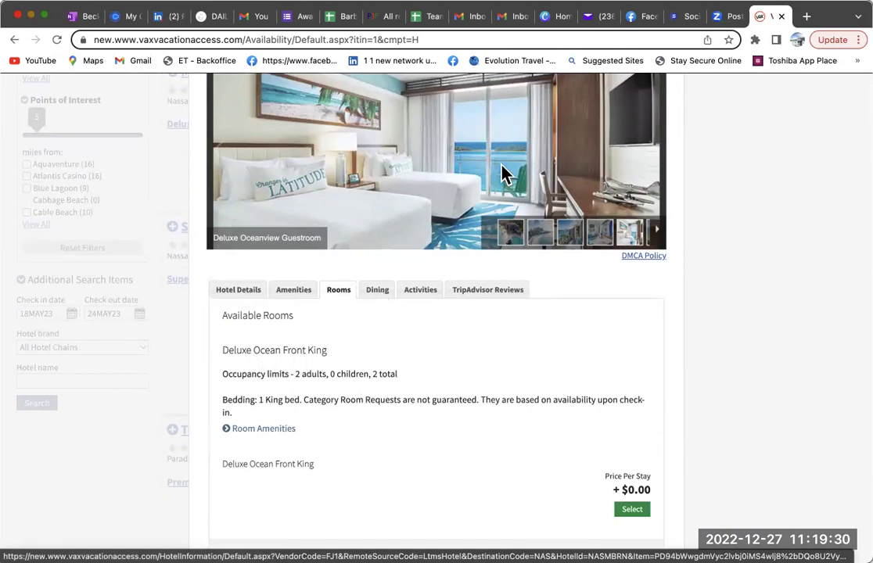
{"action": "scroll", "coordinate": [384, 405], "scroll_direction": "down", "scroll_amount": 1}
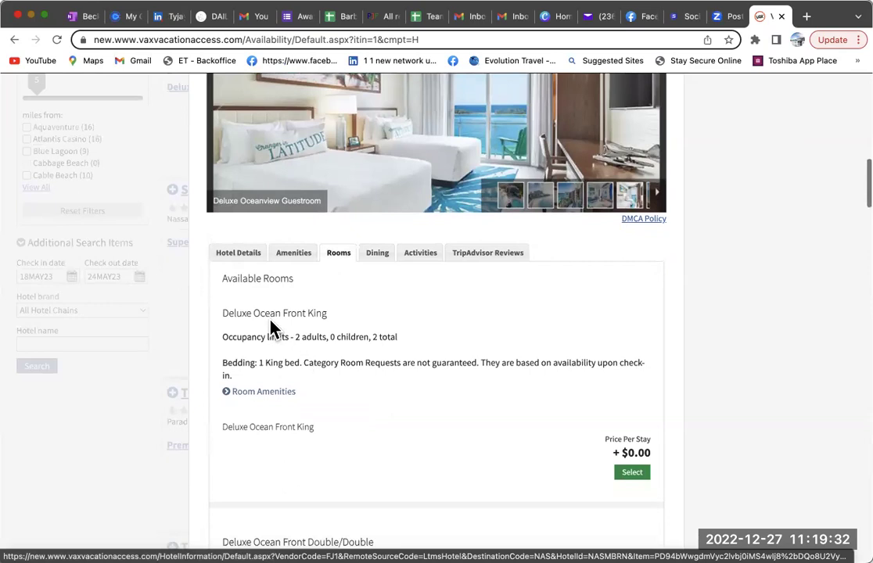
{"action": "scroll", "coordinate": [452, 469], "scroll_direction": "down", "scroll_amount": 5}
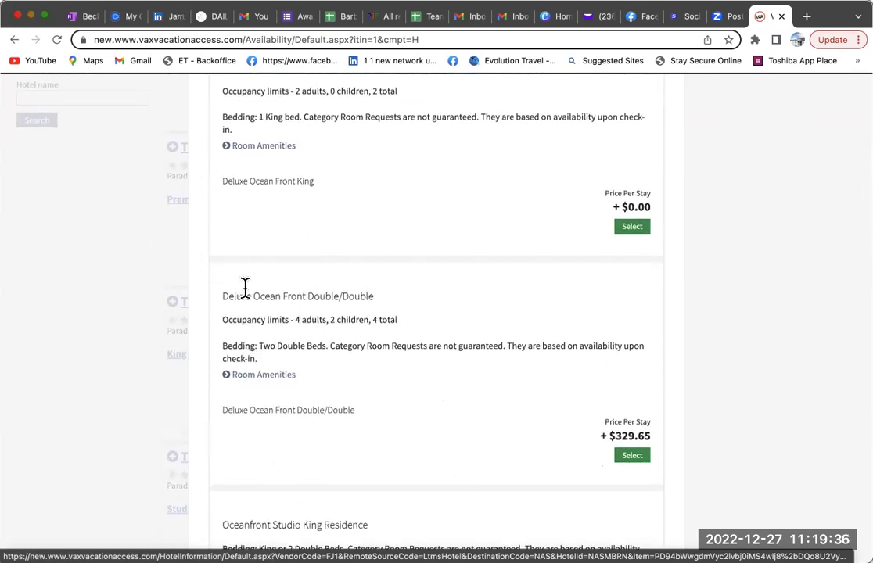
{"action": "scroll", "coordinate": [421, 323], "scroll_direction": "up", "scroll_amount": 5}
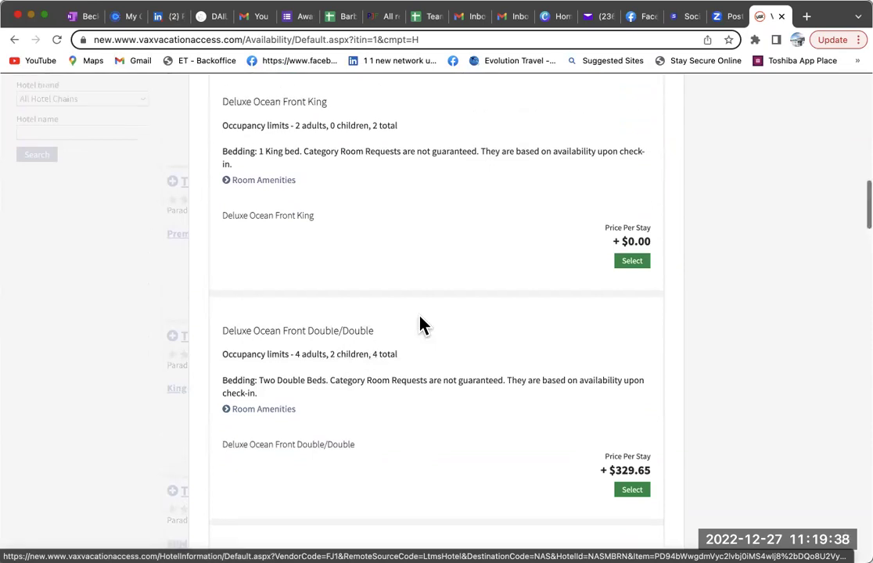
{"action": "left_click", "coordinate": [633, 436]}
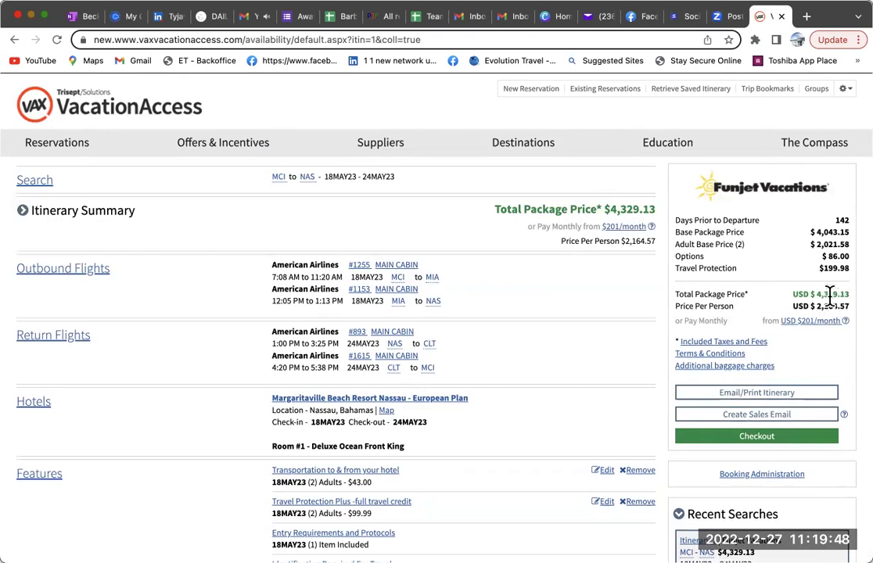
- Scroll through the 20 Nassau hotel options, with the total still $4,329.13
{"action": "scroll", "coordinate": [493, 432], "scroll_direction": "down", "scroll_amount": 3}
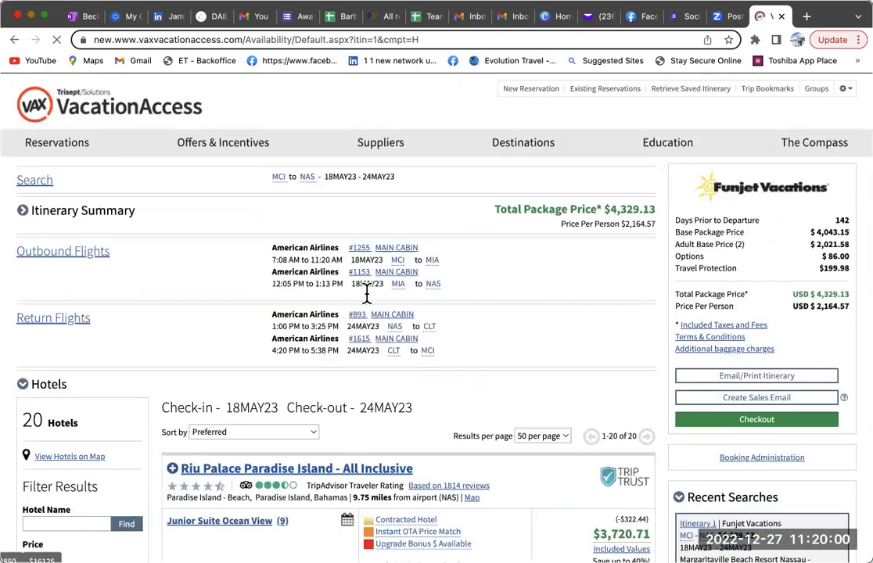
{"action": "scroll", "coordinate": [367, 292], "scroll_direction": "down", "scroll_amount": 5}
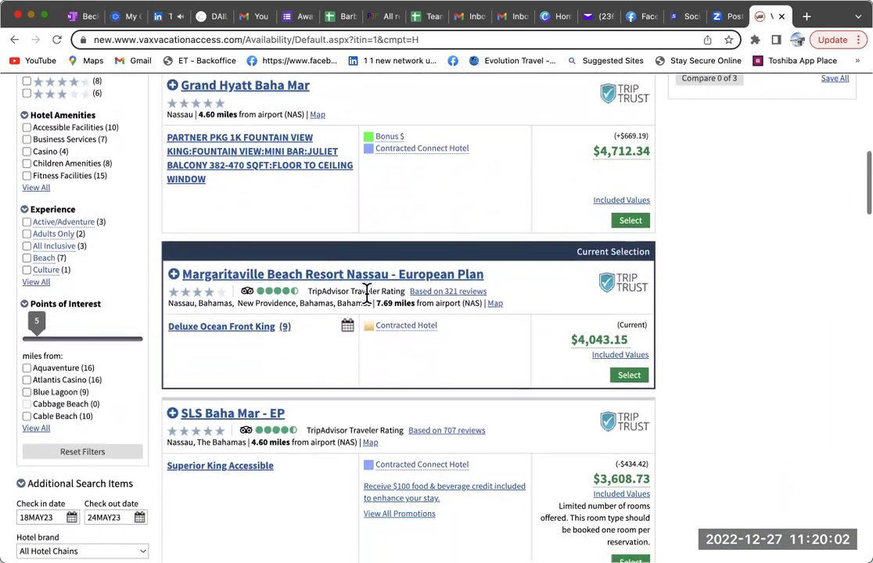
{"action": "scroll", "coordinate": [362, 430], "scroll_direction": "down", "scroll_amount": 5}
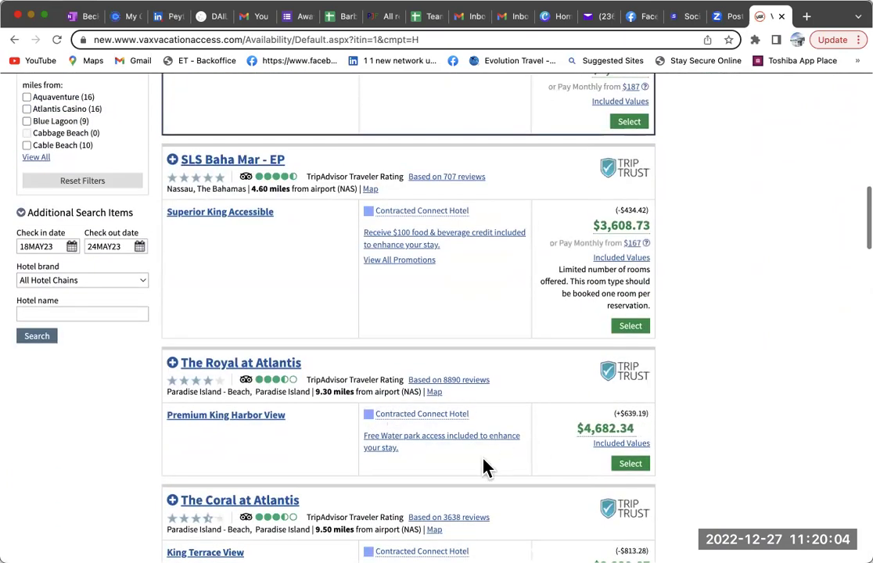
{"action": "scroll", "coordinate": [484, 468], "scroll_direction": "down", "scroll_amount": 4}
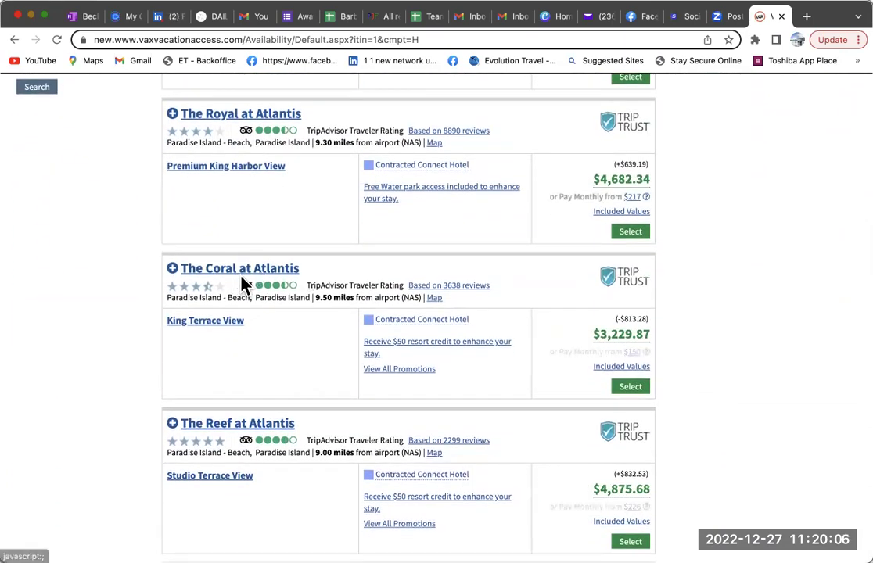
{"action": "scroll", "coordinate": [265, 387], "scroll_direction": "down", "scroll_amount": 5}
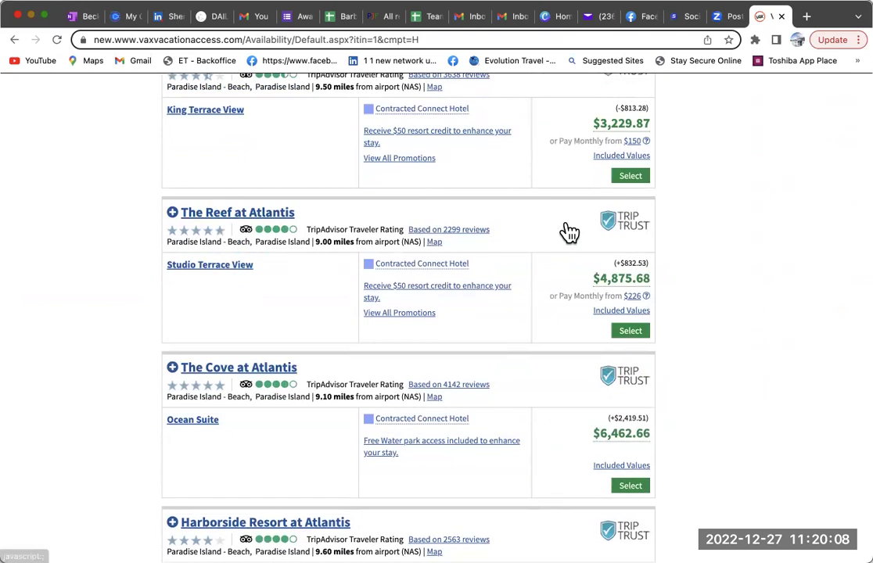
{"action": "scroll", "coordinate": [493, 450], "scroll_direction": "down", "scroll_amount": 3}
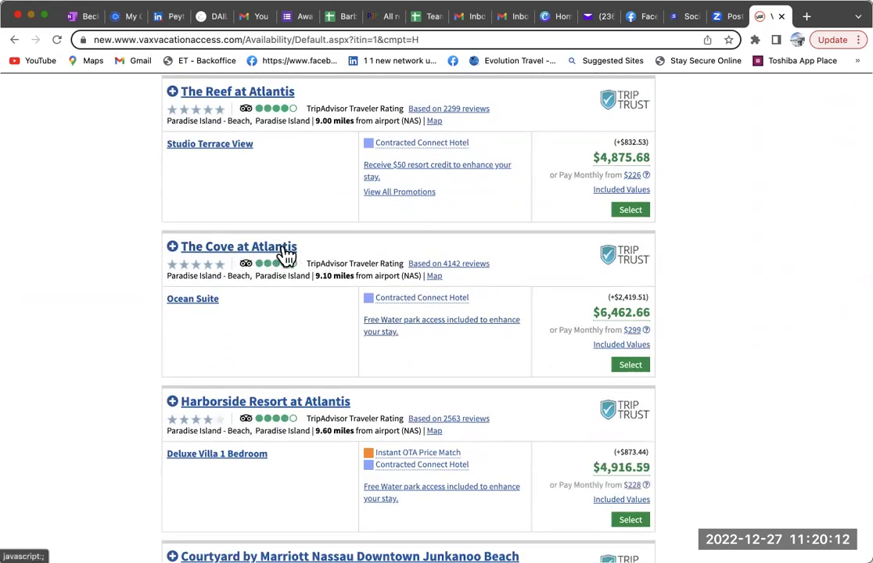
{"action": "scroll", "coordinate": [283, 254], "scroll_direction": "down", "scroll_amount": 1}
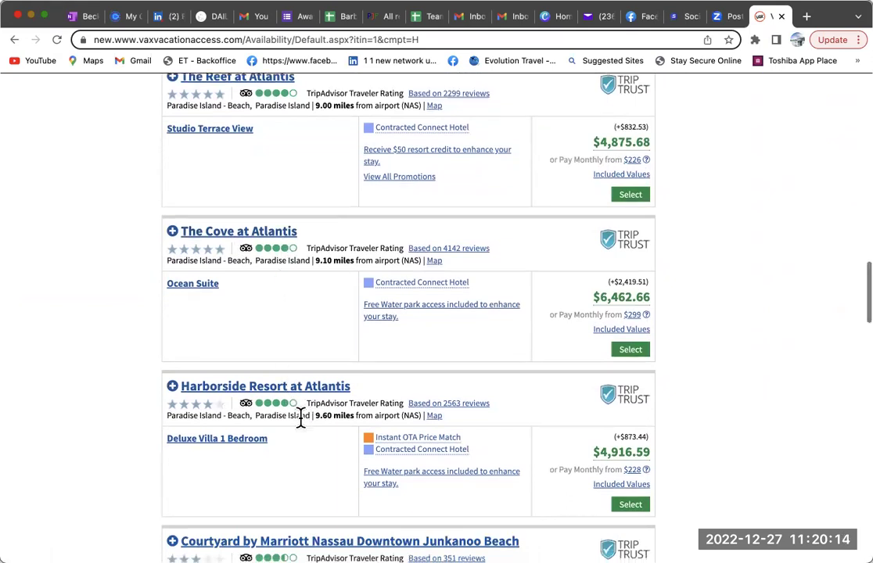
{"action": "scroll", "coordinate": [302, 422], "scroll_direction": "down", "scroll_amount": 5}
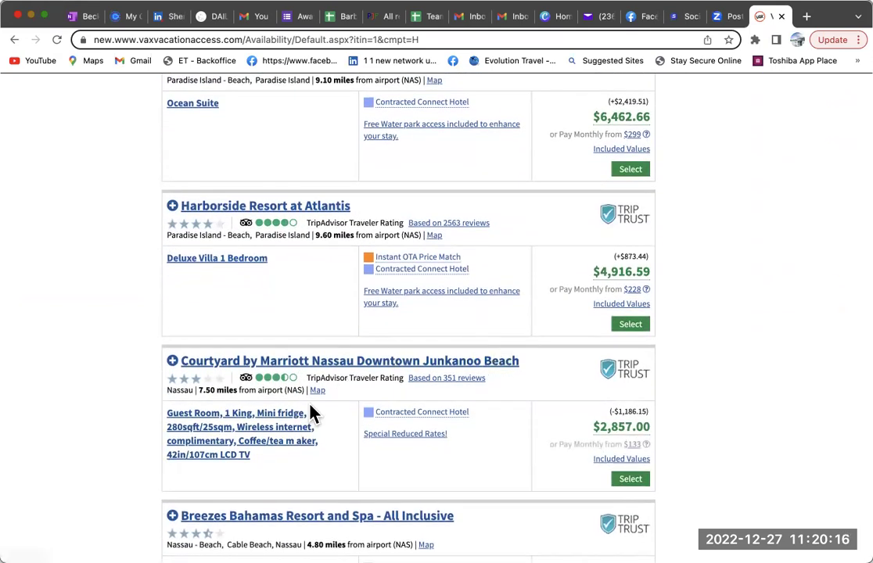
{"action": "scroll", "coordinate": [311, 408], "scroll_direction": "down", "scroll_amount": 5}
{"action": "scroll", "coordinate": [311, 413], "scroll_direction": "down", "scroll_amount": 1}
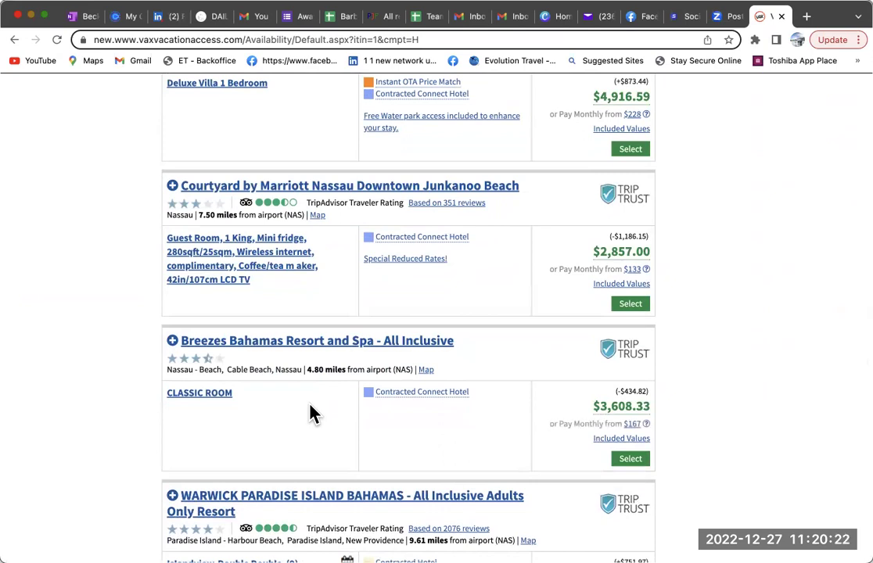
{"action": "scroll", "coordinate": [311, 413], "scroll_direction": "down", "scroll_amount": 2}
{"action": "scroll", "coordinate": [311, 413], "scroll_direction": "down", "scroll_amount": 10}
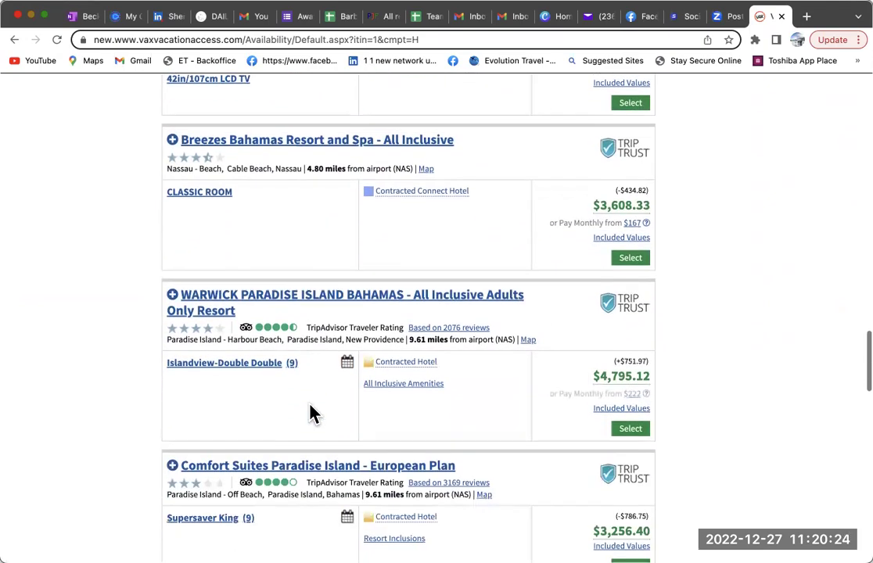
{"action": "scroll", "coordinate": [310, 413], "scroll_direction": "down", "scroll_amount": 15}
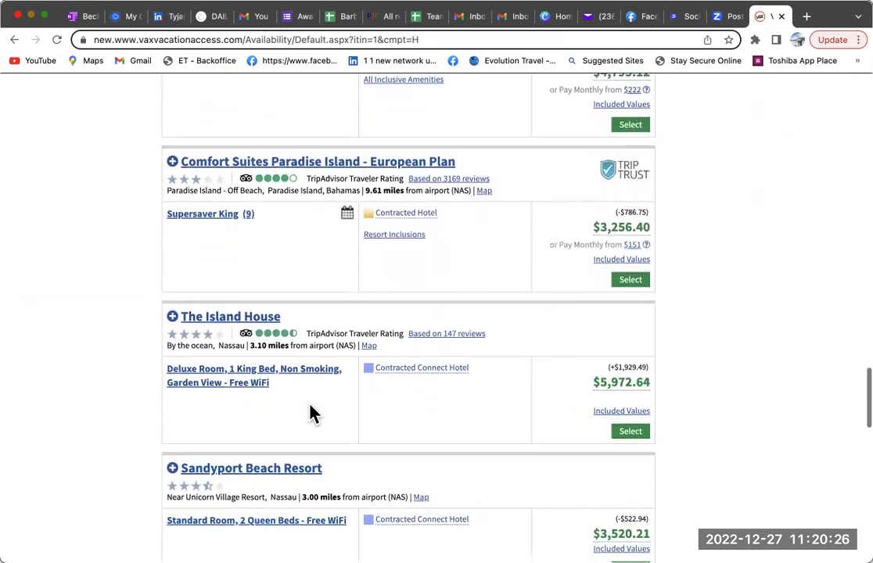
{"action": "scroll", "coordinate": [310, 413], "scroll_direction": "down", "scroll_amount": 6}
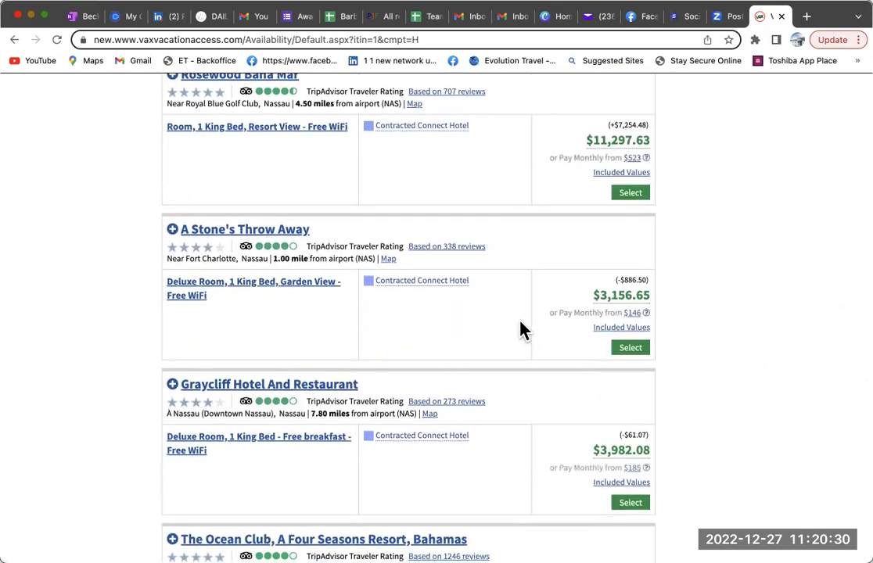
{"action": "scroll", "coordinate": [268, 241], "scroll_direction": "down", "scroll_amount": 10}
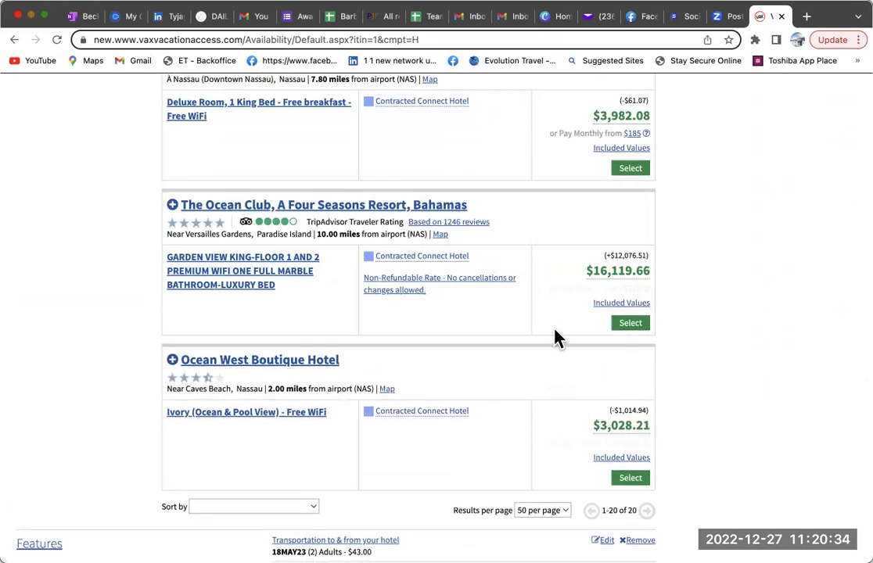
{"action": "scroll", "coordinate": [361, 395], "scroll_direction": "down", "scroll_amount": 2}
{"action": "scroll", "coordinate": [361, 395], "scroll_direction": "down", "scroll_amount": 1}
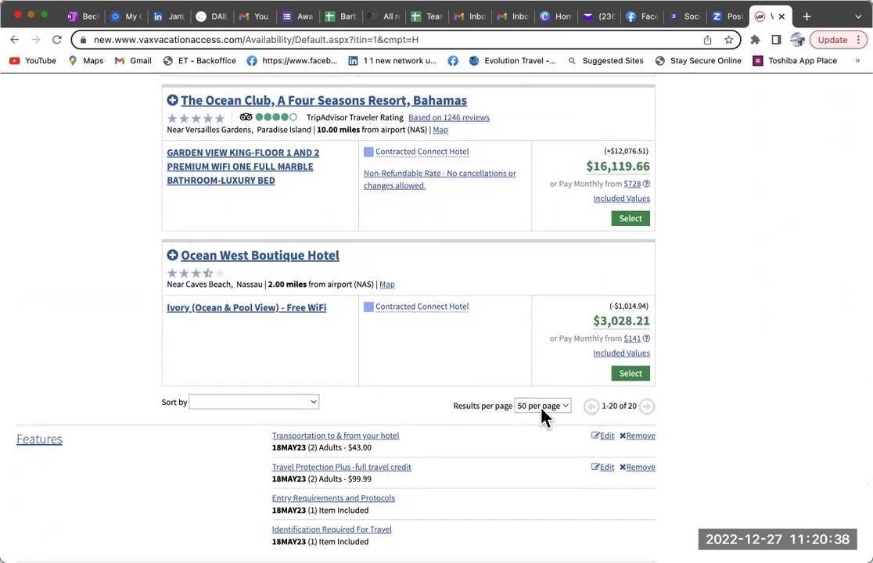
{"action": "scroll", "coordinate": [512, 409], "scroll_direction": "up", "scroll_amount": 15}
{"action": "scroll", "coordinate": [510, 409], "scroll_direction": "up", "scroll_amount": 10}
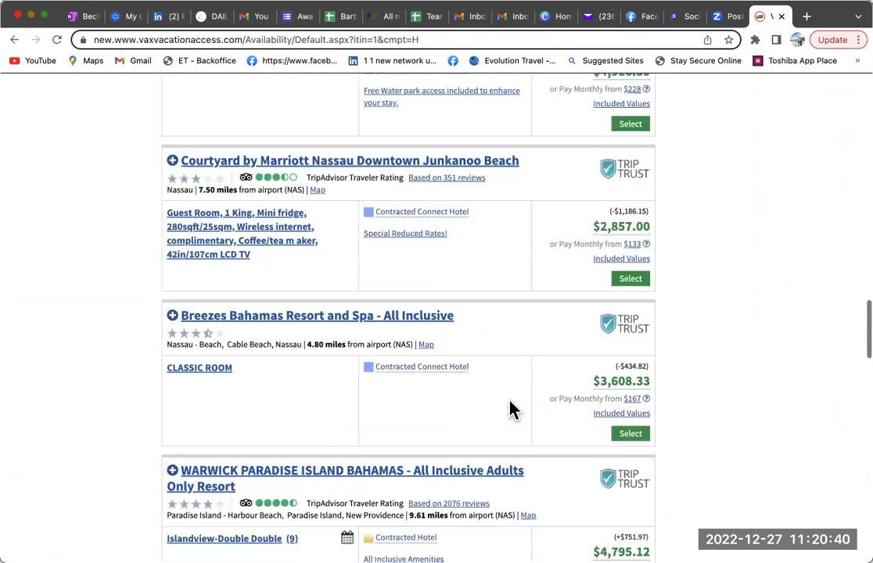
{"action": "scroll", "coordinate": [511, 409], "scroll_direction": "up", "scroll_amount": 3}
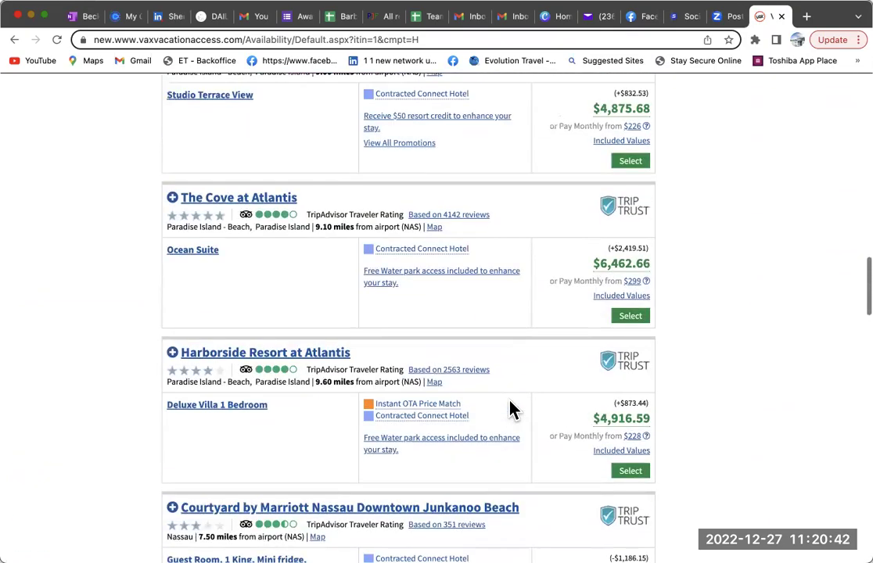
{"action": "scroll", "coordinate": [472, 313], "scroll_direction": "up", "scroll_amount": 5}
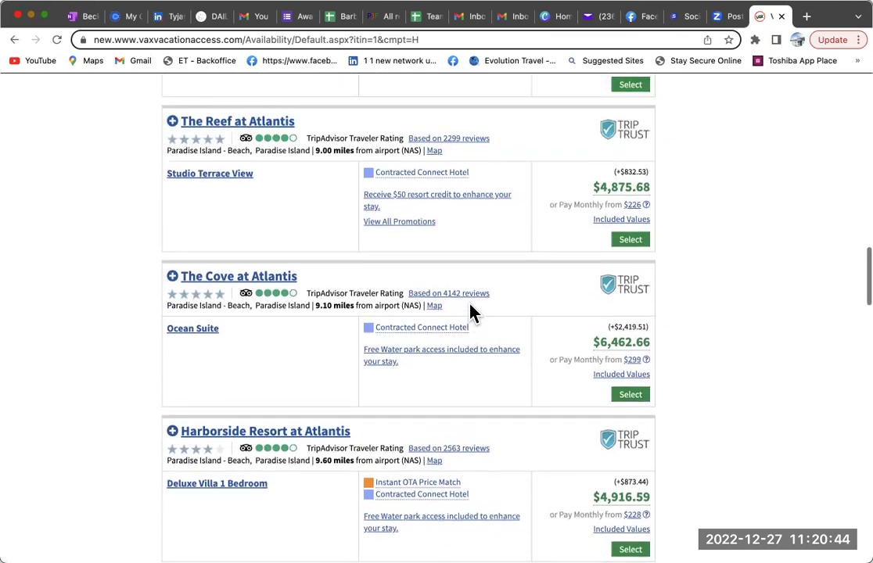
{"action": "scroll", "coordinate": [435, 369], "scroll_direction": "up", "scroll_amount": 1}
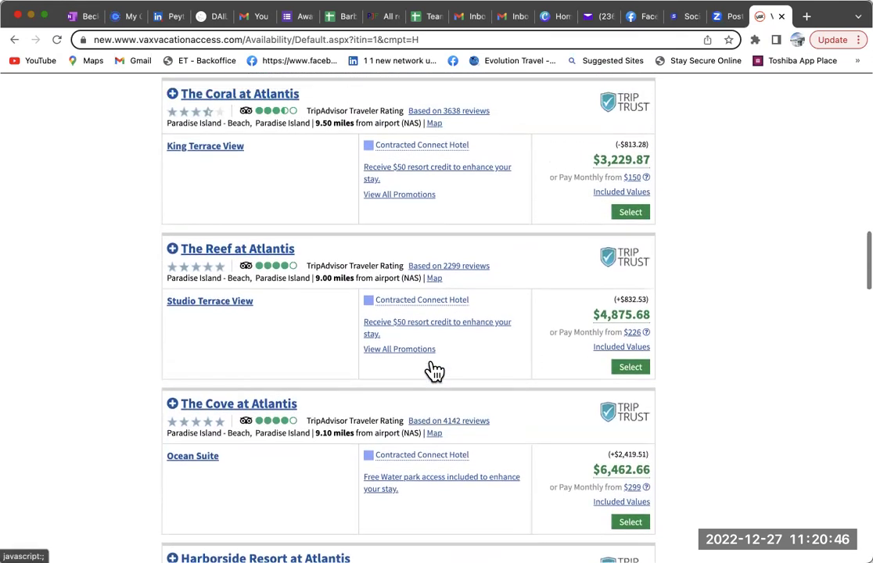
{"action": "scroll", "coordinate": [346, 298], "scroll_direction": "up", "scroll_amount": 2}
{"action": "scroll", "coordinate": [347, 297], "scroll_direction": "up", "scroll_amount": 1}
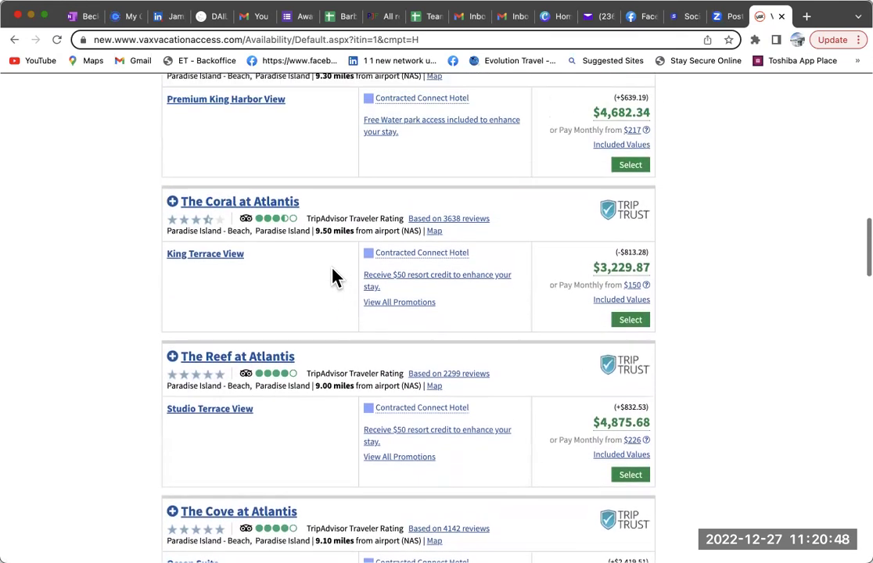
- Open The Coral at Atlantis details and view its lobby lounge and King Water View guestroom photos
{"action": "left_click", "coordinate": [248, 209]}
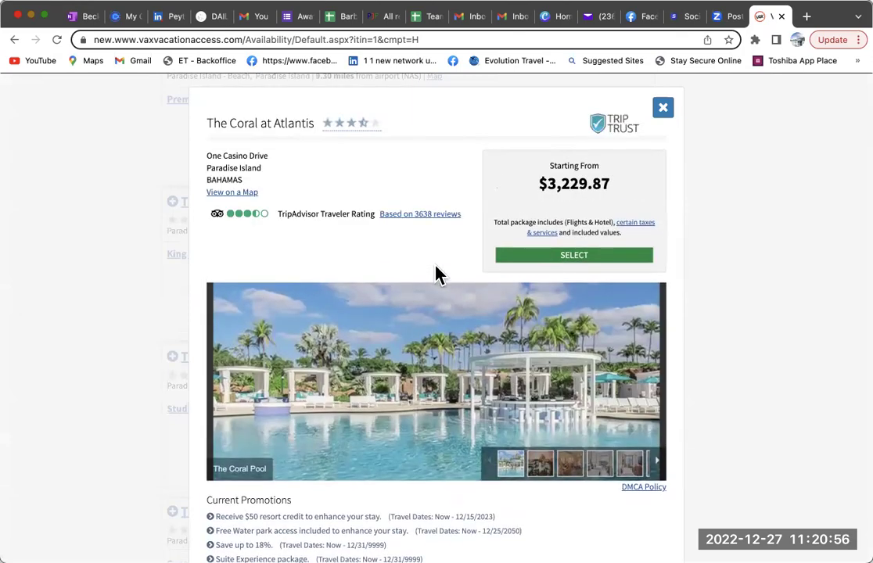
{"action": "left_click", "coordinate": [542, 465]}
{"action": "left_click", "coordinate": [567, 466]}
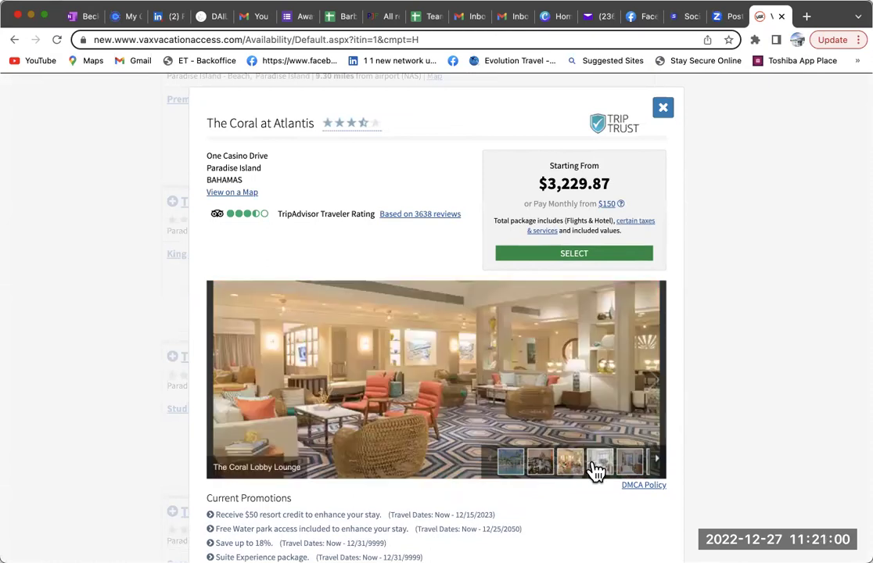
{"action": "left_click", "coordinate": [598, 467]}
{"action": "left_click", "coordinate": [631, 467]}
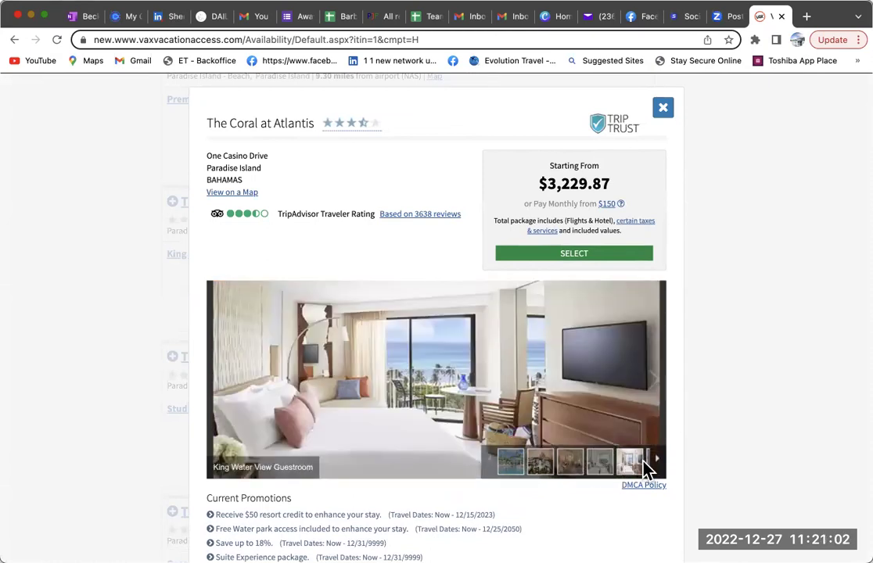
{"action": "left_click", "coordinate": [655, 466]}
{"action": "scroll", "coordinate": [501, 512], "scroll_direction": "down", "scroll_amount": 1}
{"action": "scroll", "coordinate": [501, 512], "scroll_direction": "down", "scroll_amount": 4}
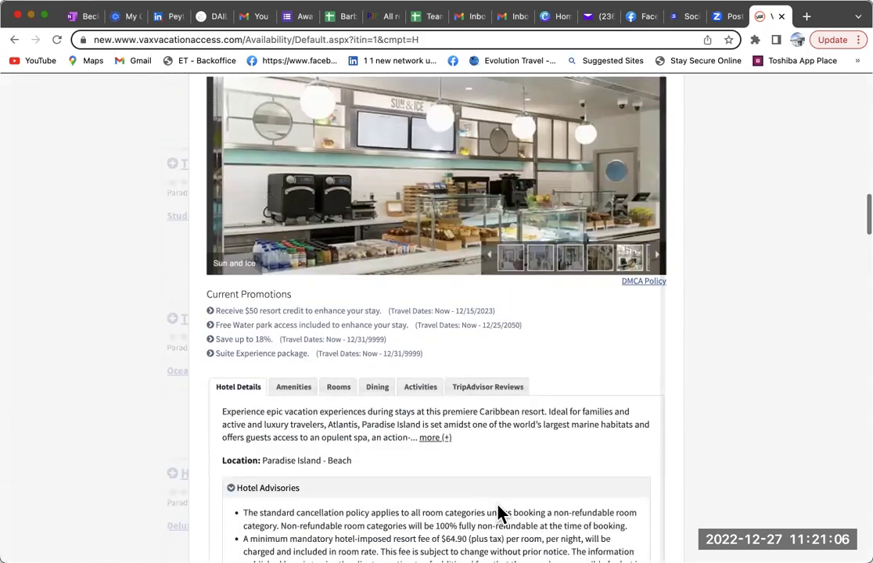
- Select the King Water View room at +$174.58, making the total $3,722.43
{"action": "left_click", "coordinate": [341, 287]}
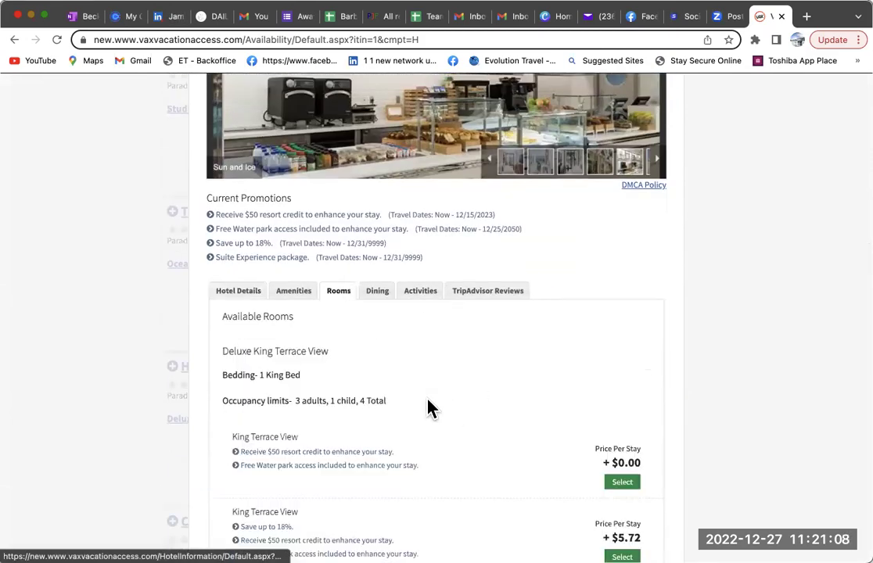
{"action": "scroll", "coordinate": [405, 456], "scroll_direction": "down", "scroll_amount": 4}
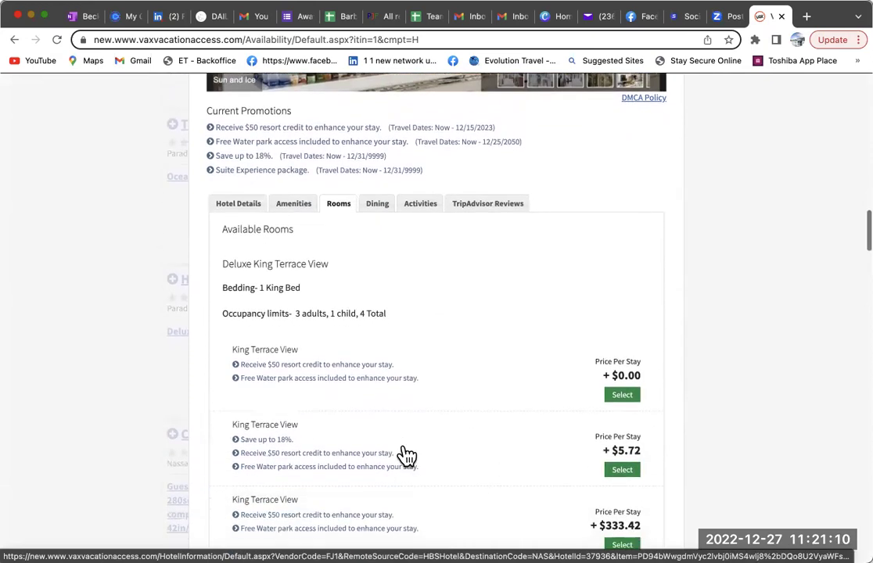
{"action": "scroll", "coordinate": [405, 456], "scroll_direction": "down", "scroll_amount": 1}
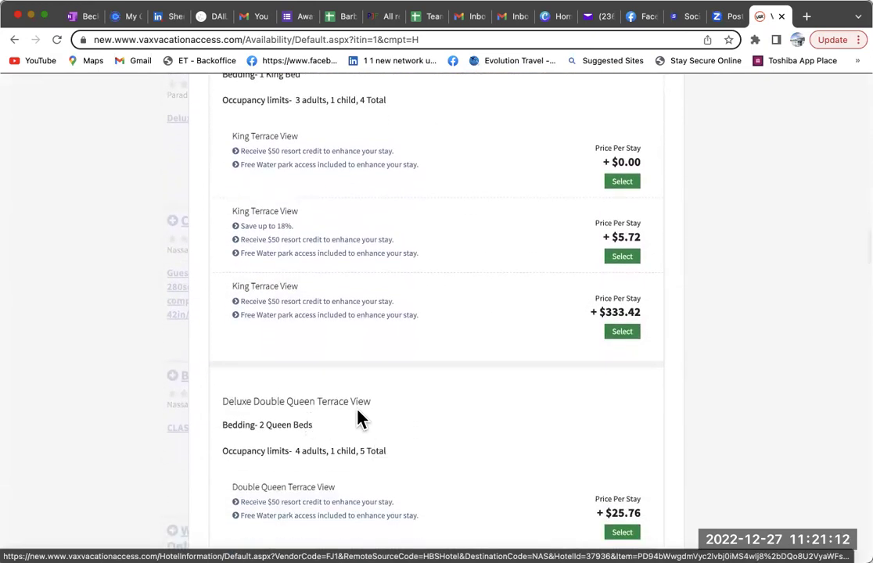
{"action": "scroll", "coordinate": [360, 420], "scroll_direction": "down", "scroll_amount": 5}
{"action": "scroll", "coordinate": [365, 424], "scroll_direction": "down", "scroll_amount": 3}
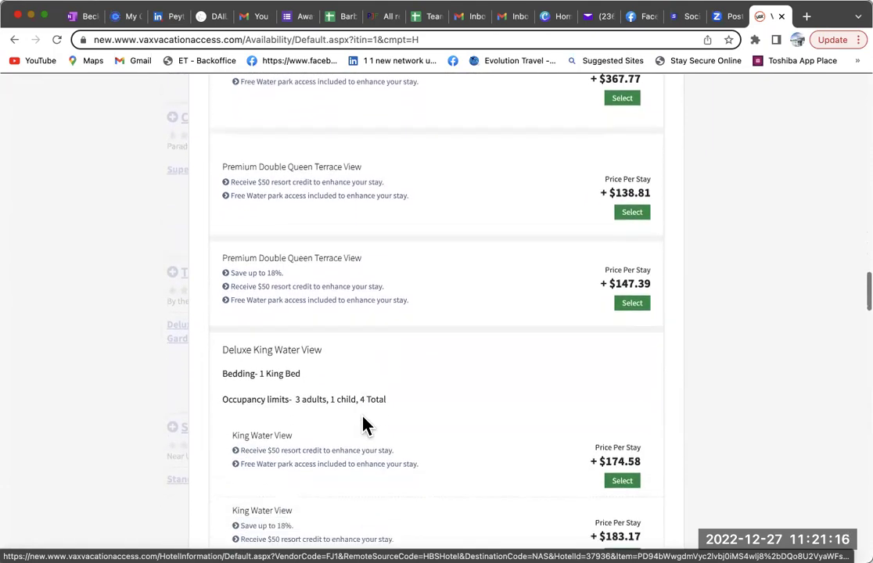
{"action": "scroll", "coordinate": [364, 424], "scroll_direction": "down", "scroll_amount": 1}
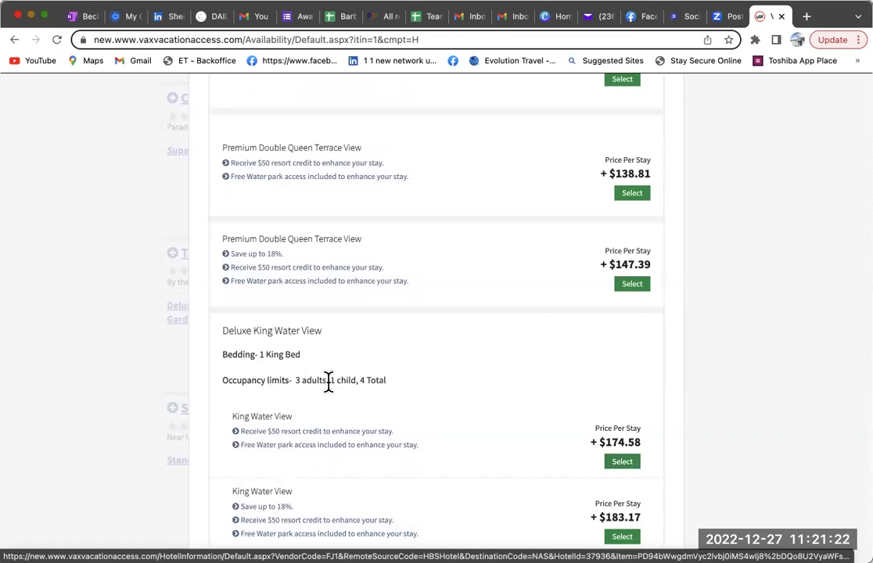
{"action": "scroll", "coordinate": [356, 428], "scroll_direction": "down", "scroll_amount": 3}
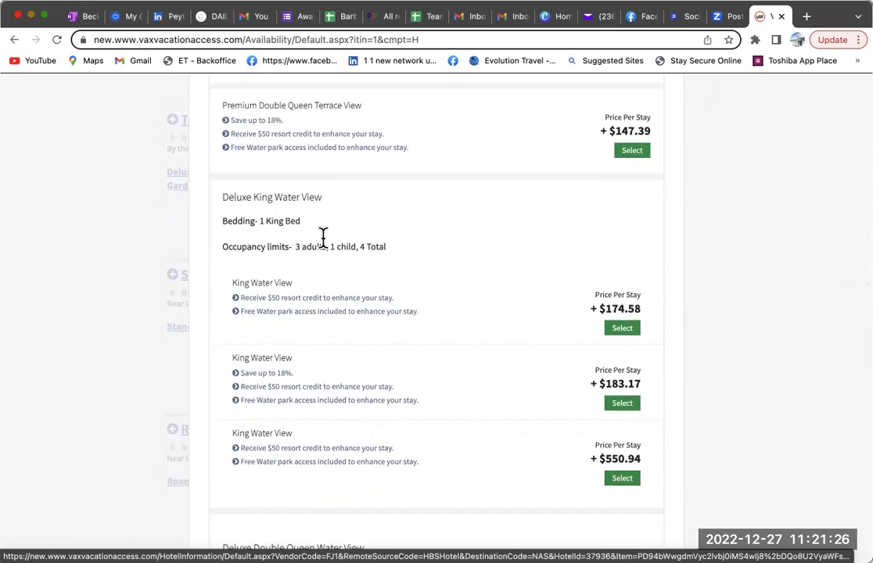
{"action": "left_click", "coordinate": [623, 328]}
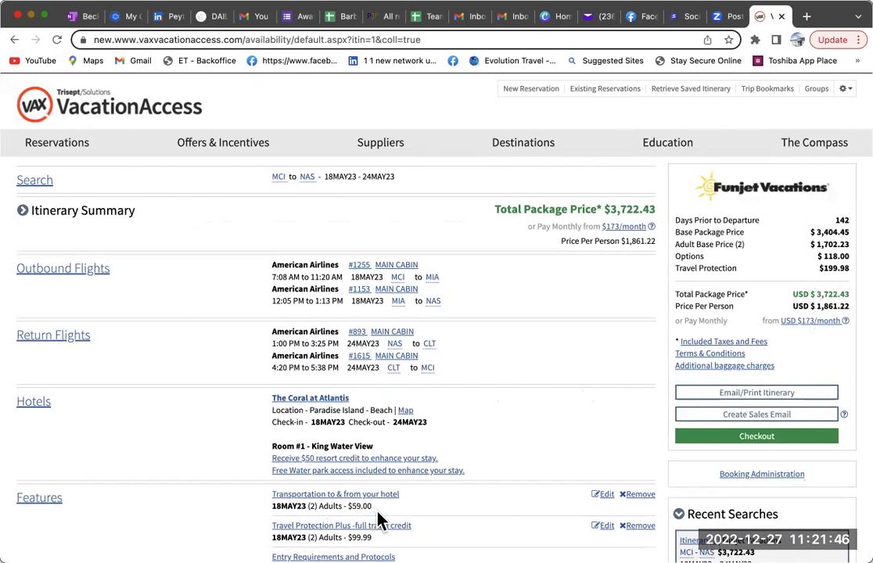
{"action": "scroll", "coordinate": [376, 508], "scroll_direction": "down", "scroll_amount": 3}
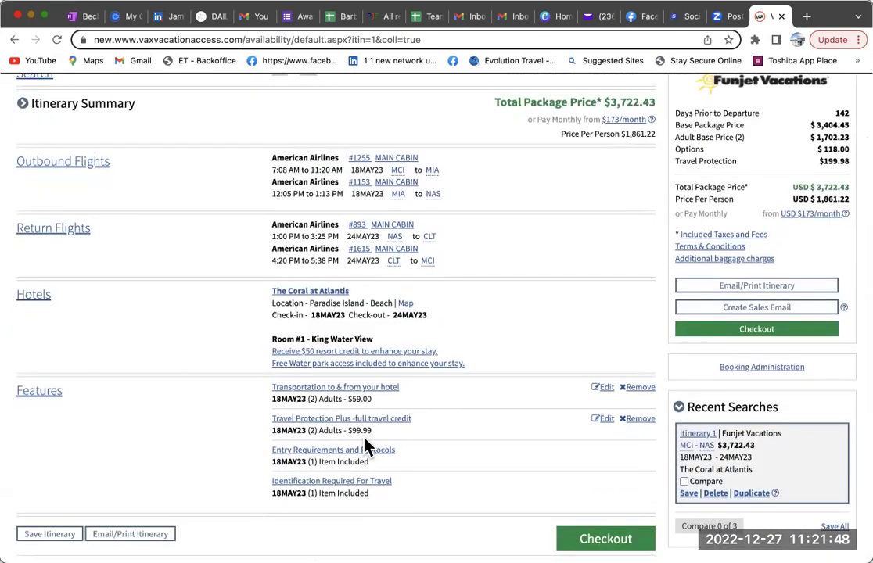
{"action": "scroll", "coordinate": [368, 446], "scroll_direction": "down", "scroll_amount": 2}
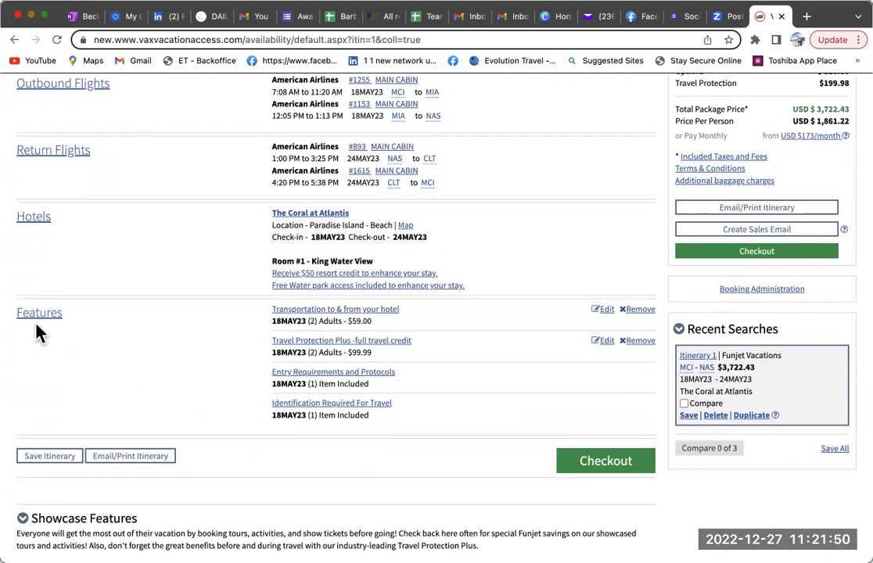
- Show the 26 Nassau add-ons and scroll to the tours, including Harbour Island ferries and private vans
{"action": "left_click", "coordinate": [34, 316]}
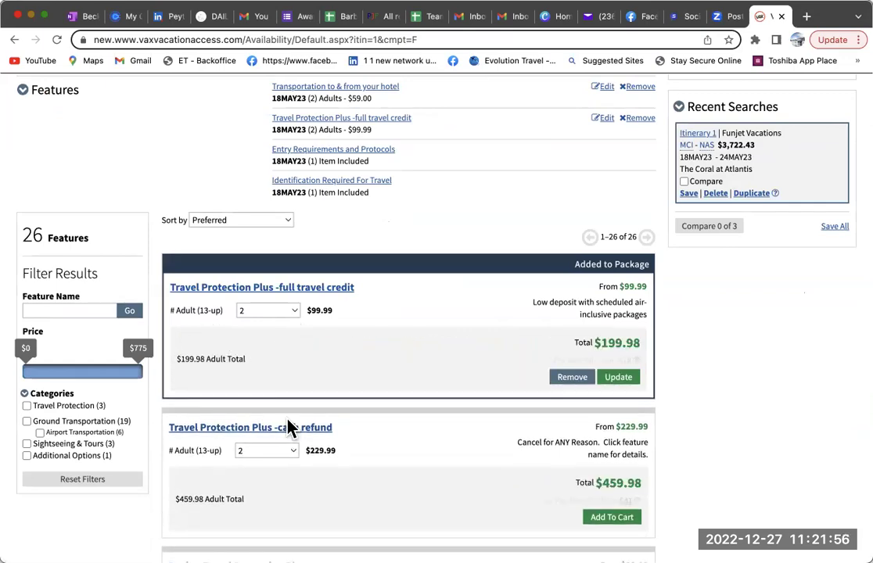
{"action": "scroll", "coordinate": [289, 425], "scroll_direction": "down", "scroll_amount": 5}
{"action": "scroll", "coordinate": [289, 426], "scroll_direction": "down", "scroll_amount": 6}
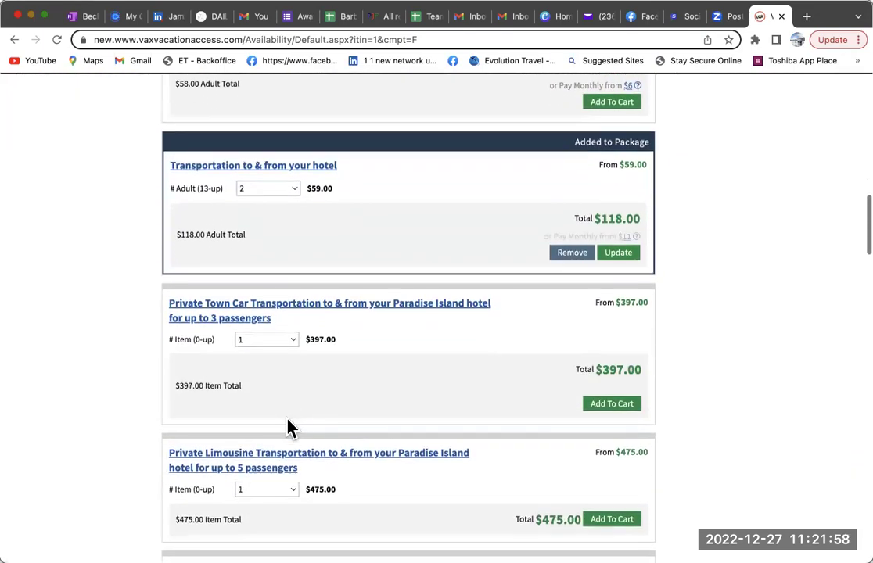
{"action": "scroll", "coordinate": [290, 428], "scroll_direction": "down", "scroll_amount": 2}
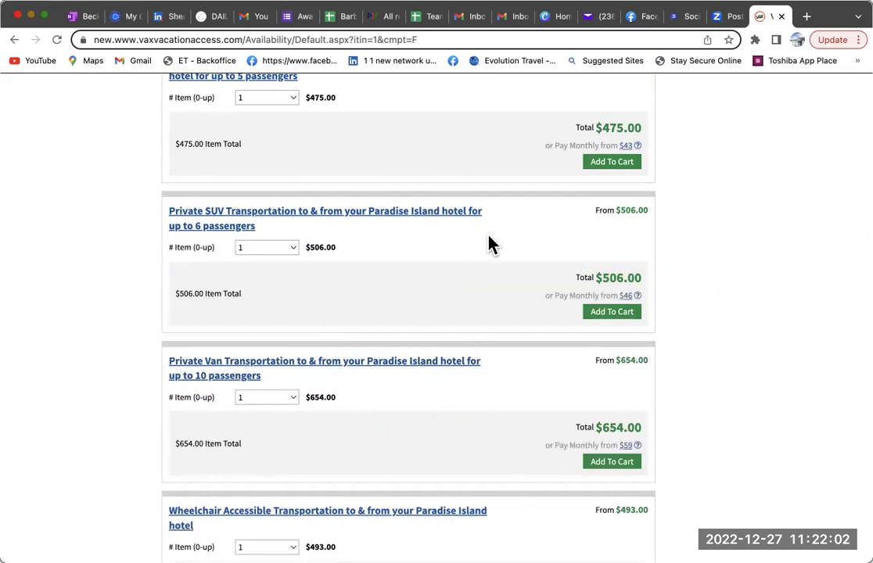
{"action": "scroll", "coordinate": [404, 395], "scroll_direction": "down", "scroll_amount": 4}
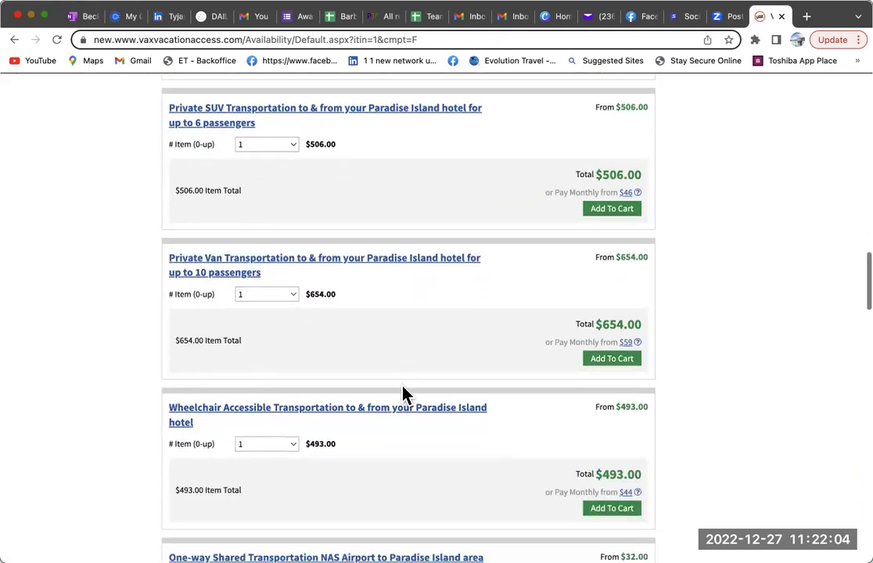
{"action": "scroll", "coordinate": [405, 395], "scroll_direction": "down", "scroll_amount": 5}
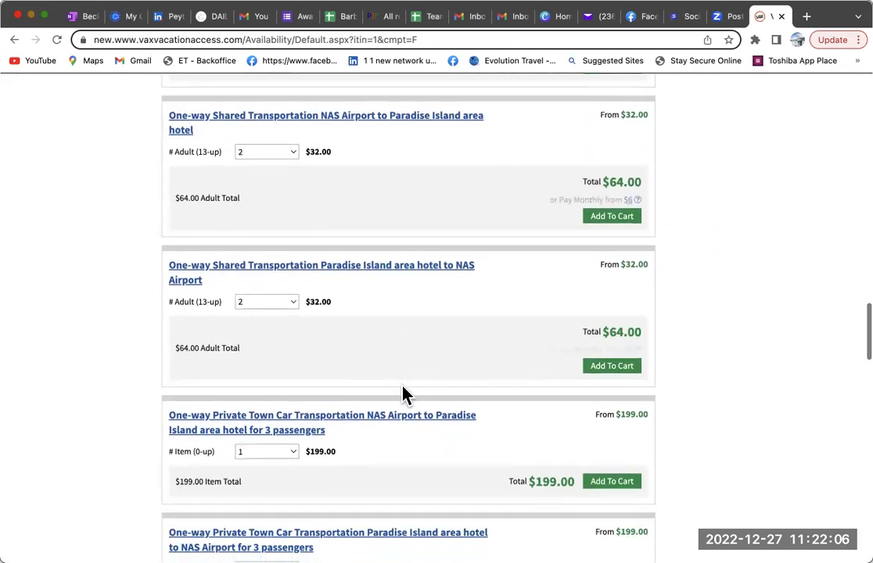
{"action": "scroll", "coordinate": [403, 387], "scroll_direction": "down", "scroll_amount": 6}
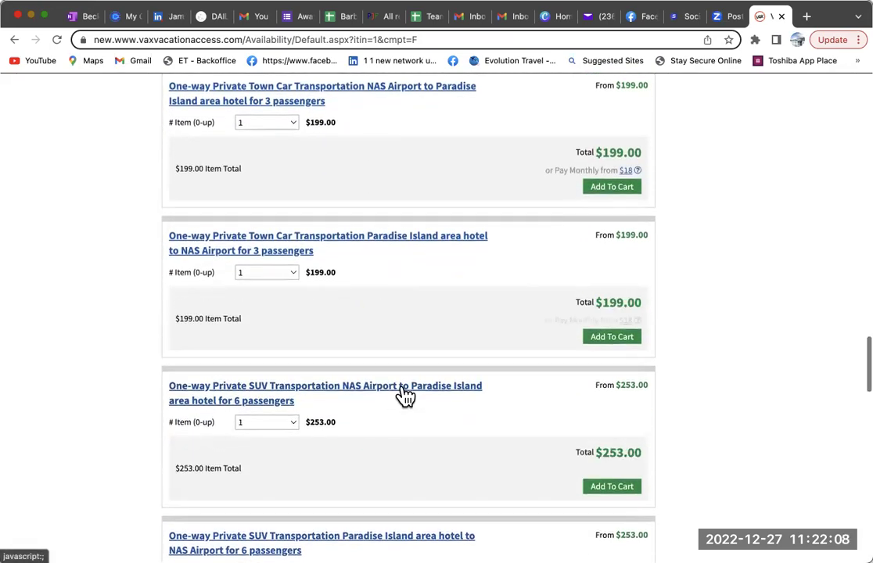
{"action": "scroll", "coordinate": [405, 395], "scroll_direction": "down", "scroll_amount": 11}
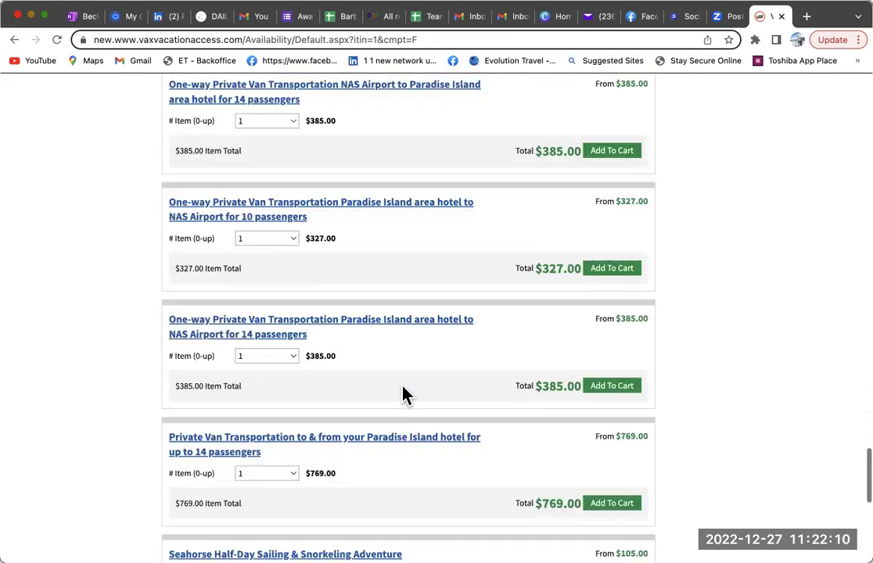
{"action": "scroll", "coordinate": [404, 395], "scroll_direction": "down", "scroll_amount": 3}
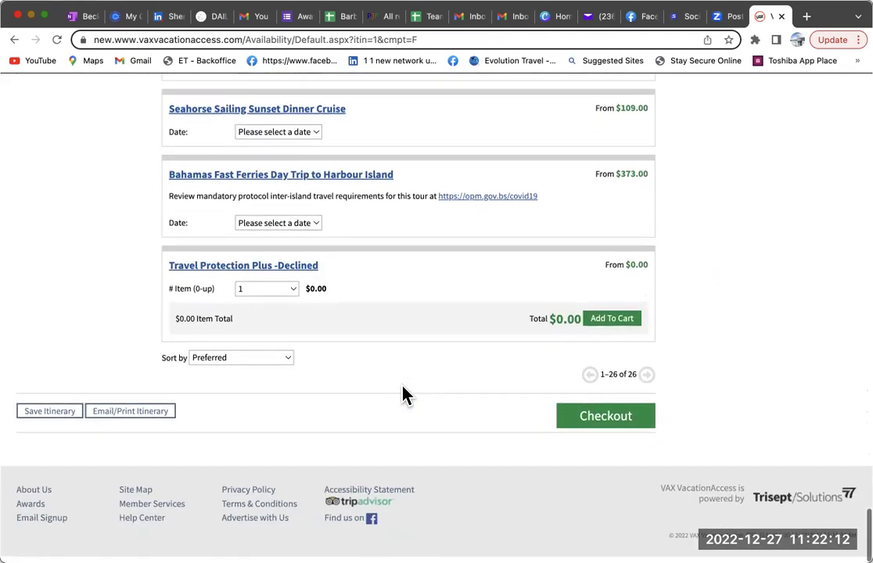
{"action": "scroll", "coordinate": [405, 395], "scroll_direction": "up", "scroll_amount": 1}
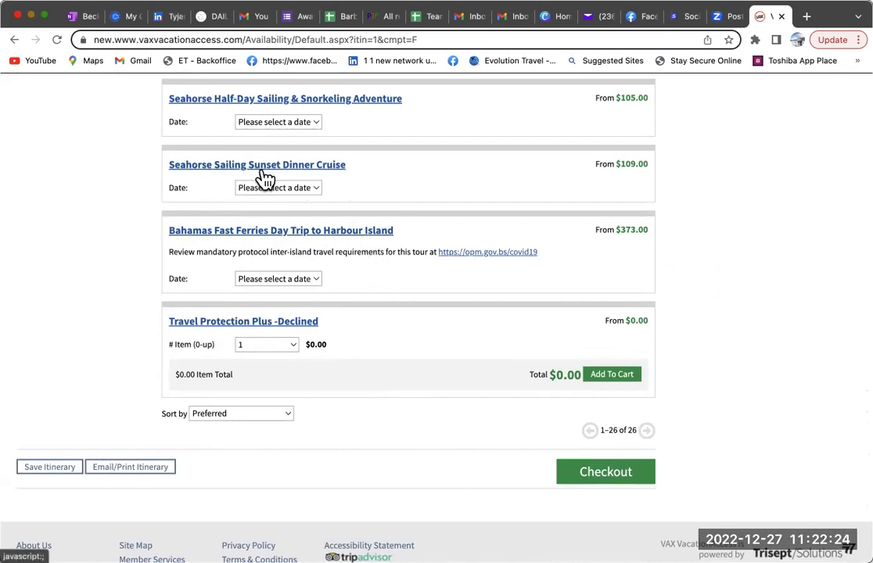
{"action": "scroll", "coordinate": [322, 178], "scroll_direction": "up", "scroll_amount": 4}
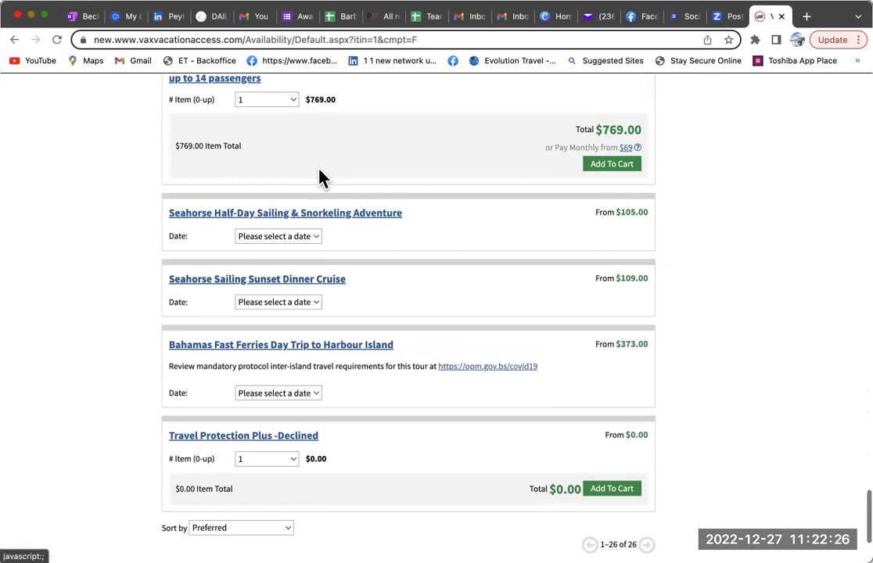
{"action": "scroll", "coordinate": [304, 233], "scroll_direction": "up", "scroll_amount": 1}
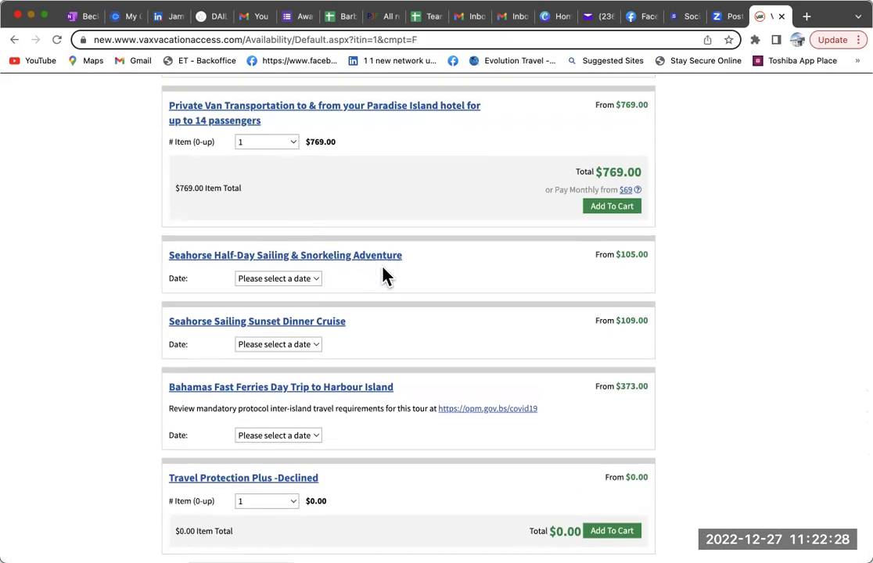
- Add the $105.00 Seahorse sailing and snorkeling tour for 2 adults on May 24, bringing the total to $3,932.43
{"action": "left_click", "coordinate": [316, 282]}
{"action": "key", "text": "Up"}
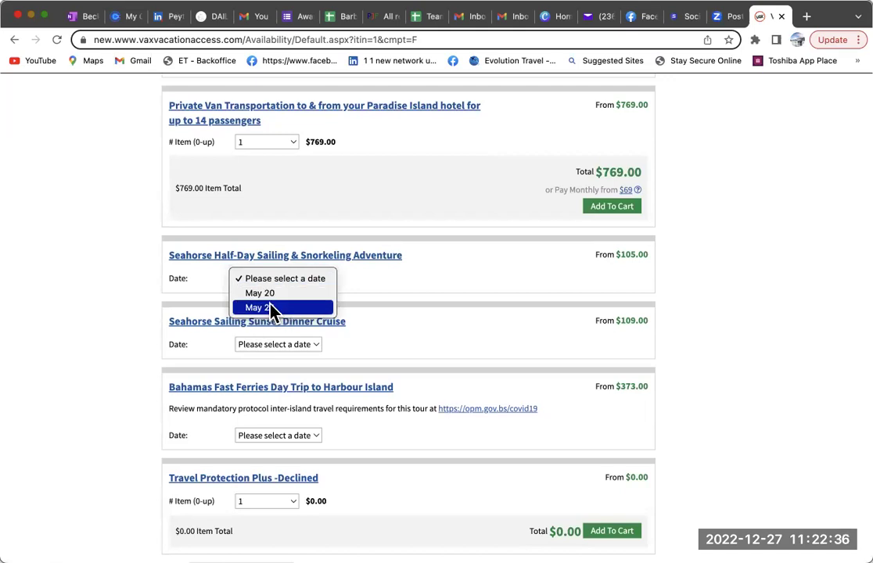
{"action": "left_click", "coordinate": [272, 309]}
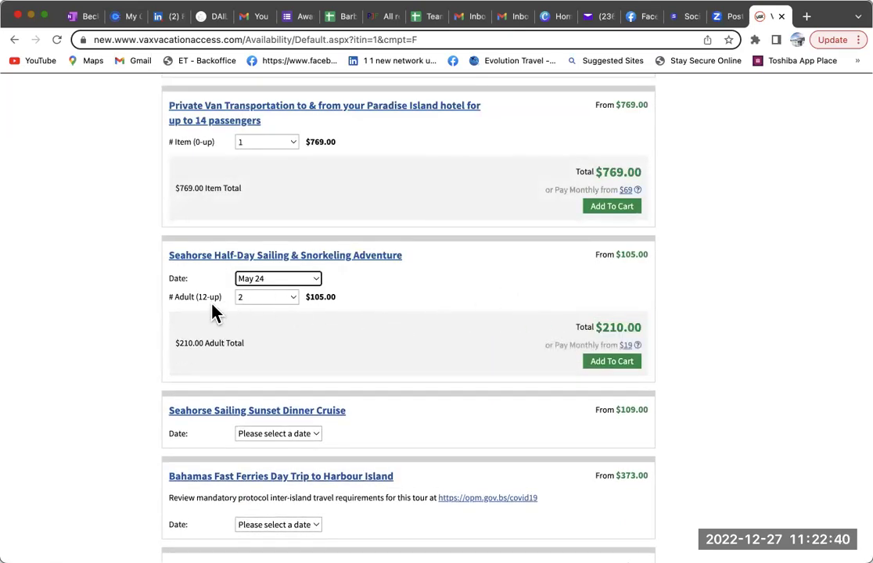
{"action": "left_click", "coordinate": [615, 367]}
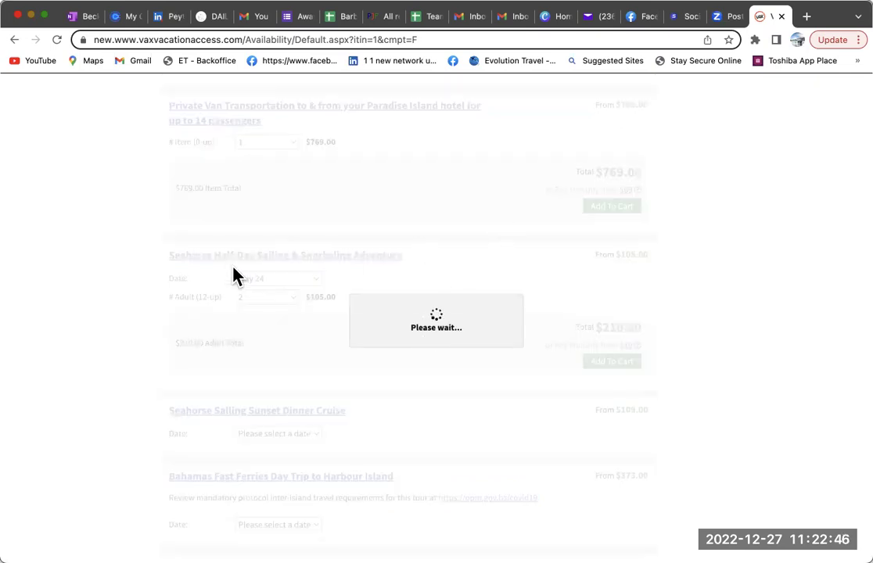
{"action": "scroll", "coordinate": [436, 283], "scroll_direction": "up", "scroll_amount": 4}
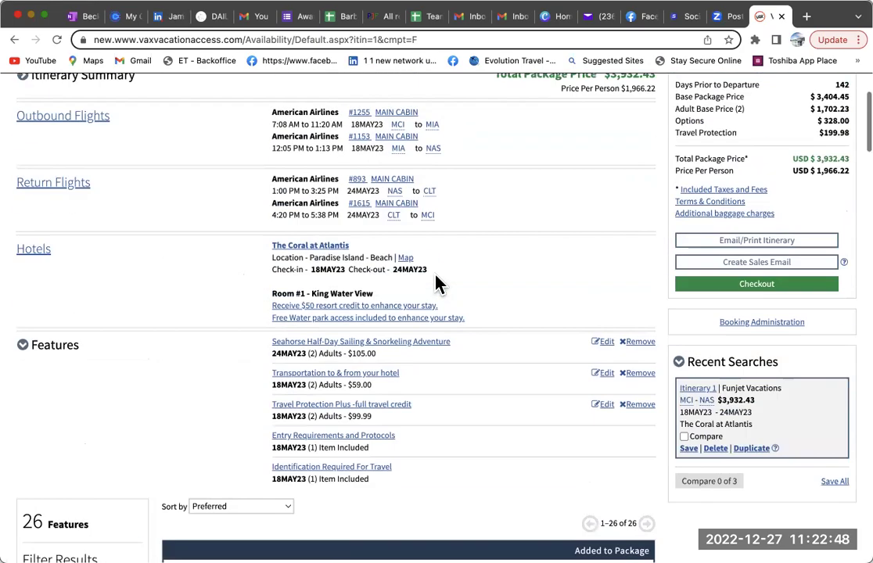
{"action": "scroll", "coordinate": [437, 282], "scroll_direction": "up", "scroll_amount": 1}
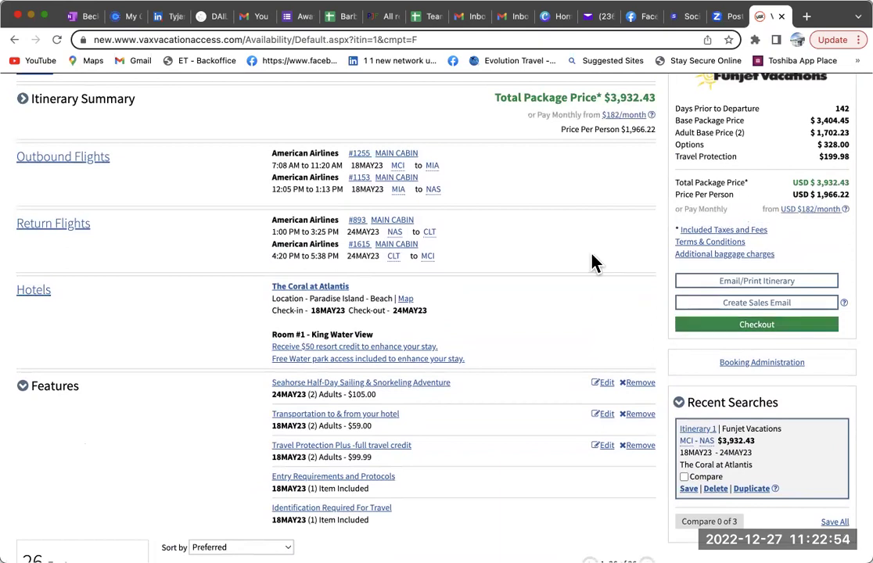
{"action": "scroll", "coordinate": [594, 262], "scroll_direction": "up", "scroll_amount": 1}
{"action": "scroll", "coordinate": [594, 263], "scroll_direction": "down", "scroll_amount": 3}
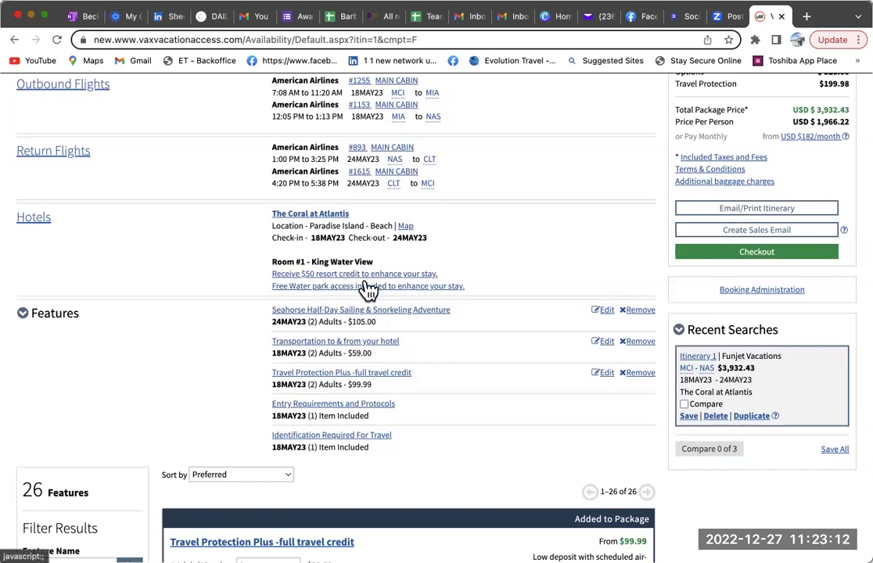
{"action": "left_click", "coordinate": [328, 216]}
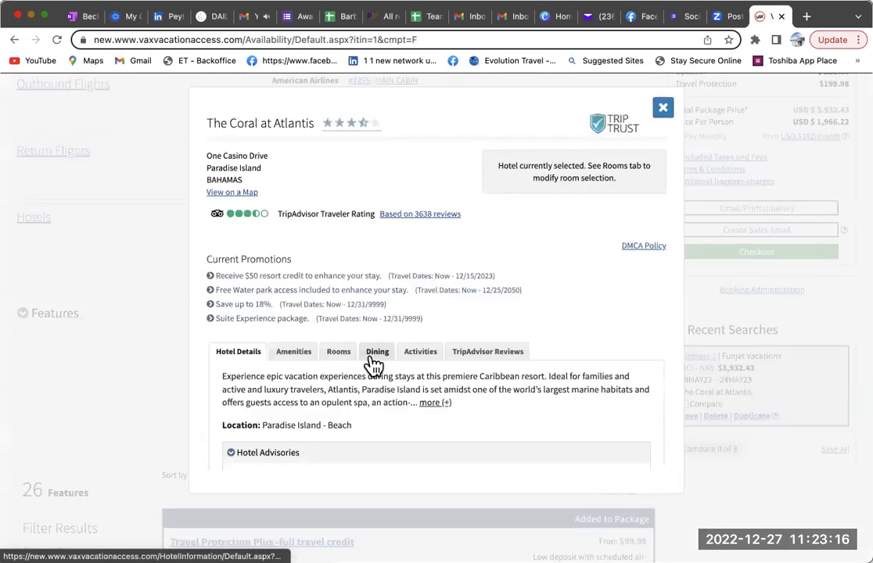
{"action": "scroll", "coordinate": [296, 458], "scroll_direction": "down", "scroll_amount": 5}
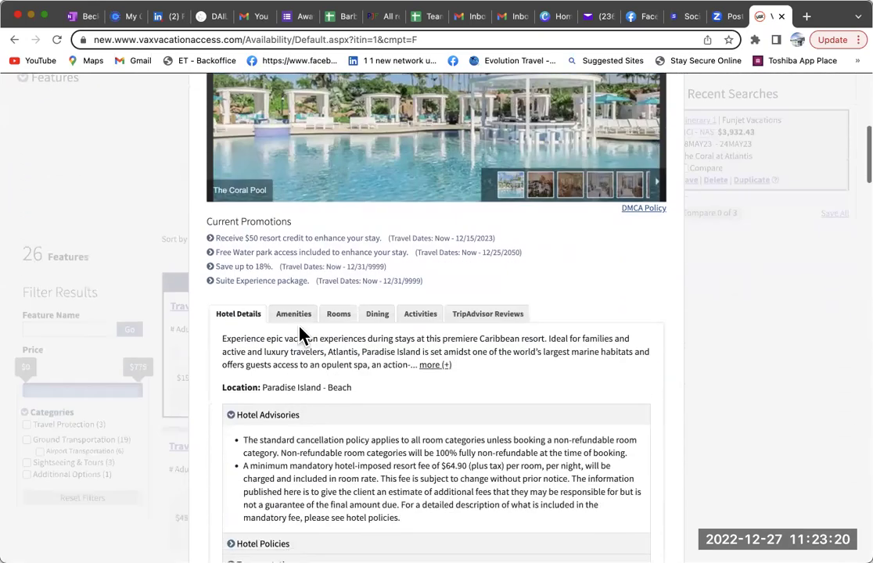
{"action": "left_click", "coordinate": [421, 314]}
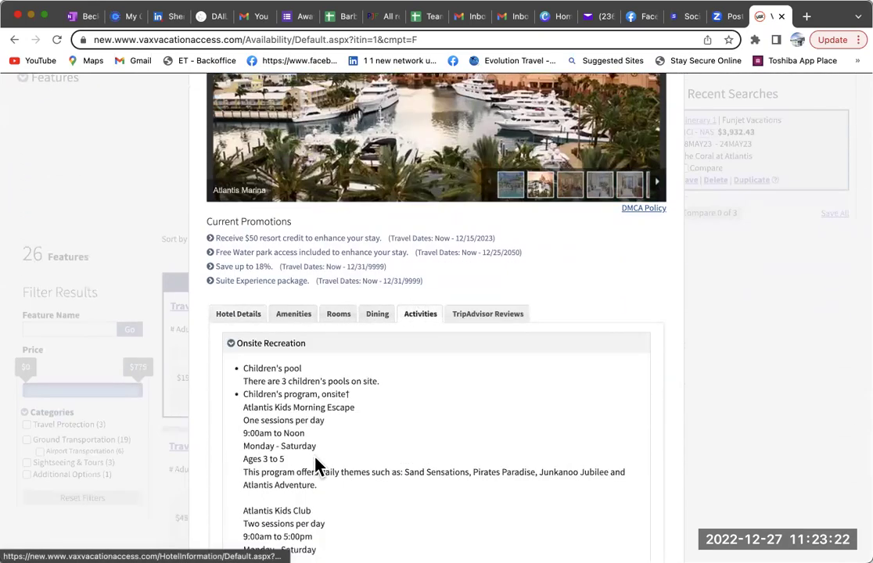
{"action": "scroll", "coordinate": [311, 414], "scroll_direction": "down", "scroll_amount": 6}
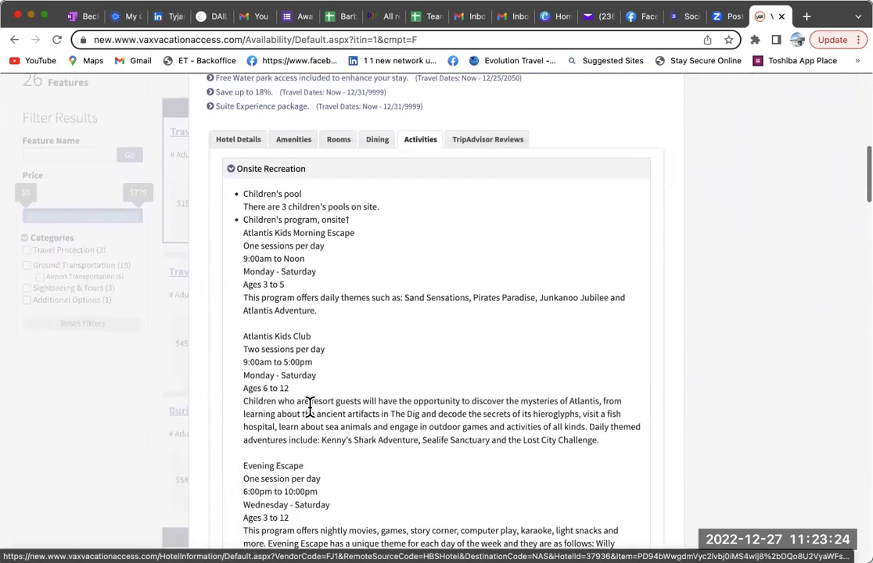
{"action": "scroll", "coordinate": [311, 414], "scroll_direction": "down", "scroll_amount": 1}
{"action": "scroll", "coordinate": [309, 406], "scroll_direction": "down", "scroll_amount": 2}
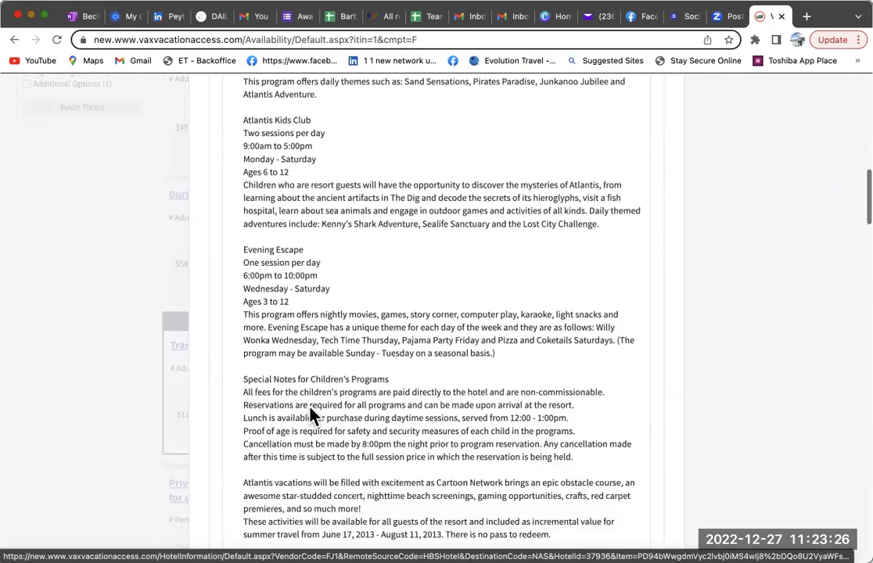
{"action": "scroll", "coordinate": [284, 377], "scroll_direction": "down", "scroll_amount": 6}
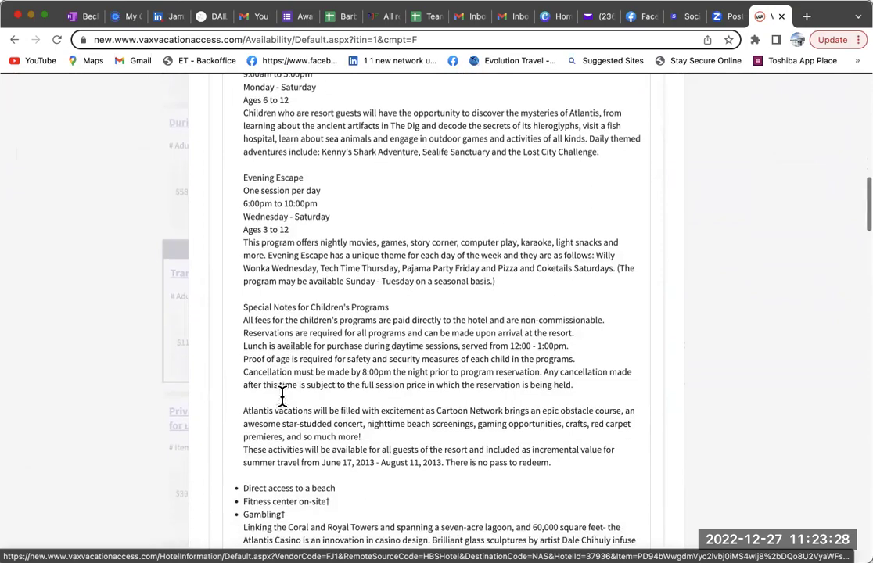
{"action": "scroll", "coordinate": [282, 398], "scroll_direction": "down", "scroll_amount": 5}
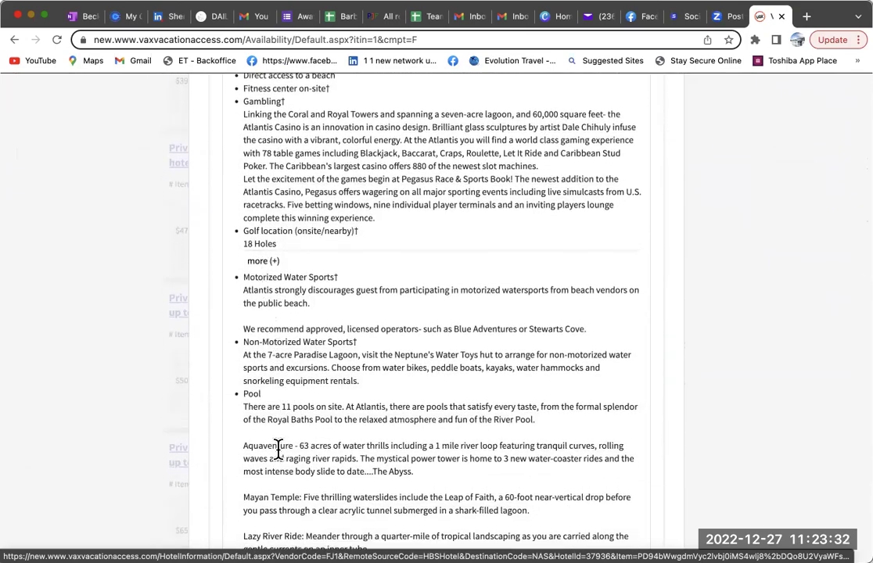
{"action": "scroll", "coordinate": [278, 450], "scroll_direction": "down", "scroll_amount": 4}
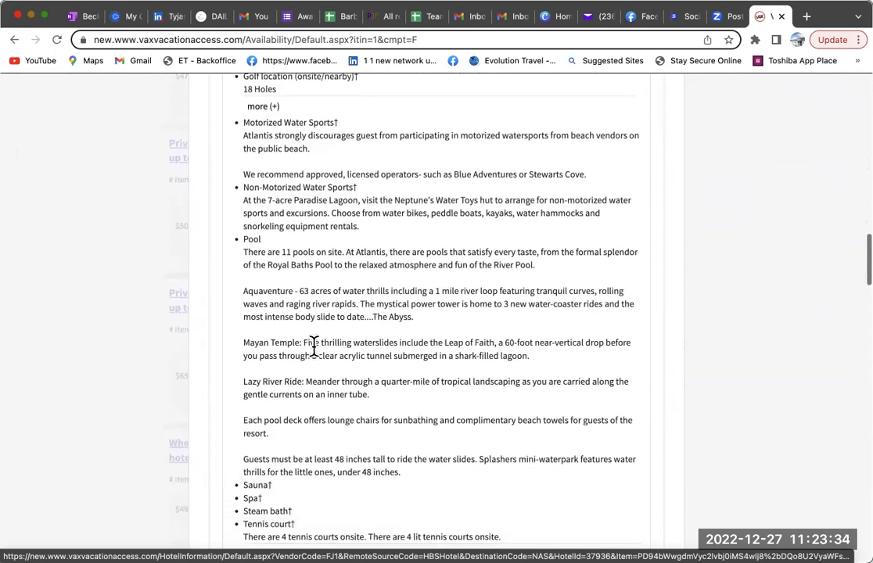
{"action": "scroll", "coordinate": [363, 461], "scroll_direction": "down", "scroll_amount": 5}
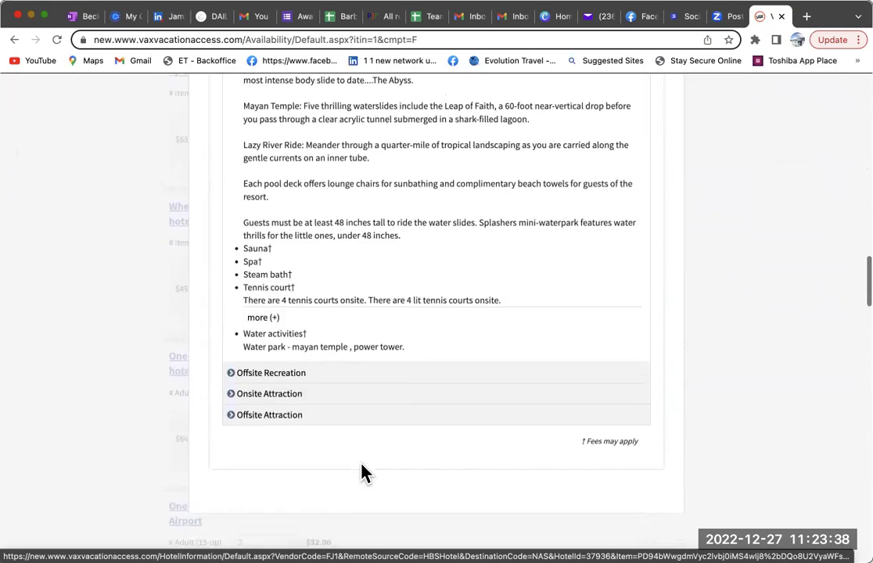
{"action": "scroll", "coordinate": [365, 471], "scroll_direction": "up", "scroll_amount": 15}
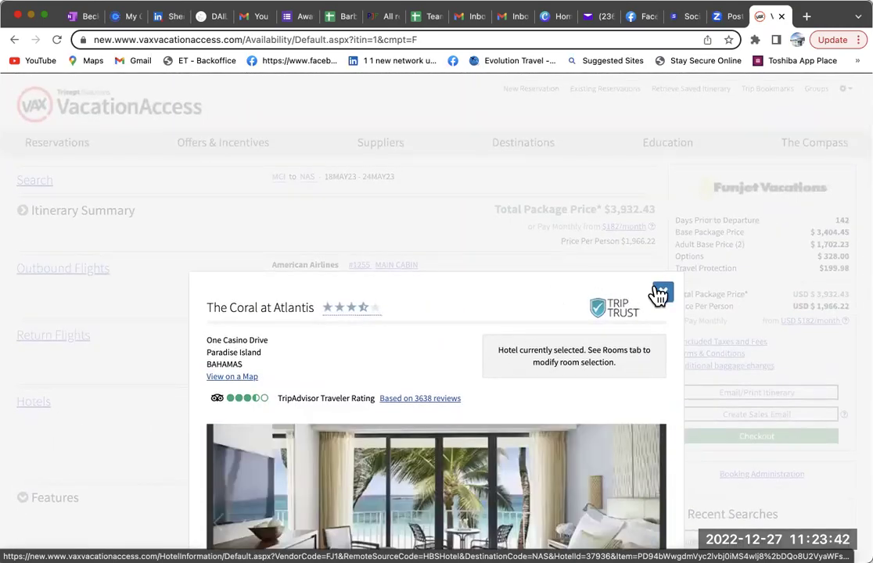
{"action": "left_click", "coordinate": [661, 292]}
- Set a $100.00 commission increase in Booking Administration, making the gross $4,032.43 and commission $381.72
{"action": "scroll", "coordinate": [536, 351], "scroll_direction": "down", "scroll_amount": 5}
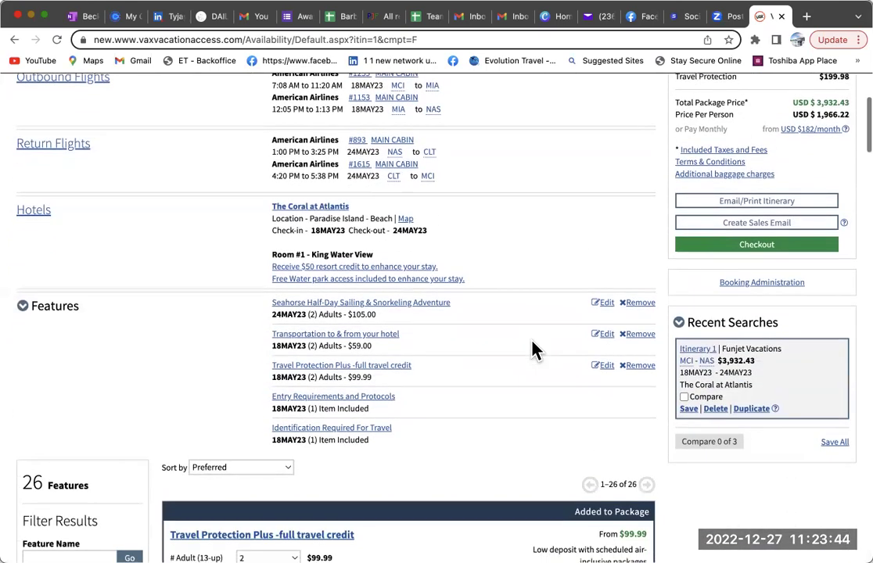
{"action": "scroll", "coordinate": [536, 350], "scroll_direction": "down", "scroll_amount": 1}
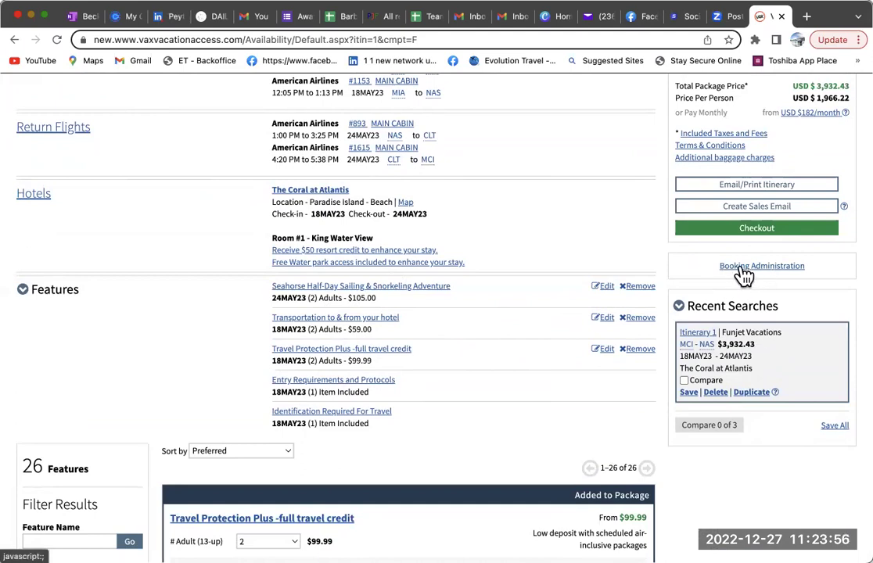
{"action": "left_click", "coordinate": [741, 268]}
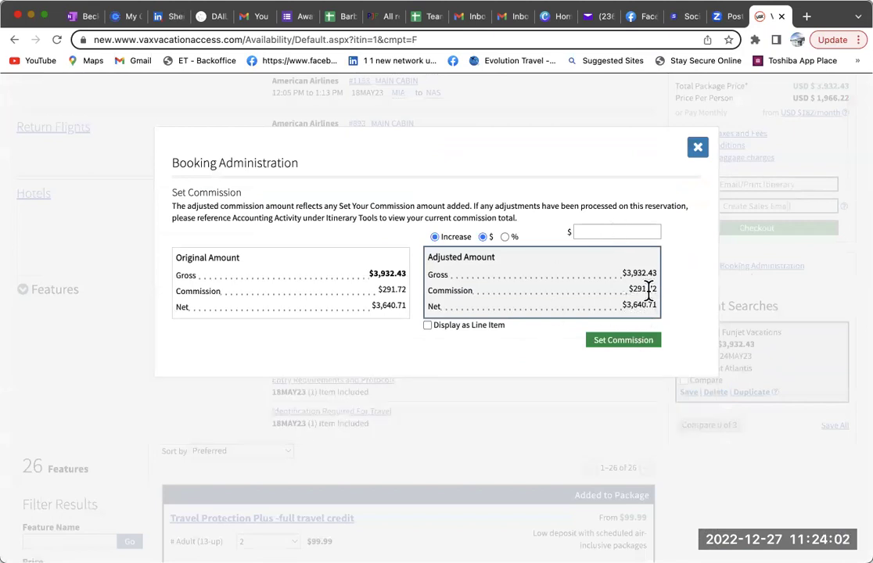
{"action": "left_click", "coordinate": [600, 232]}
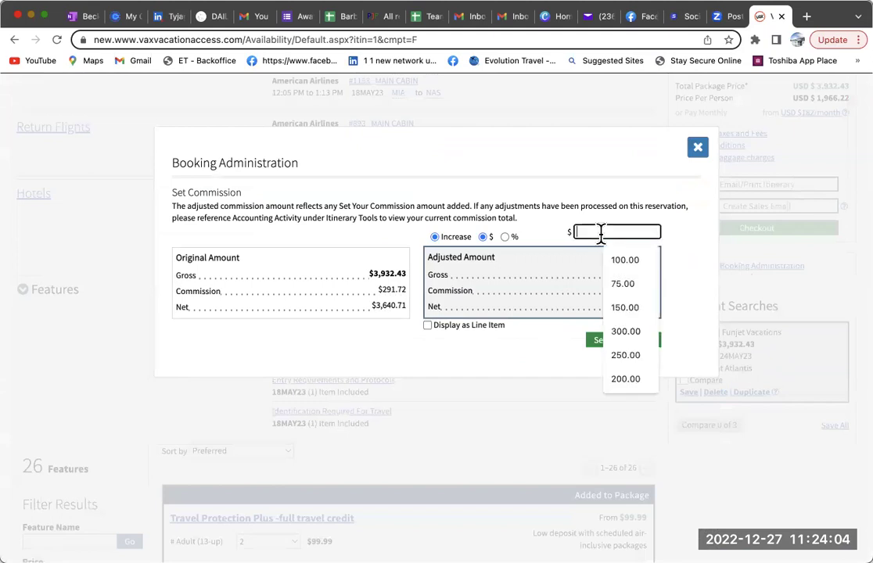
{"action": "left_click", "coordinate": [619, 260]}
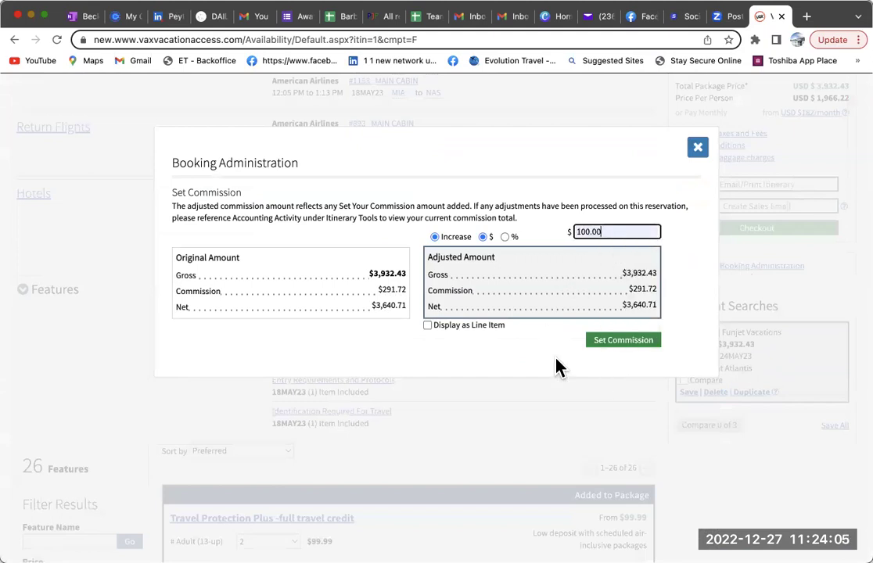
{"action": "left_click", "coordinate": [628, 341]}
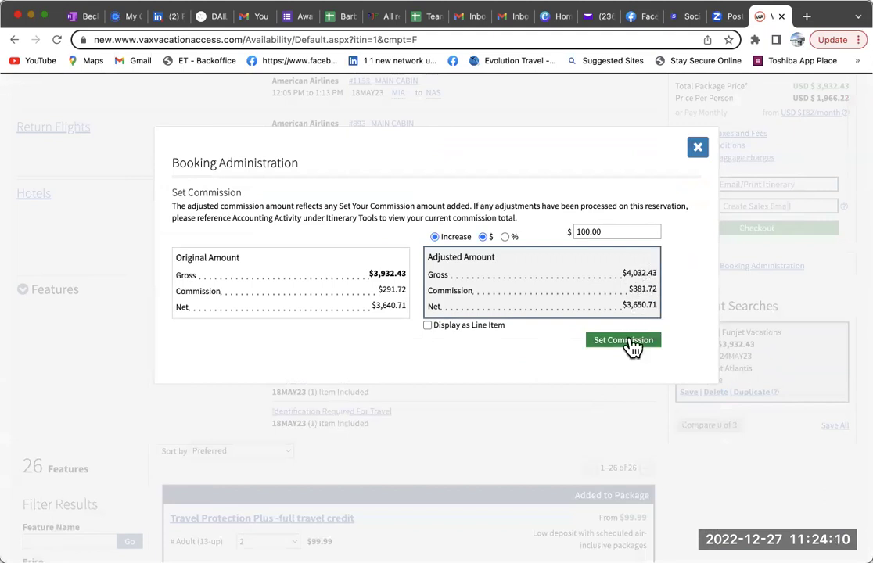
{"action": "left_click", "coordinate": [697, 150]}
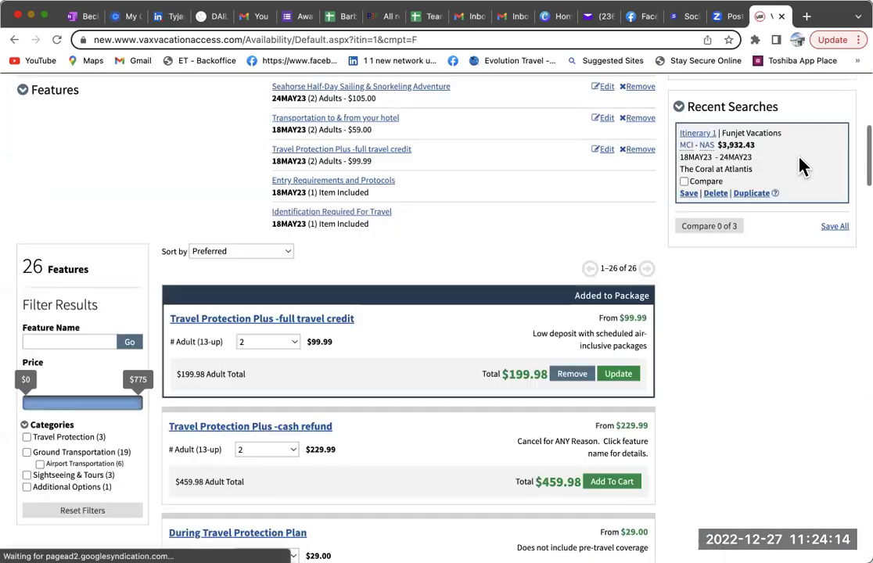
- Collapse the Features section, then start saving the $4,032.43 Funjet itinerary
{"action": "scroll", "coordinate": [766, 230], "scroll_direction": "up", "scroll_amount": 3}
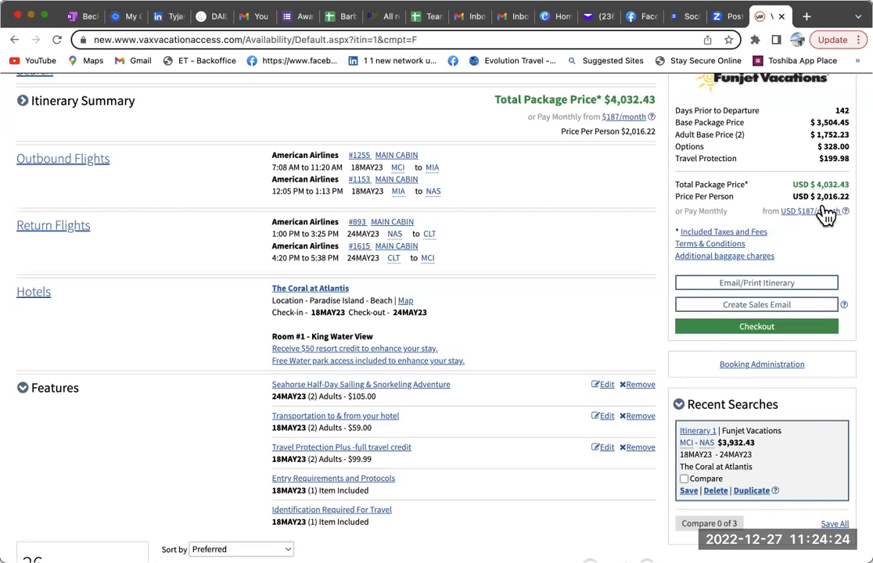
{"action": "scroll", "coordinate": [543, 319], "scroll_direction": "down", "scroll_amount": 5}
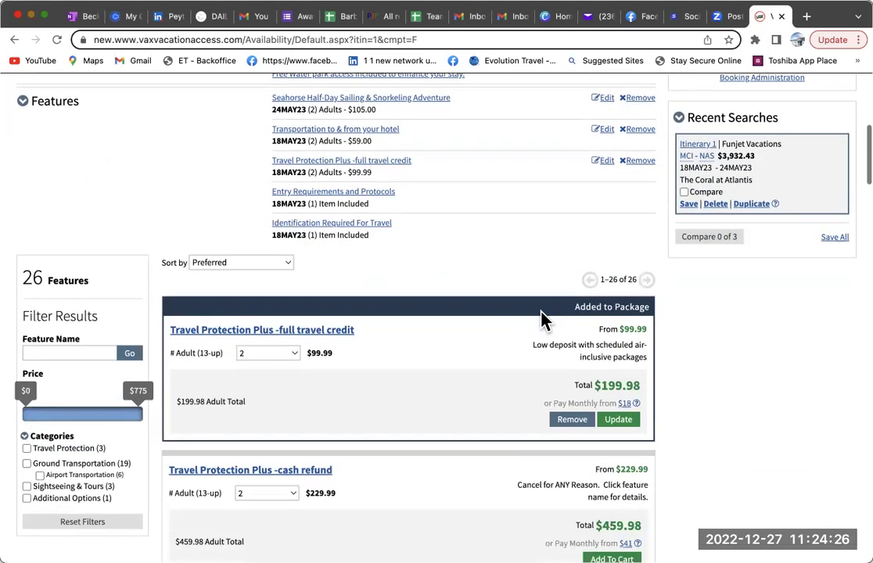
{"action": "scroll", "coordinate": [544, 319], "scroll_direction": "up", "scroll_amount": 2}
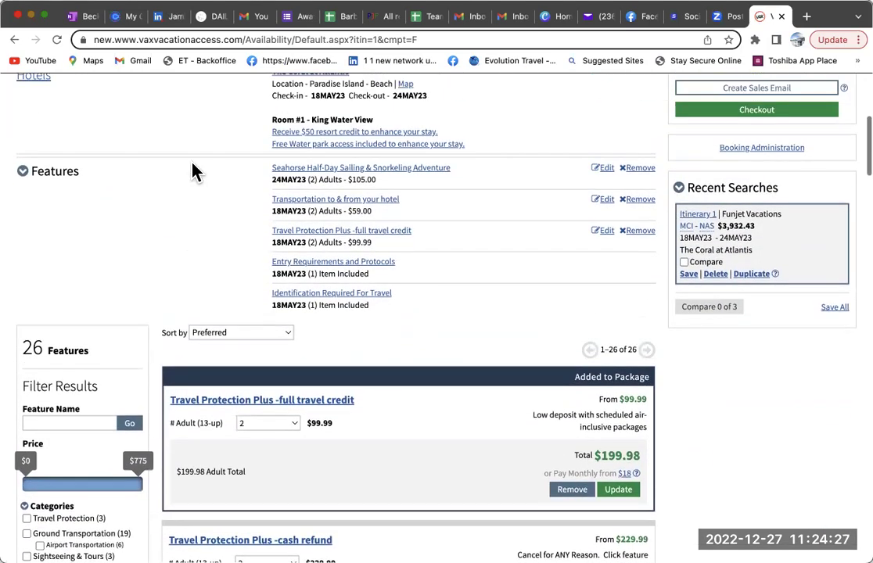
{"action": "left_click", "coordinate": [21, 171]}
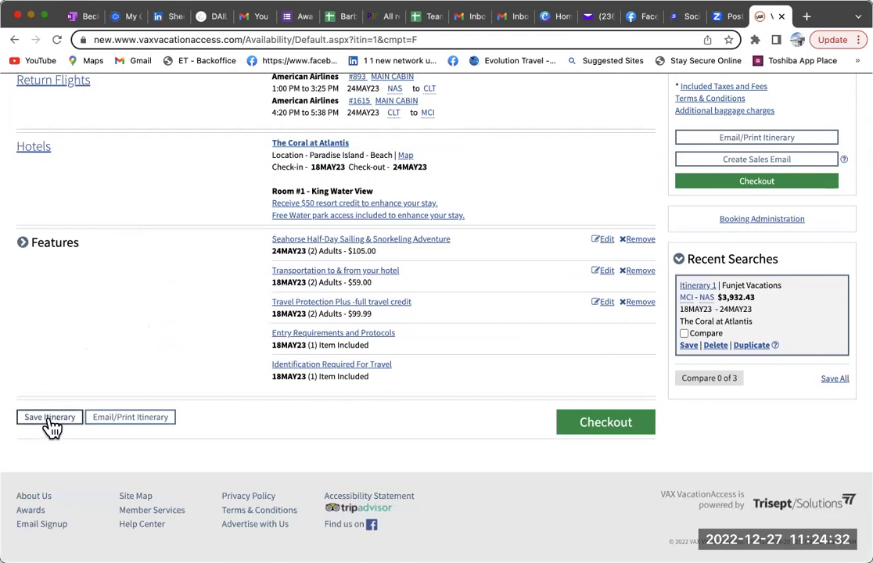
{"action": "left_click", "coordinate": [50, 420]}
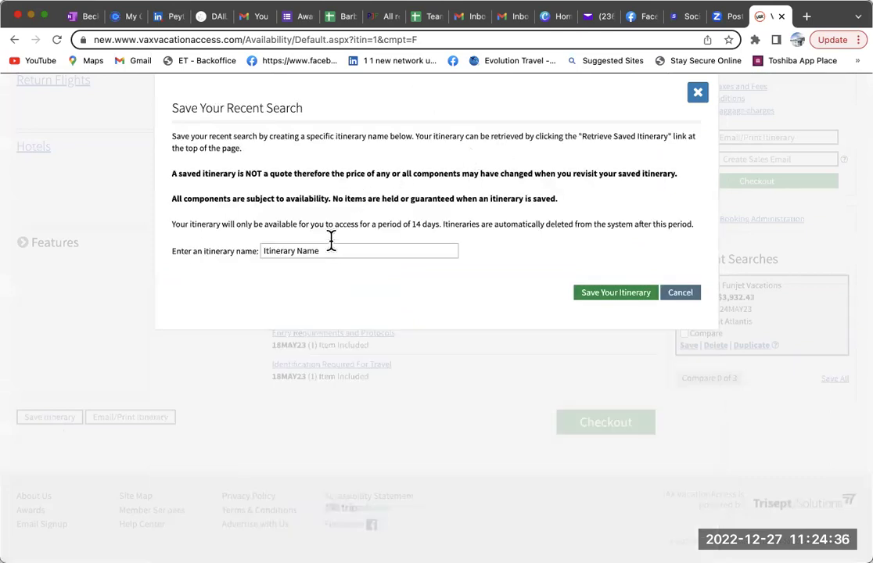
- Enter 'May/Bahamas/' from autocomplete as the itinerary name and save the itinerary
{"action": "left_click", "coordinate": [314, 247]}
{"action": "type", "text": "Ma"}
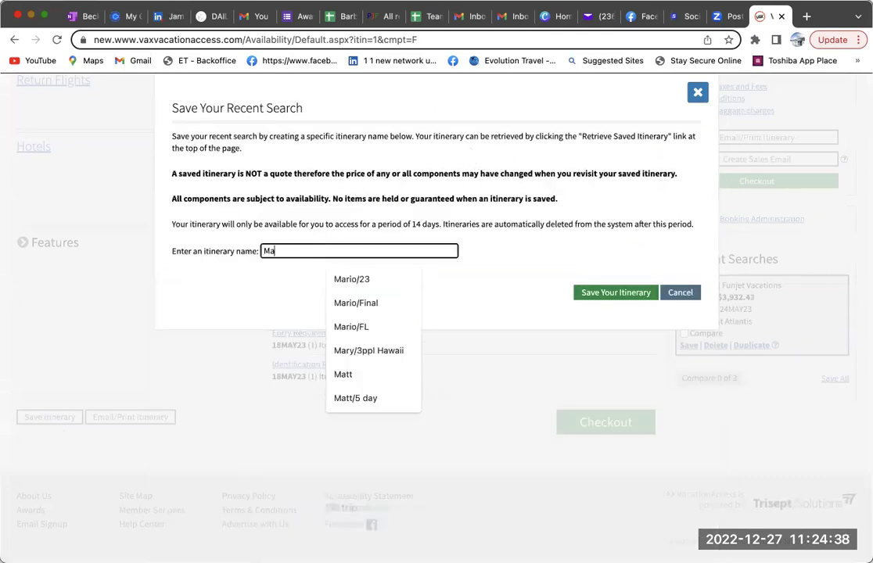
{"action": "type", "text": "y/Bahamas"}
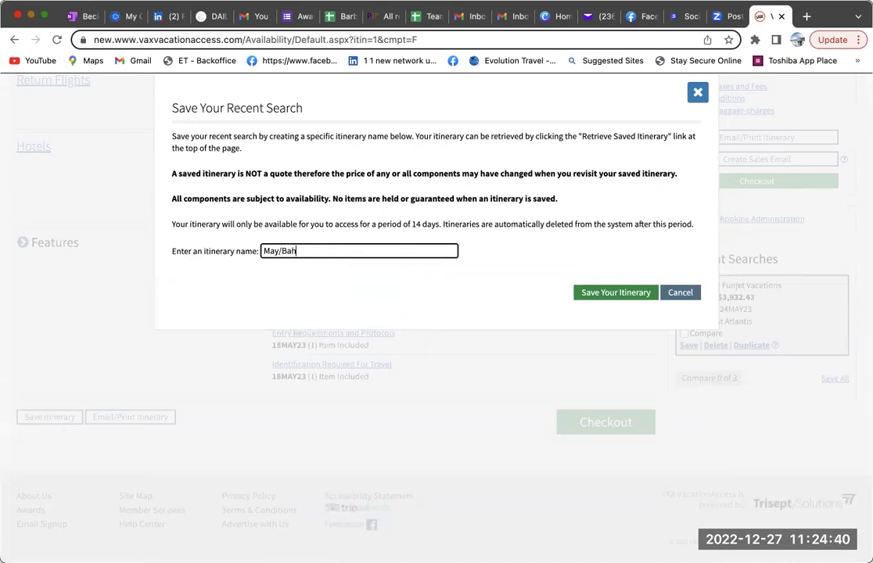
{"action": "left_click_drag", "start_coordinate": [269, 254], "coordinate": [317, 250]}
{"action": "left_click", "coordinate": [319, 248]}
{"action": "type", "text": "/"}
{"action": "left_click", "coordinate": [594, 293]}
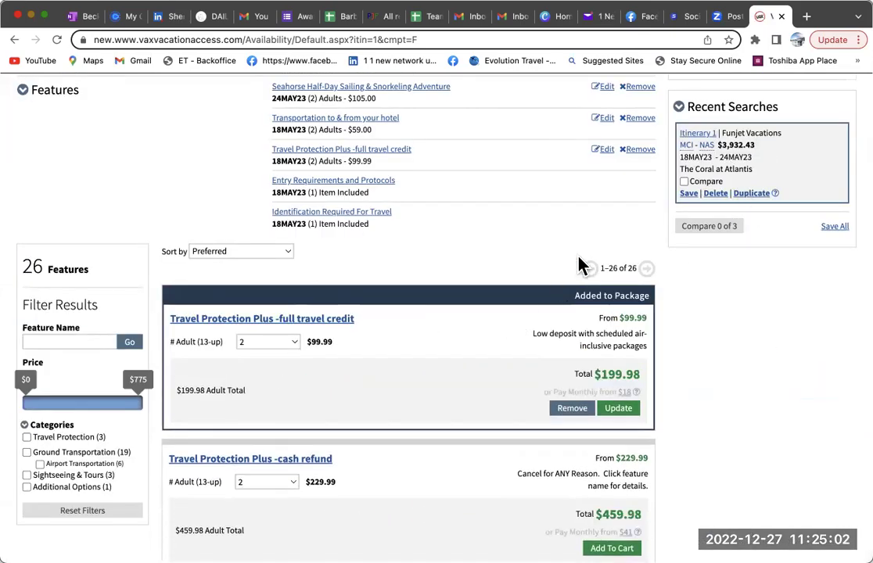
- Bring up the Email/Print Itinerary form and look over its fields
{"action": "scroll", "coordinate": [581, 265], "scroll_direction": "up", "scroll_amount": 5}
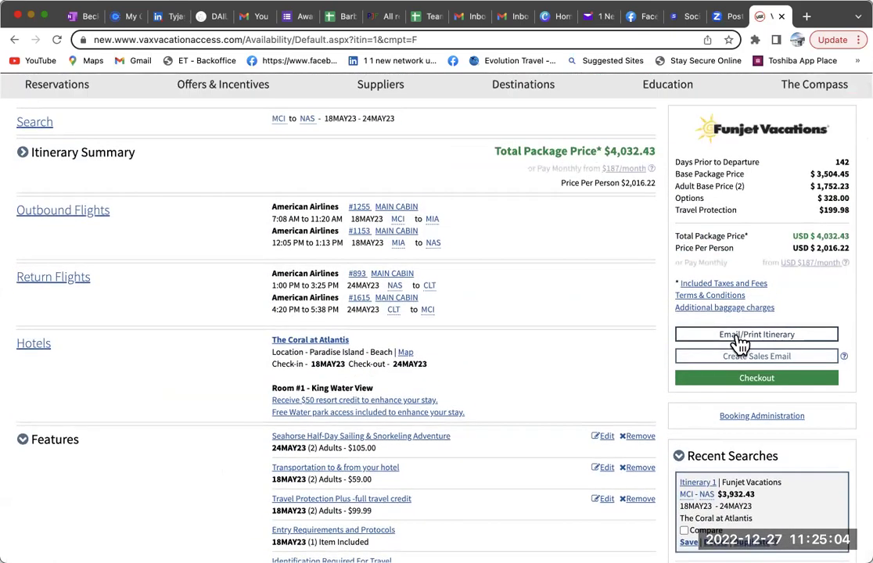
{"action": "left_click", "coordinate": [740, 330]}
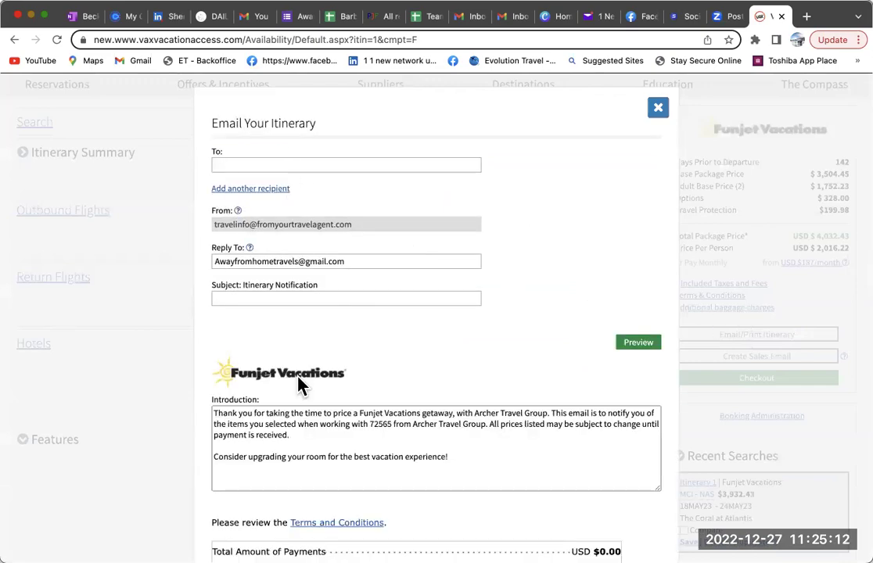
{"action": "scroll", "coordinate": [309, 407], "scroll_direction": "down", "scroll_amount": 3}
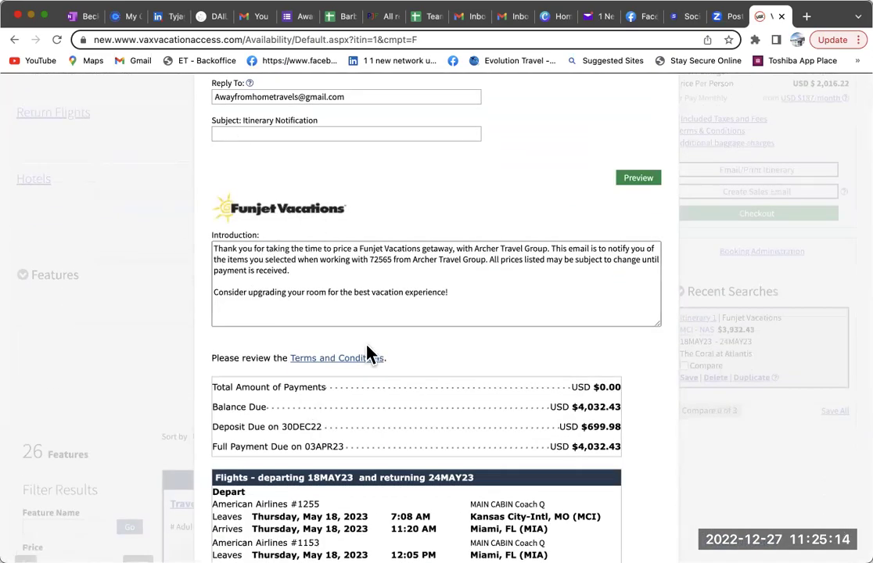
{"action": "scroll", "coordinate": [370, 356], "scroll_direction": "down", "scroll_amount": 5}
{"action": "scroll", "coordinate": [397, 390], "scroll_direction": "down", "scroll_amount": 20}
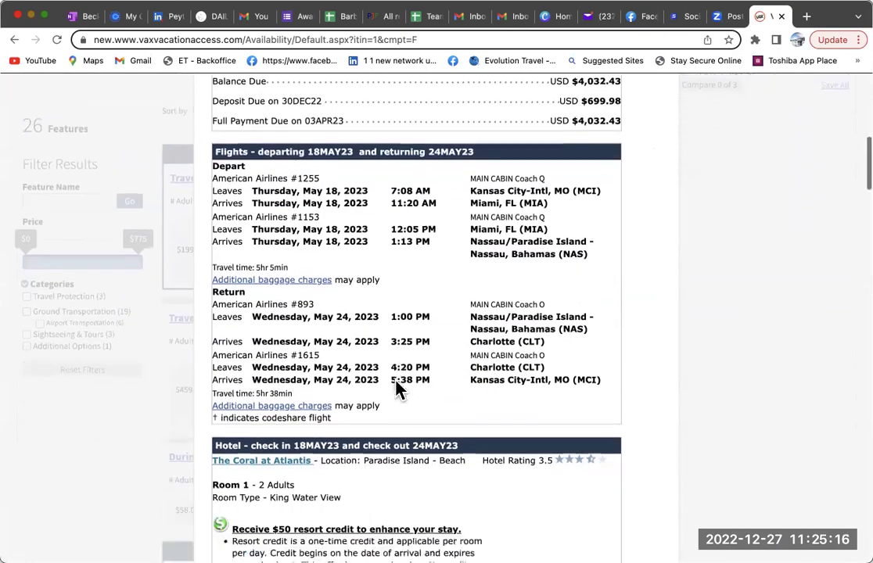
{"action": "scroll", "coordinate": [396, 388], "scroll_direction": "down", "scroll_amount": 5}
{"action": "scroll", "coordinate": [396, 389], "scroll_direction": "up", "scroll_amount": 6}
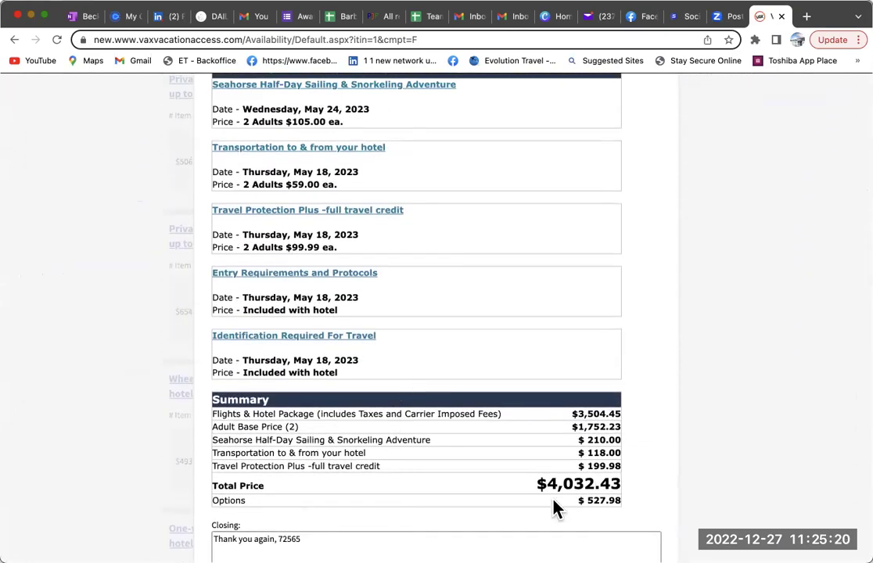
{"action": "scroll", "coordinate": [347, 421], "scroll_direction": "up", "scroll_amount": 15}
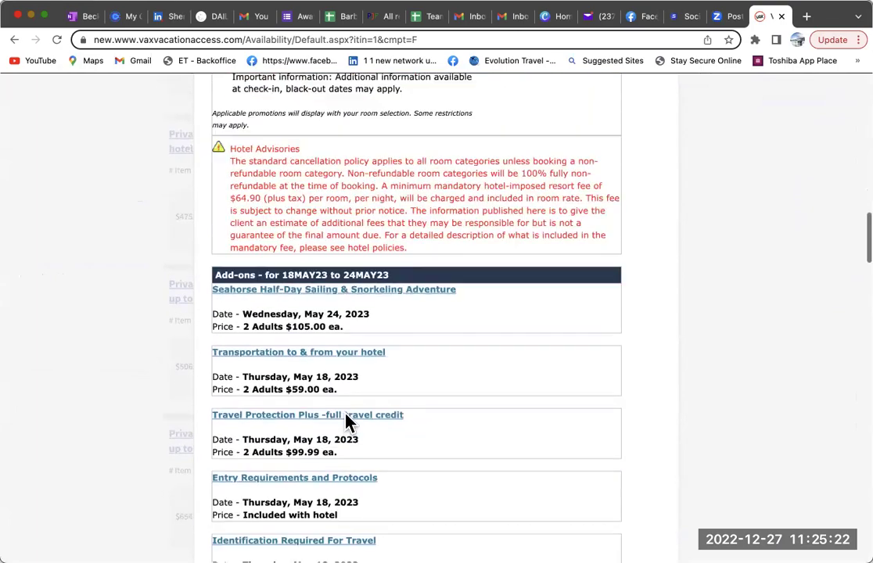
{"action": "scroll", "coordinate": [345, 414], "scroll_direction": "up", "scroll_amount": 5}
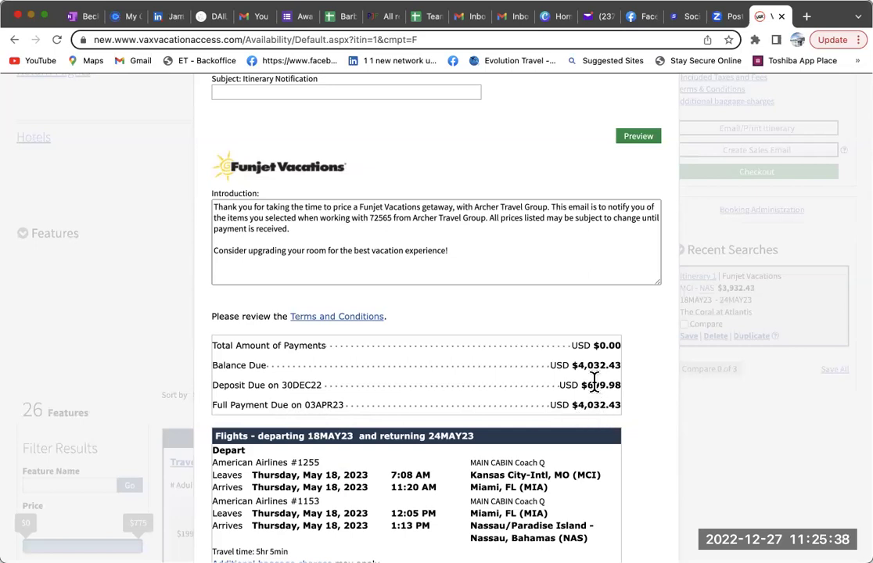
{"action": "scroll", "coordinate": [506, 274], "scroll_direction": "up", "scroll_amount": 4}
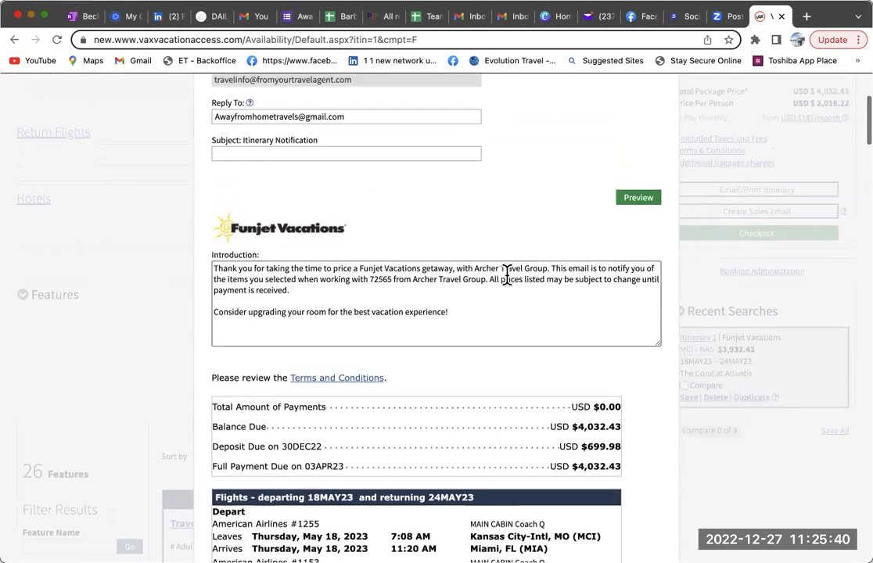
{"action": "scroll", "coordinate": [406, 146], "scroll_direction": "up", "scroll_amount": 3}
- Fill the recipient address from autofill, send the itinerary email, and dismiss the confirmation
{"action": "left_click", "coordinate": [355, 214]}
{"action": "left_click", "coordinate": [346, 247]}
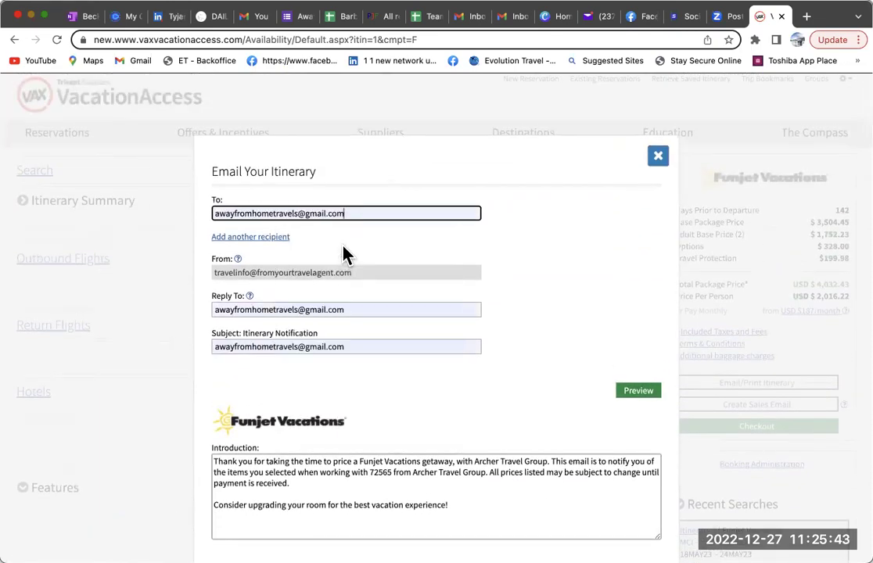
{"action": "left_click", "coordinate": [639, 391]}
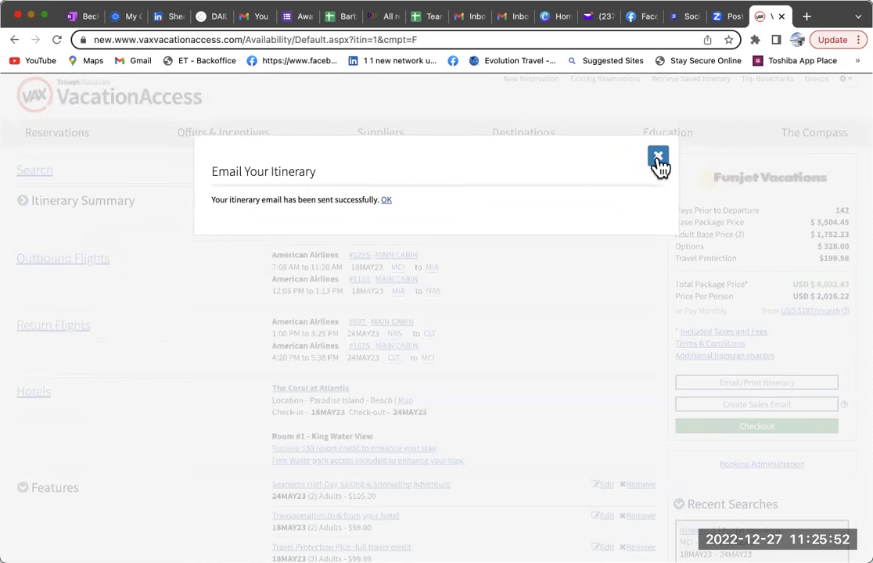
{"action": "left_click", "coordinate": [657, 160]}
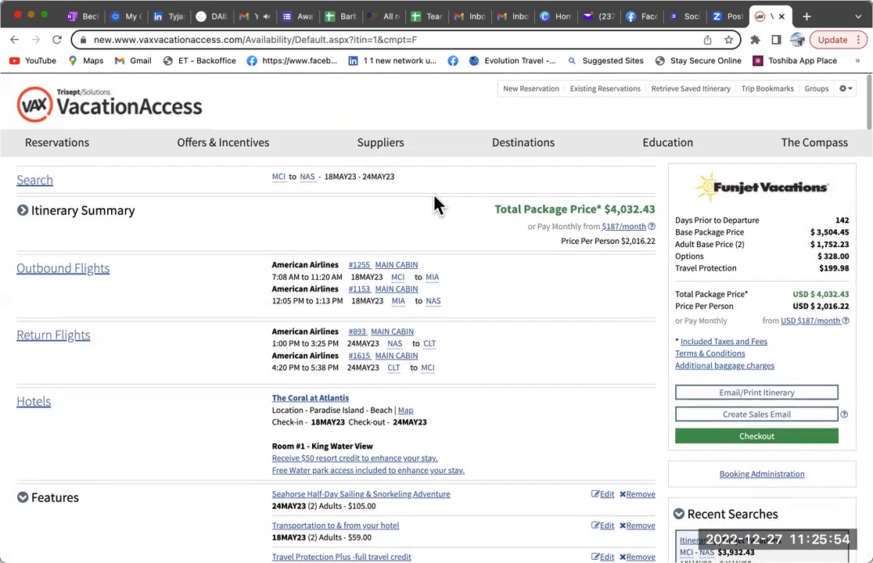
- Open the Itinerary Notification email from the Gmail inbox
{"action": "left_click", "coordinate": [172, 16]}
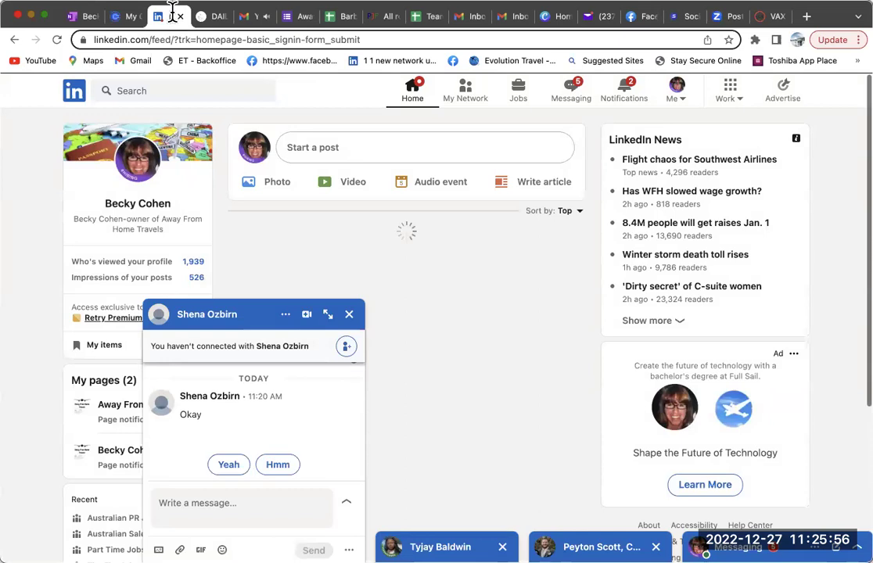
{"action": "left_click", "coordinate": [349, 313]}
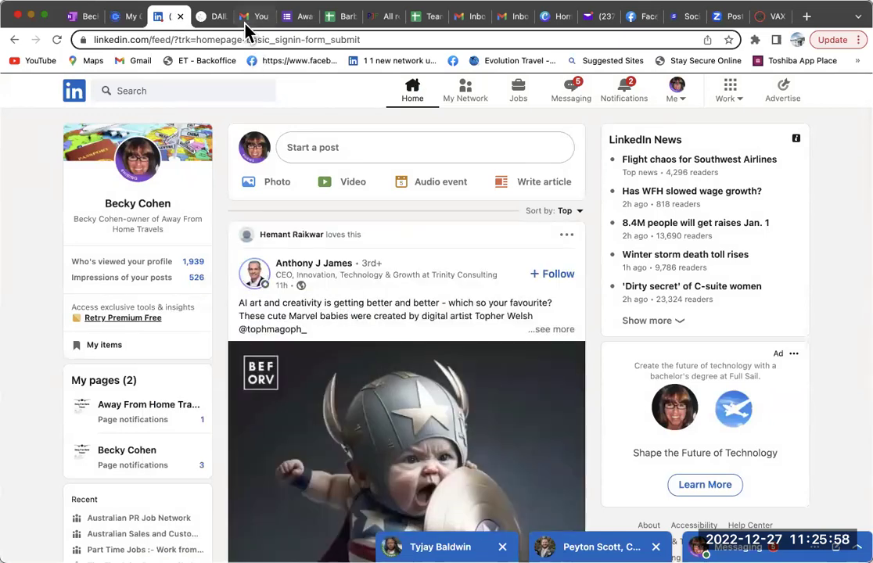
{"action": "left_click", "coordinate": [248, 17]}
{"action": "left_click", "coordinate": [61, 180]}
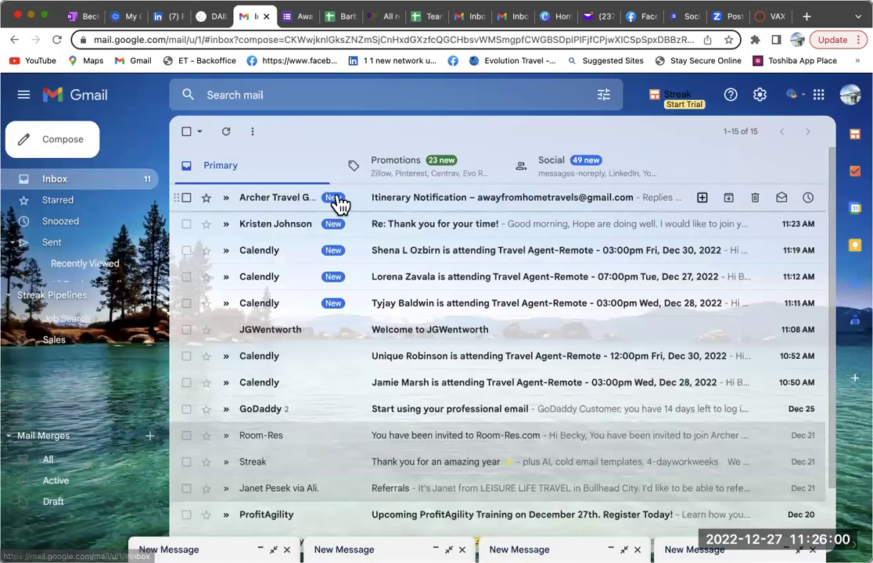
{"action": "left_click", "coordinate": [420, 204]}
- Review the email's add-ons and Summary: $4,032.43 balance, $699.98 deposit due 30DEC22
{"action": "scroll", "coordinate": [333, 305], "scroll_direction": "down", "scroll_amount": 12}
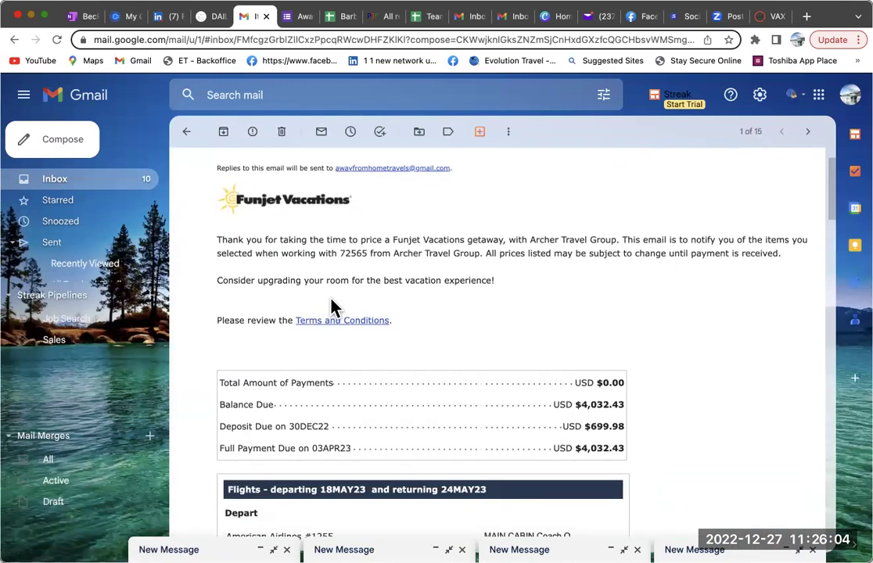
{"action": "scroll", "coordinate": [333, 307], "scroll_direction": "down", "scroll_amount": 15}
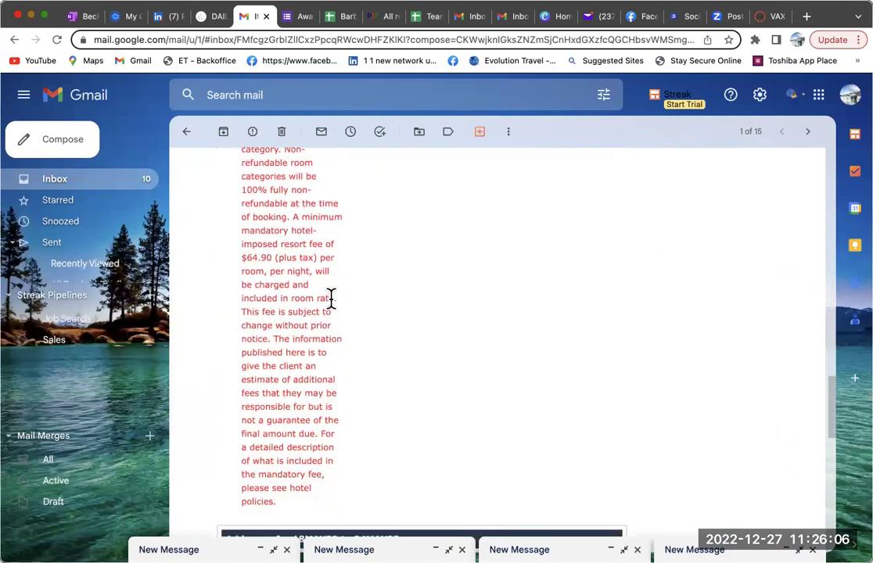
{"action": "scroll", "coordinate": [332, 306], "scroll_direction": "up", "scroll_amount": 15}
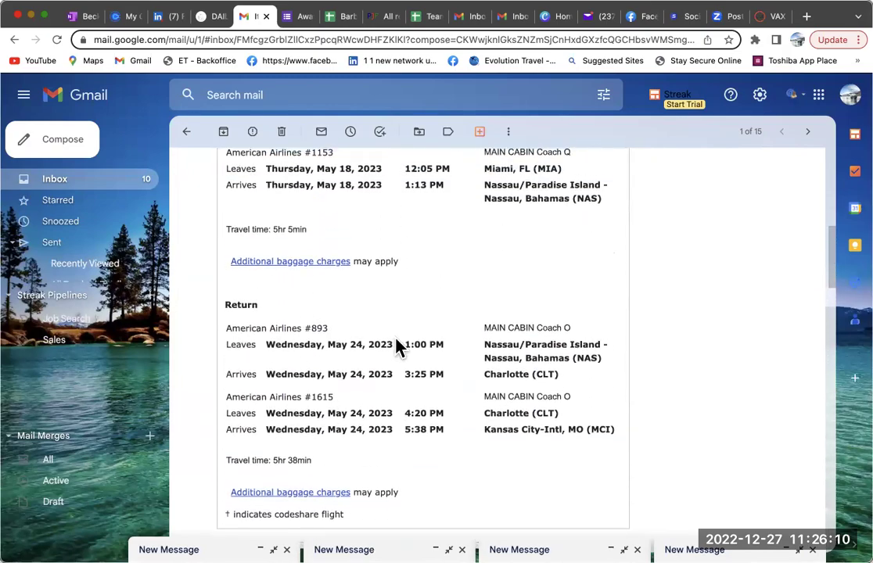
{"action": "scroll", "coordinate": [398, 346], "scroll_direction": "up", "scroll_amount": 10}
{"action": "scroll", "coordinate": [354, 495], "scroll_direction": "down", "scroll_amount": 15}
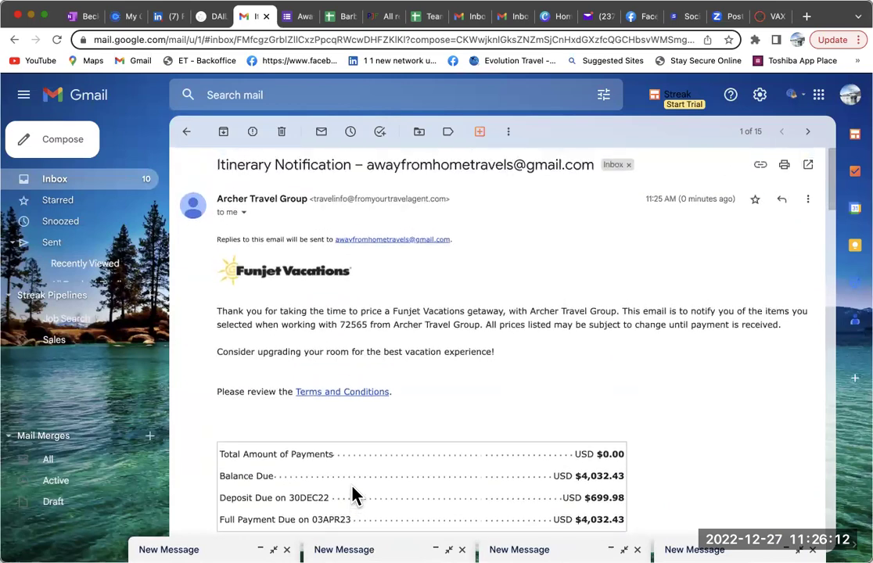
{"action": "scroll", "coordinate": [353, 495], "scroll_direction": "down", "scroll_amount": 10}
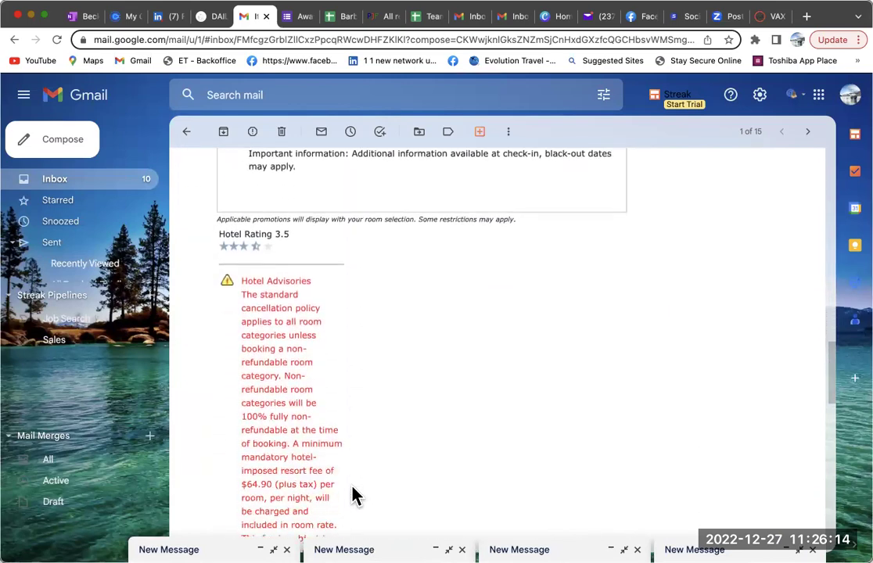
{"action": "scroll", "coordinate": [353, 495], "scroll_direction": "down", "scroll_amount": 5}
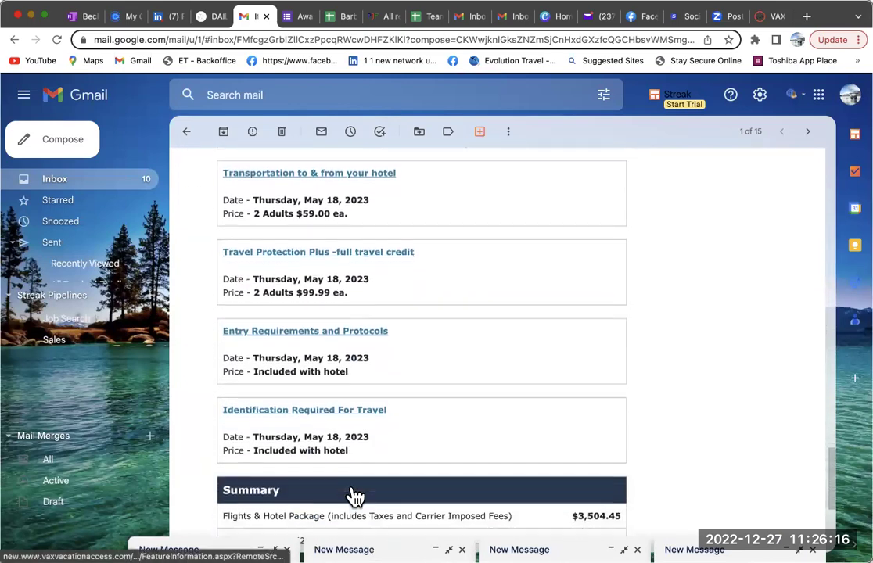
{"action": "scroll", "coordinate": [352, 489], "scroll_direction": "up", "scroll_amount": 5}
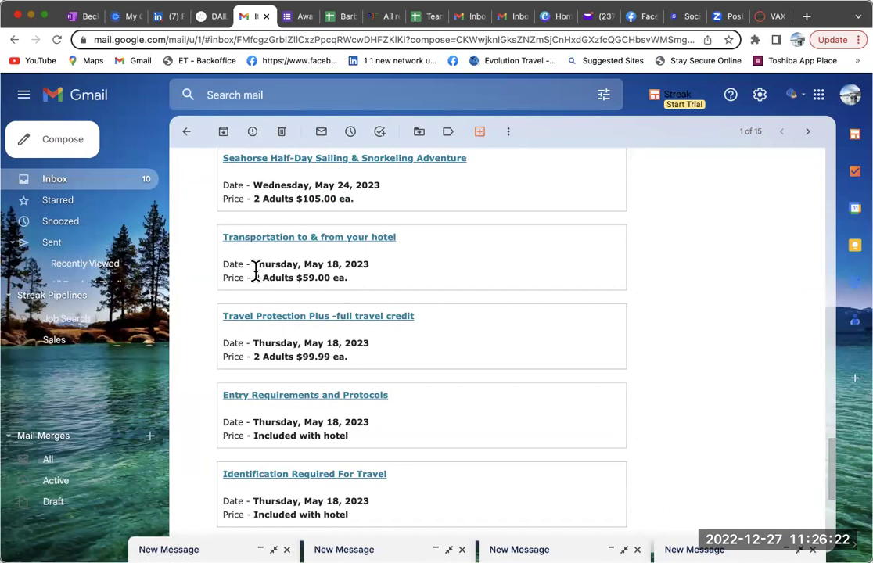
{"action": "scroll", "coordinate": [352, 408], "scroll_direction": "down", "scroll_amount": 5}
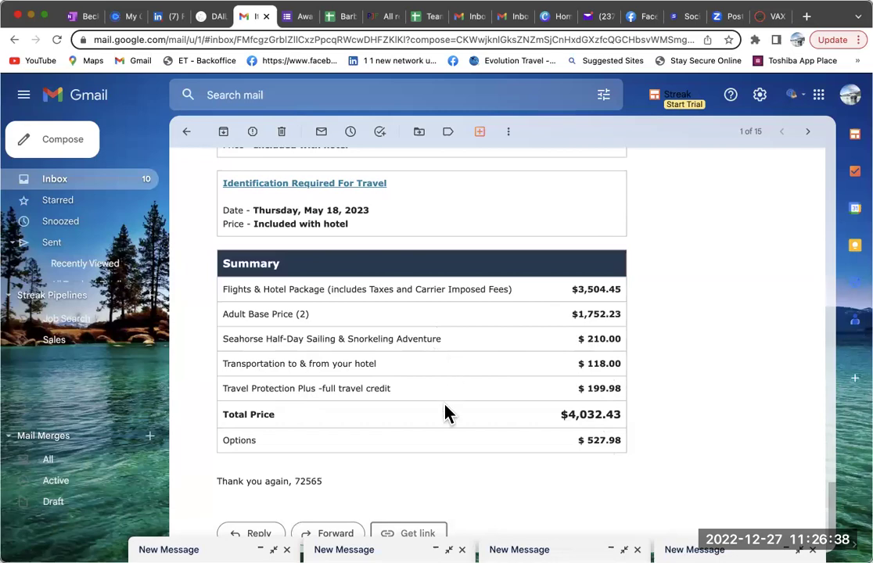
{"action": "scroll", "coordinate": [446, 412], "scroll_direction": "down", "scroll_amount": 1}
{"action": "scroll", "coordinate": [446, 413], "scroll_direction": "up", "scroll_amount": 10}
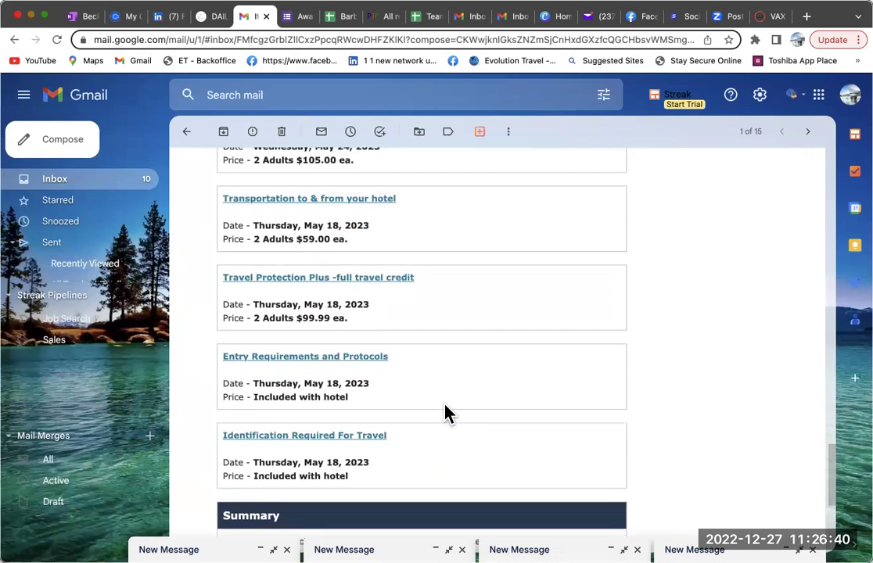
{"action": "scroll", "coordinate": [446, 413], "scroll_direction": "up", "scroll_amount": 12}
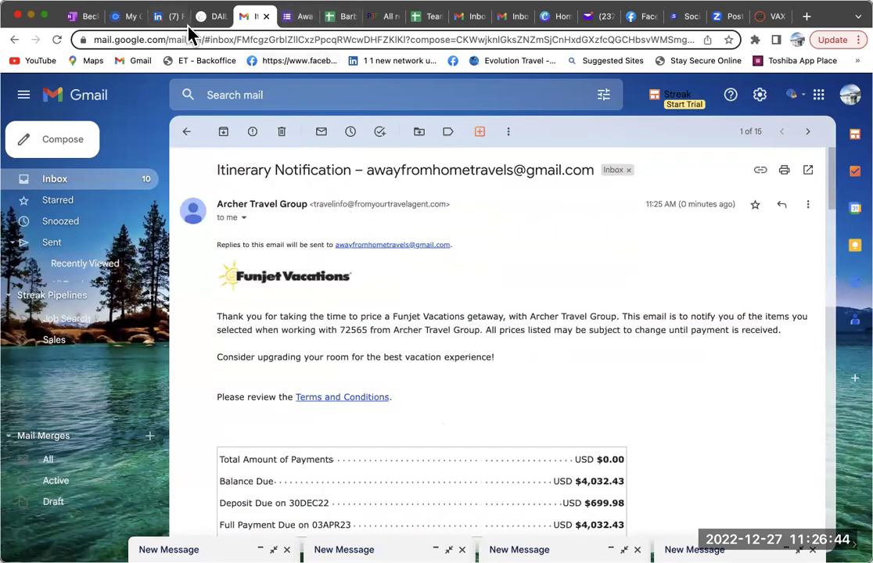
- Open Google Docs in a new tab from the Google apps list
{"action": "left_click", "coordinate": [818, 95]}
{"action": "scroll", "coordinate": [792, 331], "scroll_direction": "down", "scroll_amount": 3}
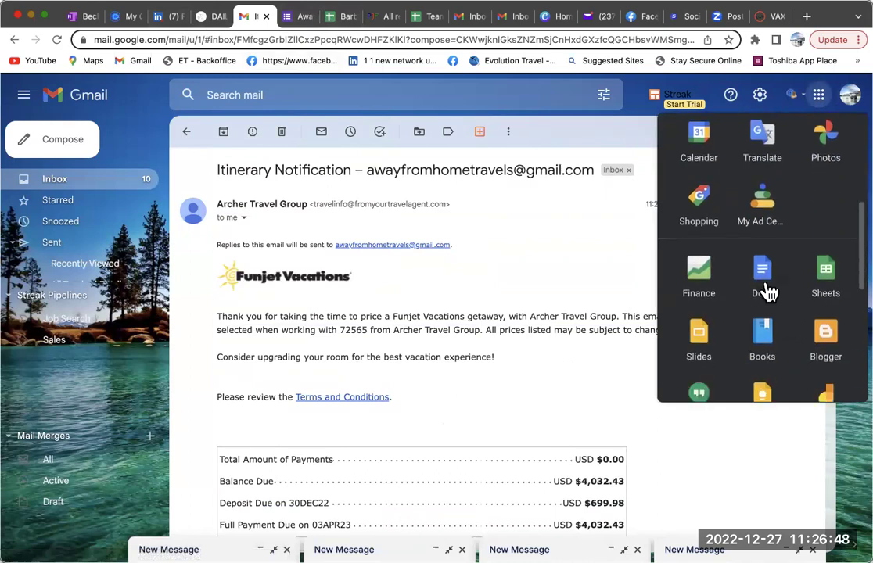
{"action": "left_click", "coordinate": [768, 290]}
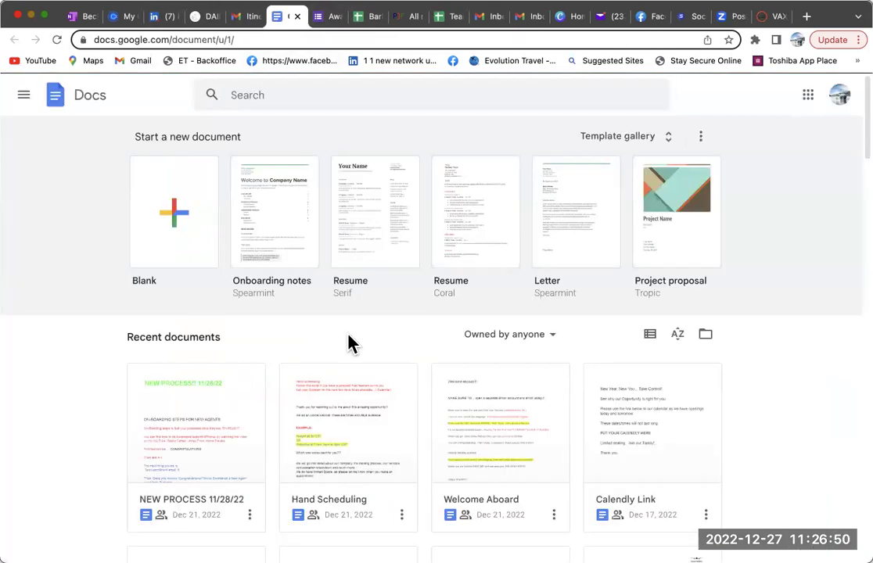
- Open the Anniversary 2023 Jamaica document and skim its opening pages
{"action": "scroll", "coordinate": [349, 343], "scroll_direction": "down", "scroll_amount": 8}
{"action": "left_click", "coordinate": [349, 342]}
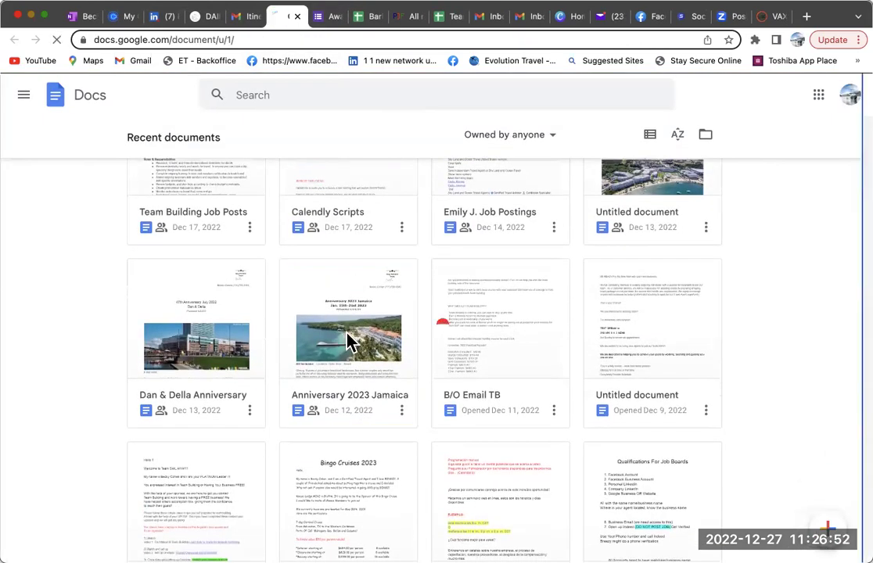
{"action": "scroll", "coordinate": [467, 496], "scroll_direction": "down", "scroll_amount": 3}
{"action": "scroll", "coordinate": [468, 492], "scroll_direction": "down", "scroll_amount": 6}
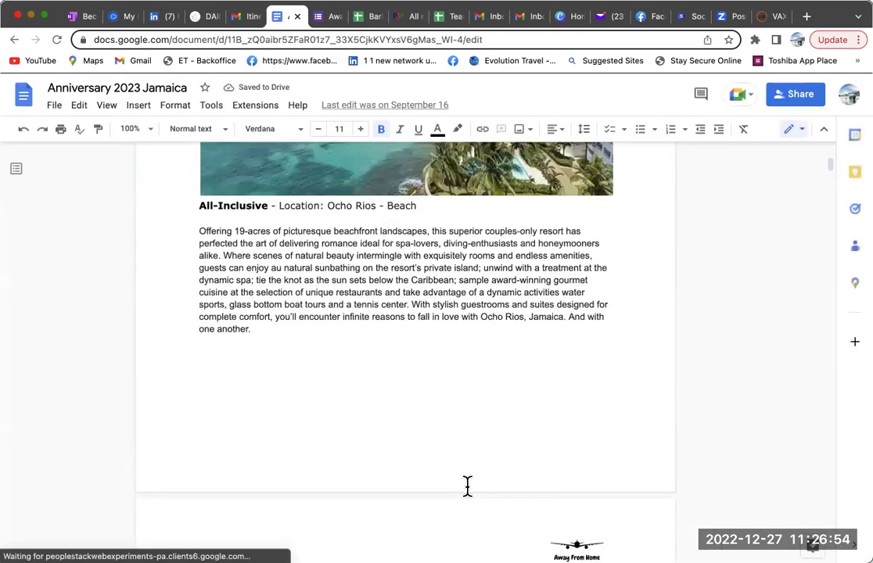
{"action": "scroll", "coordinate": [468, 488], "scroll_direction": "down", "scroll_amount": 10}
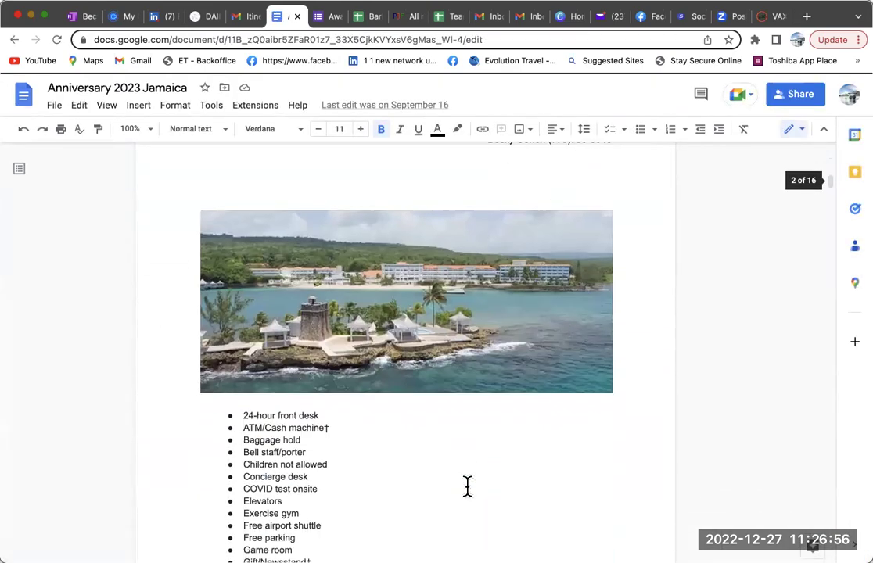
{"action": "scroll", "coordinate": [468, 488], "scroll_direction": "down", "scroll_amount": 10}
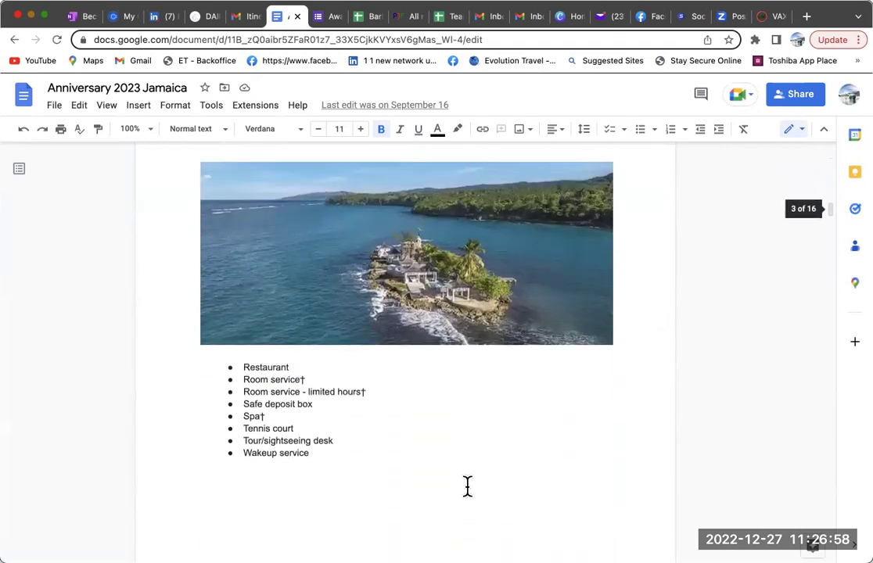
{"action": "scroll", "coordinate": [468, 487], "scroll_direction": "down", "scroll_amount": 10}
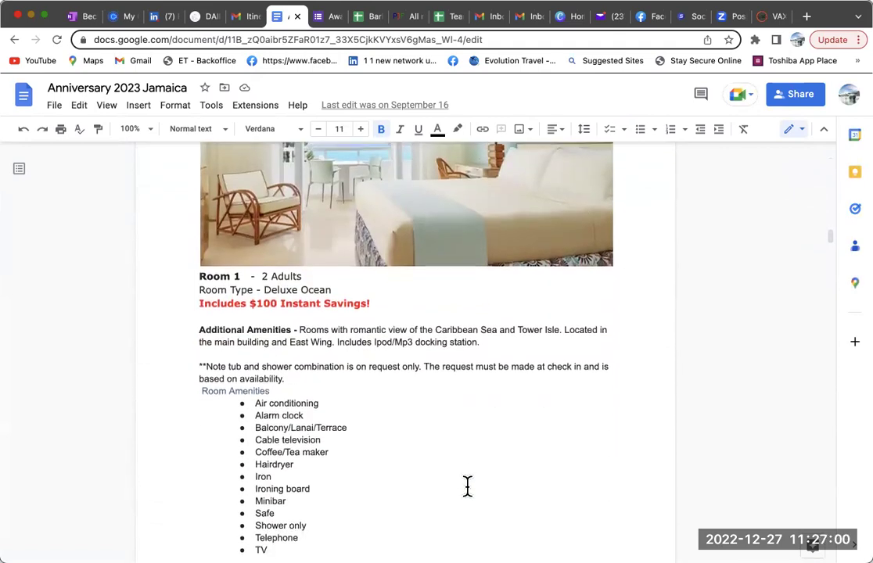
{"action": "scroll", "coordinate": [468, 488], "scroll_direction": "down", "scroll_amount": 4}
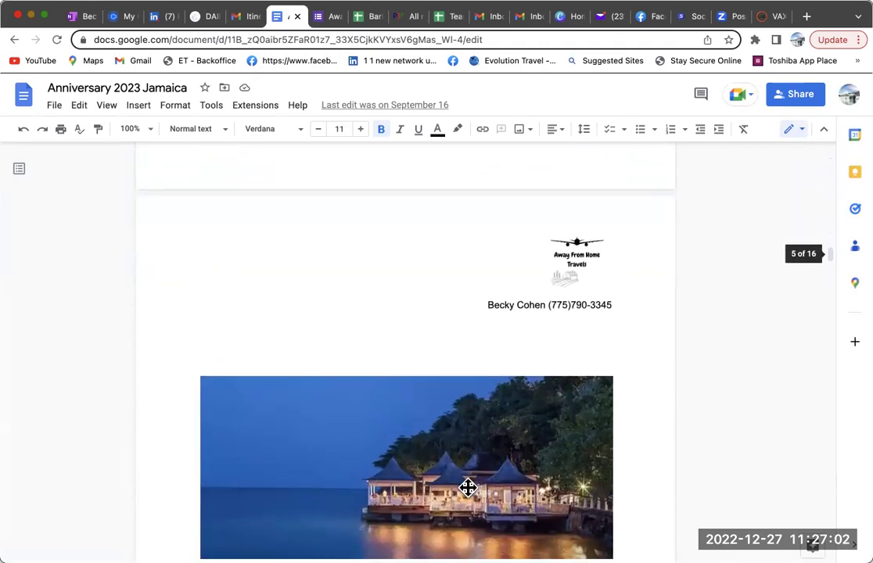
{"action": "scroll", "coordinate": [467, 487], "scroll_direction": "up", "scroll_amount": 4}
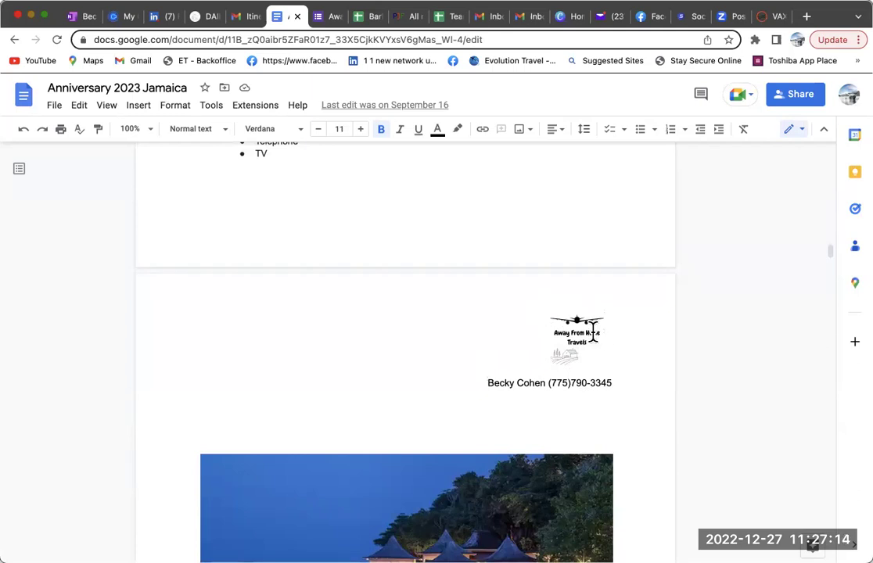
- Read down to the SUMMARY price list, return to the title page, then go back to VacationAccess
{"action": "scroll", "coordinate": [594, 424], "scroll_direction": "down", "scroll_amount": 5}
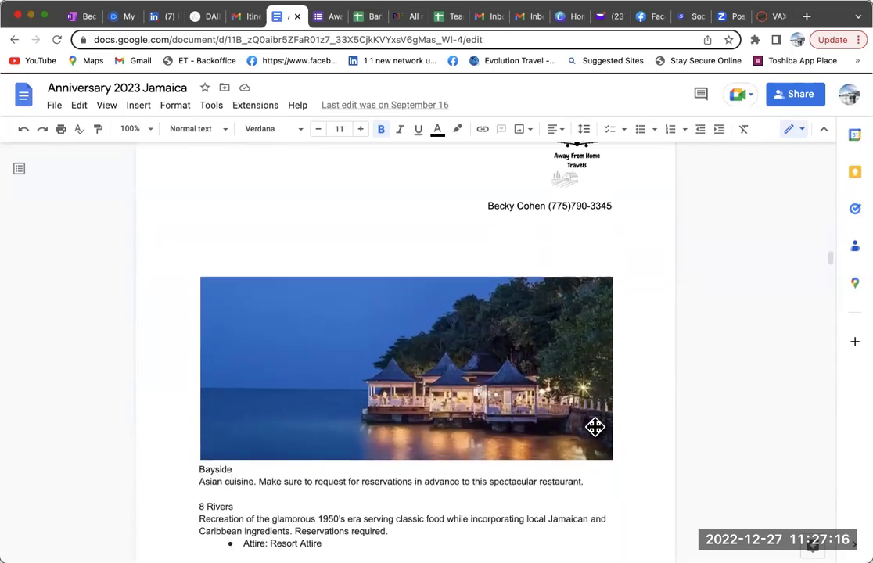
{"action": "scroll", "coordinate": [595, 425], "scroll_direction": "down", "scroll_amount": 15}
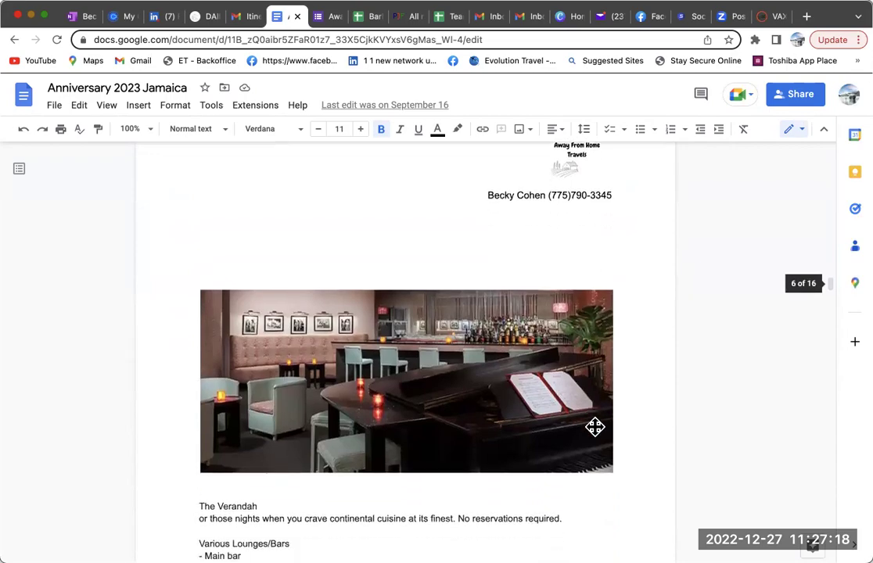
{"action": "scroll", "coordinate": [594, 427], "scroll_direction": "down", "scroll_amount": 15}
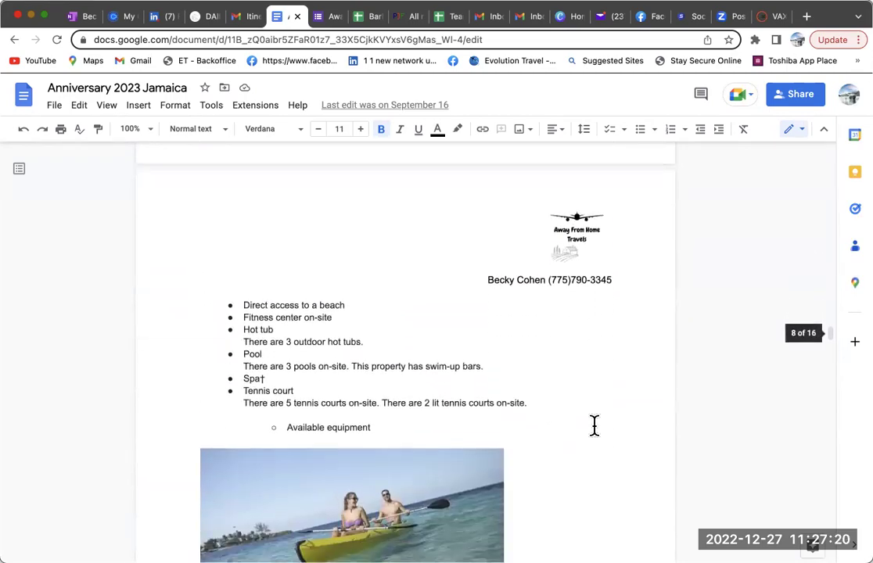
{"action": "scroll", "coordinate": [595, 426], "scroll_direction": "down", "scroll_amount": 15}
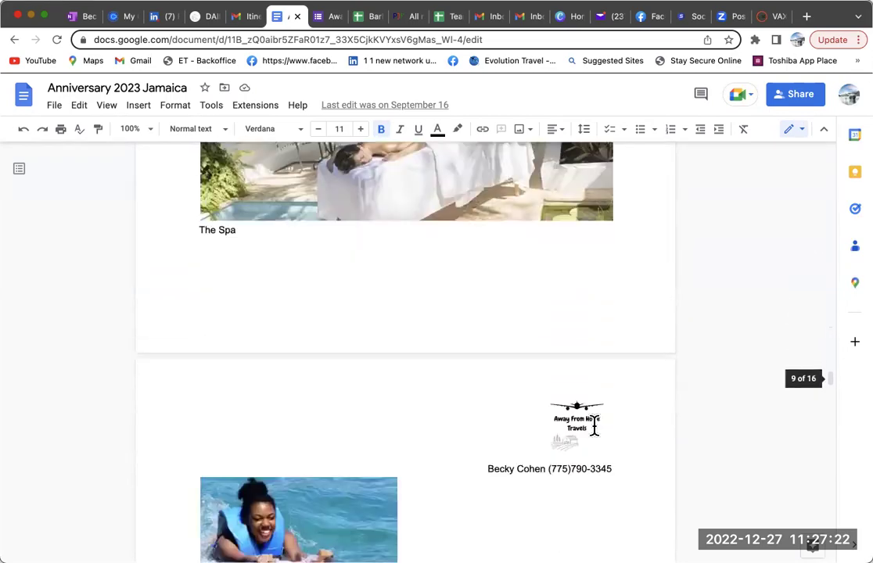
{"action": "scroll", "coordinate": [594, 425], "scroll_direction": "down", "scroll_amount": 15}
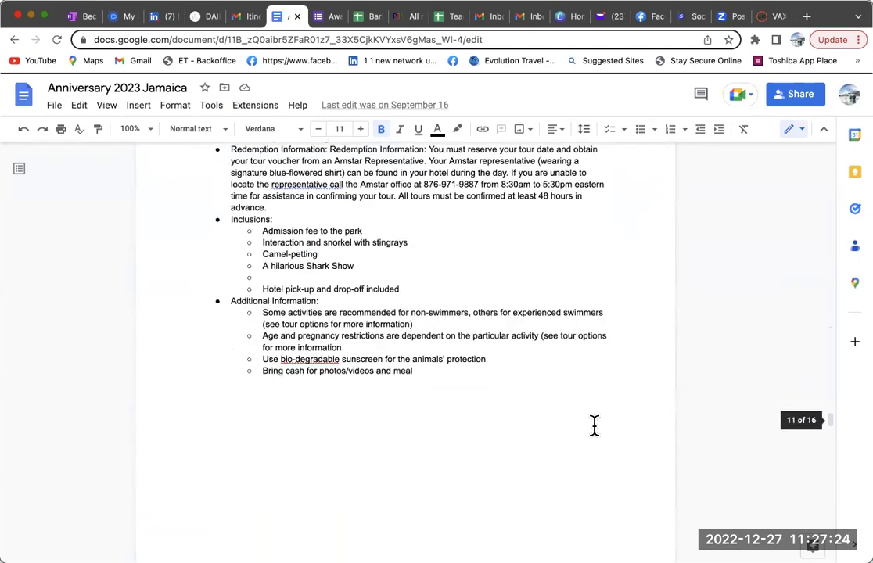
{"action": "scroll", "coordinate": [594, 424], "scroll_direction": "down", "scroll_amount": 12}
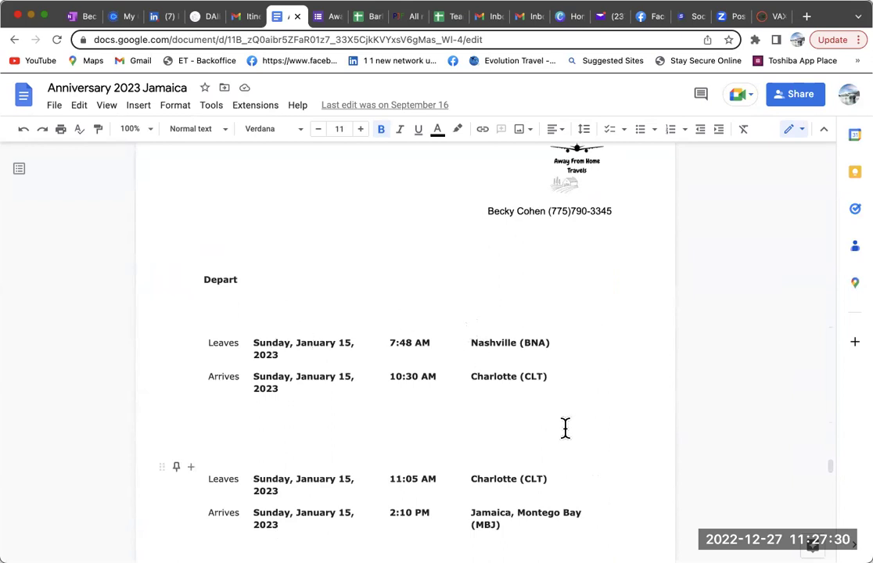
{"action": "scroll", "coordinate": [537, 419], "scroll_direction": "down", "scroll_amount": 1}
{"action": "scroll", "coordinate": [537, 419], "scroll_direction": "down", "scroll_amount": 3}
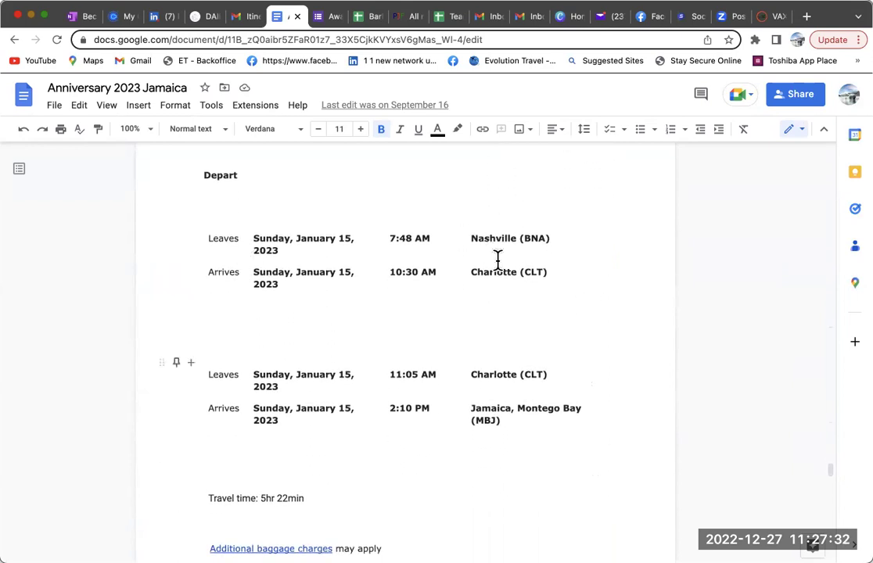
{"action": "scroll", "coordinate": [542, 327], "scroll_direction": "down", "scroll_amount": 10}
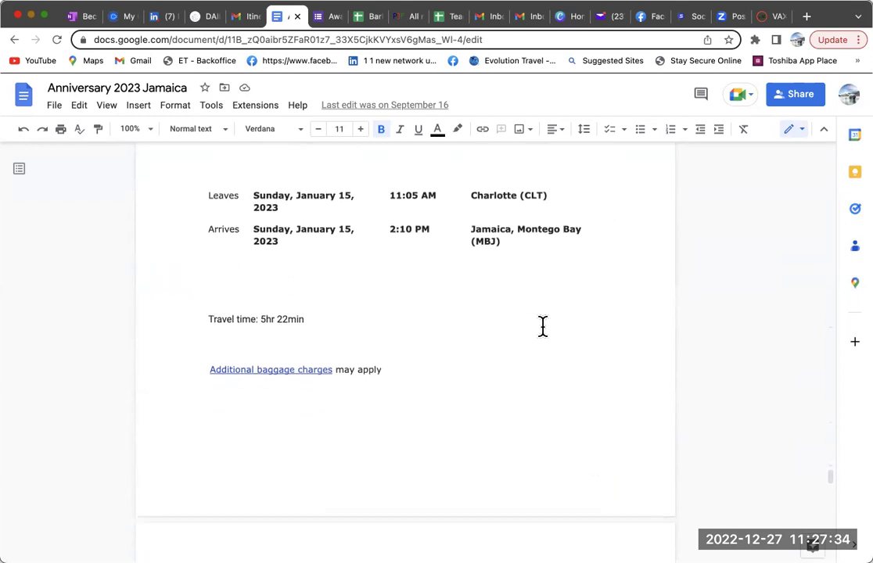
{"action": "scroll", "coordinate": [542, 327], "scroll_direction": "down", "scroll_amount": 15}
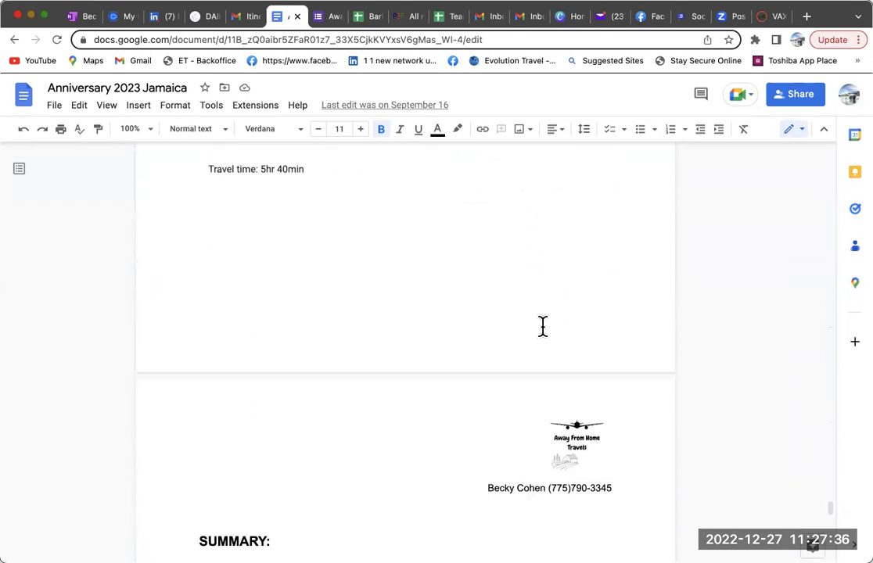
{"action": "scroll", "coordinate": [514, 197], "scroll_direction": "down", "scroll_amount": 5}
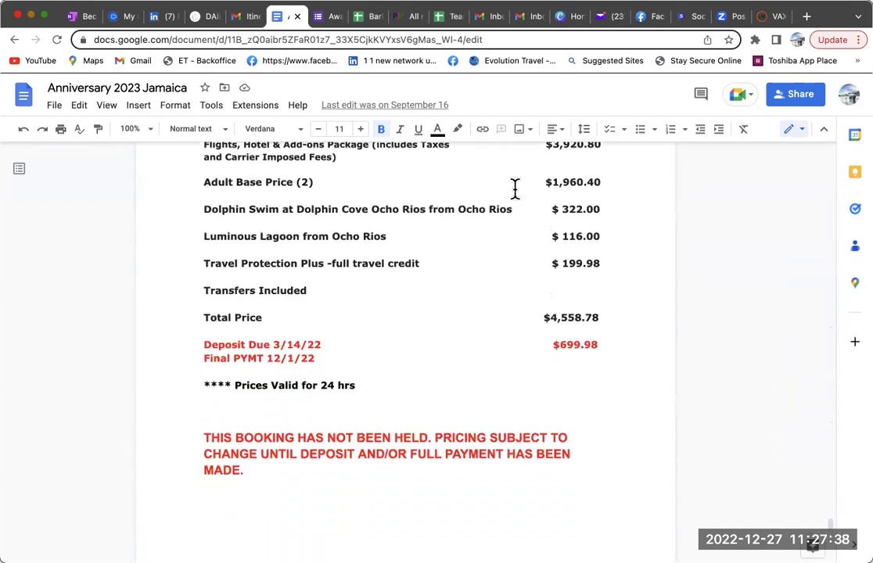
{"action": "scroll", "coordinate": [514, 203], "scroll_direction": "up", "scroll_amount": 6}
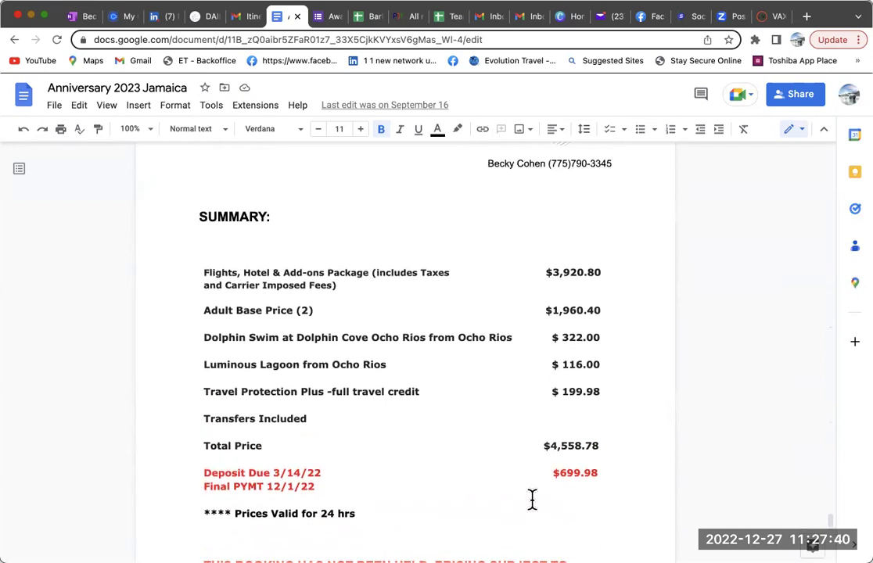
{"action": "scroll", "coordinate": [538, 487], "scroll_direction": "down", "scroll_amount": 1}
{"action": "scroll", "coordinate": [538, 487], "scroll_direction": "down", "scroll_amount": 2}
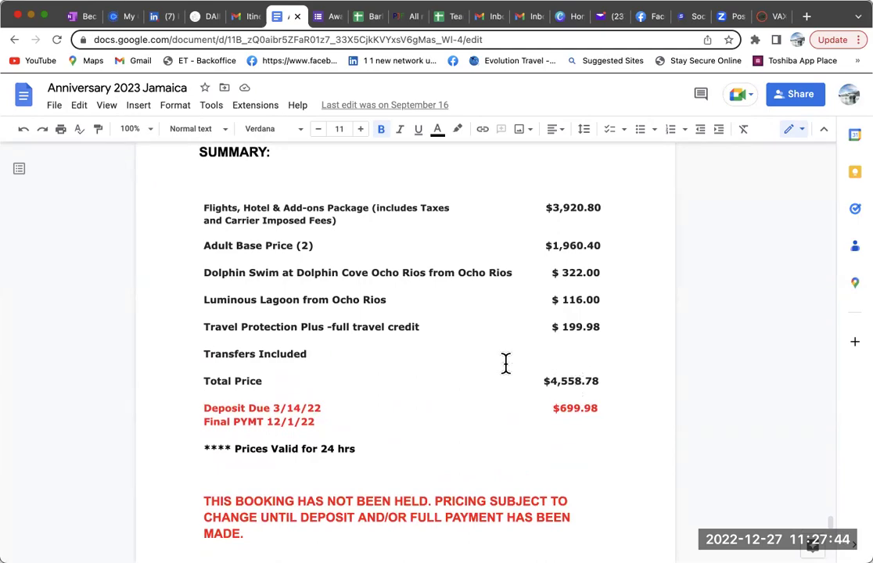
{"action": "scroll", "coordinate": [496, 360], "scroll_direction": "up", "scroll_amount": 1}
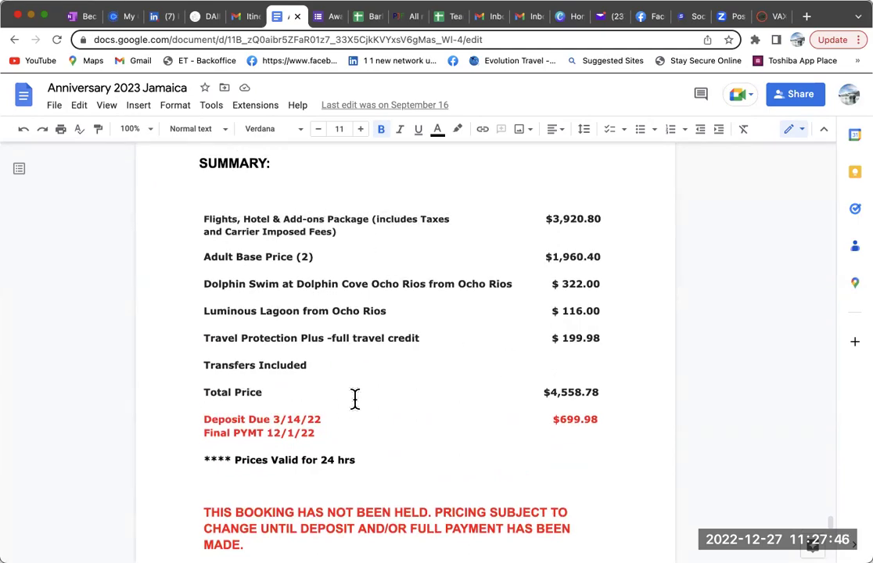
{"action": "scroll", "coordinate": [355, 399], "scroll_direction": "up", "scroll_amount": 10}
{"action": "scroll", "coordinate": [355, 399], "scroll_direction": "up", "scroll_amount": 20}
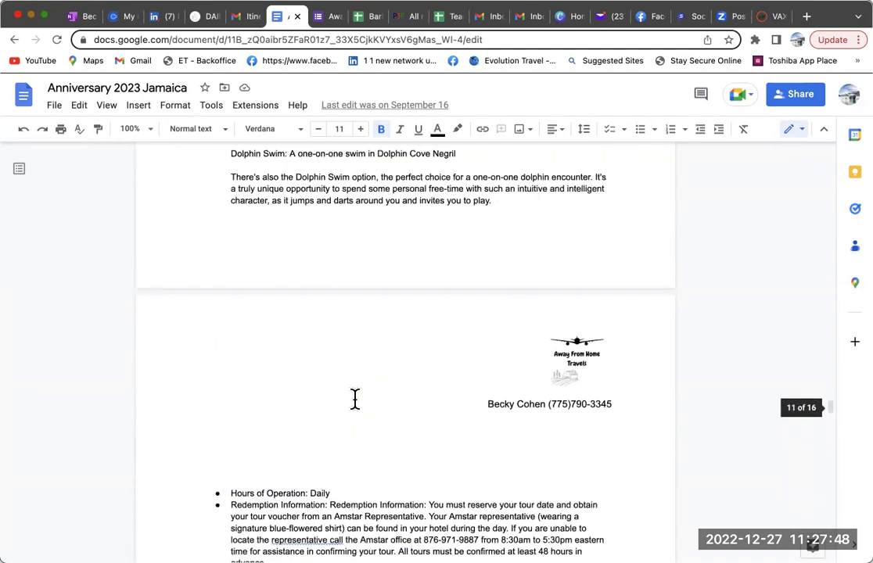
{"action": "scroll", "coordinate": [354, 399], "scroll_direction": "up", "scroll_amount": 20}
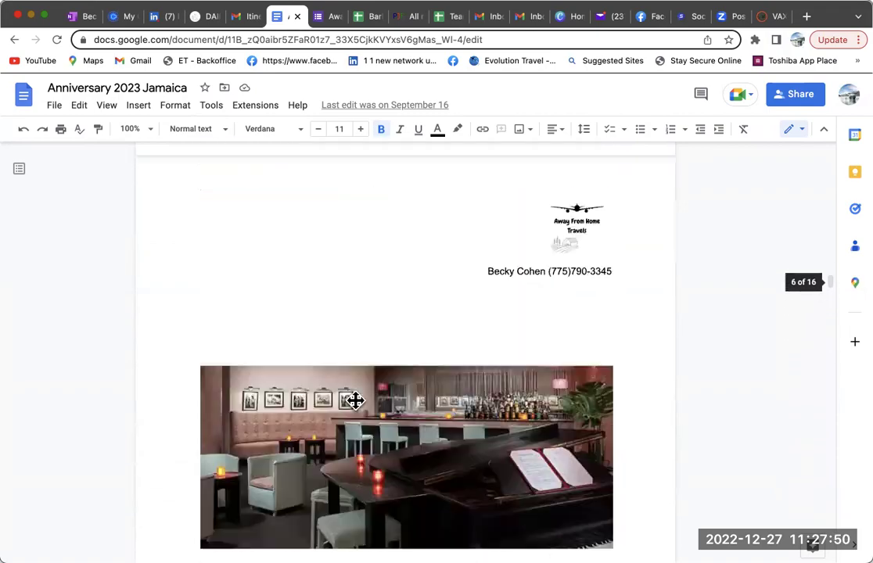
{"action": "scroll", "coordinate": [354, 399], "scroll_direction": "up", "scroll_amount": 20}
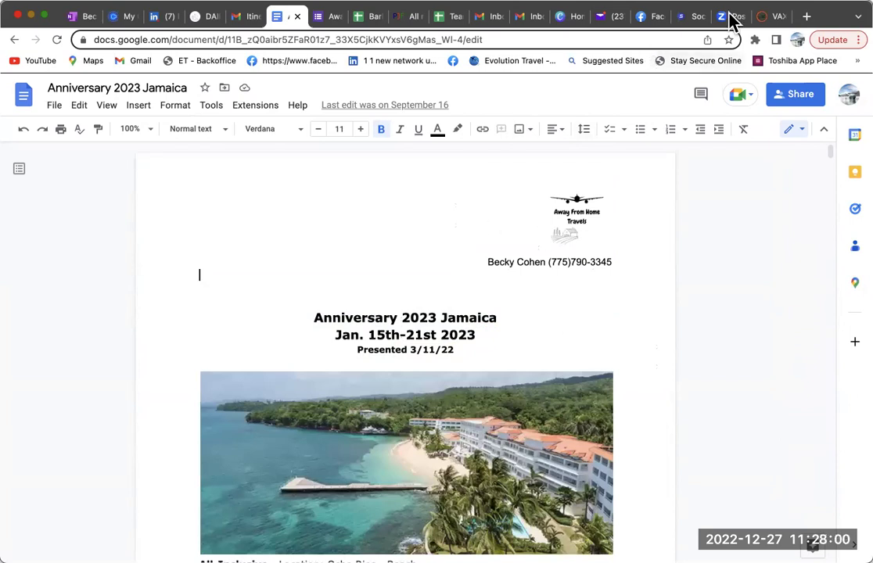
{"action": "left_click", "coordinate": [762, 19]}
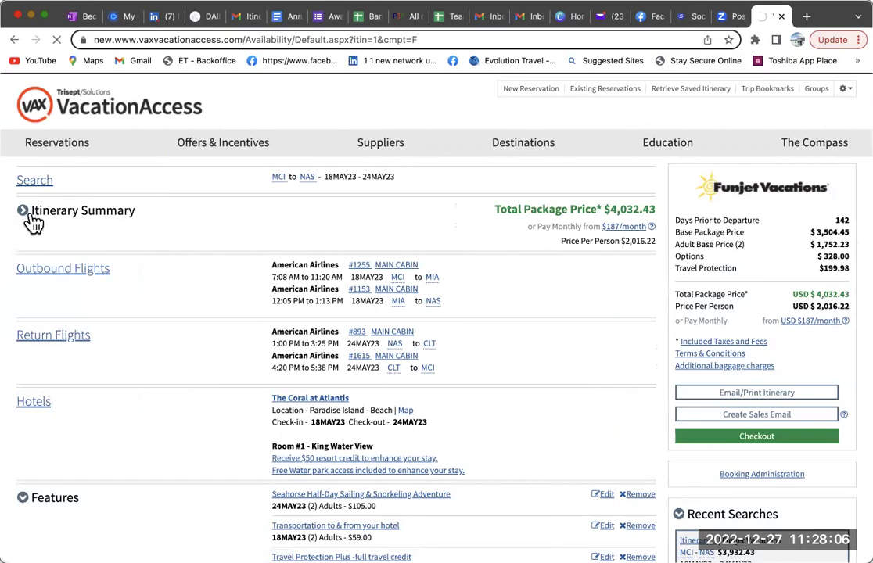
- Return to the package search, keeping Funjet Vacations as supplier for MCI–NAS, 18–24 May
{"action": "left_click", "coordinate": [49, 177]}
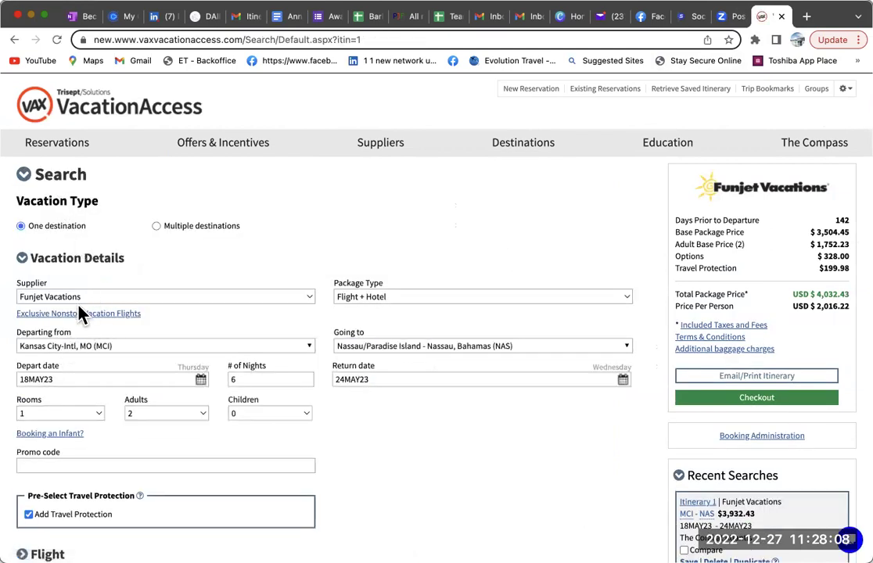
{"action": "left_click", "coordinate": [307, 298]}
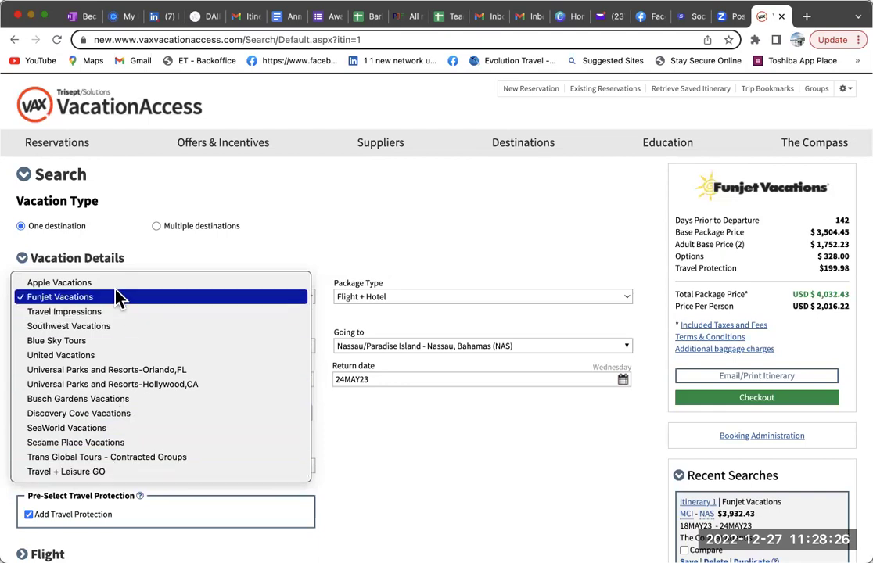
{"action": "left_click", "coordinate": [283, 227]}
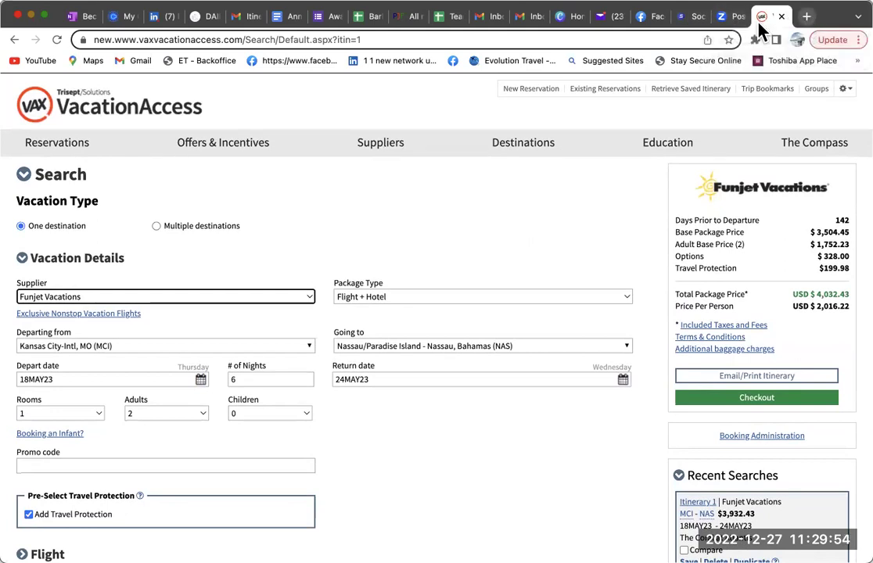
- Open the Disney Travel Agents bookmark in a new tab and begin signing in to the agent account
{"action": "left_click", "coordinate": [807, 17]}
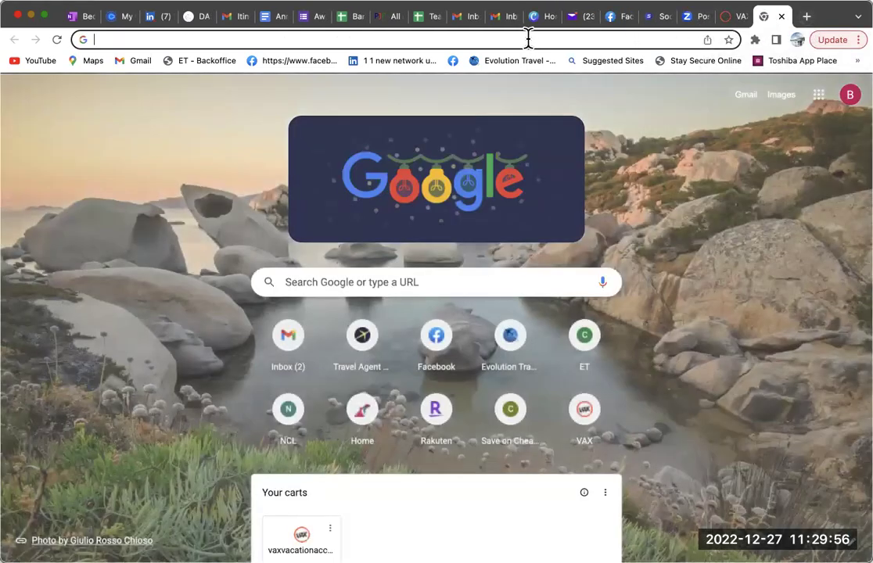
{"action": "left_click", "coordinate": [215, 0]}
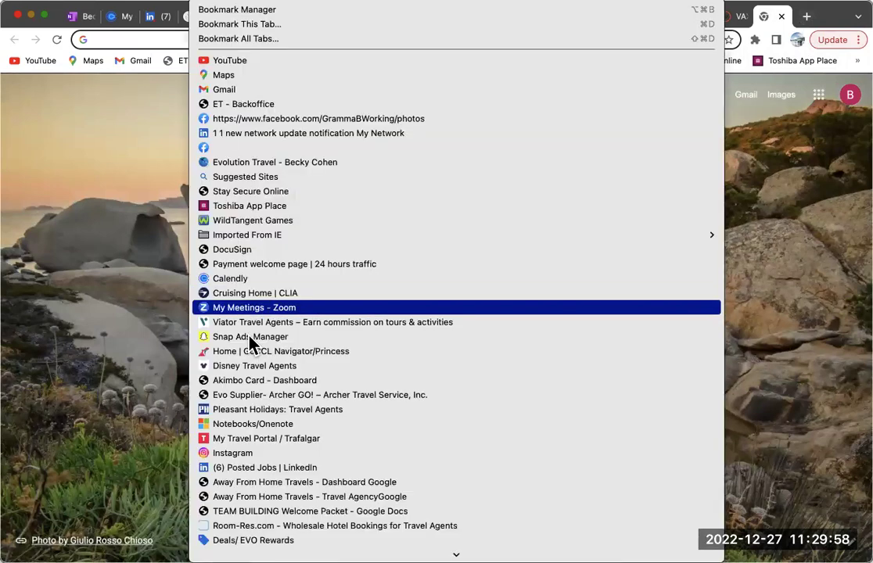
{"action": "left_click", "coordinate": [236, 365]}
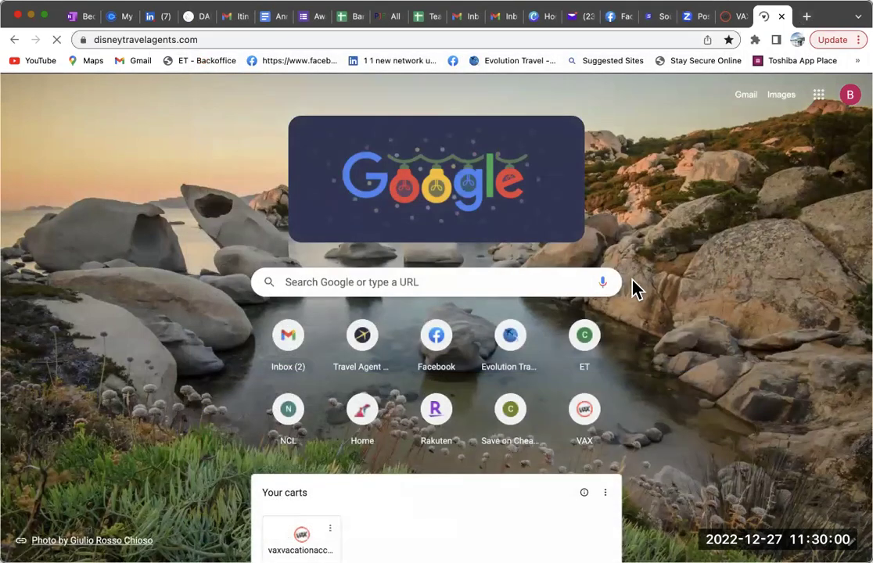
{"action": "scroll", "coordinate": [436, 309], "scroll_direction": "down", "scroll_amount": 5}
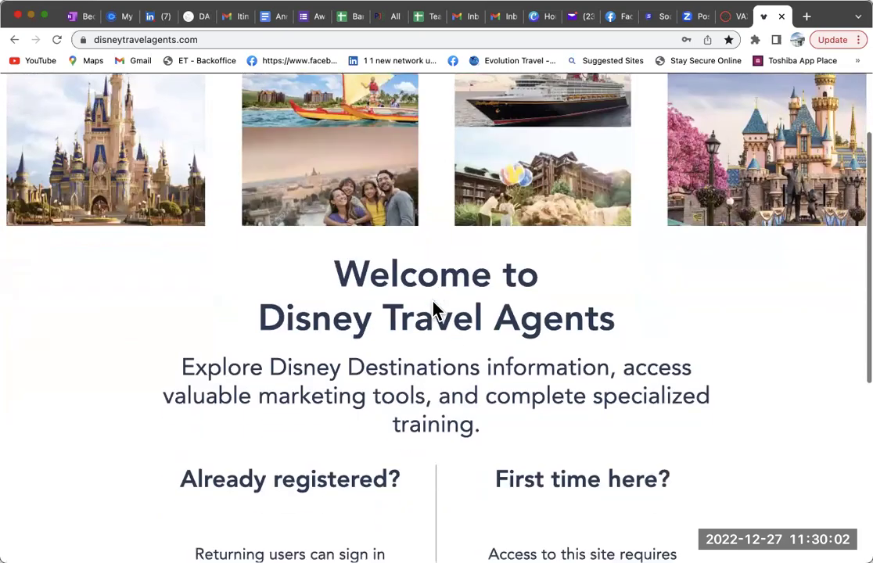
{"action": "left_click", "coordinate": [312, 351]}
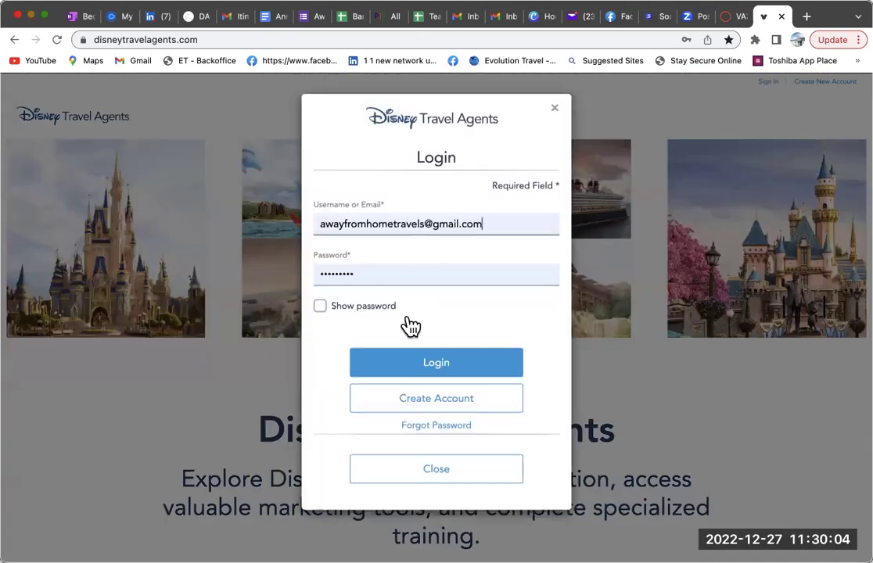
- Log in to the Disney Travel Agents account and open the destination choices for the price search
{"action": "left_click", "coordinate": [407, 363]}
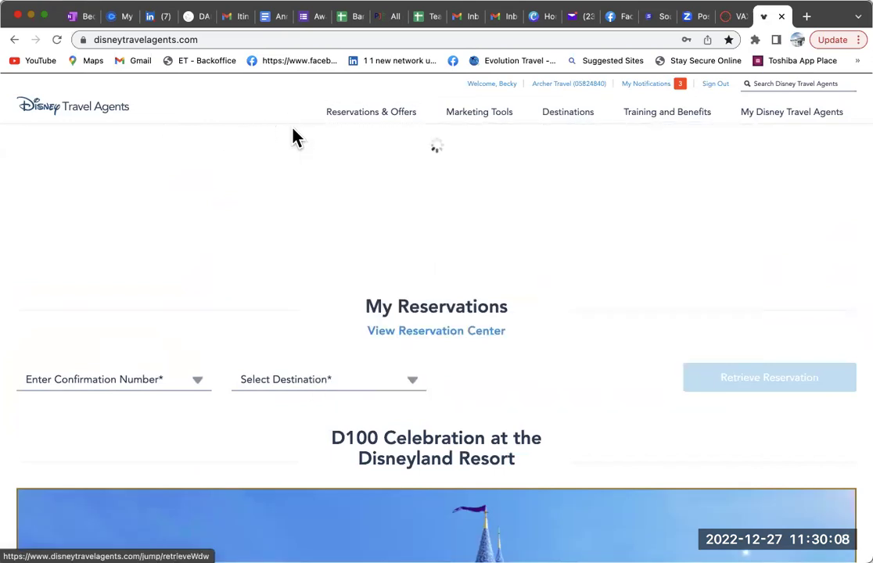
{"action": "left_click", "coordinate": [211, 157]}
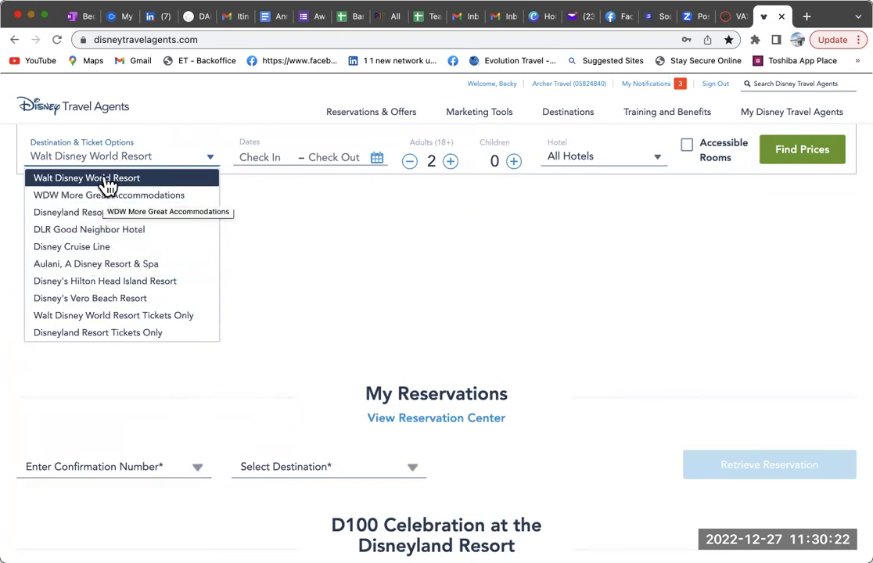
- Set the stay dates to April 17 through April 22, 2023
{"action": "left_click", "coordinate": [376, 160]}
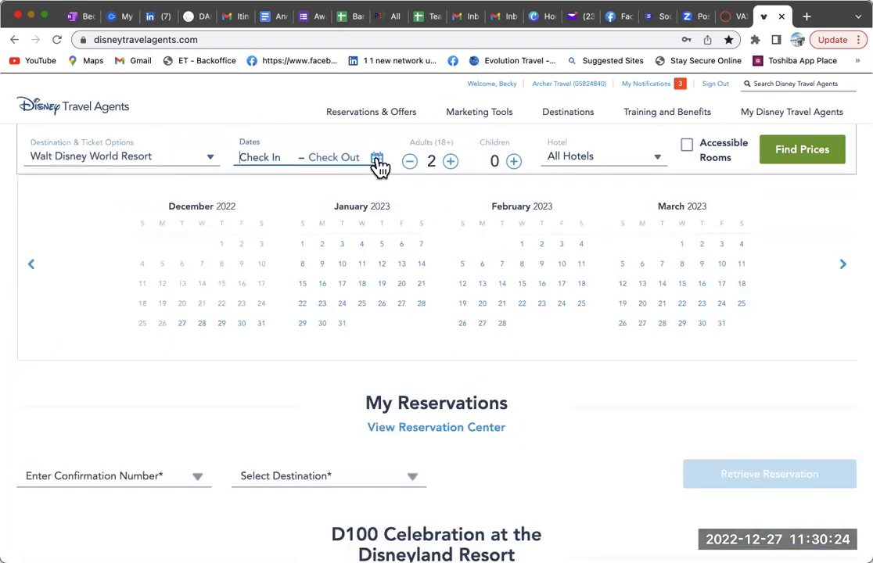
{"action": "left_click", "coordinate": [843, 266]}
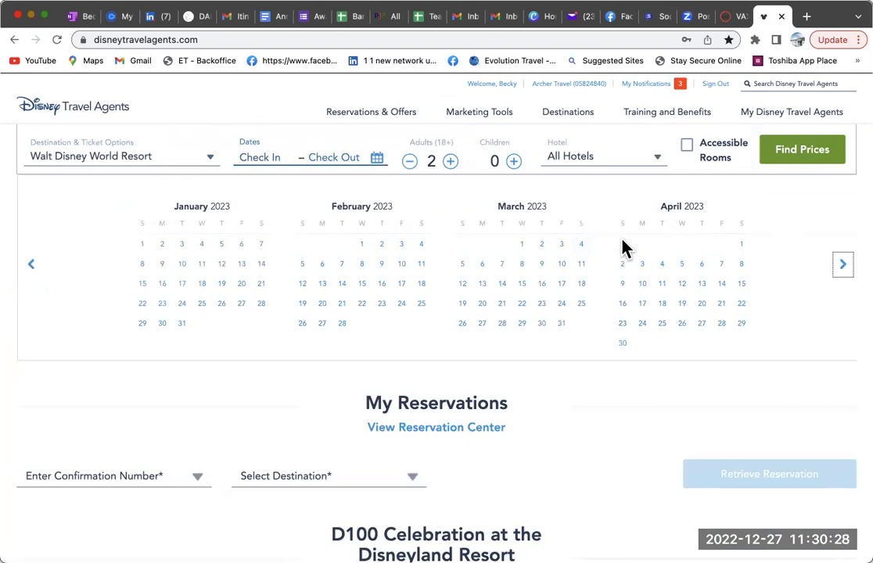
{"action": "left_click", "coordinate": [662, 304]}
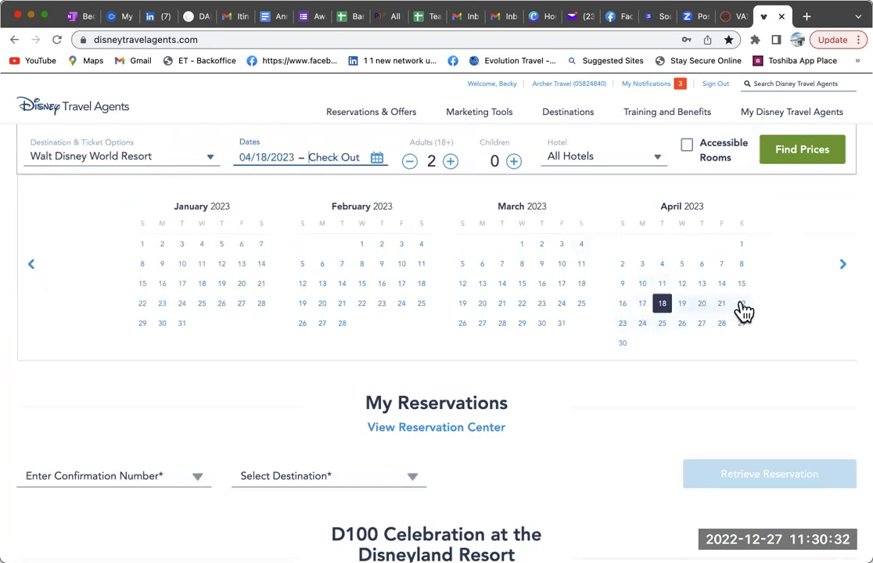
{"action": "left_click", "coordinate": [646, 307]}
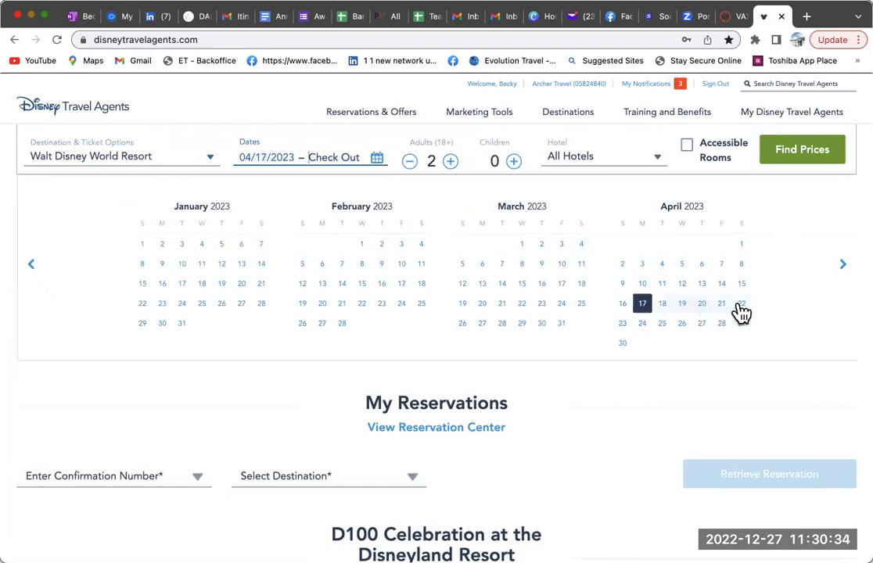
{"action": "left_click", "coordinate": [740, 306]}
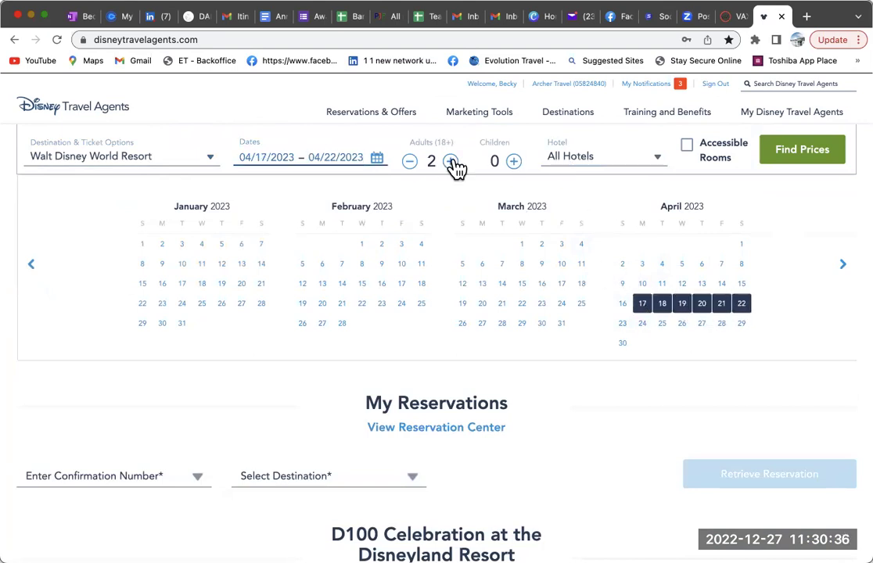
- Add two children aged 10 and 8 and search resort prices
{"action": "left_click", "coordinate": [514, 162]}
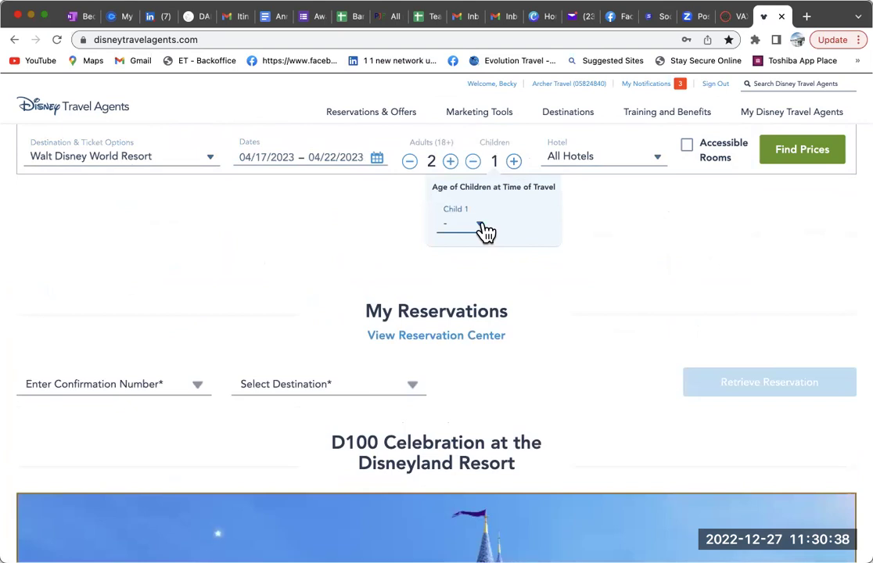
{"action": "left_click", "coordinate": [514, 163]}
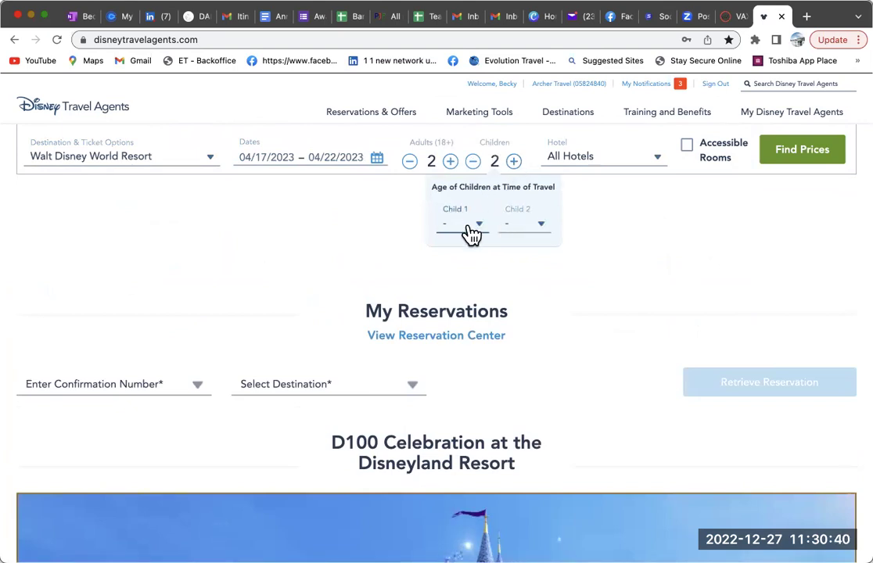
{"action": "left_click", "coordinate": [466, 228]}
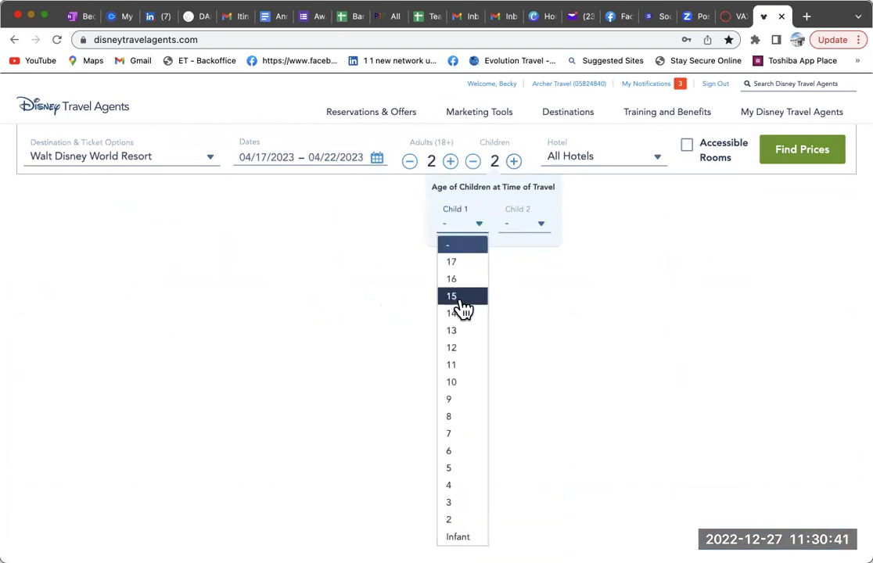
{"action": "left_click", "coordinate": [460, 383]}
{"action": "left_click", "coordinate": [540, 227]}
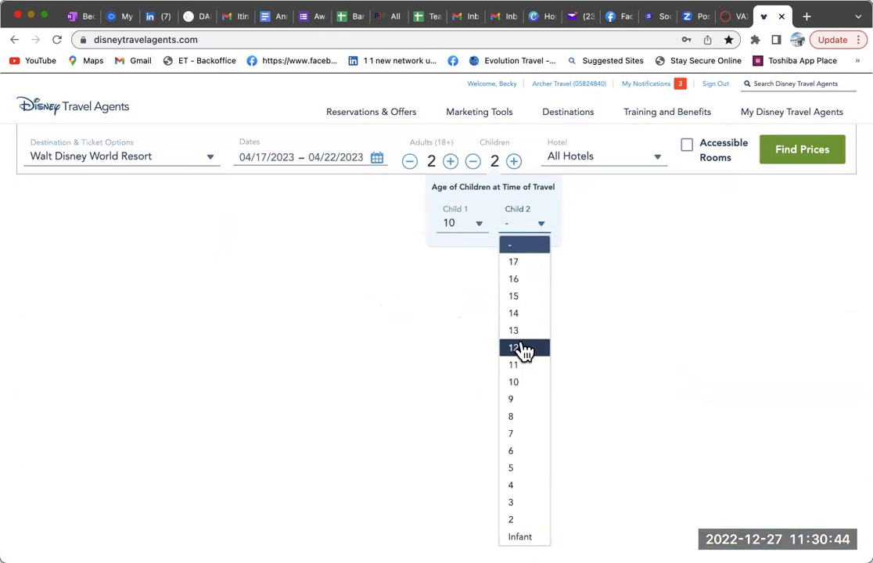
{"action": "left_click", "coordinate": [512, 417]}
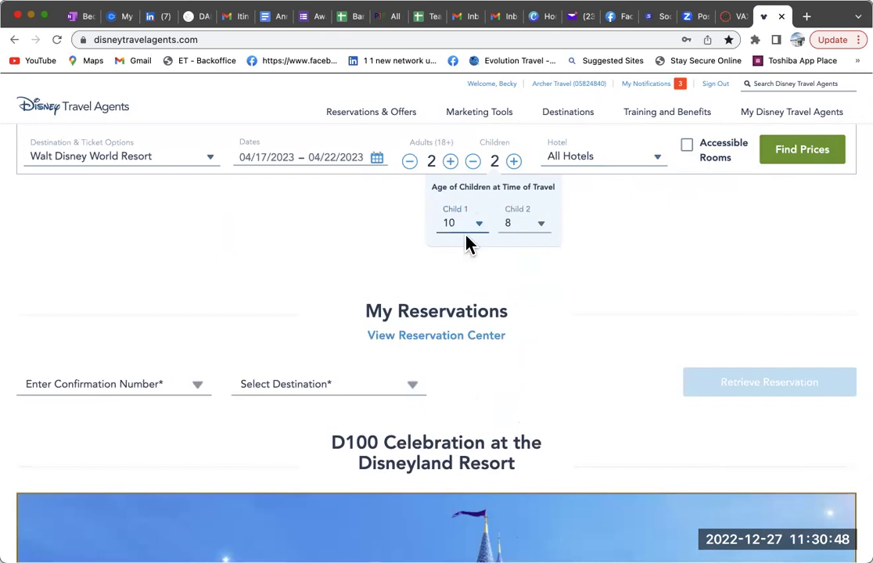
{"action": "left_click", "coordinate": [795, 157]}
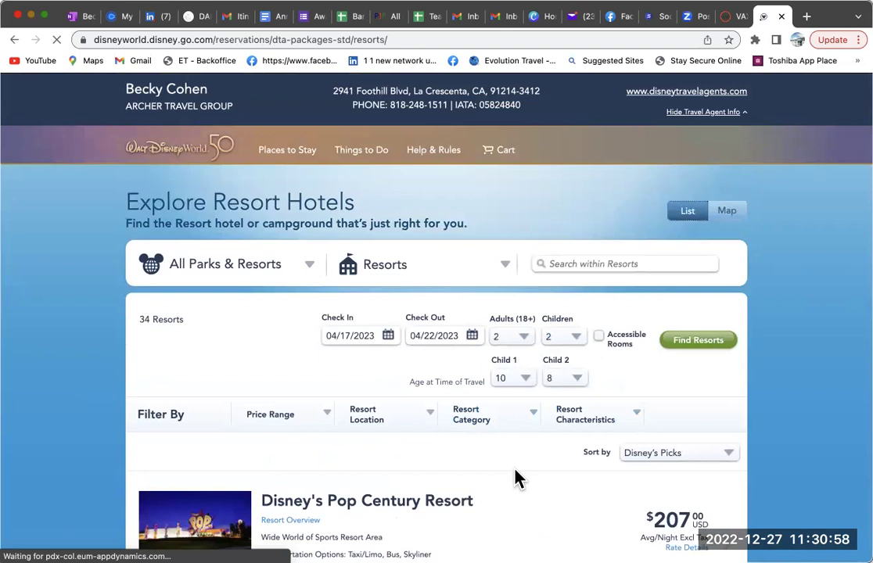
- Open Disney's All-Star Movies Resort from the 34 resort results to view its 4 room offers
{"action": "scroll", "coordinate": [516, 477], "scroll_direction": "down", "scroll_amount": 3}
{"action": "scroll", "coordinate": [461, 449], "scroll_direction": "down", "scroll_amount": 1}
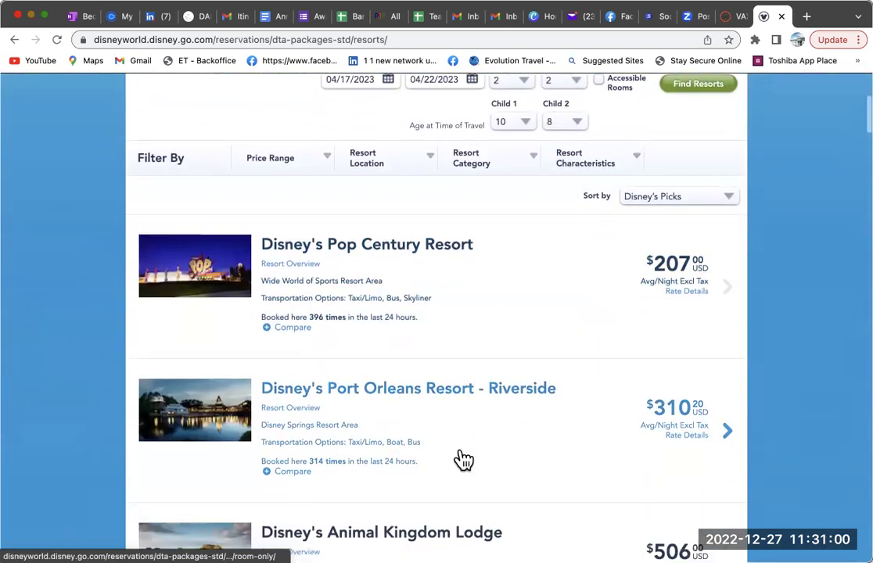
{"action": "scroll", "coordinate": [464, 460], "scroll_direction": "down", "scroll_amount": 2}
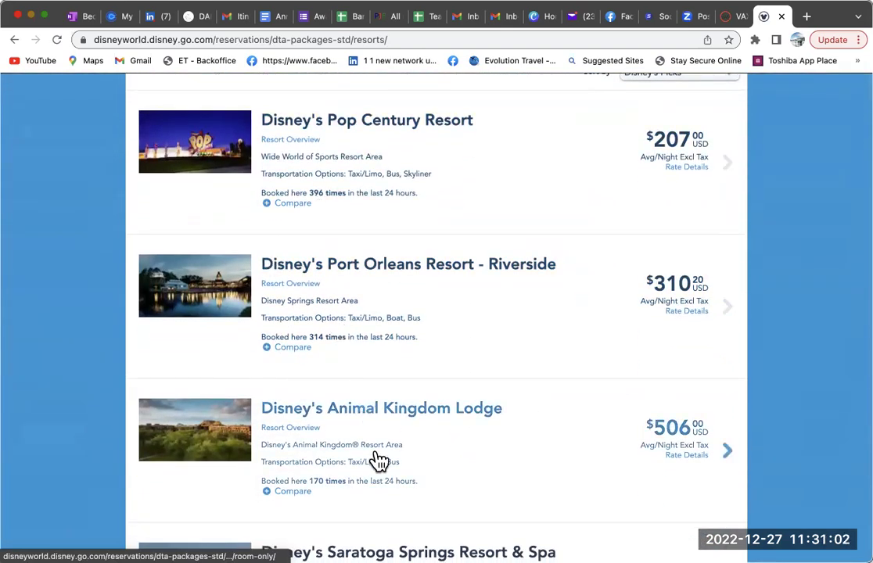
{"action": "scroll", "coordinate": [379, 461], "scroll_direction": "down", "scroll_amount": 5}
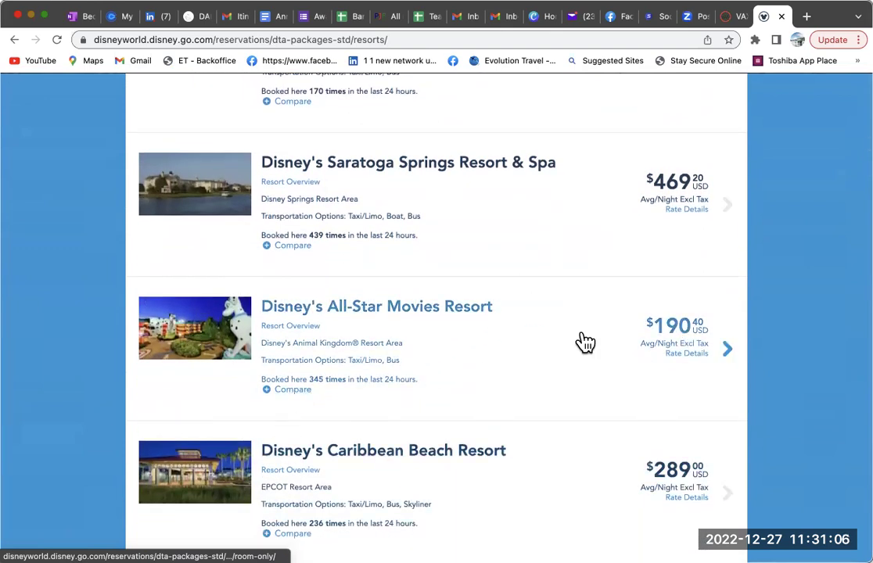
{"action": "left_click", "coordinate": [382, 309]}
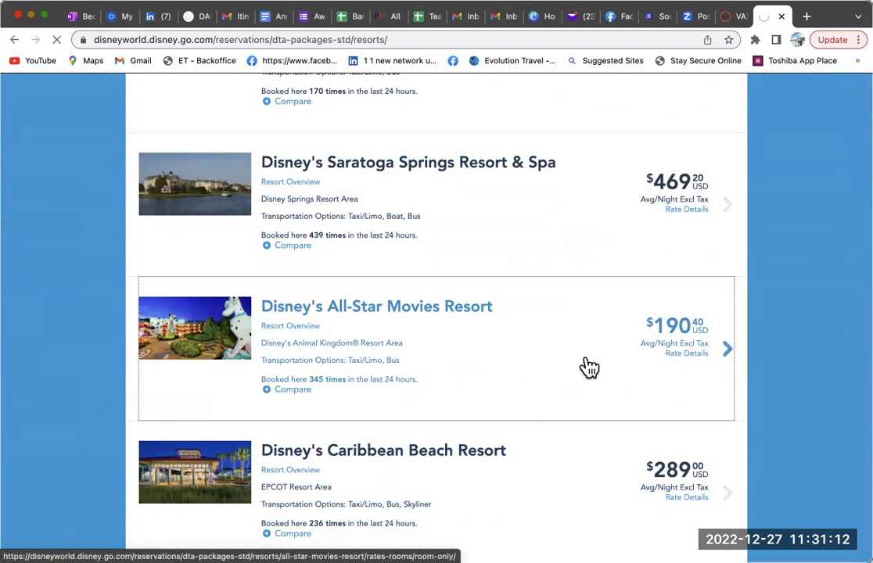
{"action": "scroll", "coordinate": [438, 479], "scroll_direction": "down", "scroll_amount": 5}
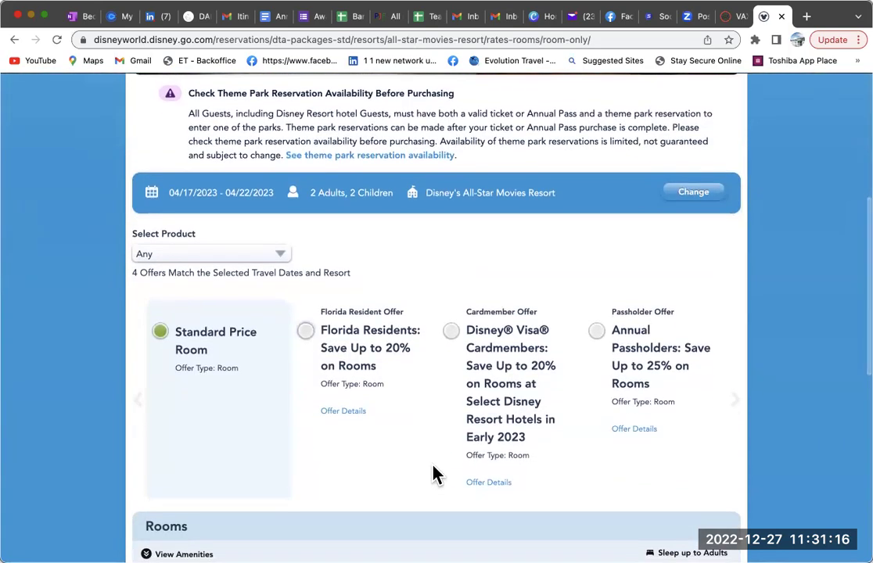
- Put the Preferred Room at Standard Price in the cart ($952.00) and permanently dismiss the theme-park reminder
{"action": "scroll", "coordinate": [433, 473], "scroll_direction": "down", "scroll_amount": 1}
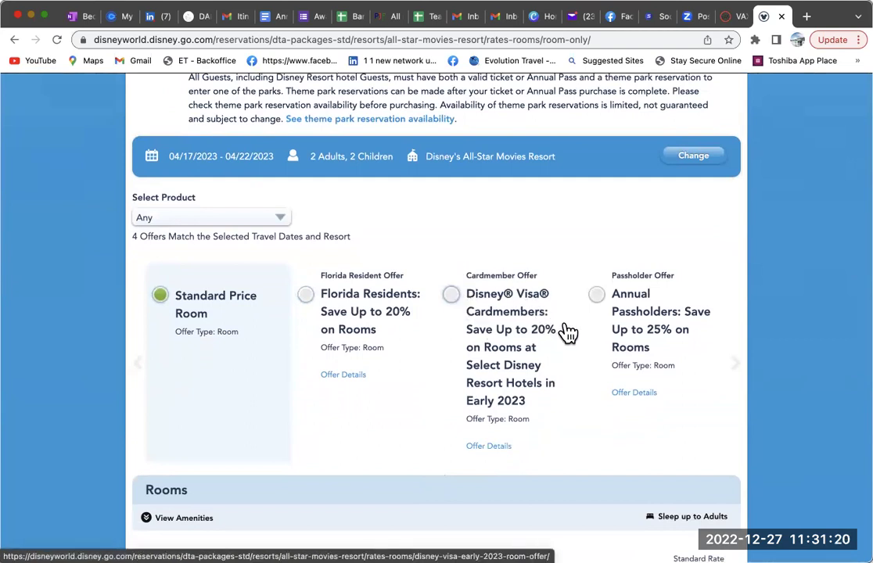
{"action": "scroll", "coordinate": [576, 388], "scroll_direction": "down", "scroll_amount": 1}
{"action": "scroll", "coordinate": [612, 315], "scroll_direction": "down", "scroll_amount": 5}
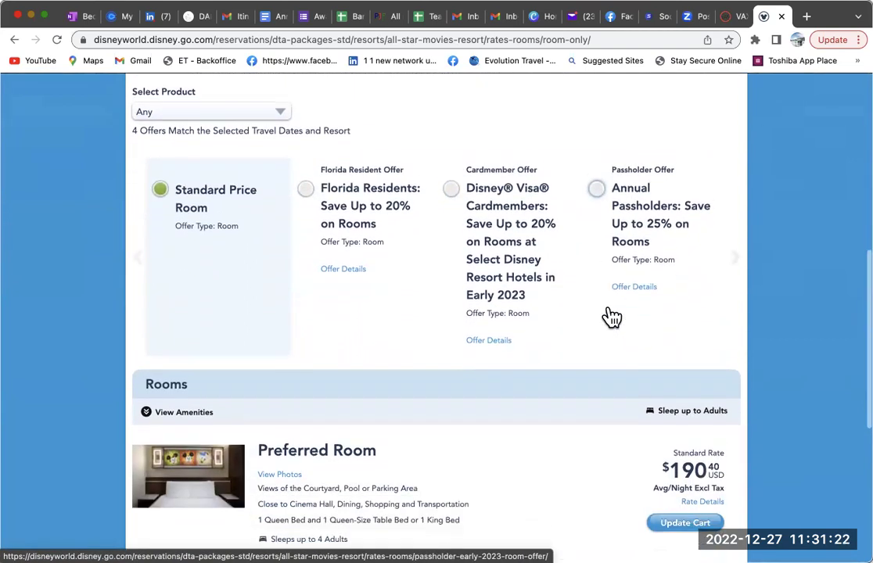
{"action": "left_click", "coordinate": [672, 344]}
{"action": "left_click", "coordinate": [567, 402]}
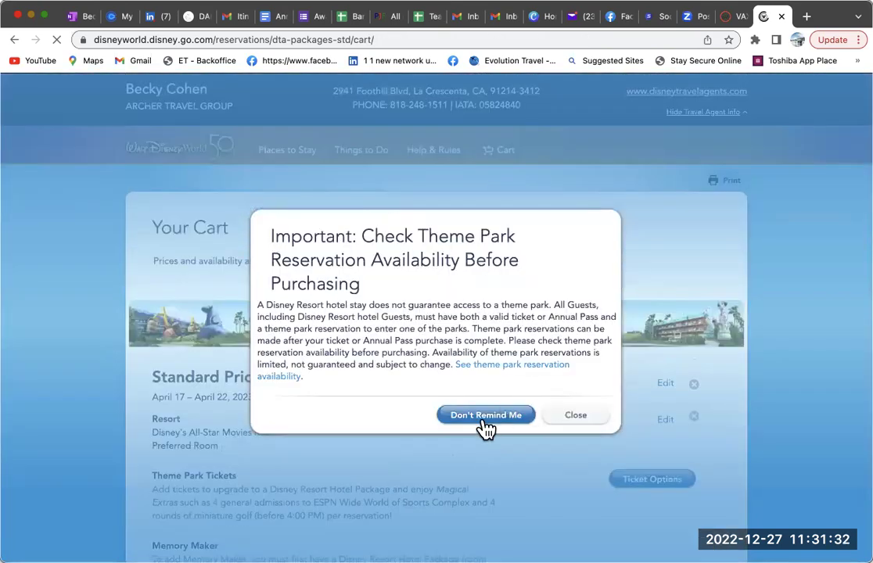
{"action": "left_click", "coordinate": [486, 423]}
- Open the theme park ticket options for the All-Star Movies stay
{"action": "scroll", "coordinate": [341, 362], "scroll_direction": "down", "scroll_amount": 3}
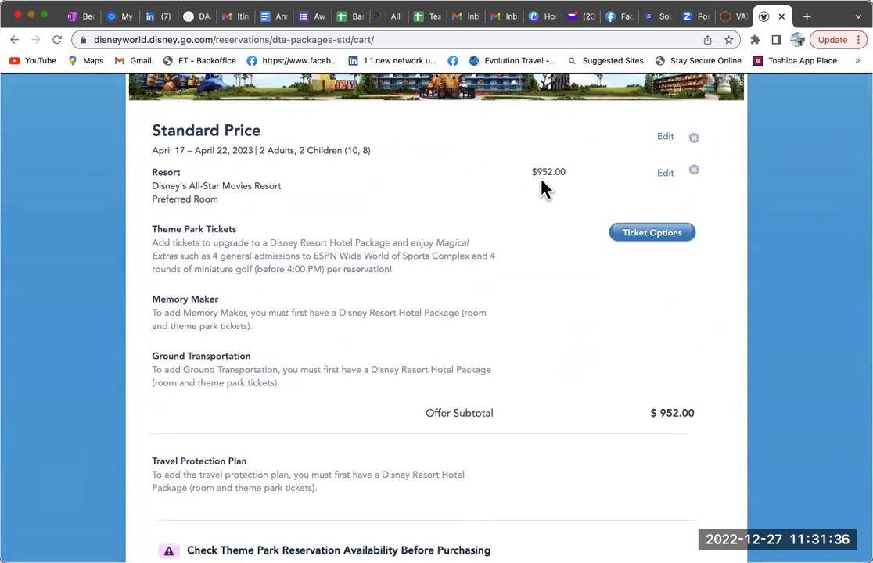
{"action": "scroll", "coordinate": [405, 170], "scroll_direction": "up", "scroll_amount": 1}
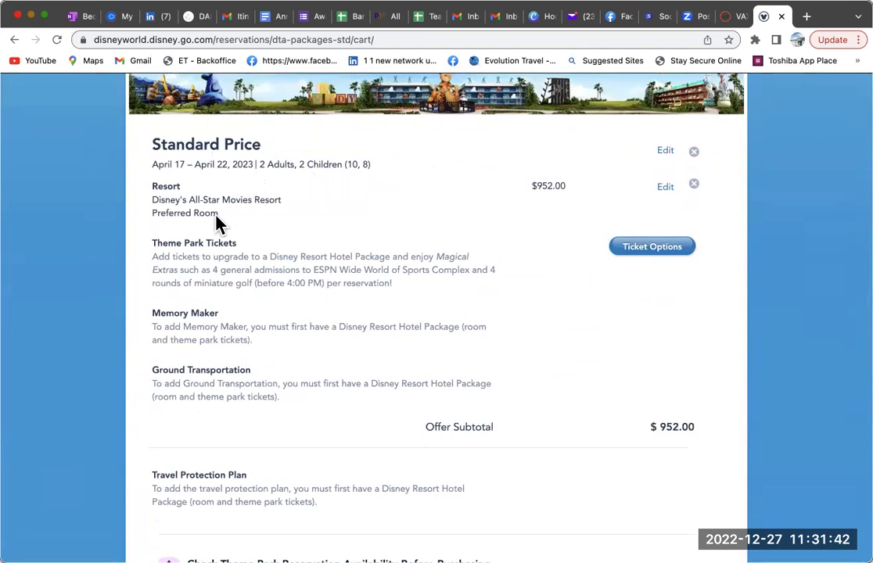
{"action": "left_click", "coordinate": [654, 247]}
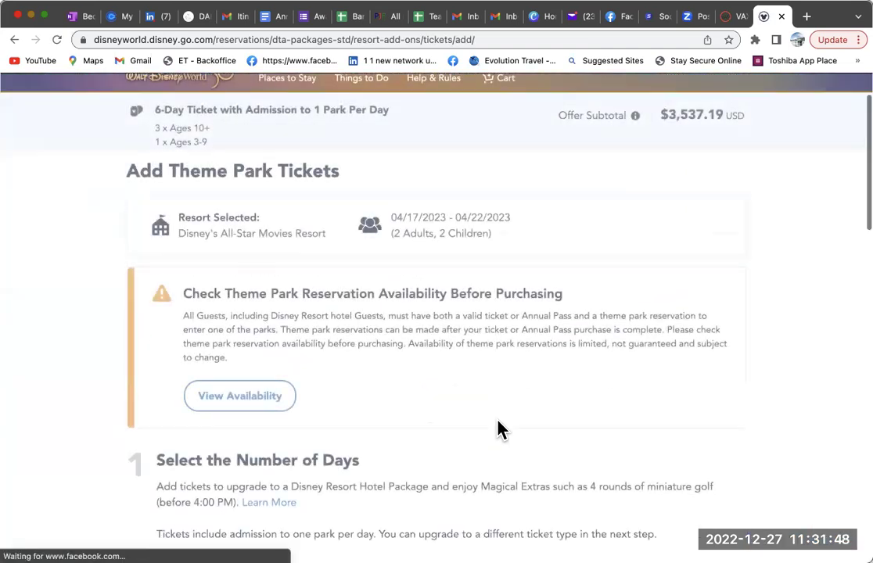
- Add 4-Day Tickets with the Water Park and Sports Option, valid April 17–24, to the cart
{"action": "scroll", "coordinate": [500, 430], "scroll_direction": "down", "scroll_amount": 4}
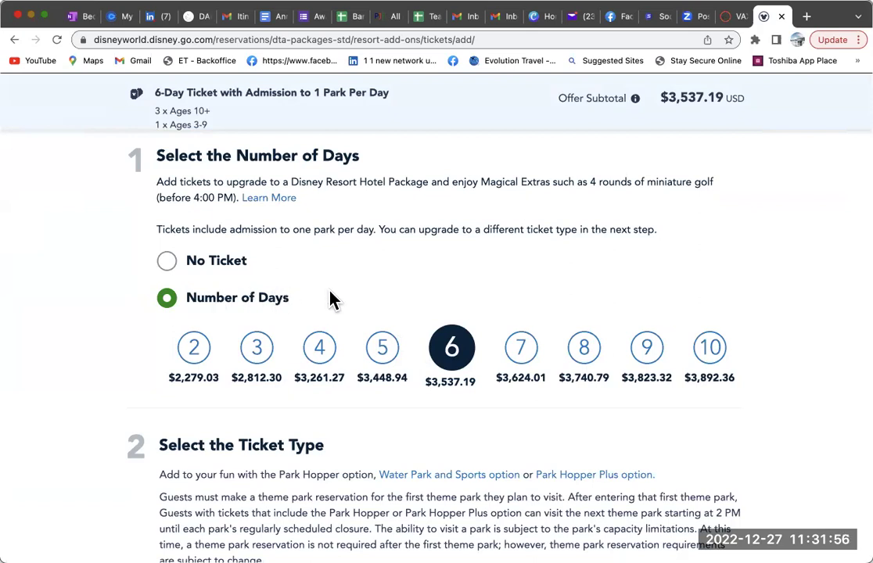
{"action": "left_click", "coordinate": [321, 354]}
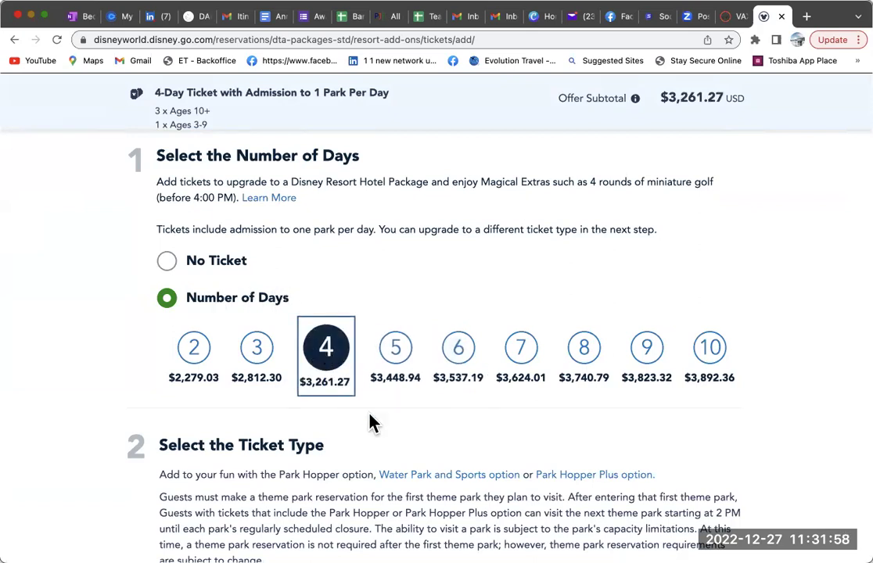
{"action": "scroll", "coordinate": [363, 426], "scroll_direction": "down", "scroll_amount": 5}
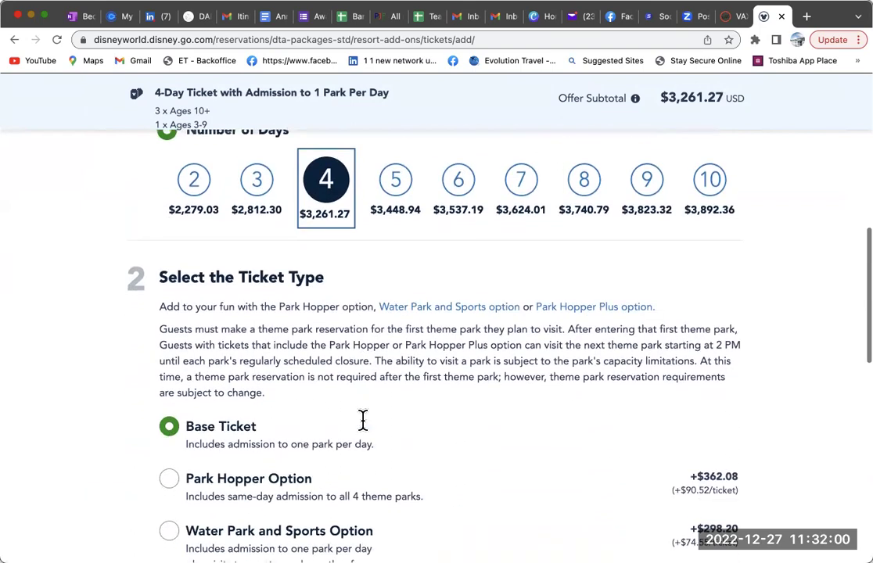
{"action": "scroll", "coordinate": [364, 429], "scroll_direction": "down", "scroll_amount": 2}
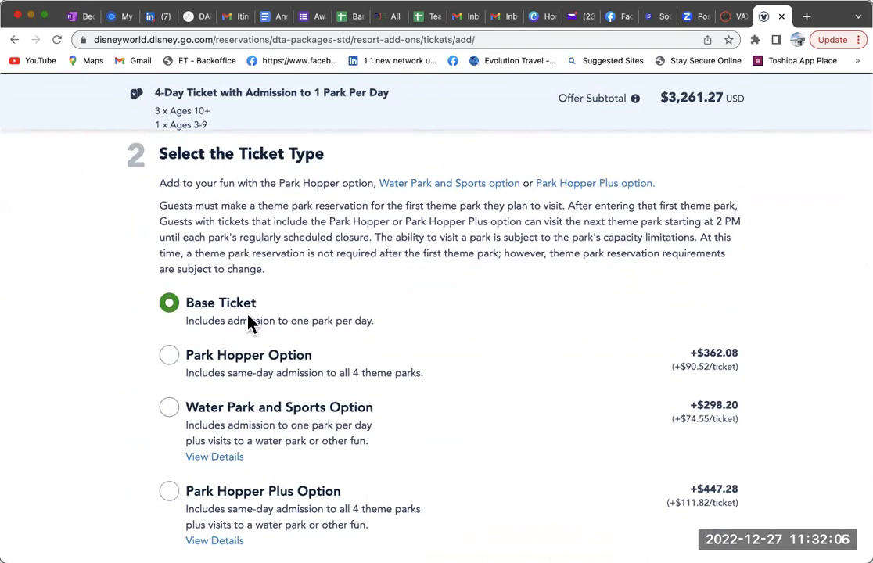
{"action": "scroll", "coordinate": [430, 441], "scroll_direction": "down", "scroll_amount": 1}
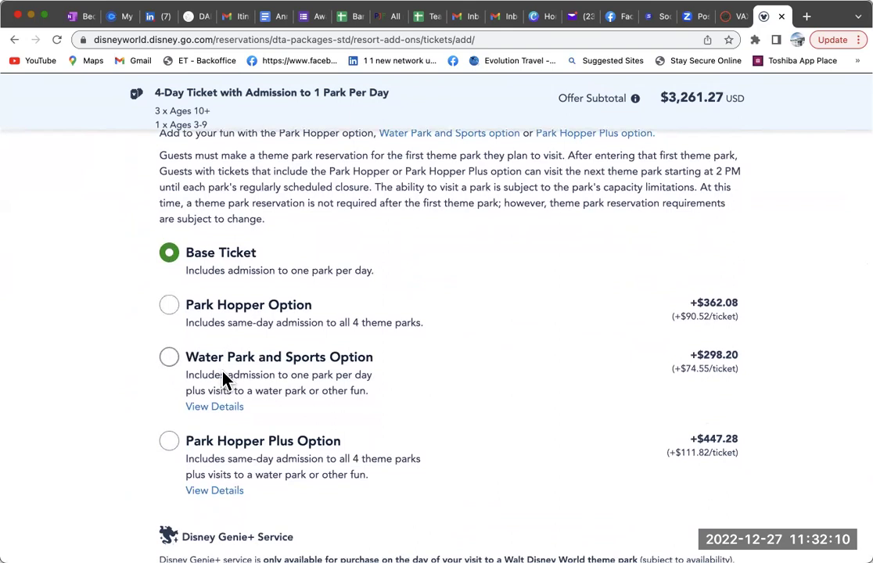
{"action": "left_click", "coordinate": [170, 360]}
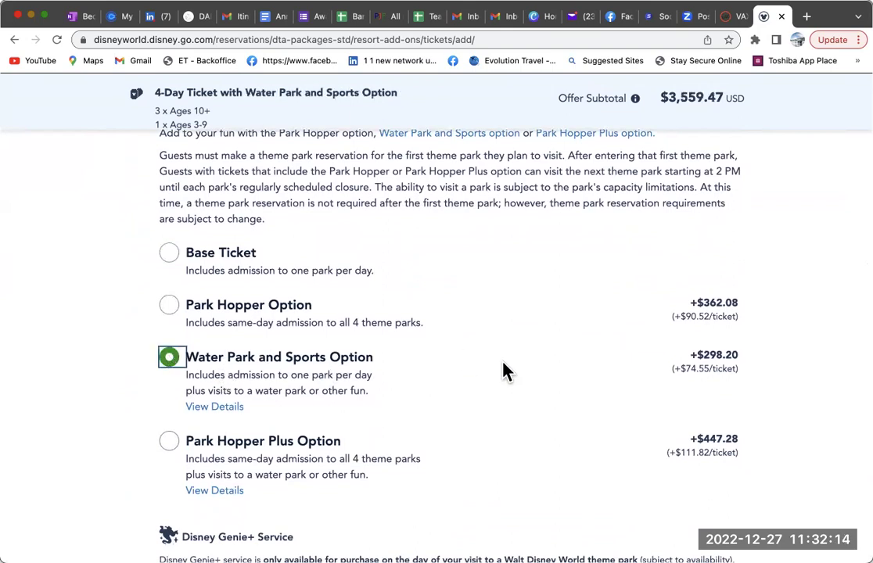
{"action": "scroll", "coordinate": [504, 371], "scroll_direction": "down", "scroll_amount": 1}
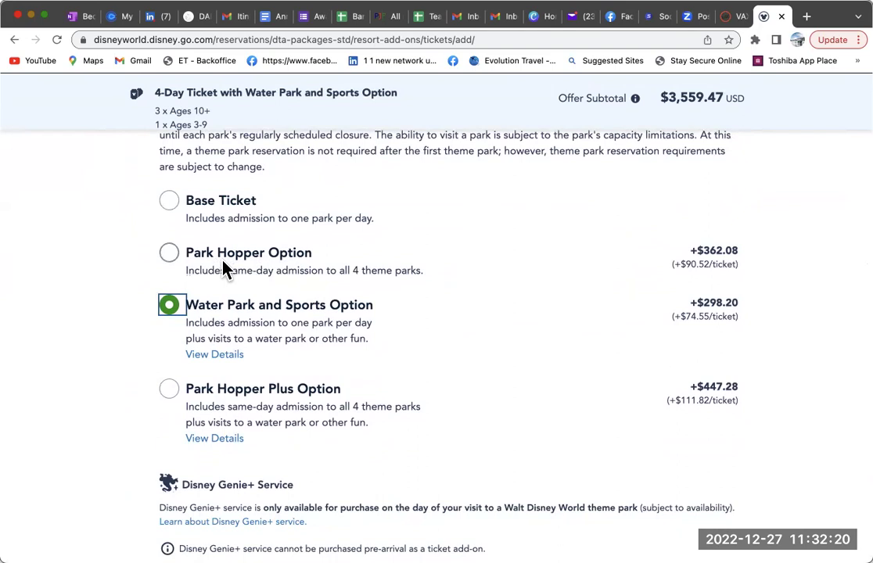
{"action": "scroll", "coordinate": [277, 308], "scroll_direction": "down", "scroll_amount": 6}
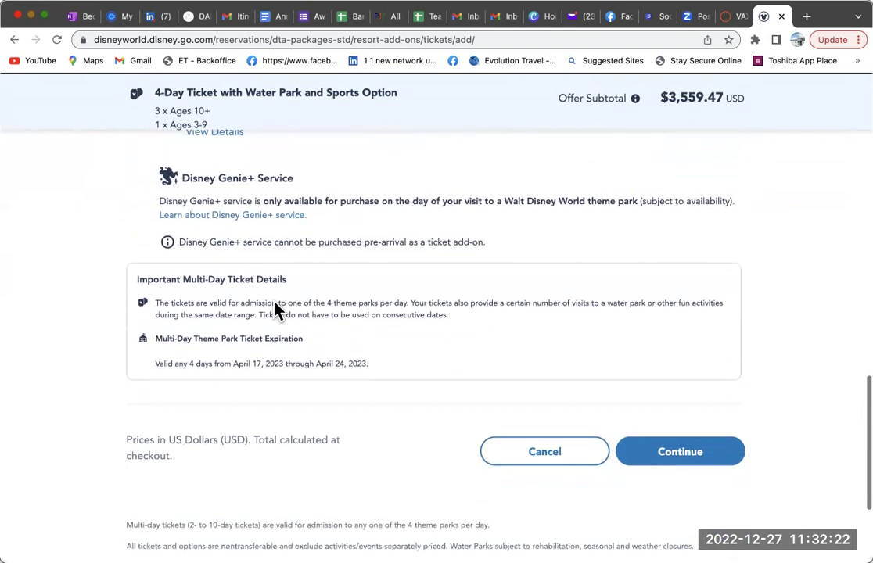
{"action": "scroll", "coordinate": [277, 309], "scroll_direction": "down", "scroll_amount": 1}
{"action": "left_click", "coordinate": [659, 383]}
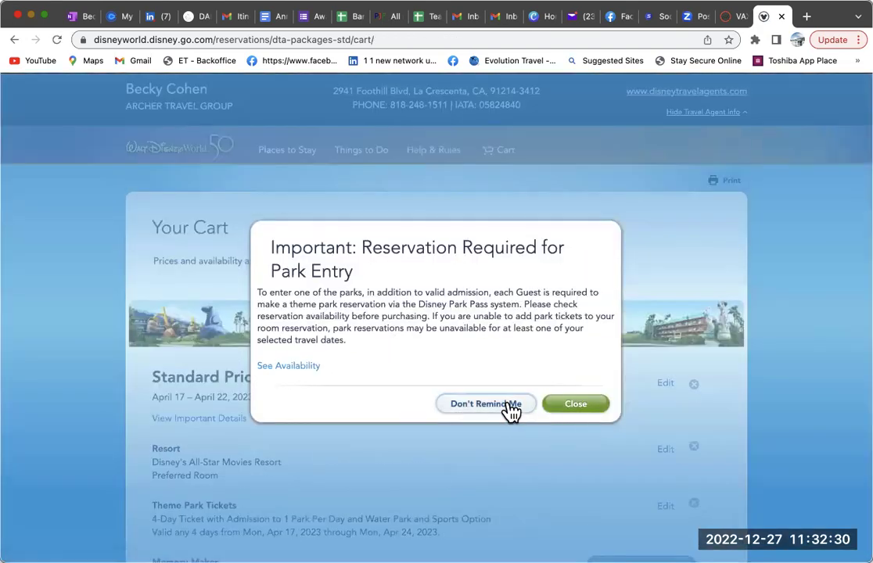
- Permanently dismiss the Reservation Required notice and bring up the Memory Maker options
{"action": "left_click", "coordinate": [508, 406]}
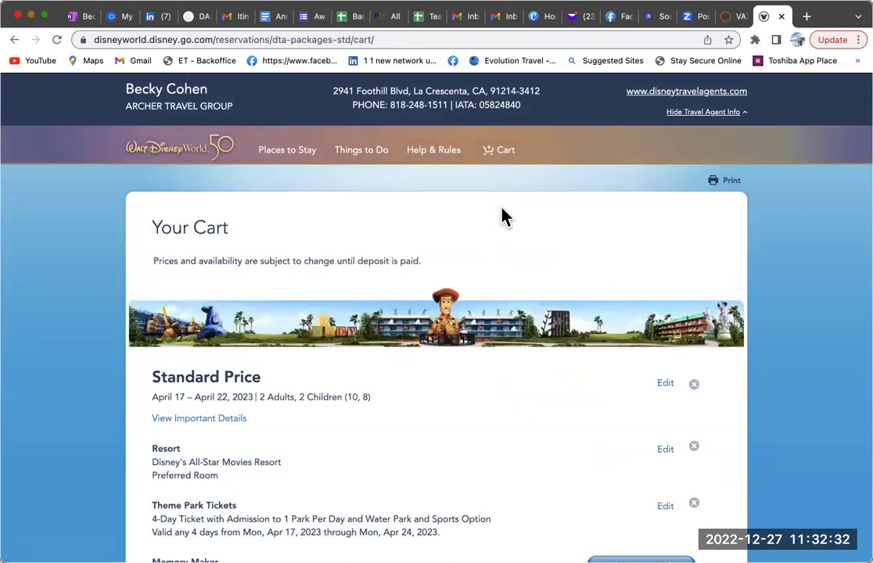
{"action": "scroll", "coordinate": [480, 399], "scroll_direction": "down", "scroll_amount": 5}
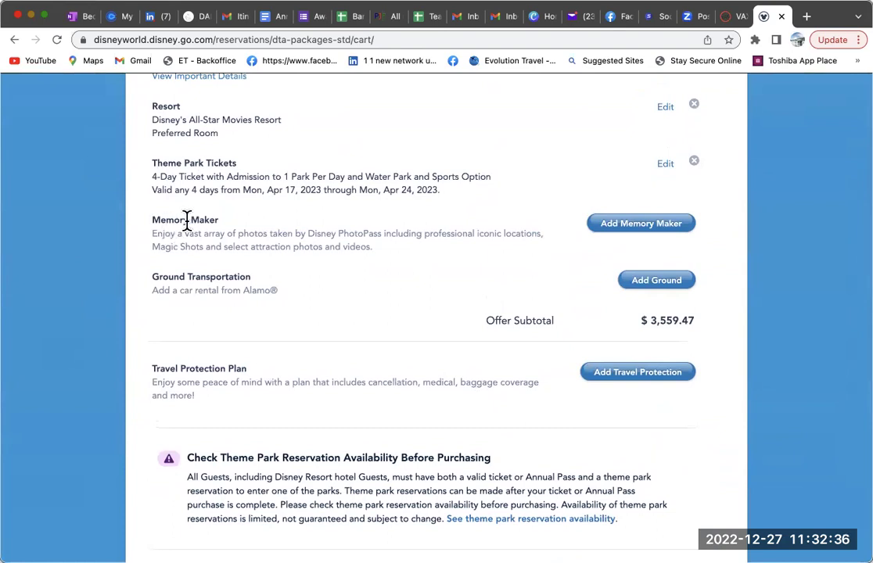
{"action": "left_click", "coordinate": [638, 227]}
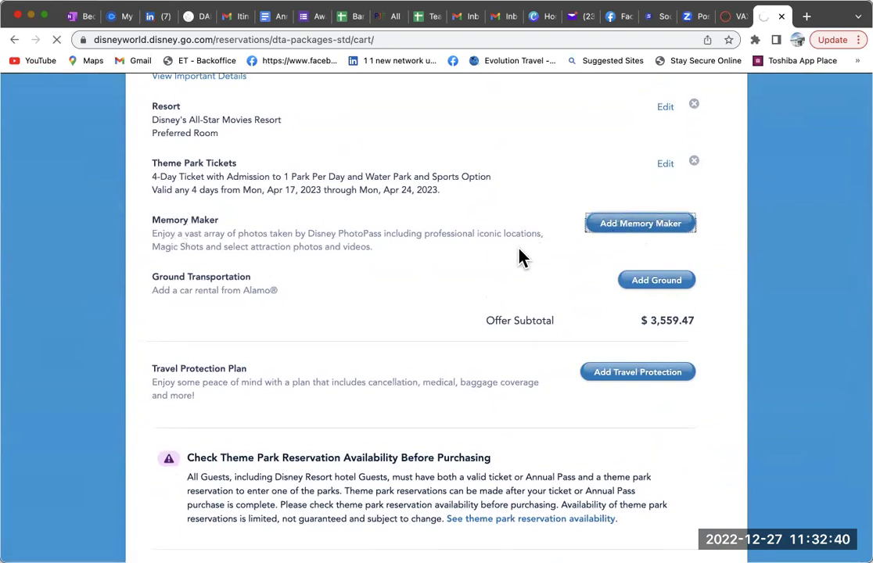
{"action": "scroll", "coordinate": [523, 255], "scroll_direction": "down", "scroll_amount": 4}
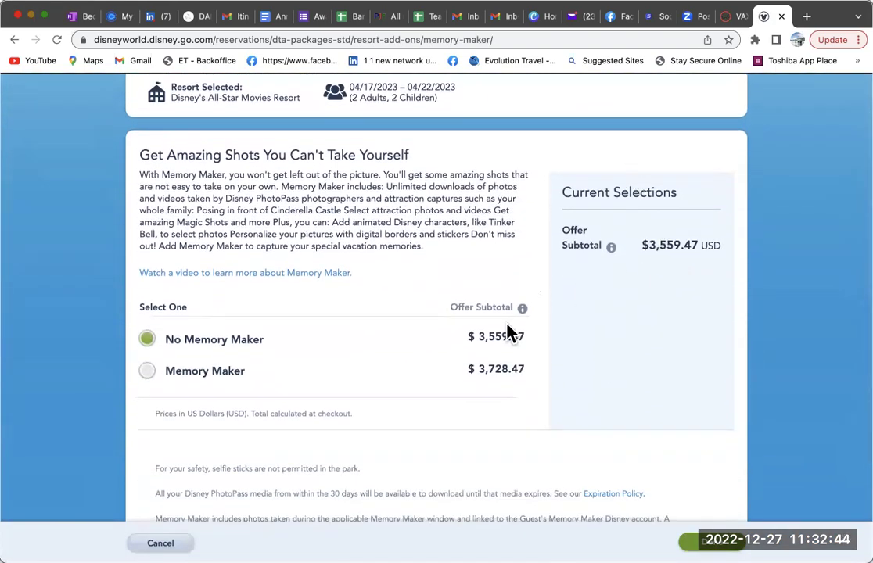
- Choose Memory Maker and confirm, bringing the cart subtotal to $3,728.47
{"action": "scroll", "coordinate": [504, 328], "scroll_direction": "down", "scroll_amount": 3}
{"action": "left_click", "coordinate": [145, 225]}
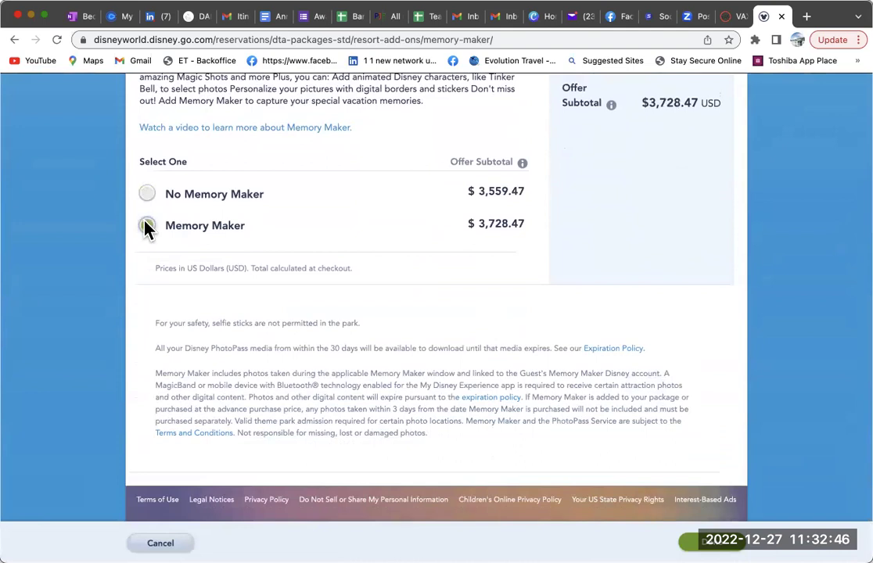
{"action": "scroll", "coordinate": [522, 295], "scroll_direction": "down", "scroll_amount": 1}
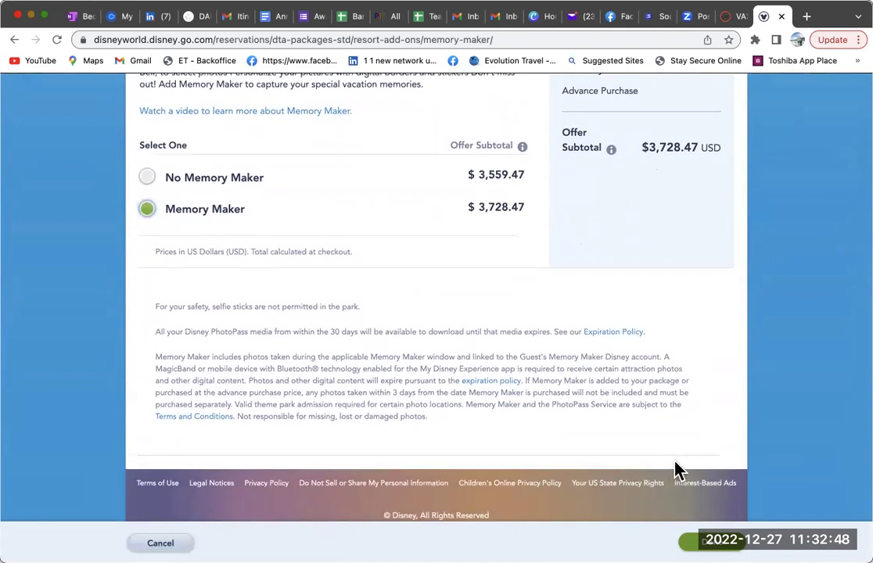
{"action": "left_click", "coordinate": [708, 542]}
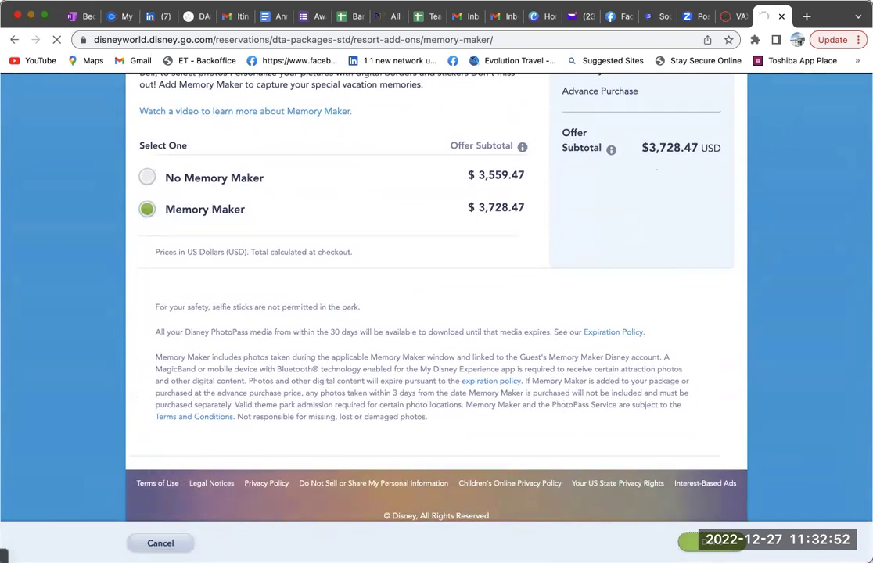
{"action": "scroll", "coordinate": [571, 476], "scroll_direction": "down", "scroll_amount": 5}
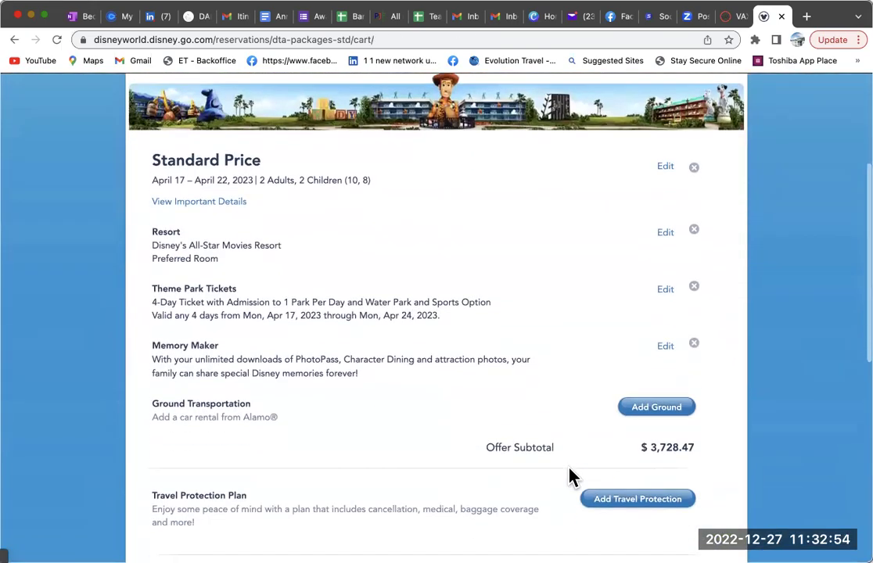
{"action": "scroll", "coordinate": [570, 475], "scroll_direction": "down", "scroll_amount": 5}
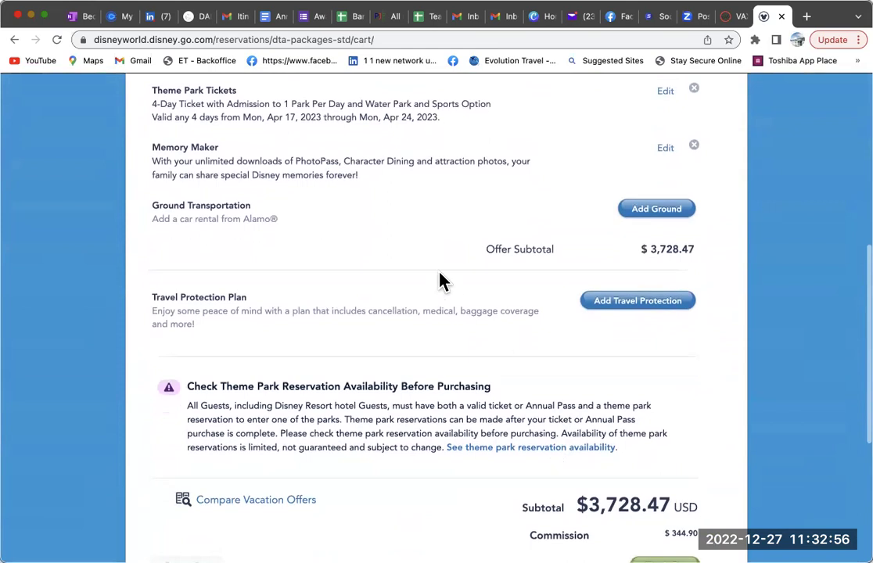
{"action": "scroll", "coordinate": [254, 335], "scroll_direction": "down", "scroll_amount": 3}
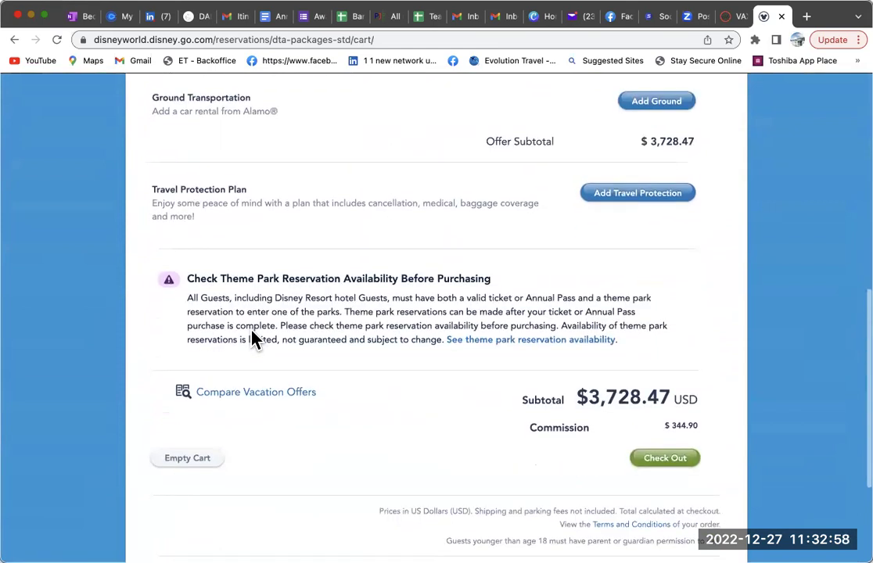
{"action": "scroll", "coordinate": [253, 335], "scroll_direction": "up", "scroll_amount": 5}
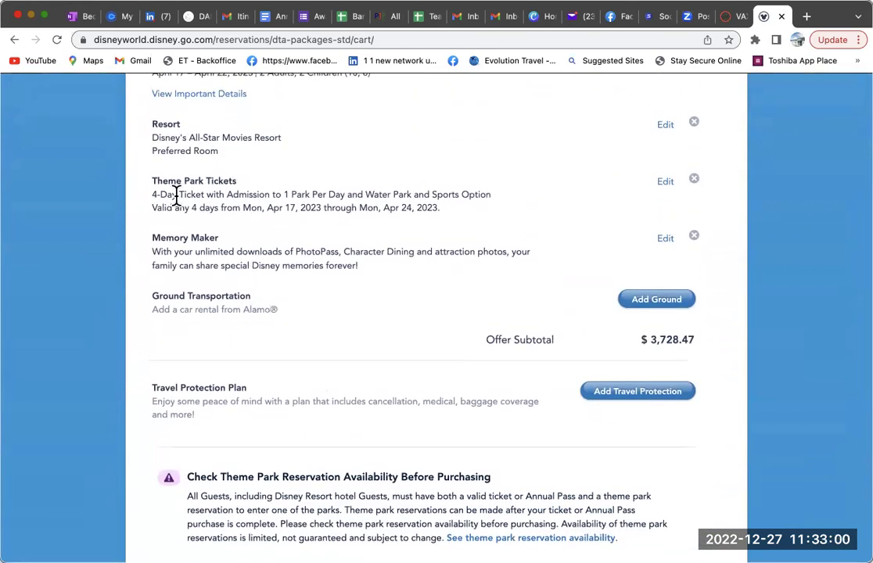
- Add the $177.00 Travel Protection Plan to the package
{"action": "left_click", "coordinate": [637, 393]}
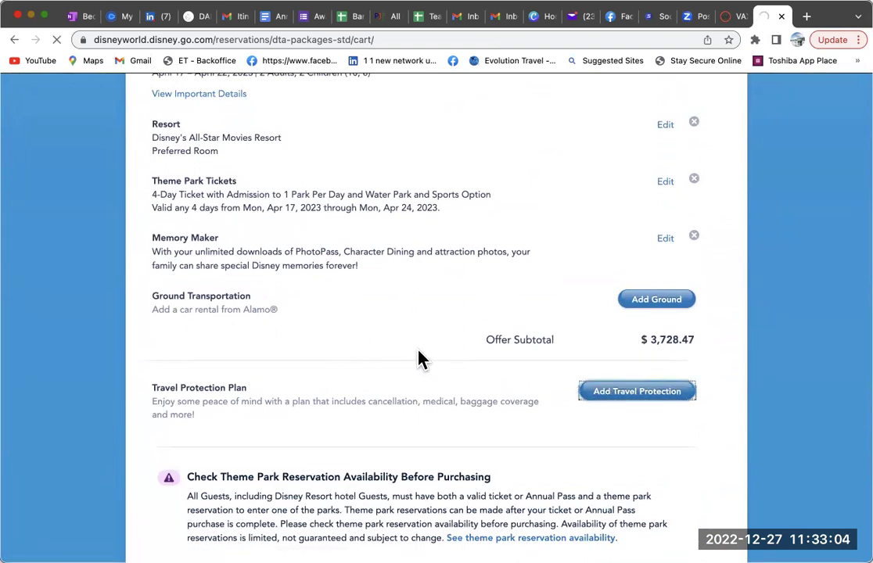
{"action": "scroll", "coordinate": [419, 358], "scroll_direction": "down", "scroll_amount": 10}
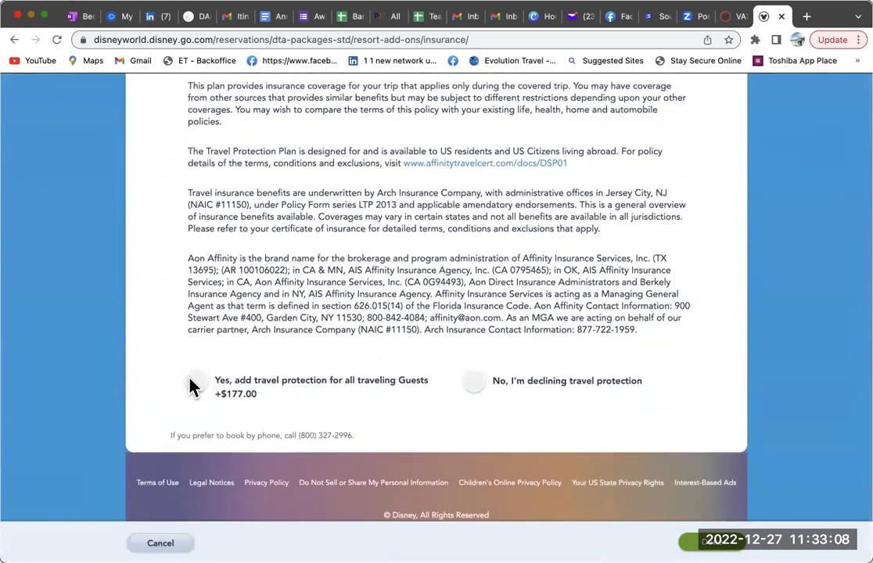
{"action": "left_click", "coordinate": [196, 382]}
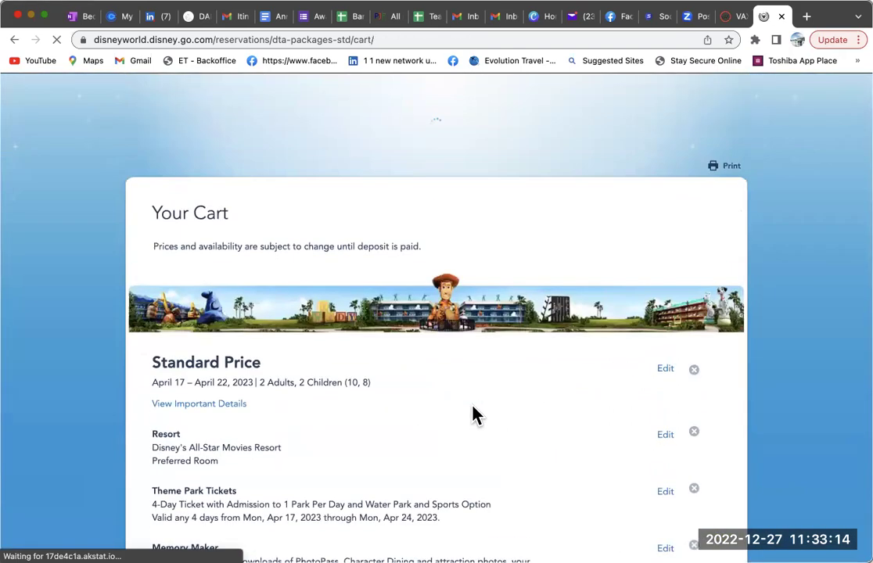
- Review the $3,905.47 cart and proceed to checkout
{"action": "scroll", "coordinate": [474, 415], "scroll_direction": "down", "scroll_amount": 5}
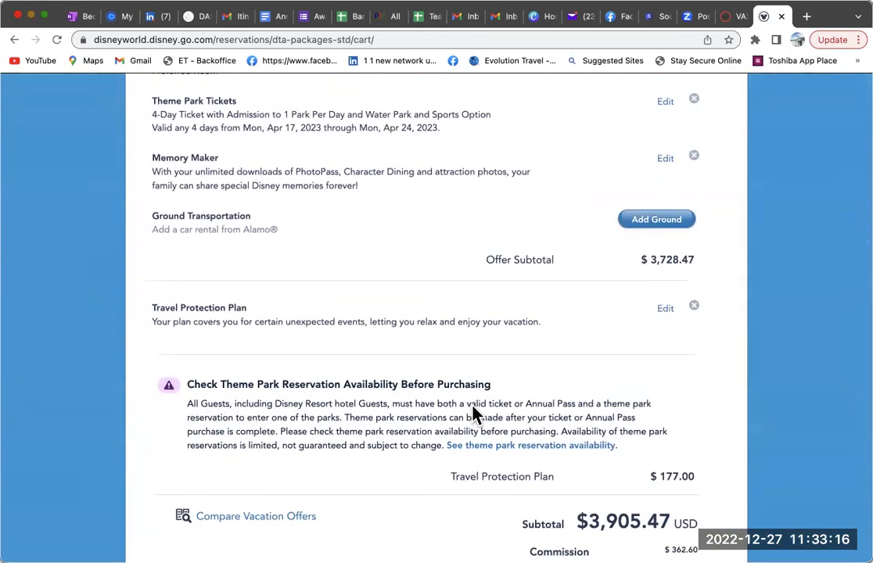
{"action": "scroll", "coordinate": [474, 415], "scroll_direction": "down", "scroll_amount": 2}
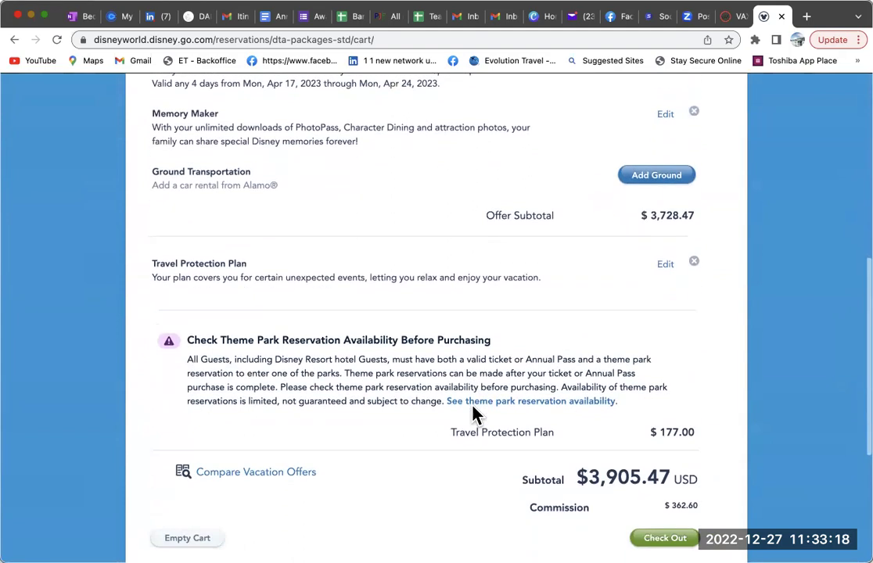
{"action": "scroll", "coordinate": [474, 415], "scroll_direction": "down", "scroll_amount": 1}
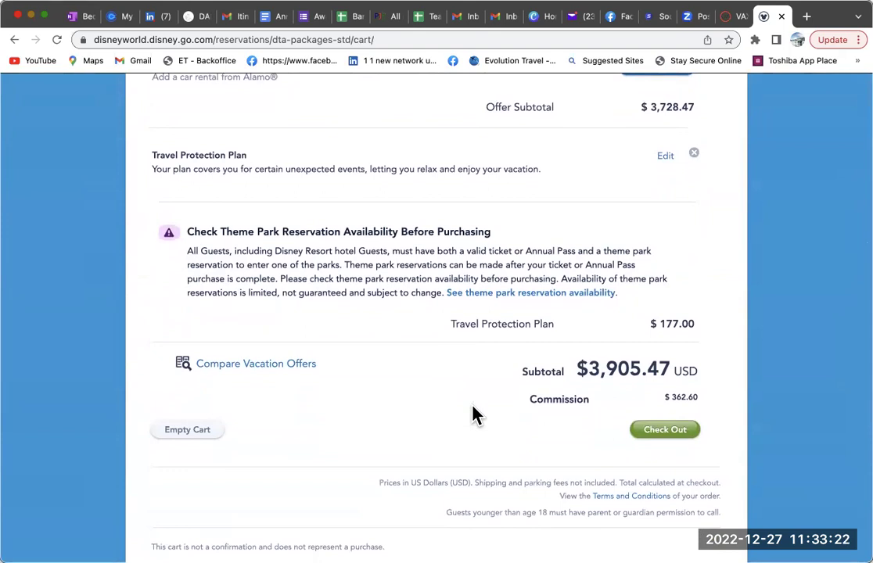
{"action": "scroll", "coordinate": [474, 414], "scroll_direction": "down", "scroll_amount": 1}
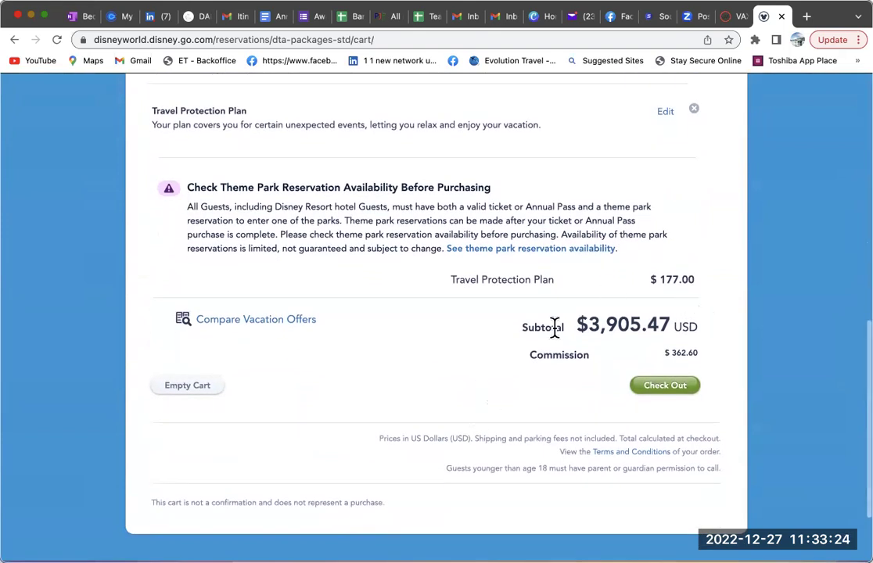
{"action": "scroll", "coordinate": [628, 325], "scroll_direction": "down", "scroll_amount": 3}
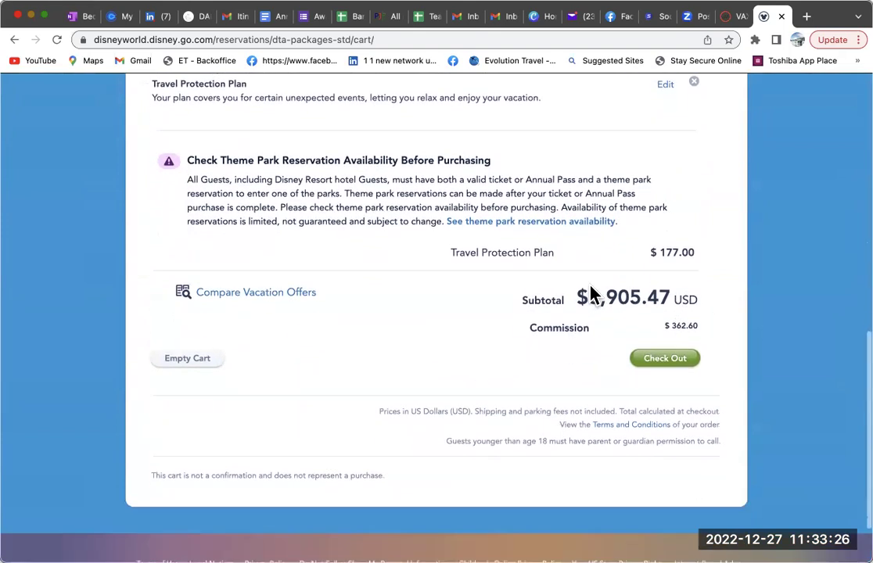
{"action": "scroll", "coordinate": [591, 292], "scroll_direction": "up", "scroll_amount": 4}
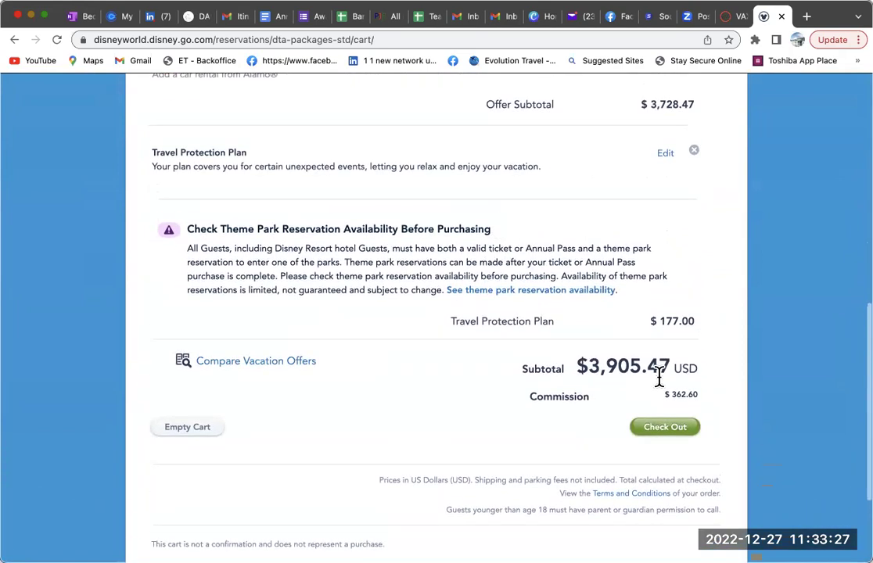
{"action": "left_click", "coordinate": [663, 431]}
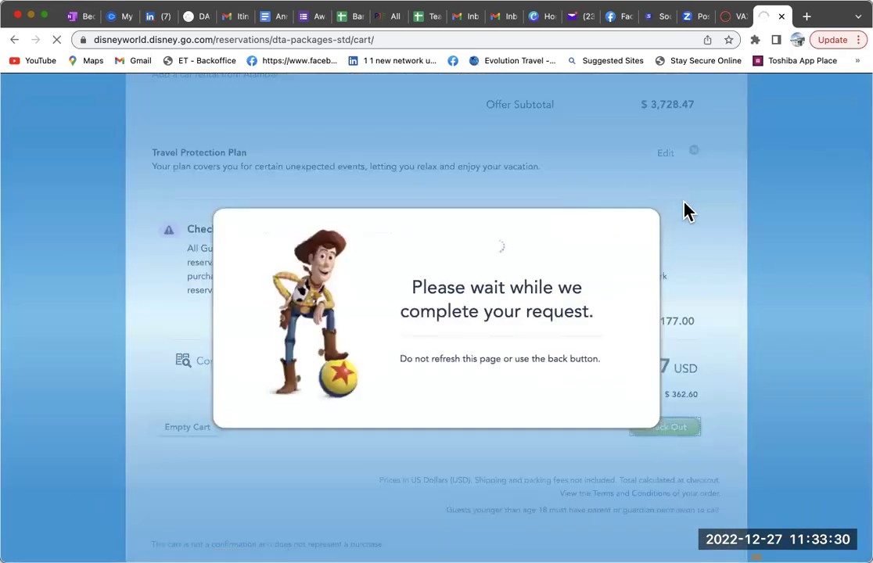
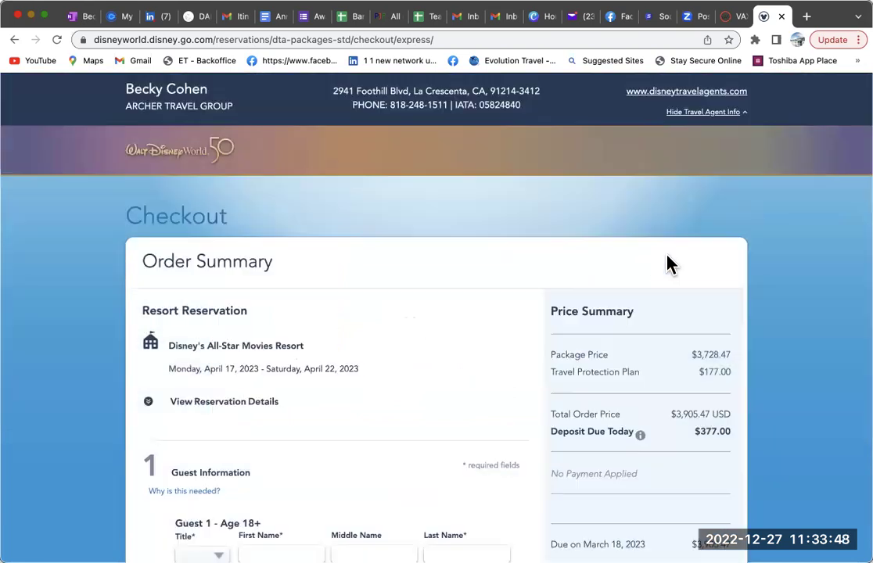
- Expand the All-Star Movies Resort reservation details and check the Travel Protection Plan coverage
{"action": "left_click", "coordinate": [212, 403]}
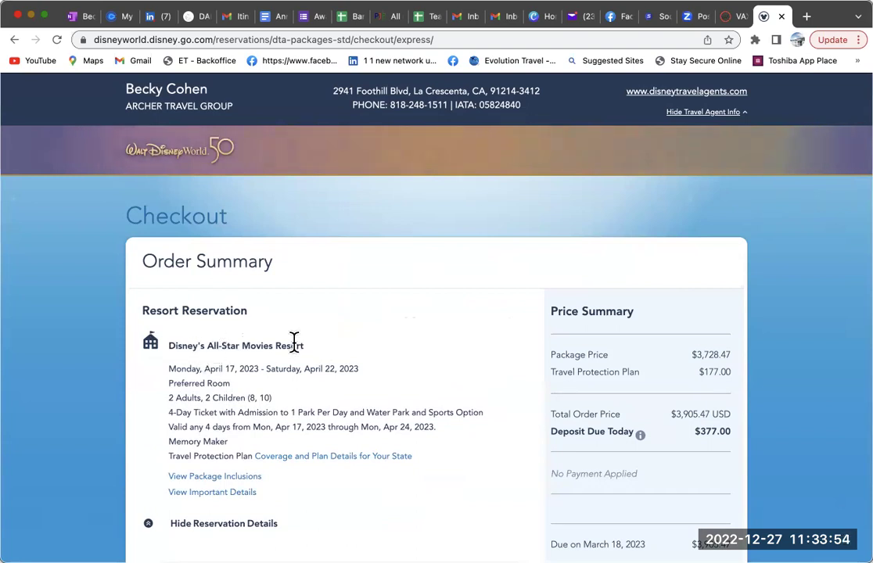
{"action": "scroll", "coordinate": [233, 316], "scroll_direction": "down", "scroll_amount": 3}
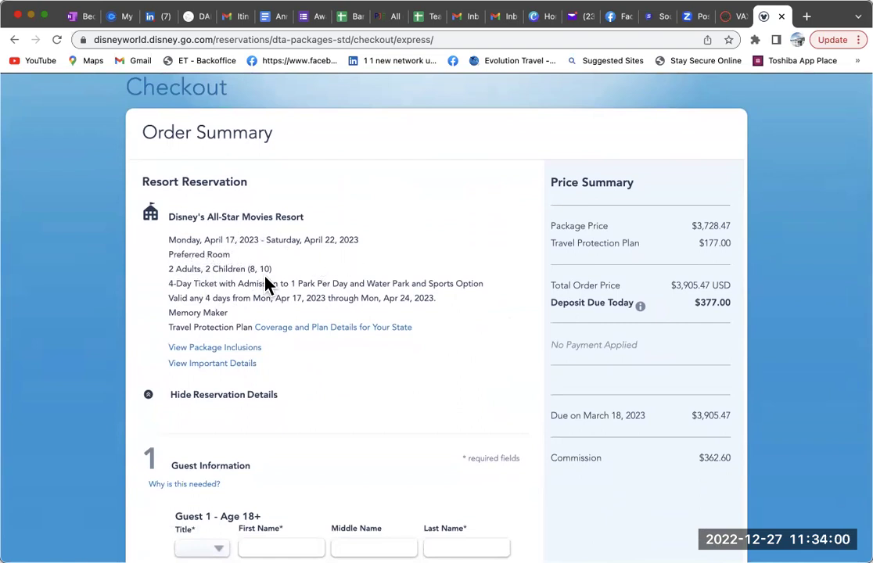
{"action": "left_click", "coordinate": [257, 329]}
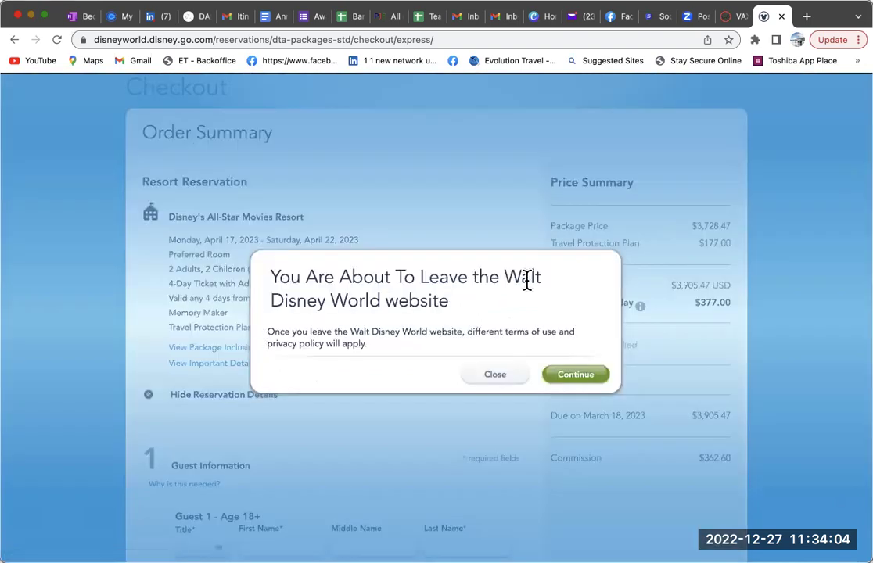
{"action": "left_click", "coordinate": [499, 377]}
- Copy the reservation details text from the dates through the Travel Protection Plan
{"action": "left_click_drag", "start_coordinate": [251, 327], "coordinate": [160, 219]}
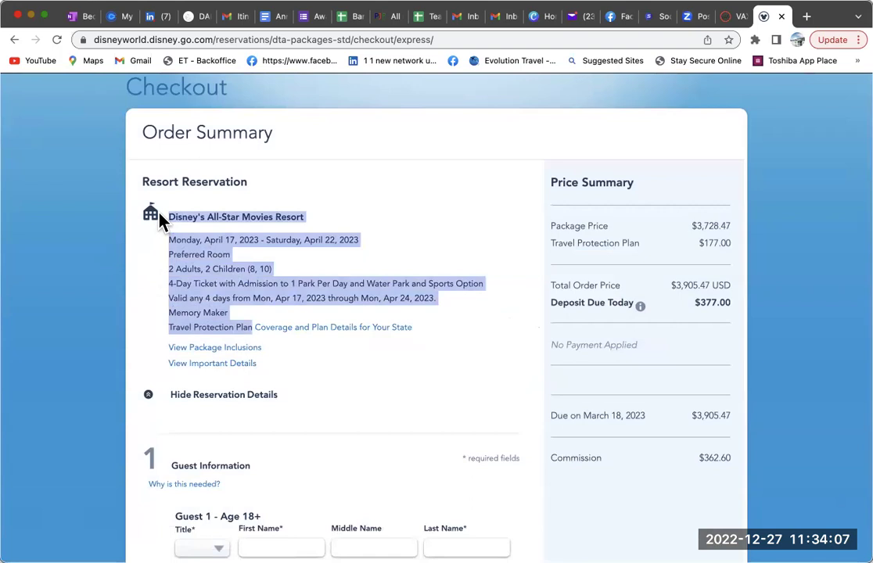
{"action": "right_click", "coordinate": [202, 298]}
{"action": "left_click", "coordinate": [223, 329]}
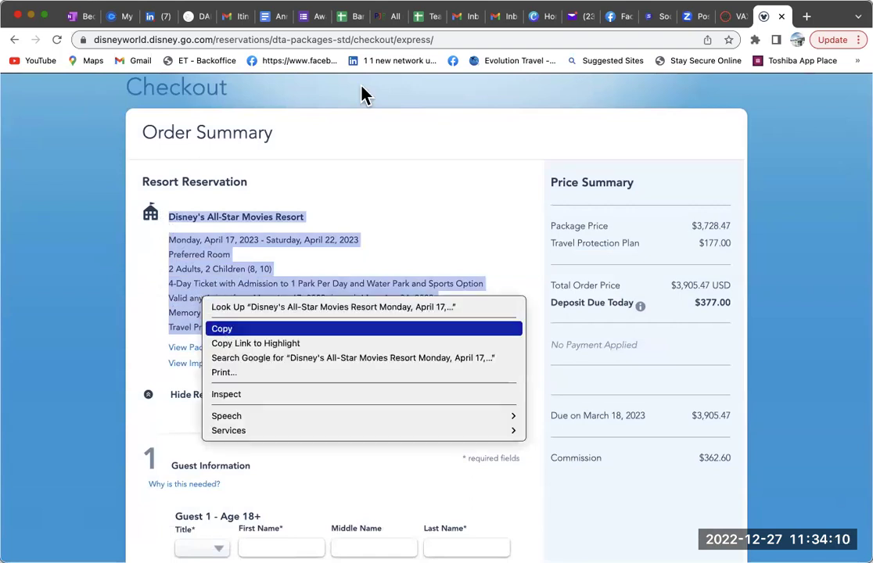
- Paste the copied reservation details into a new post in the Island Time Travel-n-Cruise Vacations group
{"action": "left_click", "coordinate": [618, 15]}
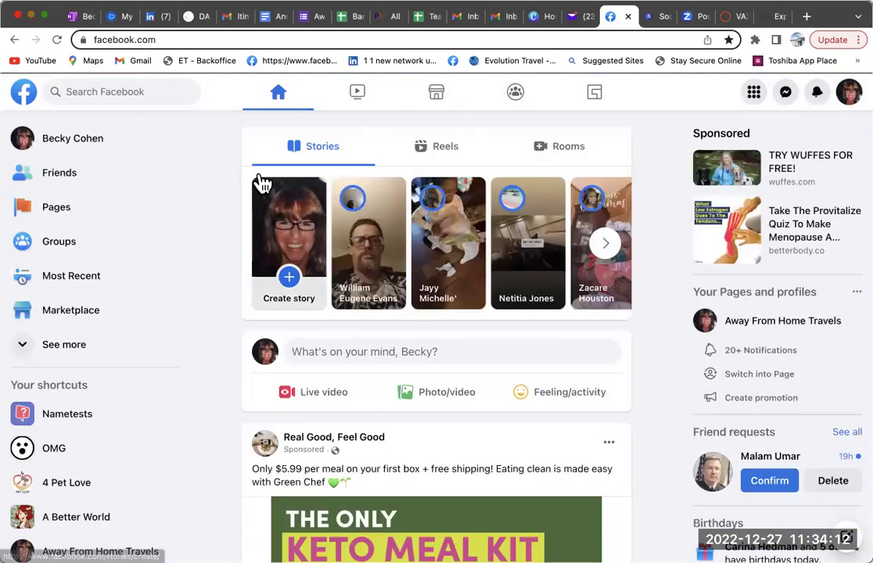
{"action": "left_click", "coordinate": [517, 94]}
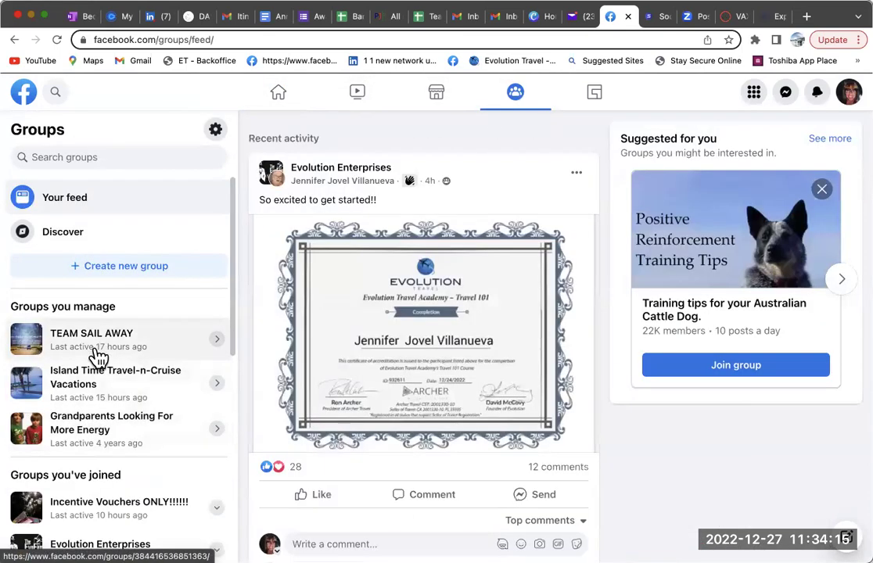
{"action": "left_click", "coordinate": [86, 381]}
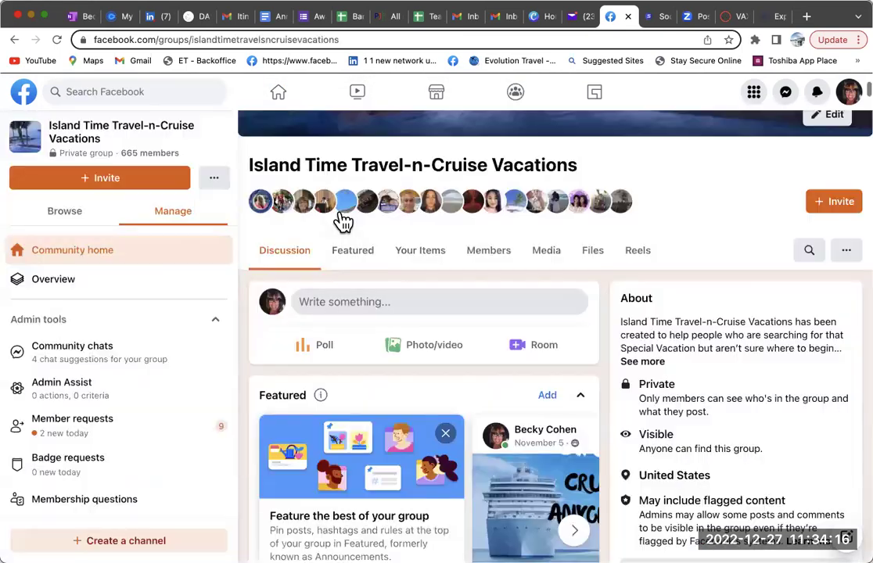
{"action": "left_click", "coordinate": [358, 304]}
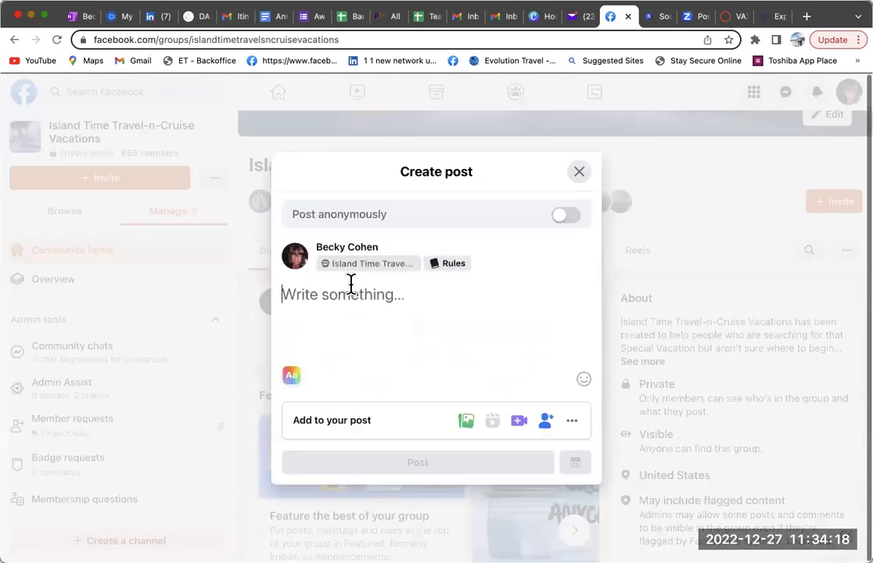
{"action": "right_click", "coordinate": [305, 309]}
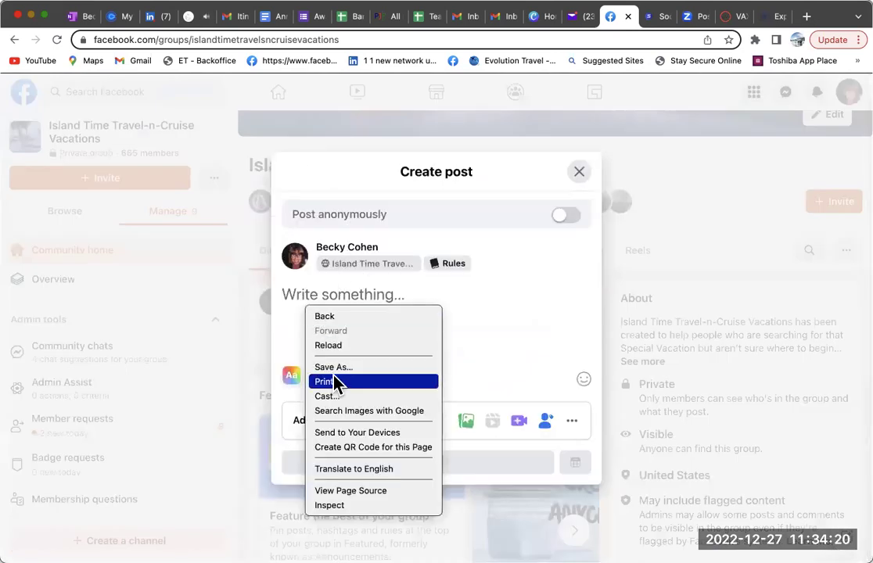
{"action": "left_click", "coordinate": [302, 301]}
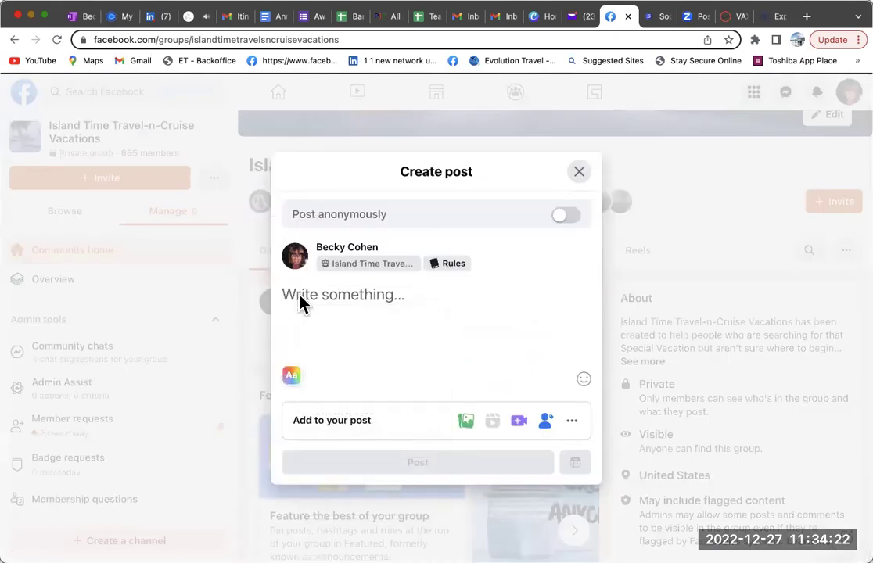
{"action": "right_click", "coordinate": [299, 303]}
{"action": "left_click", "coordinate": [323, 389]}
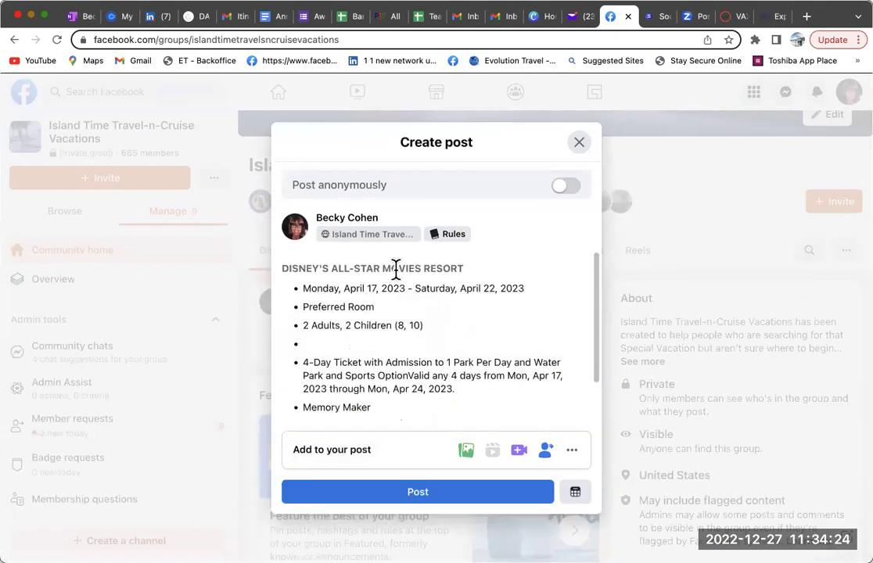
- Shorten the heading to DISNEY, delete the children's ages (8, 10), and tidy the bullets
{"action": "left_click_drag", "start_coordinate": [321, 268], "coordinate": [489, 267]}
{"action": "key", "text": "BackSpace"}
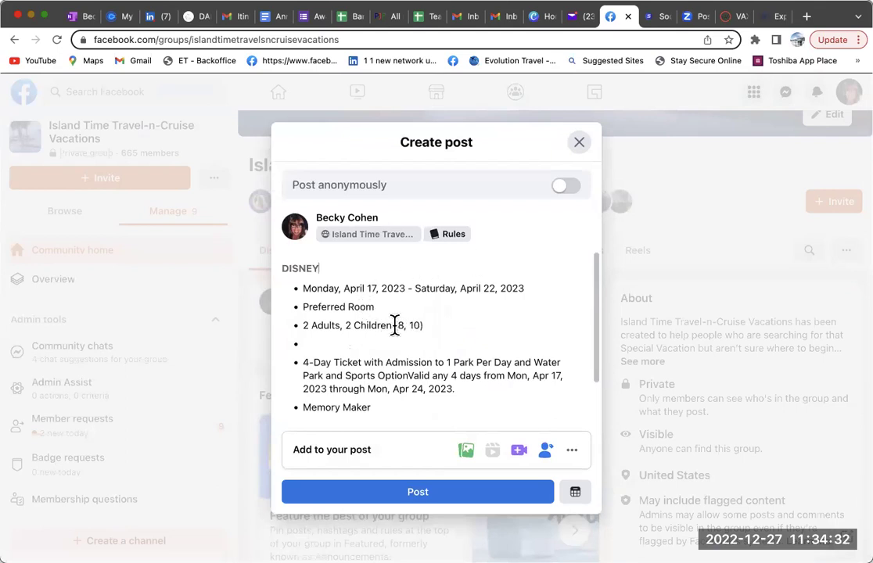
{"action": "left_click_drag", "start_coordinate": [395, 325], "coordinate": [452, 325]}
{"action": "key", "text": "BackSpace"}
{"action": "left_click", "coordinate": [302, 344]}
{"action": "key", "text": "BackSpace"}
{"action": "key", "text": "BackSpace"}
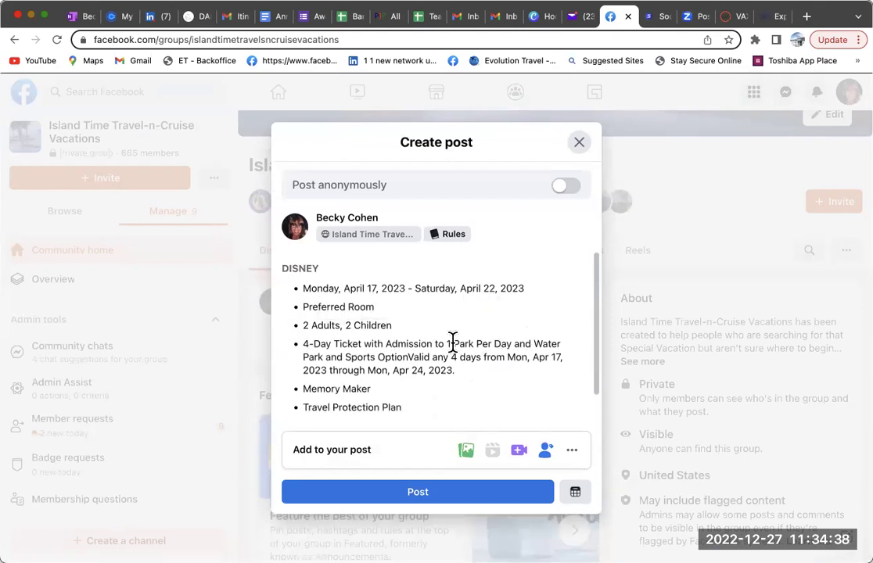
{"action": "left_click", "coordinate": [408, 356]}
{"action": "key", "text": "Return"}
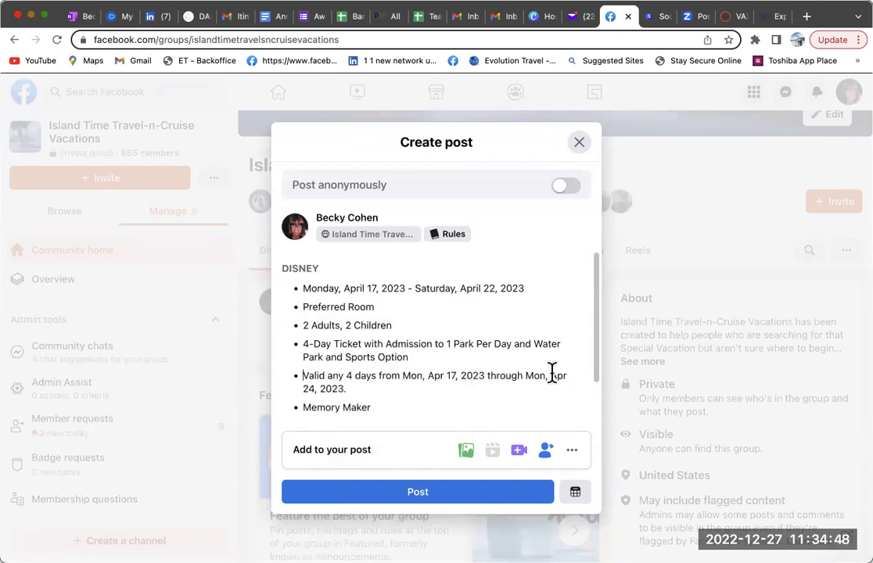
- Attach the illuminated castle photo to the post draft
{"action": "scroll", "coordinate": [358, 403], "scroll_direction": "down", "scroll_amount": 2}
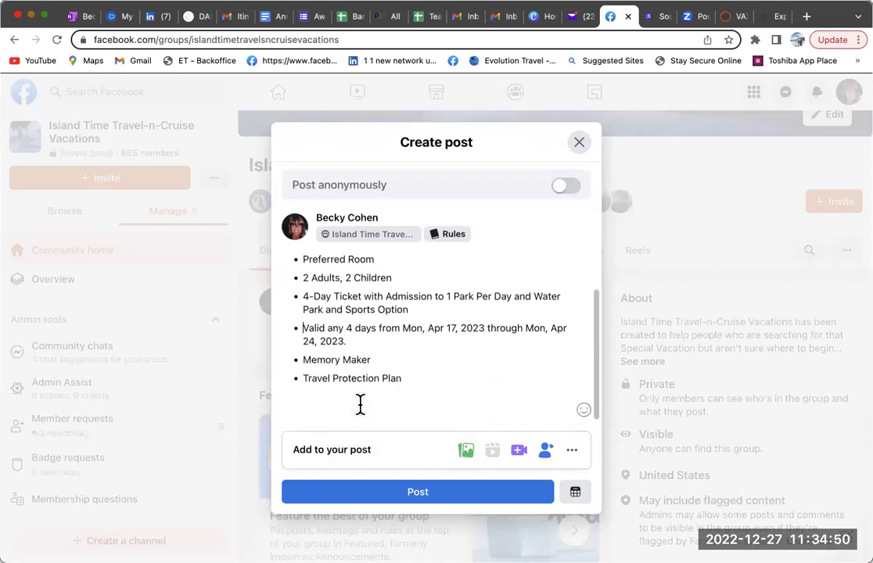
{"action": "scroll", "coordinate": [413, 374], "scroll_direction": "up", "scroll_amount": 3}
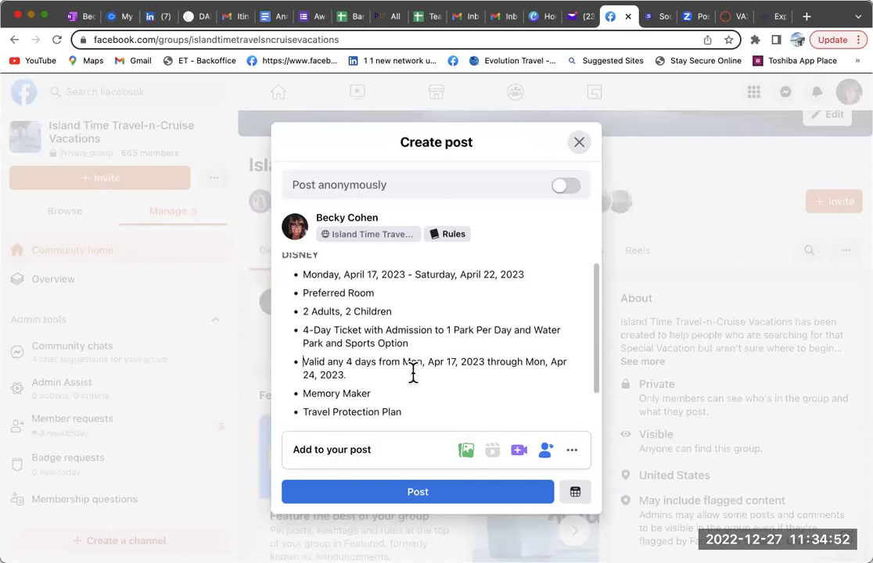
{"action": "scroll", "coordinate": [413, 374], "scroll_direction": "down", "scroll_amount": 2}
{"action": "scroll", "coordinate": [413, 374], "scroll_direction": "up", "scroll_amount": 2}
{"action": "scroll", "coordinate": [413, 374], "scroll_direction": "down", "scroll_amount": 1}
{"action": "scroll", "coordinate": [413, 374], "scroll_direction": "up", "scroll_amount": 1}
{"action": "scroll", "coordinate": [413, 374], "scroll_direction": "down", "scroll_amount": 2}
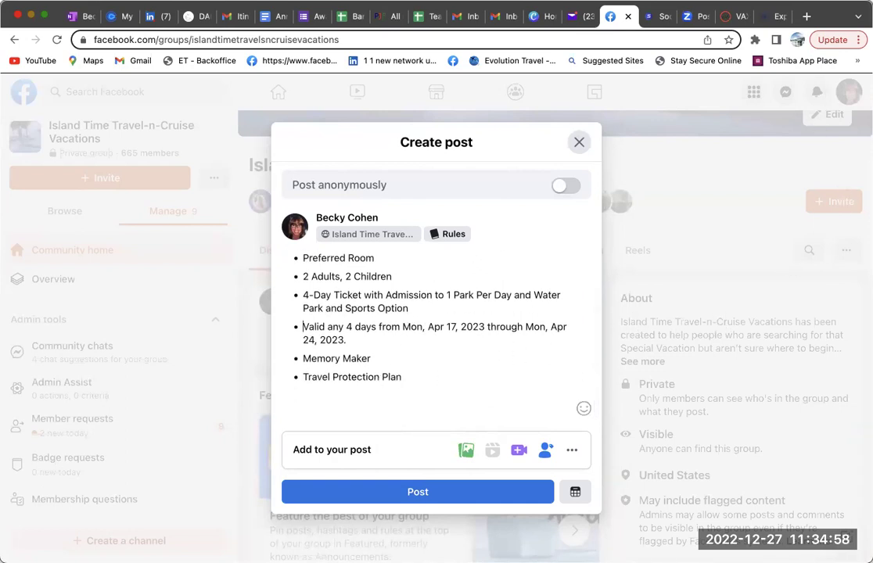
{"action": "left_click_drag", "start_coordinate": [846, 118], "coordinate": [468, 389]}
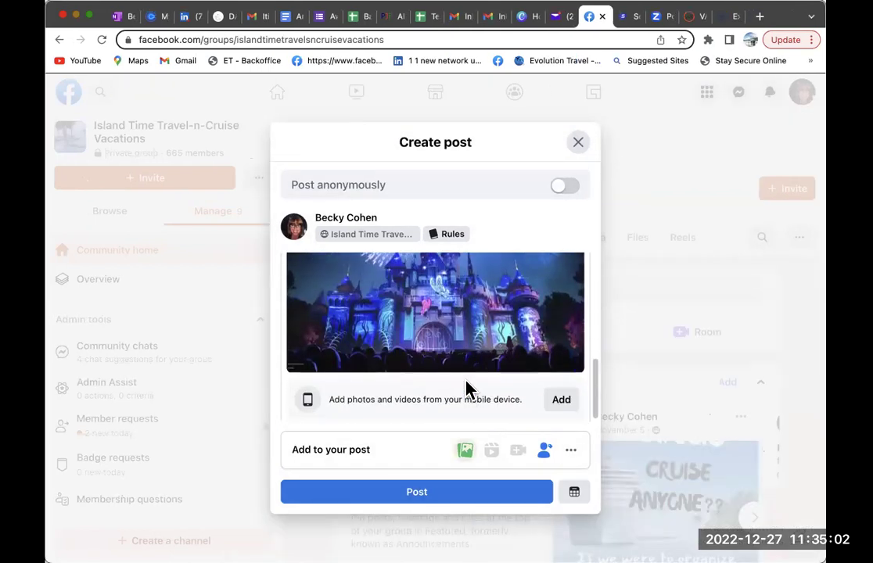
- Add closing lines 'Flights can be added*' and 'Prices subjet to change' below the details
{"action": "scroll", "coordinate": [438, 387], "scroll_direction": "up", "scroll_amount": 1}
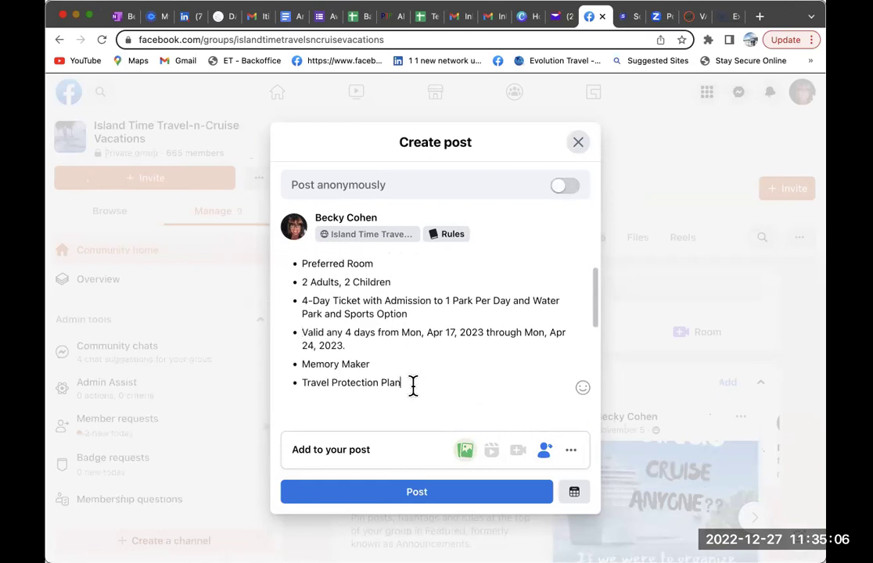
{"action": "key", "text": "Return"}
{"action": "type", "text": "Flights c"}
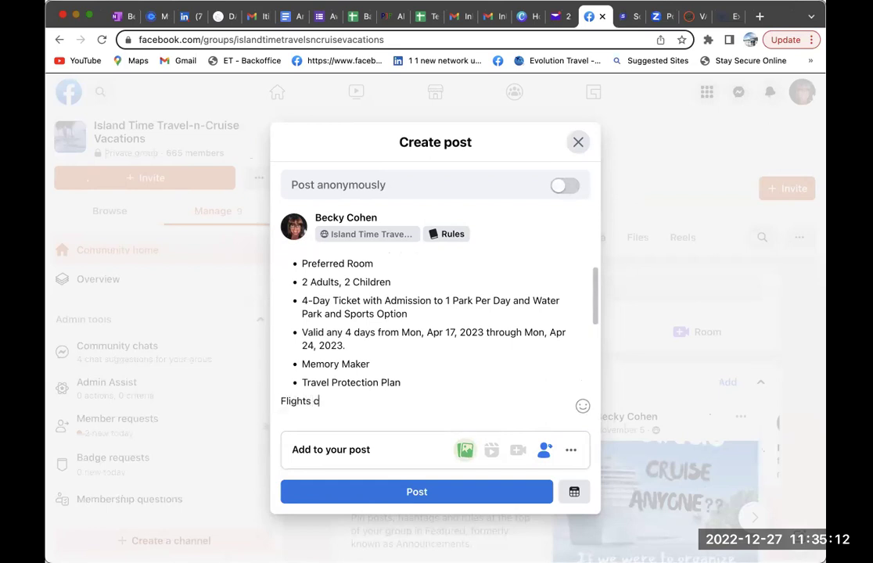
{"action": "type", "text": "an be added"}
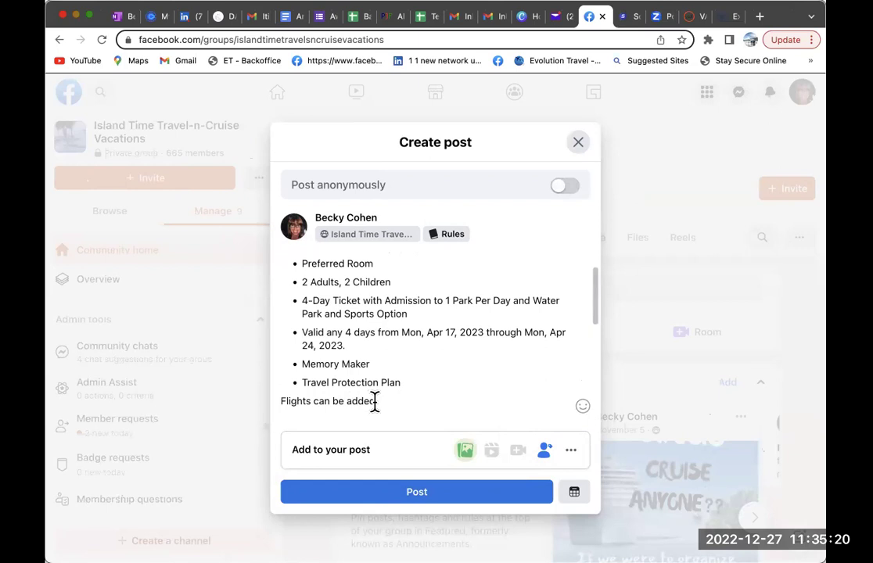
{"action": "type", "text": "*"}
{"action": "key", "text": "Return"}
{"action": "type", "text": "Prices subje"}
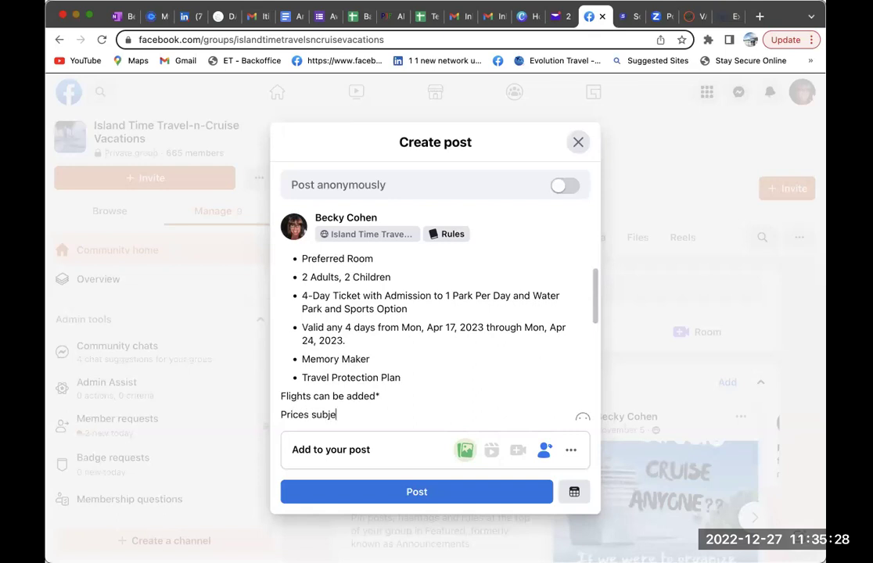
{"action": "type", "text": "t to change*"}
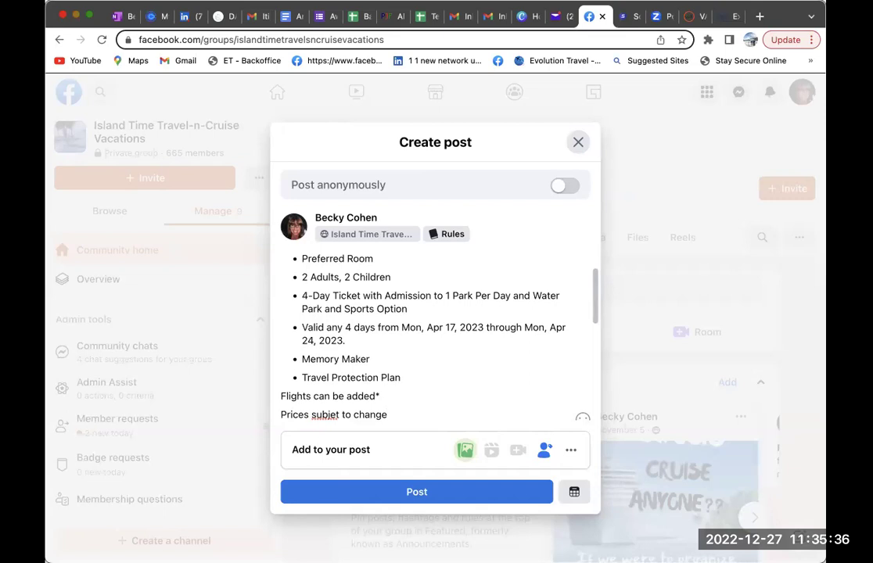
- Correct the misspelling so the line reads 'Prices subject to change'
{"action": "right_click", "coordinate": [322, 415]}
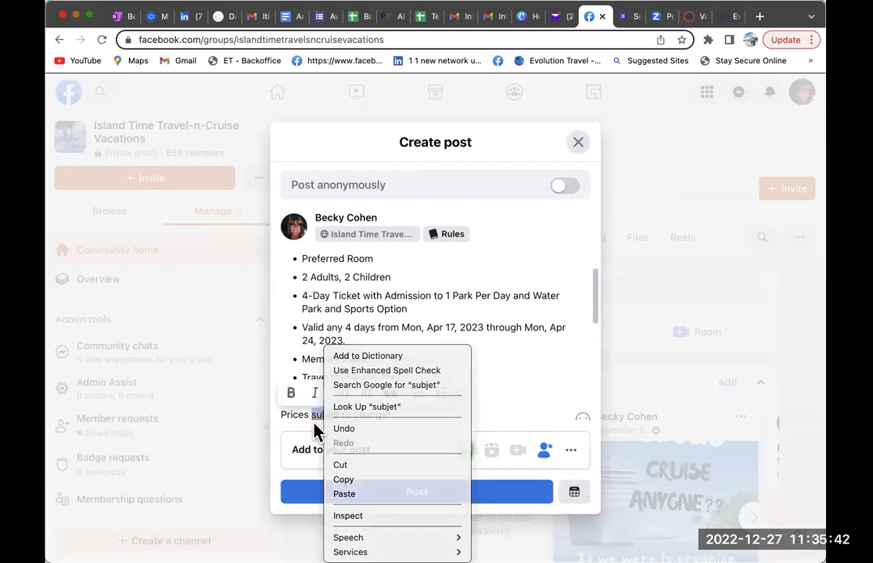
{"action": "left_click", "coordinate": [335, 413]}
{"action": "left_click", "coordinate": [338, 414]}
{"action": "key", "text": "BackSpace"}
{"action": "key", "text": "BackSpace"}
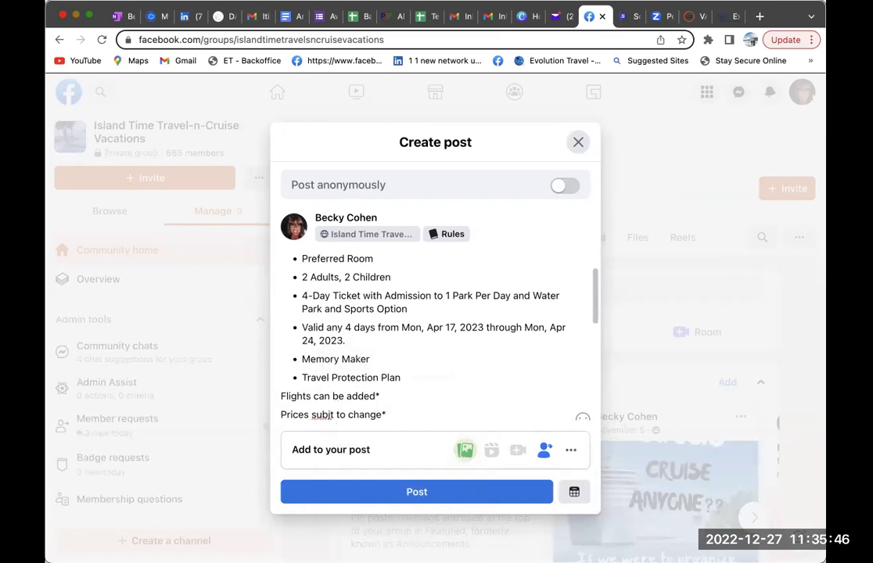
{"action": "type", "text": "ect"}
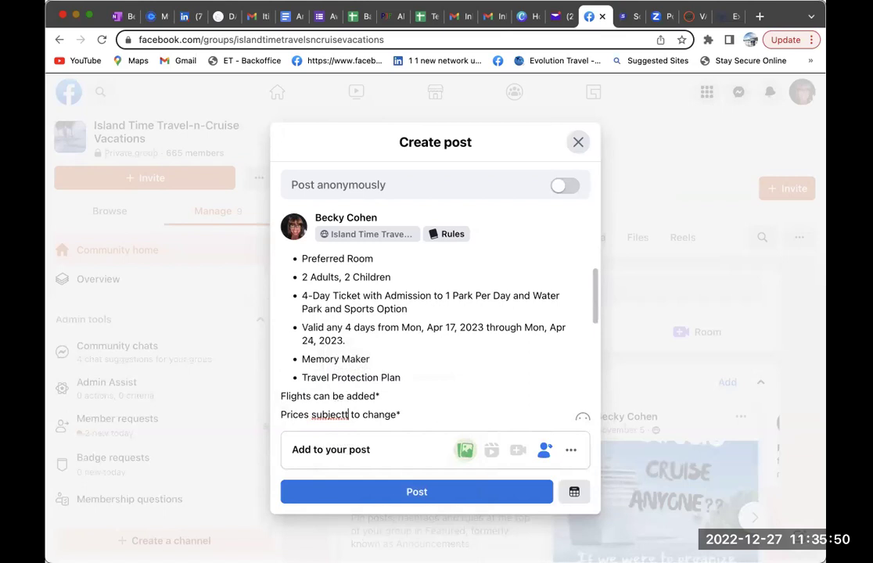
{"action": "left_click", "coordinate": [412, 409]}
- Insert a blank line under the DISNEY title
{"action": "scroll", "coordinate": [412, 409], "scroll_direction": "down", "scroll_amount": 2}
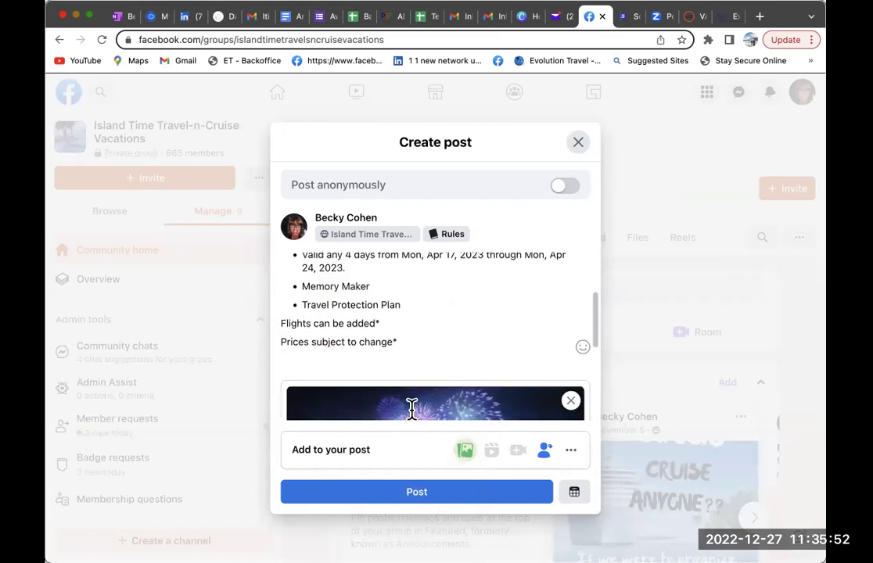
{"action": "scroll", "coordinate": [415, 421], "scroll_direction": "up", "scroll_amount": 2}
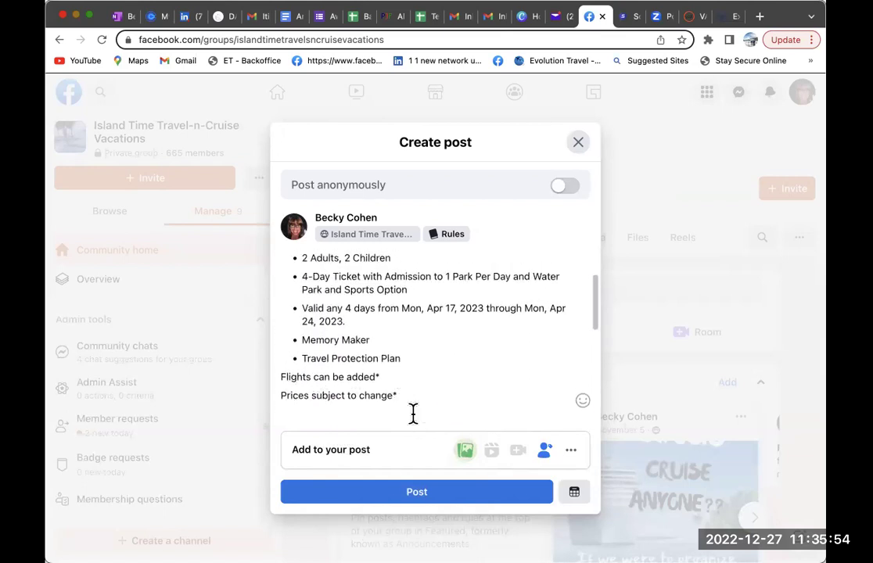
{"action": "scroll", "coordinate": [426, 415], "scroll_direction": "up", "scroll_amount": 3}
{"action": "scroll", "coordinate": [428, 414], "scroll_direction": "down", "scroll_amount": 2}
{"action": "scroll", "coordinate": [428, 414], "scroll_direction": "up", "scroll_amount": 2}
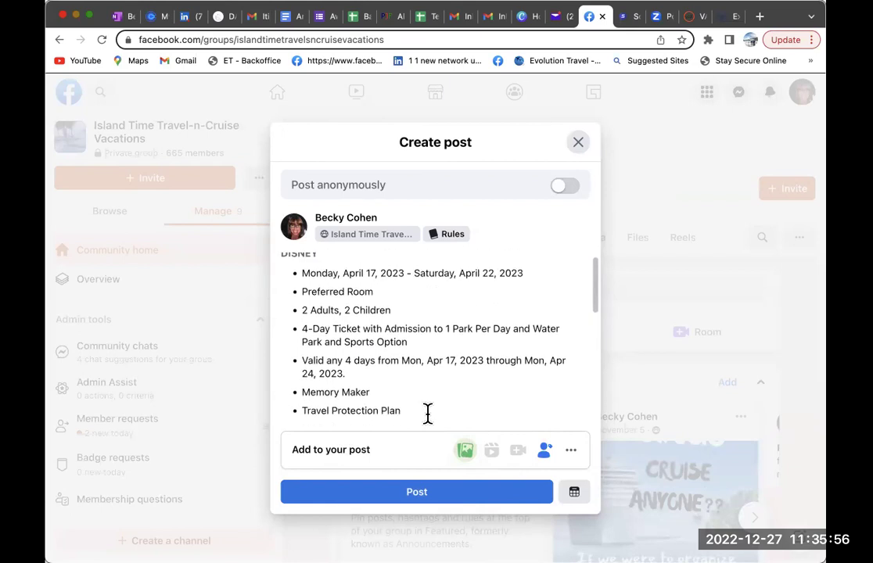
{"action": "scroll", "coordinate": [411, 383], "scroll_direction": "down", "scroll_amount": 2}
{"action": "scroll", "coordinate": [409, 382], "scroll_direction": "up", "scroll_amount": 3}
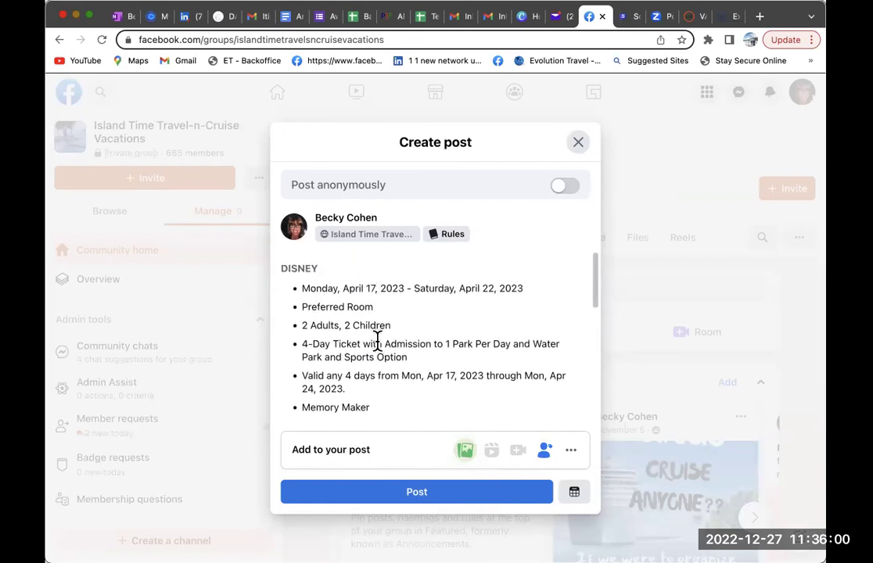
{"action": "scroll", "coordinate": [377, 341], "scroll_direction": "down", "scroll_amount": 3}
{"action": "scroll", "coordinate": [377, 342], "scroll_direction": "up", "scroll_amount": 3}
{"action": "key", "text": "Return"}
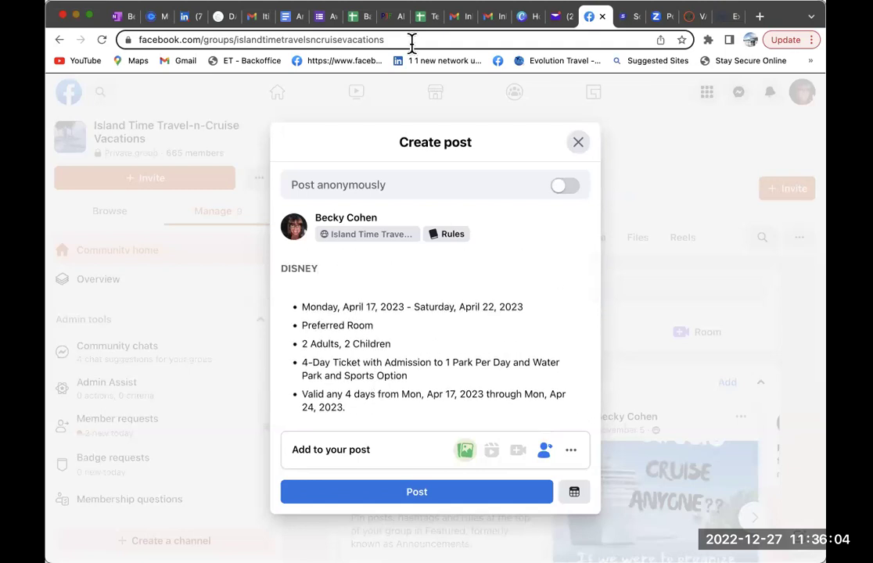
- Add a 'DEPOSIT $377' line under the title, using the deposit shown on the Disney checkout
{"action": "left_click", "coordinate": [723, 16]}
{"action": "left_click", "coordinate": [443, 330]}
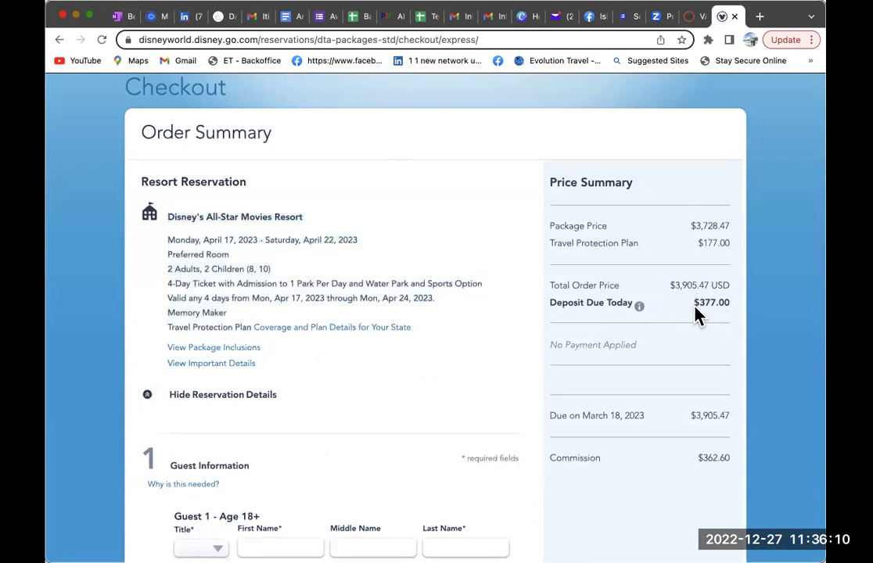
{"action": "left_click", "coordinate": [601, 19]}
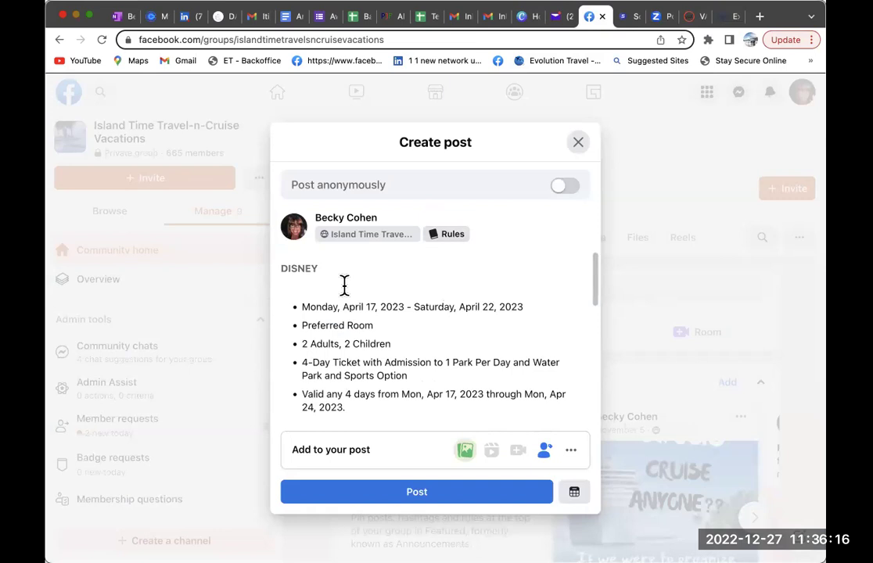
{"action": "type", "text": "DEPOSIT "}
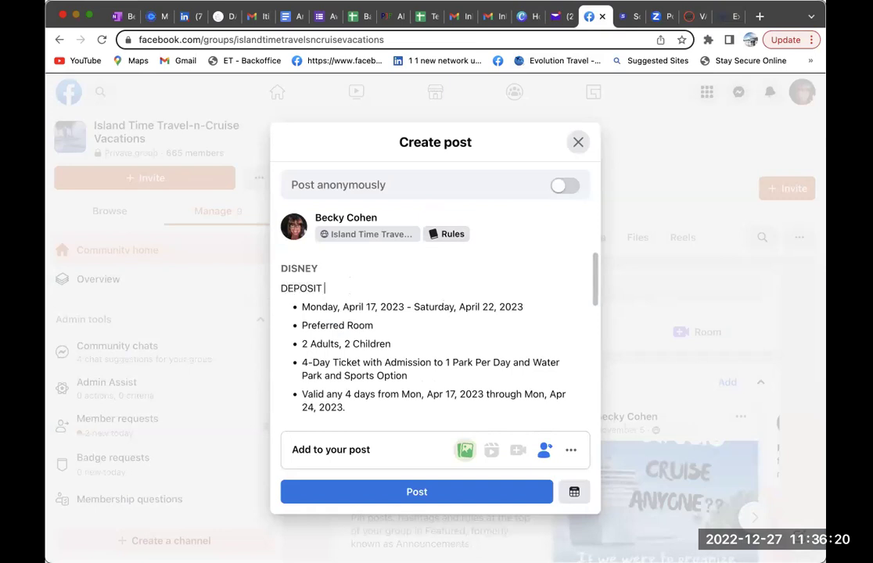
{"action": "type", "text": "$377 Due"}
{"action": "left_click", "coordinate": [695, 17]}
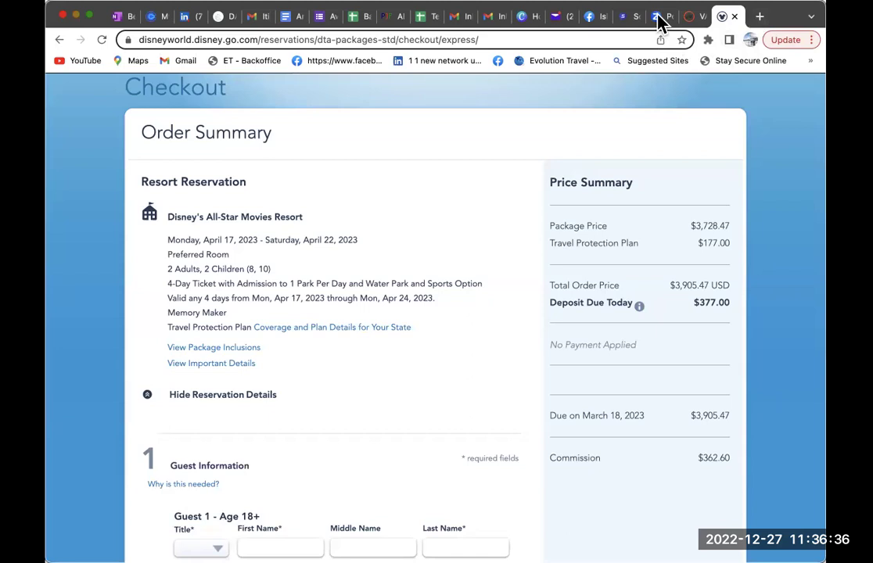
{"action": "left_click", "coordinate": [589, 17]}
{"action": "left_click", "coordinate": [397, 287]}
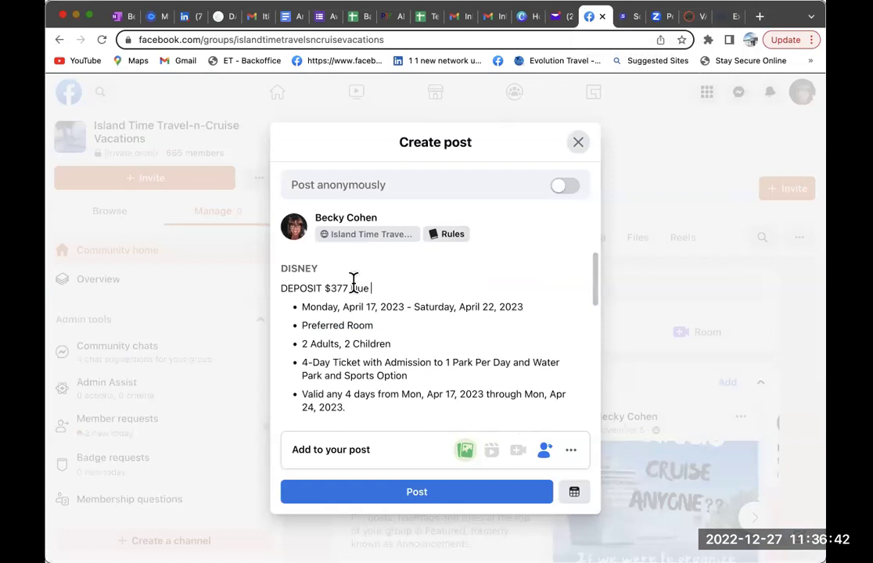
{"action": "left_click_drag", "start_coordinate": [350, 285], "coordinate": [394, 285]}
{"action": "key", "text": "BackSpace"}
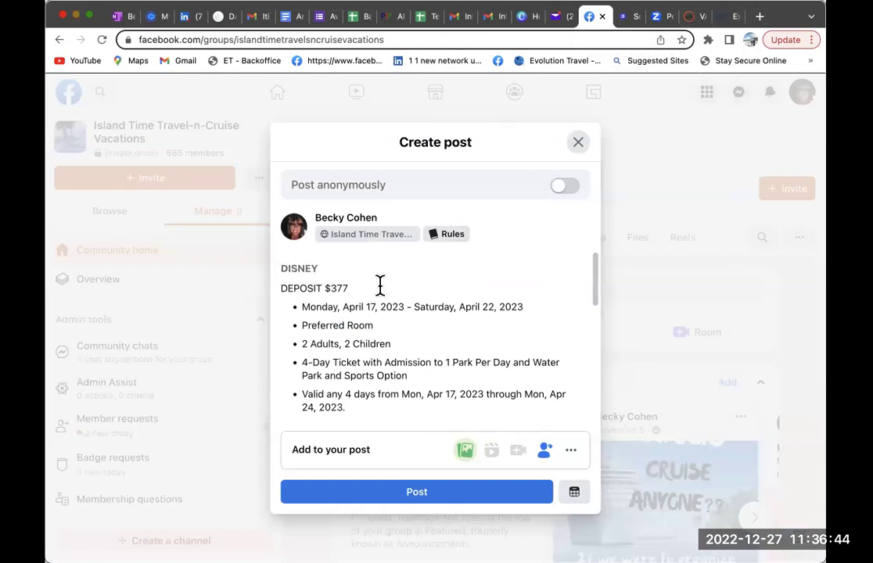
- Format DISNEY as a bold H1 heading and make the DEPOSIT $377 line bold
{"action": "left_click_drag", "start_coordinate": [323, 271], "coordinate": [269, 269]}
{"action": "left_click", "coordinate": [348, 262]}
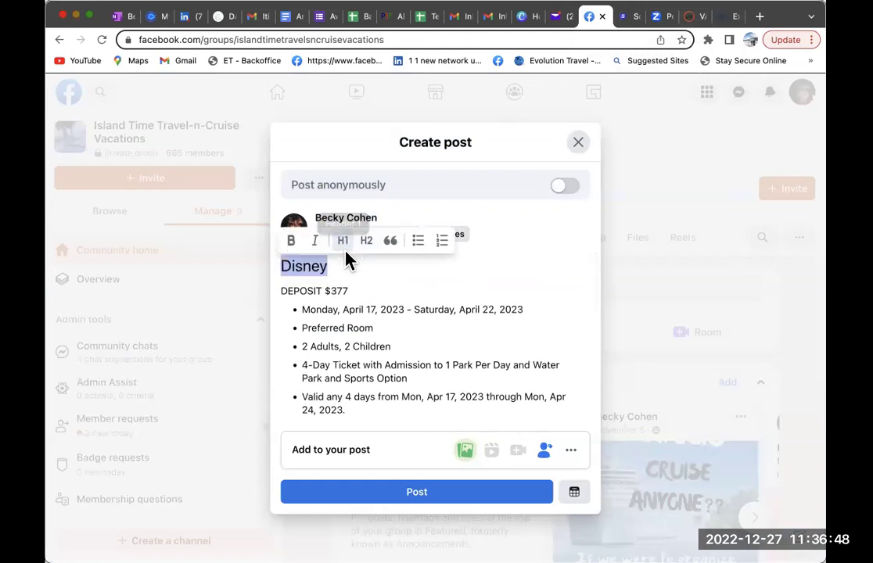
{"action": "left_click", "coordinate": [292, 242]}
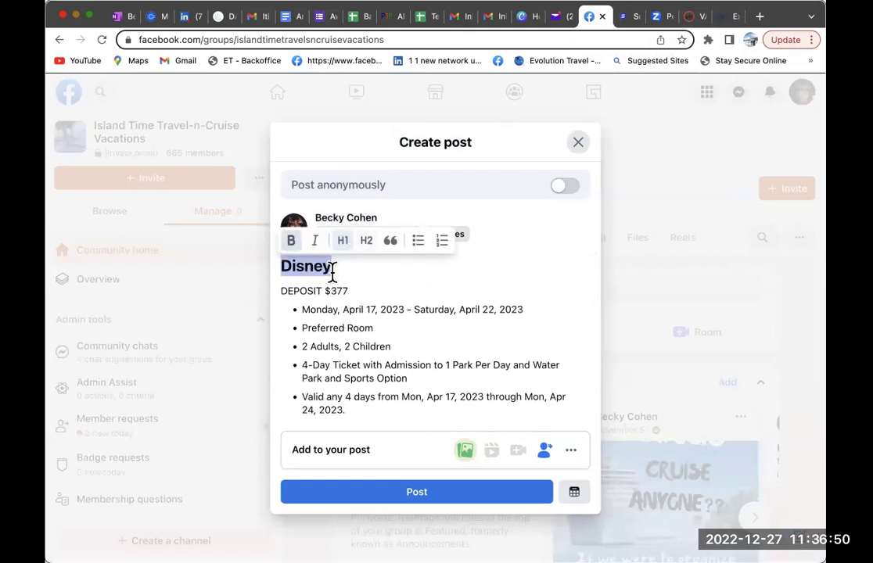
{"action": "left_click_drag", "start_coordinate": [350, 286], "coordinate": [276, 284]}
{"action": "left_click", "coordinate": [291, 274]}
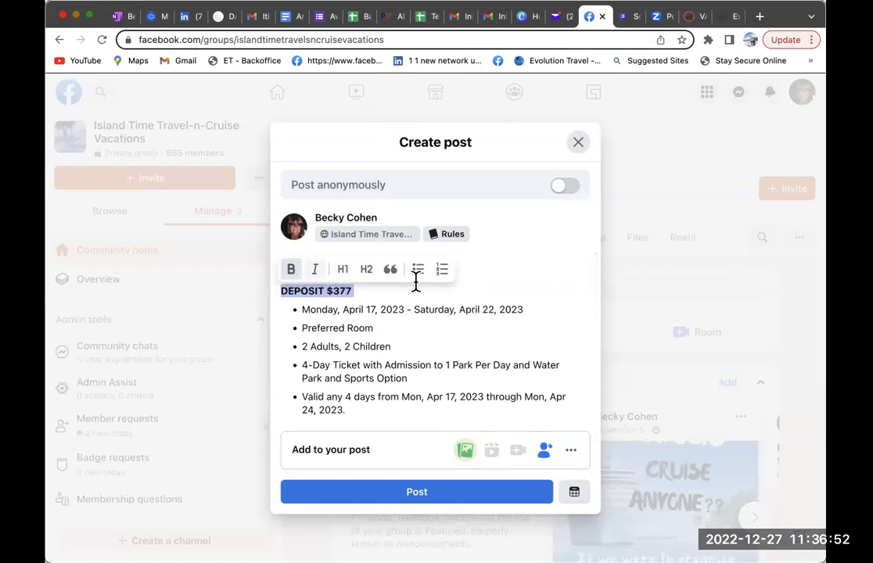
{"action": "scroll", "coordinate": [409, 365], "scroll_direction": "up", "scroll_amount": 1}
- Post the Disney deposit draft and scroll the group feed to confirm the new post appears
{"action": "scroll", "coordinate": [410, 366], "scroll_direction": "down", "scroll_amount": 3}
{"action": "scroll", "coordinate": [410, 366], "scroll_direction": "up", "scroll_amount": 1}
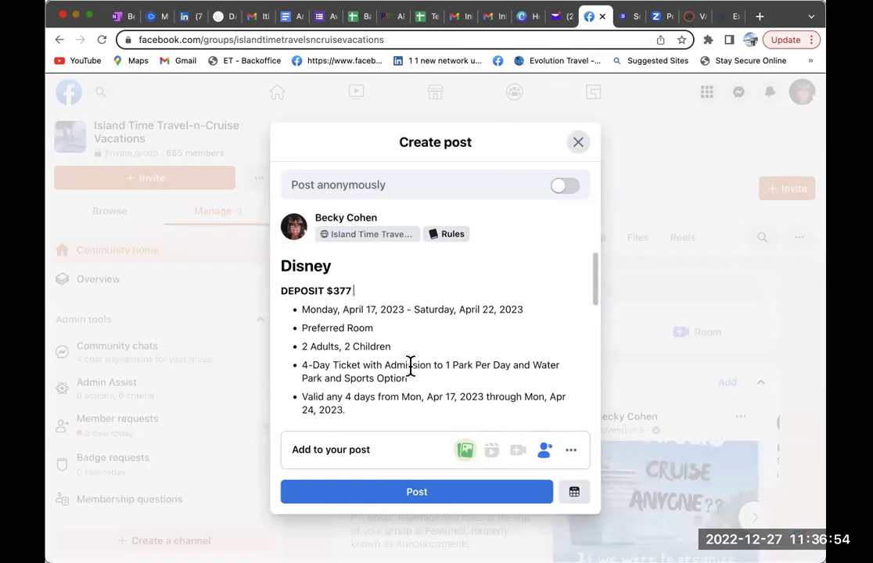
{"action": "scroll", "coordinate": [410, 366], "scroll_direction": "down", "scroll_amount": 5}
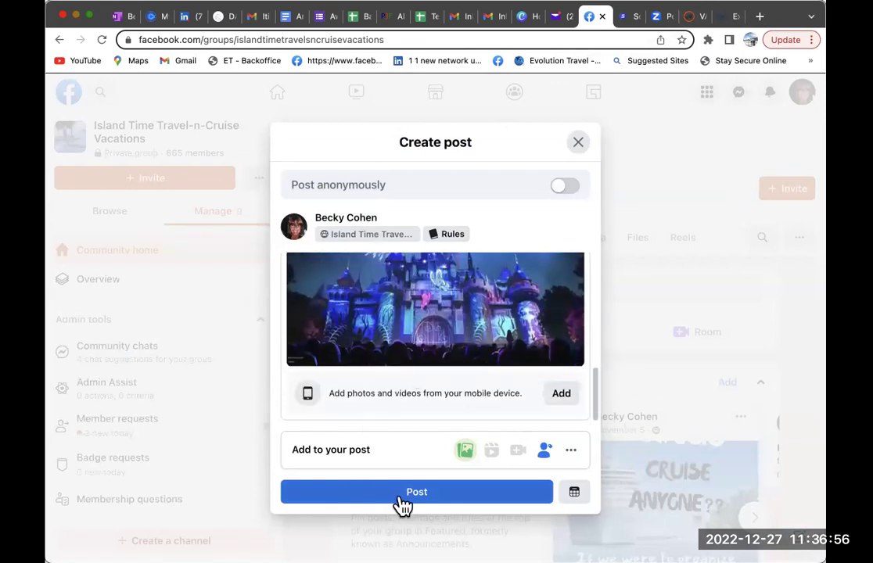
{"action": "left_click", "coordinate": [400, 493]}
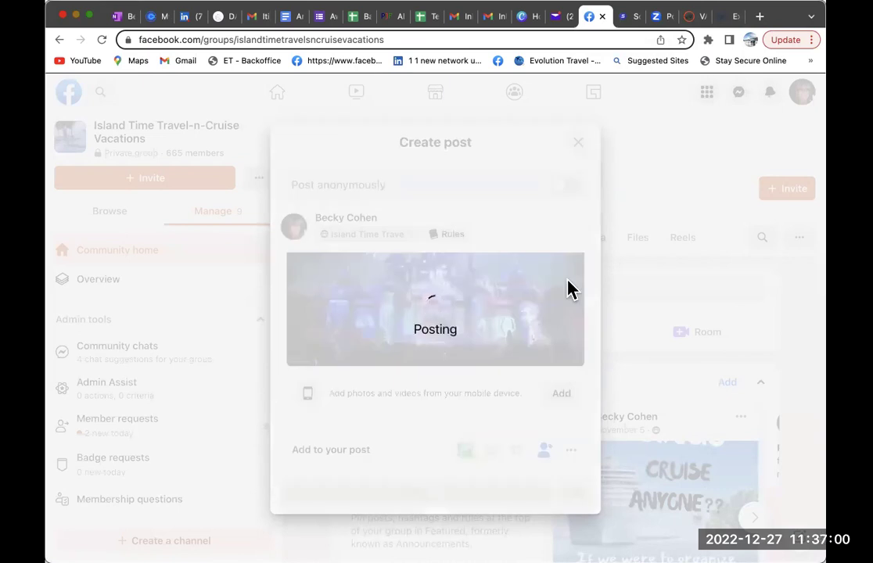
{"action": "scroll", "coordinate": [490, 365], "scroll_direction": "down", "scroll_amount": 5}
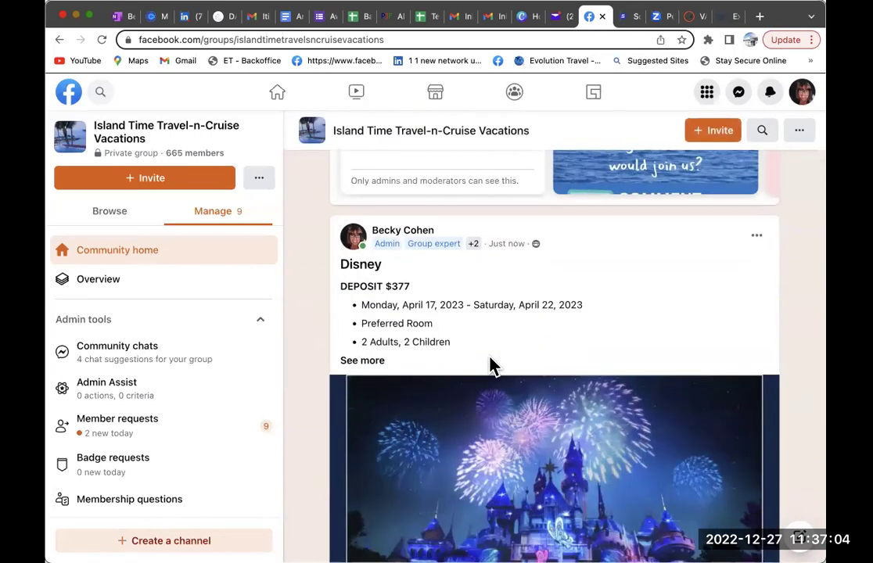
{"action": "scroll", "coordinate": [490, 366], "scroll_direction": "down", "scroll_amount": 5}
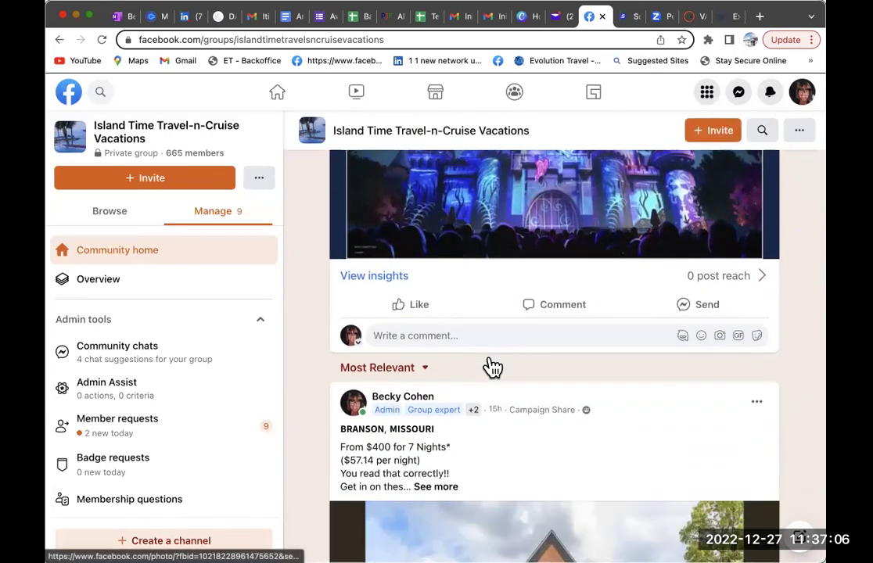
{"action": "scroll", "coordinate": [490, 365], "scroll_direction": "up", "scroll_amount": 10}
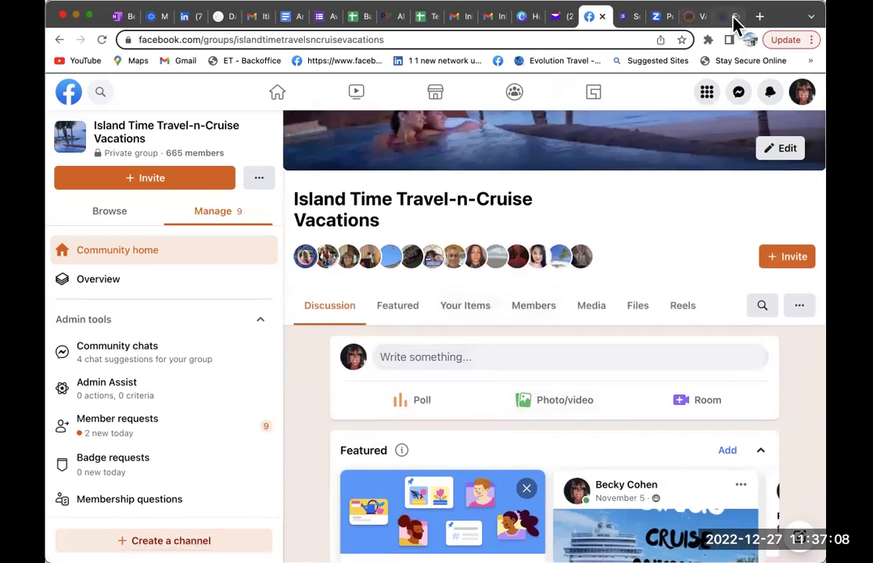
{"action": "left_click", "coordinate": [733, 17]}
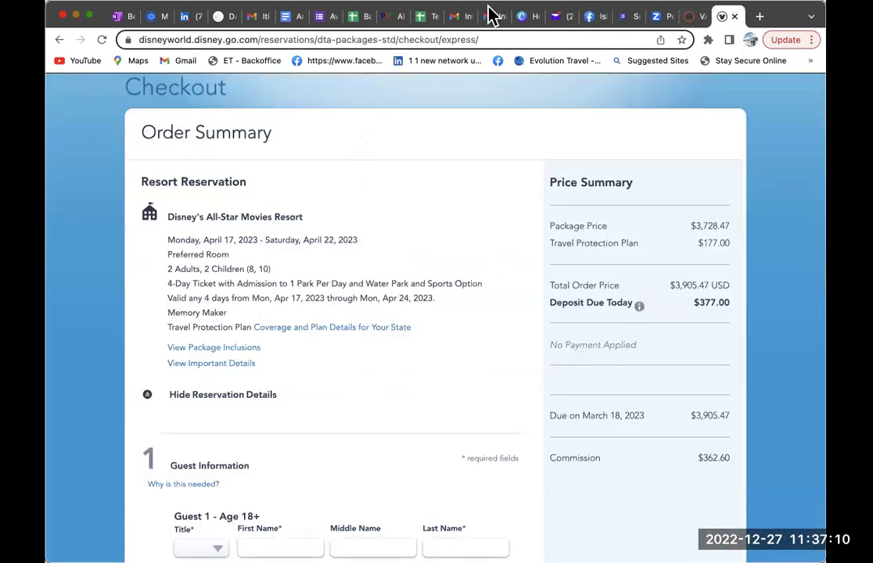
{"action": "left_click", "coordinate": [594, 22]}
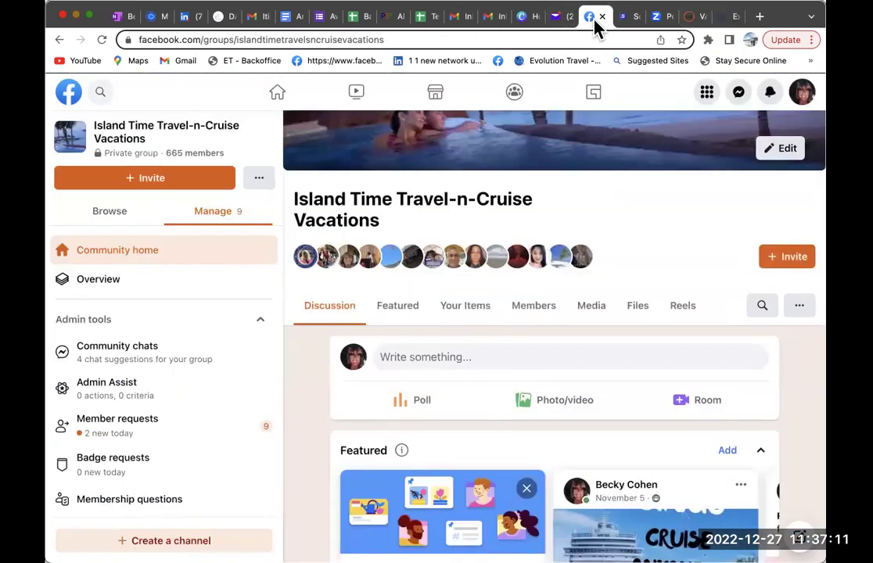
- Browse the reloaded Facebook home feed, then go back to the Disney checkout tab
{"action": "left_click", "coordinate": [274, 94]}
{"action": "scroll", "coordinate": [399, 439], "scroll_direction": "down", "scroll_amount": 5}
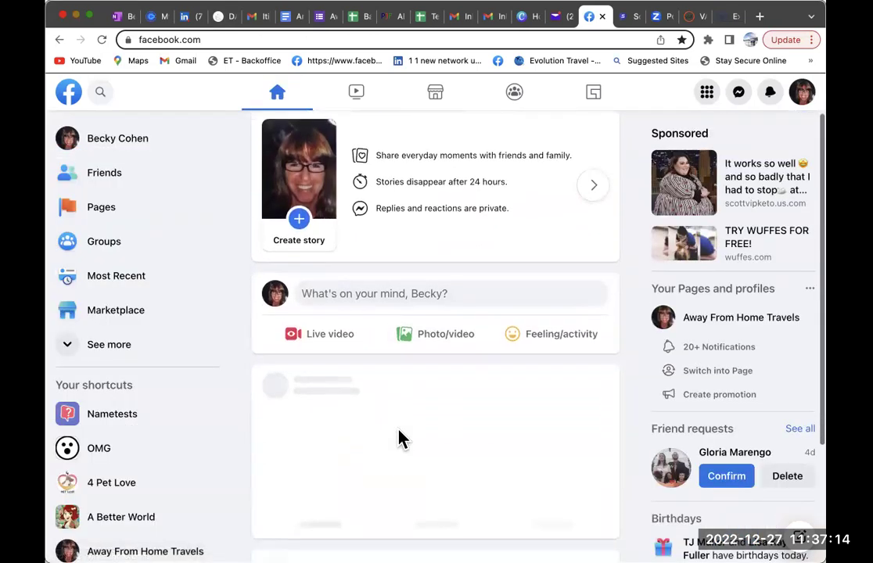
{"action": "scroll", "coordinate": [399, 439], "scroll_direction": "up", "scroll_amount": 5}
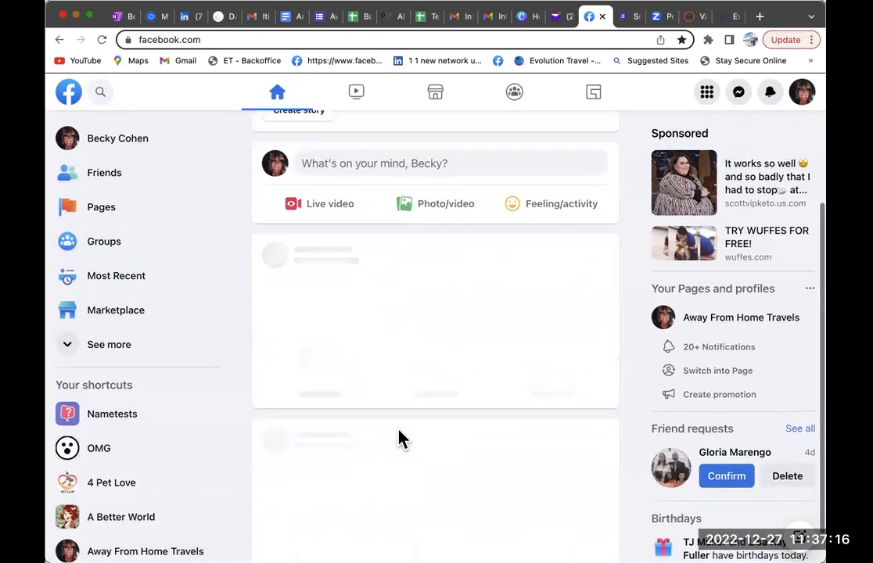
{"action": "left_click", "coordinate": [278, 97]}
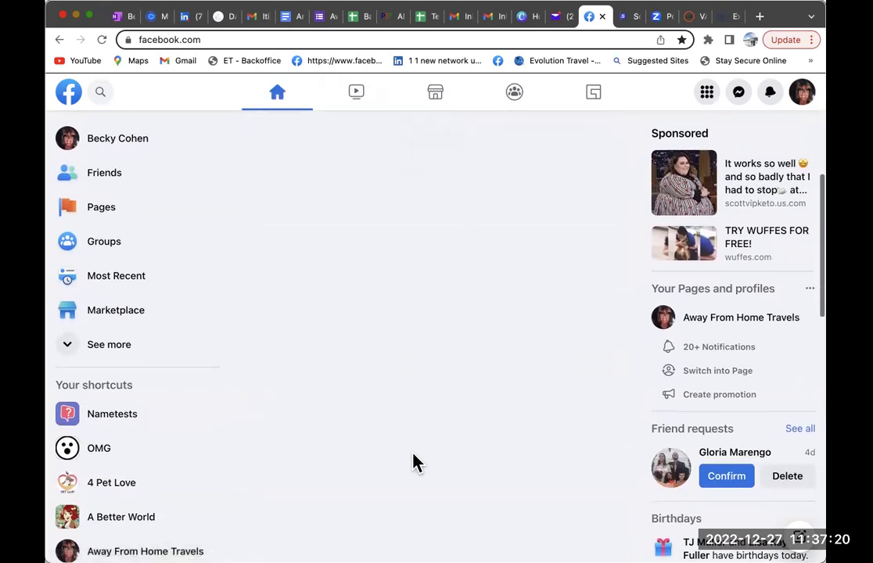
{"action": "scroll", "coordinate": [415, 461], "scroll_direction": "up", "scroll_amount": 5}
{"action": "scroll", "coordinate": [414, 462], "scroll_direction": "down", "scroll_amount": 15}
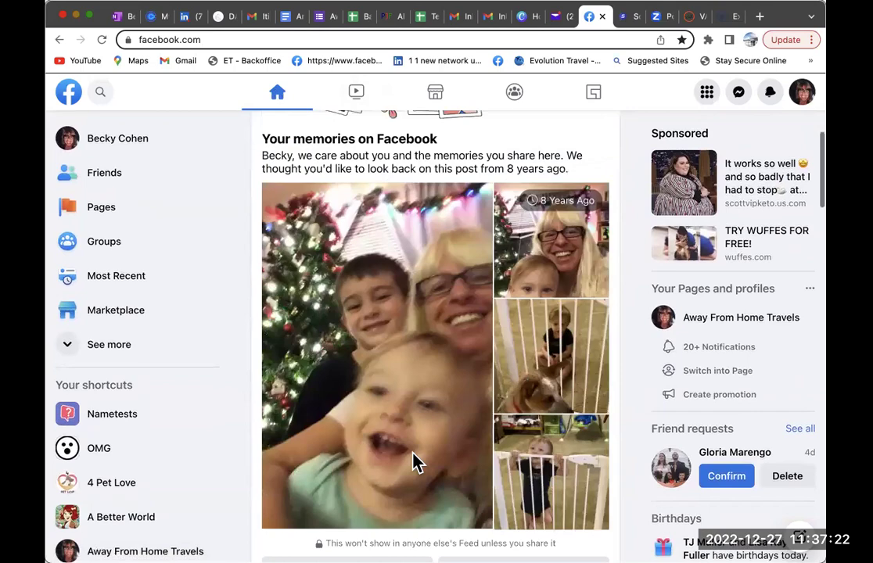
{"action": "scroll", "coordinate": [415, 461], "scroll_direction": "down", "scroll_amount": 15}
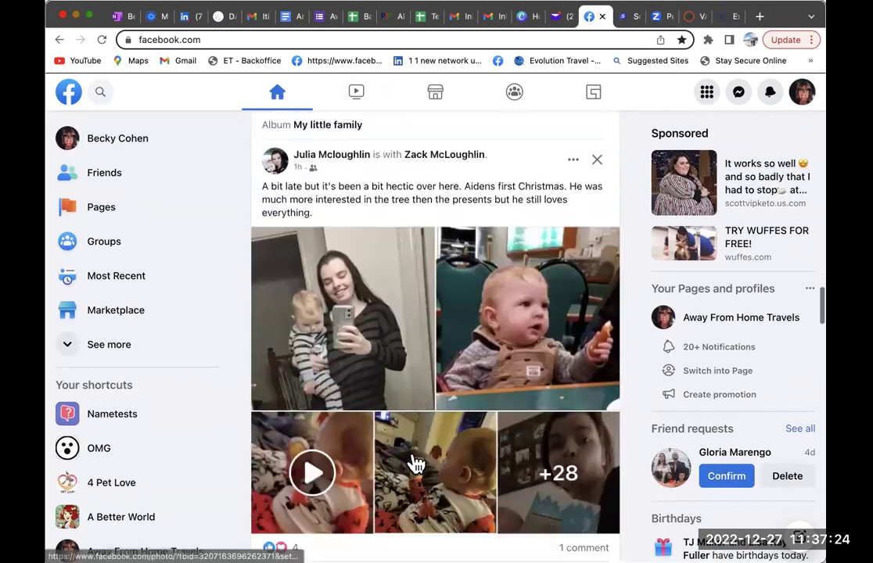
{"action": "scroll", "coordinate": [414, 461], "scroll_direction": "down", "scroll_amount": 20}
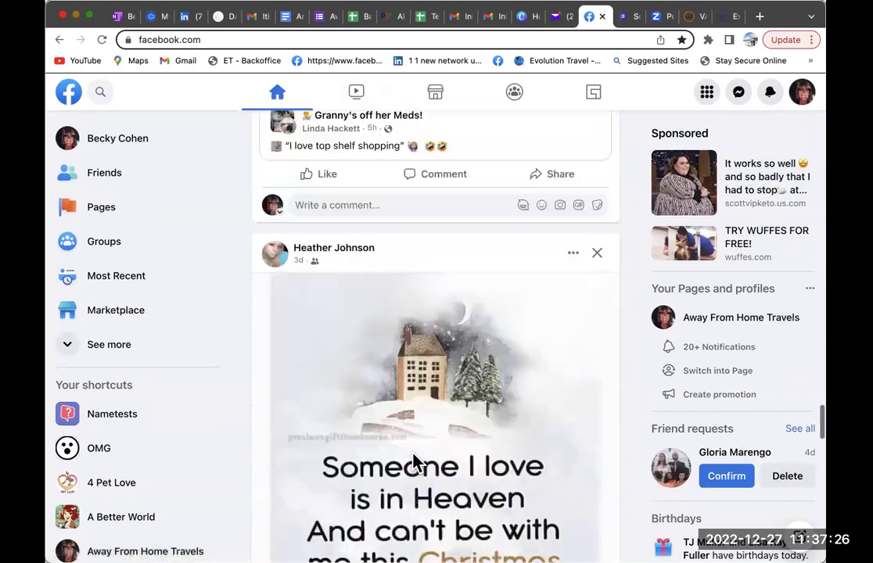
{"action": "scroll", "coordinate": [415, 463], "scroll_direction": "down", "scroll_amount": 20}
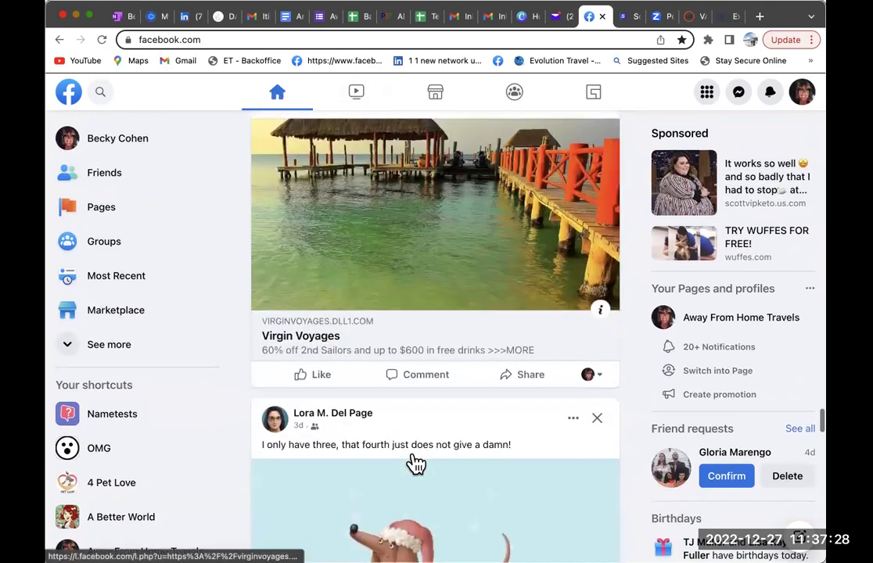
{"action": "scroll", "coordinate": [357, 160], "scroll_direction": "up", "scroll_amount": 20}
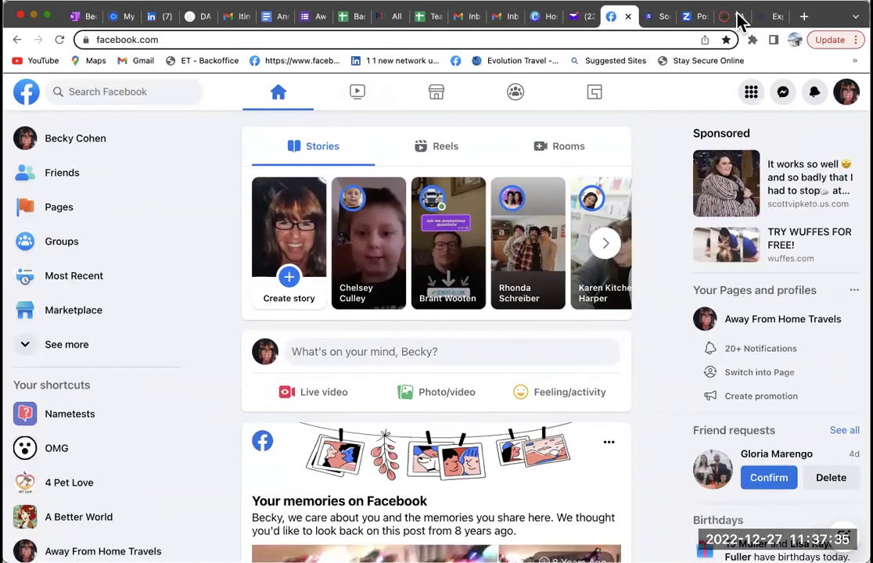
{"action": "left_click", "coordinate": [732, 15]}
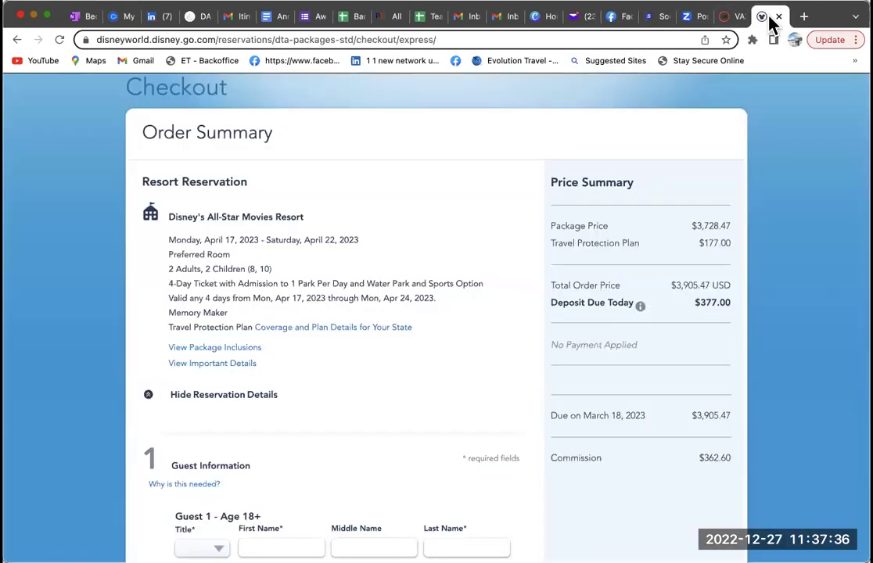
- Scroll through the checkout's $377.00 deposit and payment section, then switch to VAX VacationAccess
{"action": "scroll", "coordinate": [440, 381], "scroll_direction": "down", "scroll_amount": 10}
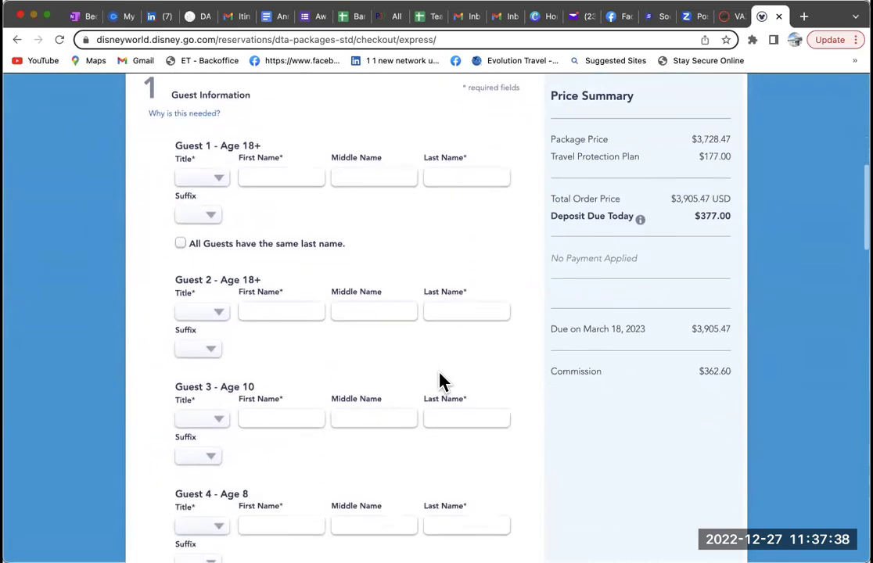
{"action": "scroll", "coordinate": [439, 372], "scroll_direction": "down", "scroll_amount": 2}
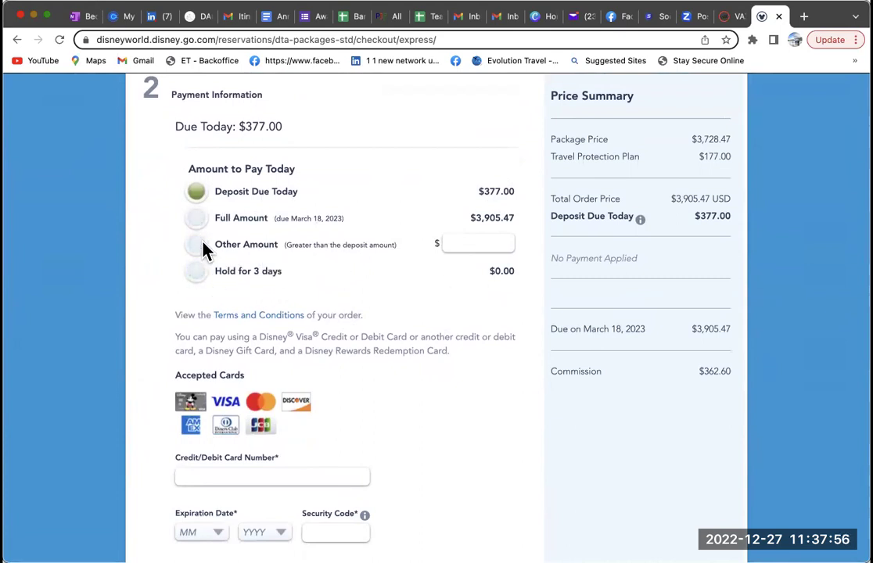
{"action": "scroll", "coordinate": [323, 436], "scroll_direction": "down", "scroll_amount": 3}
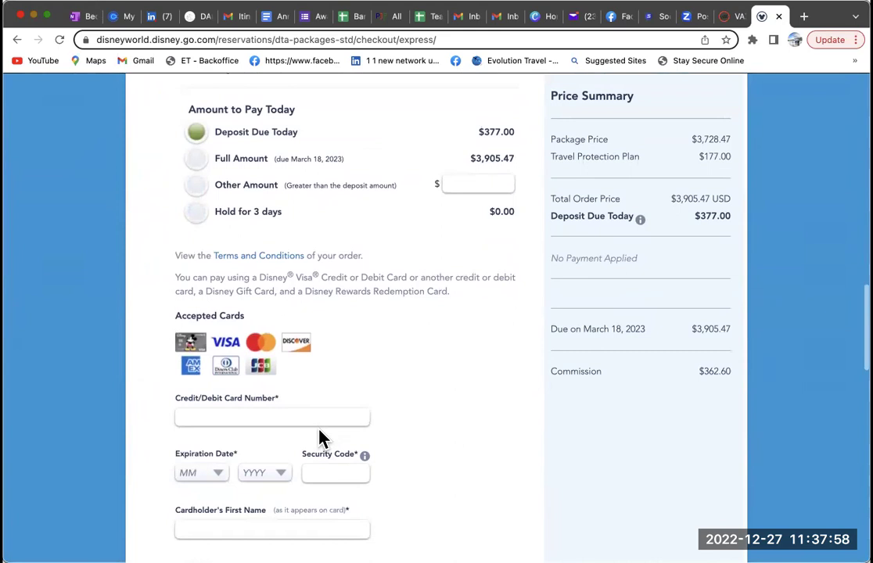
{"action": "scroll", "coordinate": [321, 433], "scroll_direction": "up", "scroll_amount": 7}
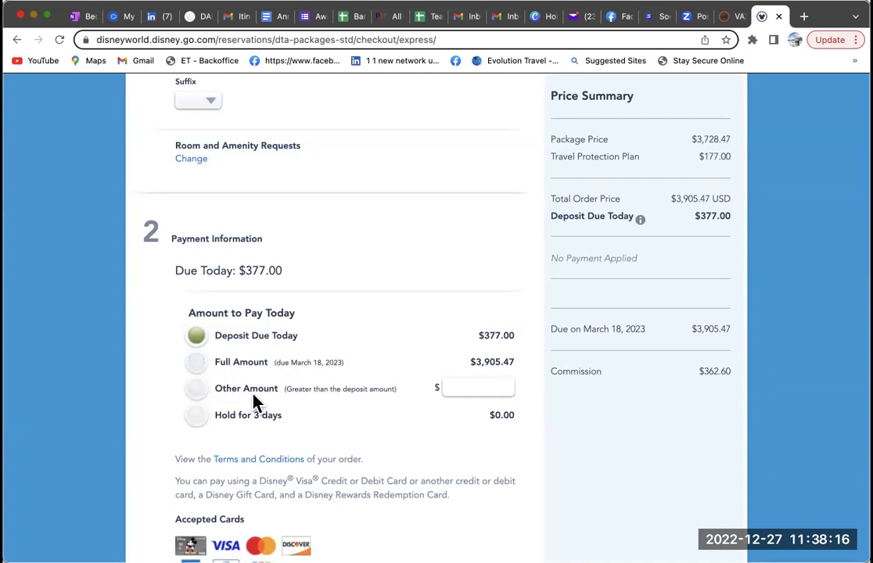
{"action": "scroll", "coordinate": [331, 460], "scroll_direction": "down", "scroll_amount": 5}
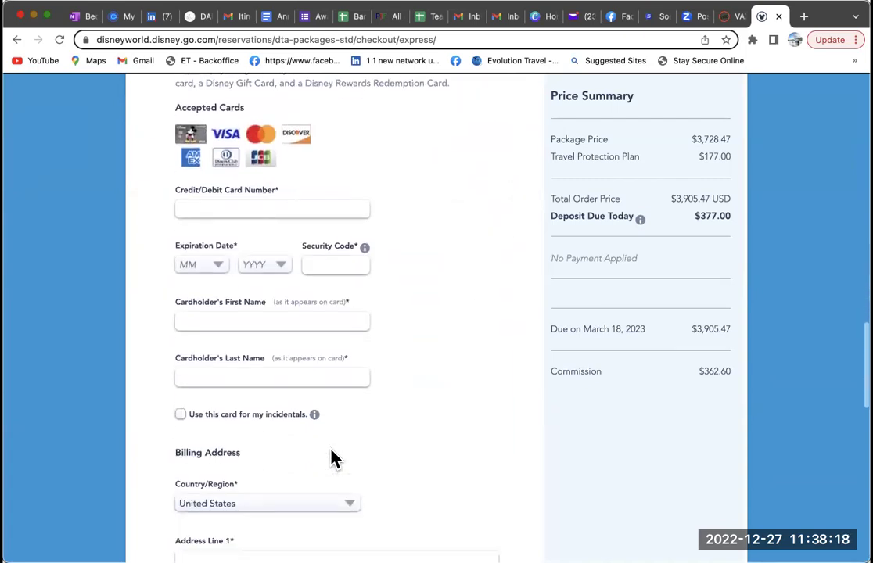
{"action": "scroll", "coordinate": [330, 460], "scroll_direction": "down", "scroll_amount": 10}
{"action": "scroll", "coordinate": [330, 460], "scroll_direction": "up", "scroll_amount": 20}
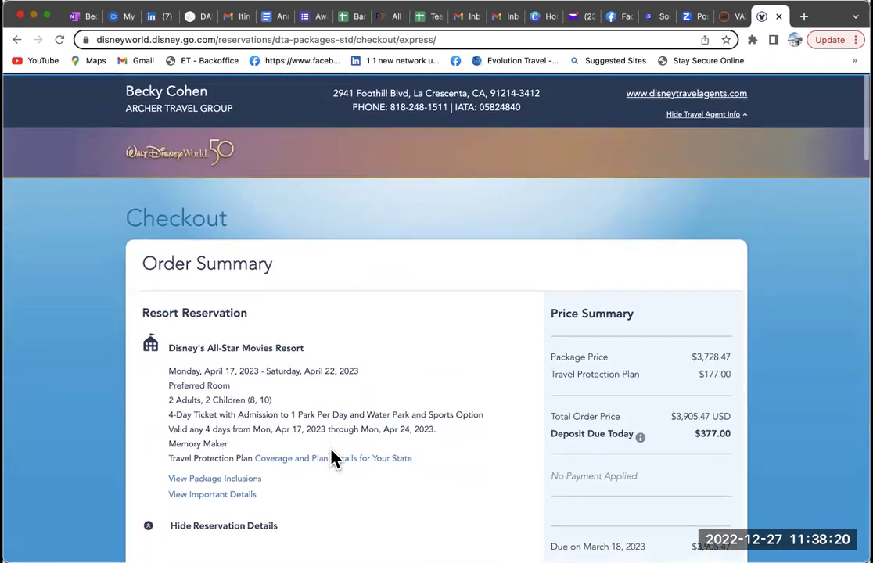
{"action": "left_click", "coordinate": [732, 18]}
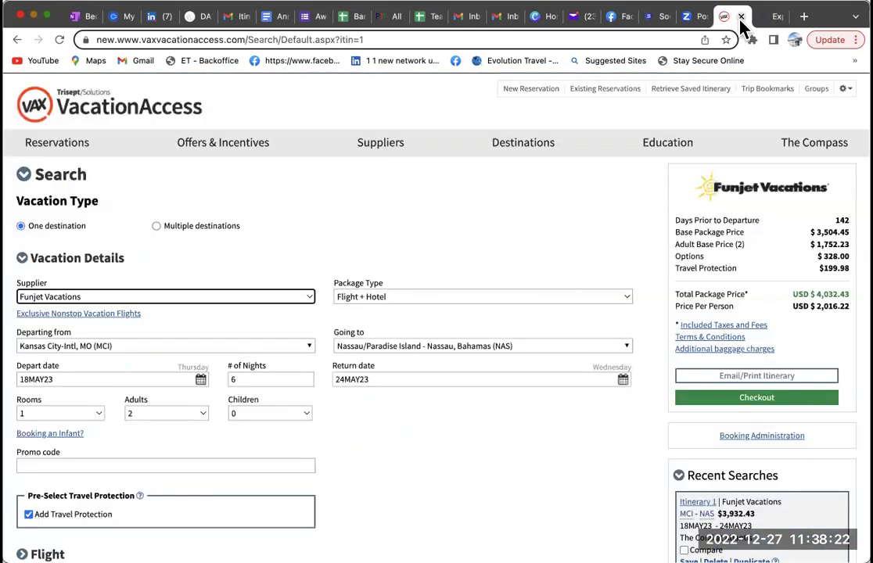
- Close the VAX and Disney tabs and open the Away From Home Travels form's Questions view
{"action": "left_click", "coordinate": [740, 16]}
{"action": "left_click", "coordinate": [740, 16]}
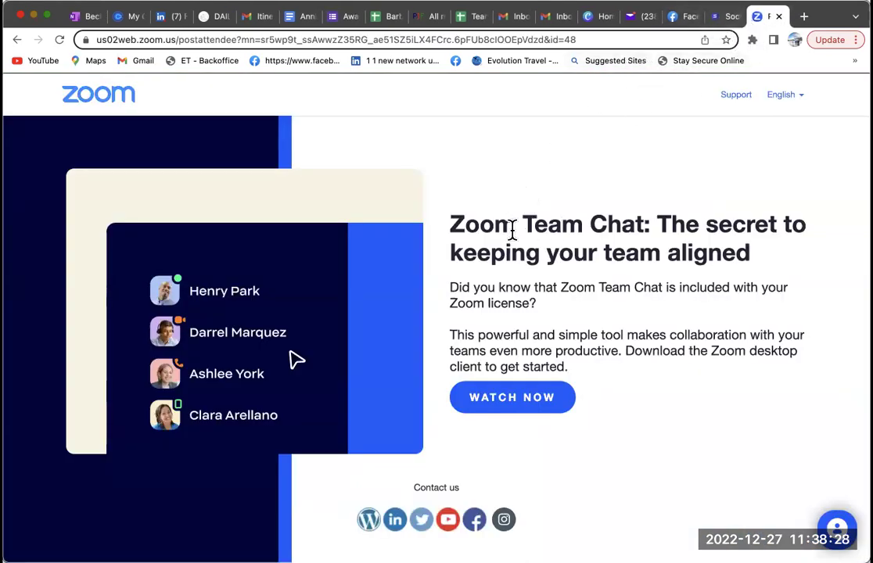
{"action": "left_click", "coordinate": [332, 18]}
{"action": "scroll", "coordinate": [315, 269], "scroll_direction": "up", "scroll_amount": 10}
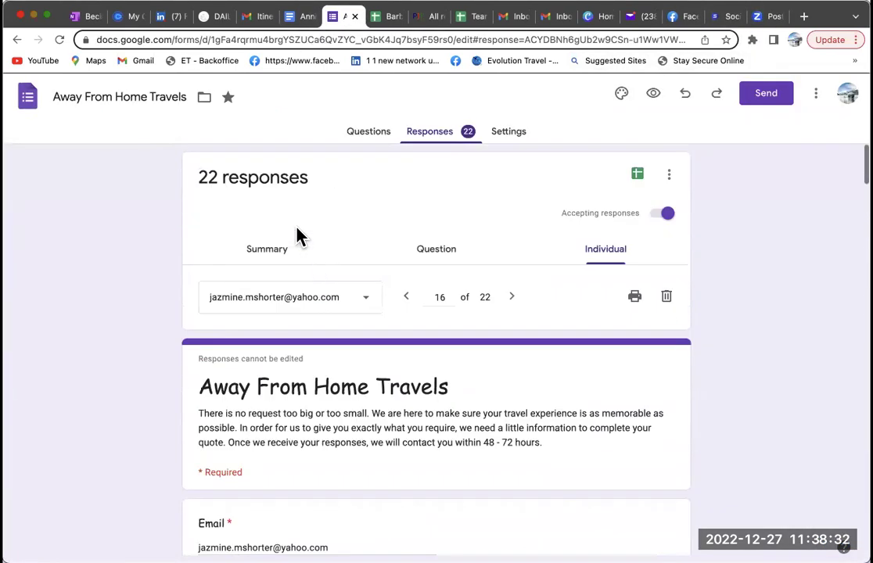
{"action": "scroll", "coordinate": [346, 278], "scroll_direction": "down", "scroll_amount": 1}
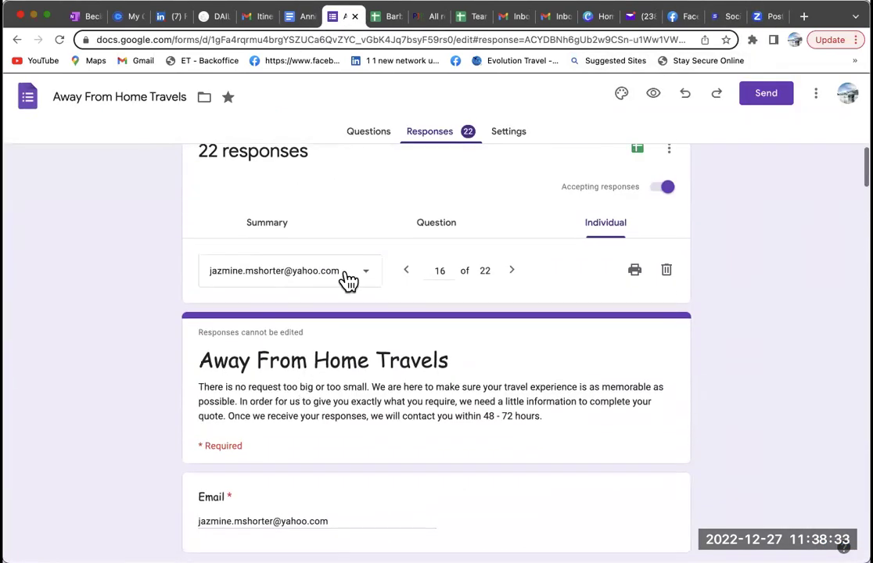
{"action": "left_click", "coordinate": [363, 137]}
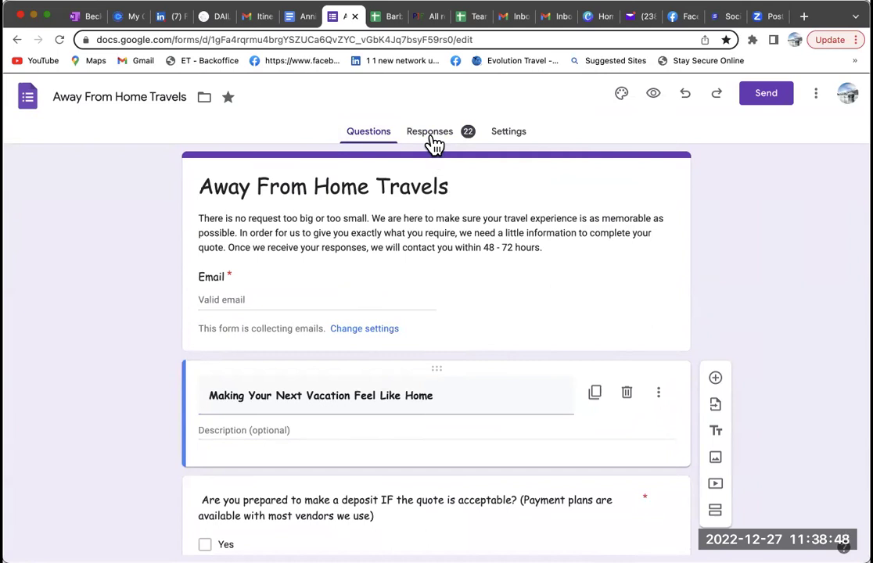
- Scroll down and select the required 'Desired Budget PER PERSON in USD' short-answer question
{"action": "scroll", "coordinate": [421, 333], "scroll_direction": "down", "scroll_amount": 15}
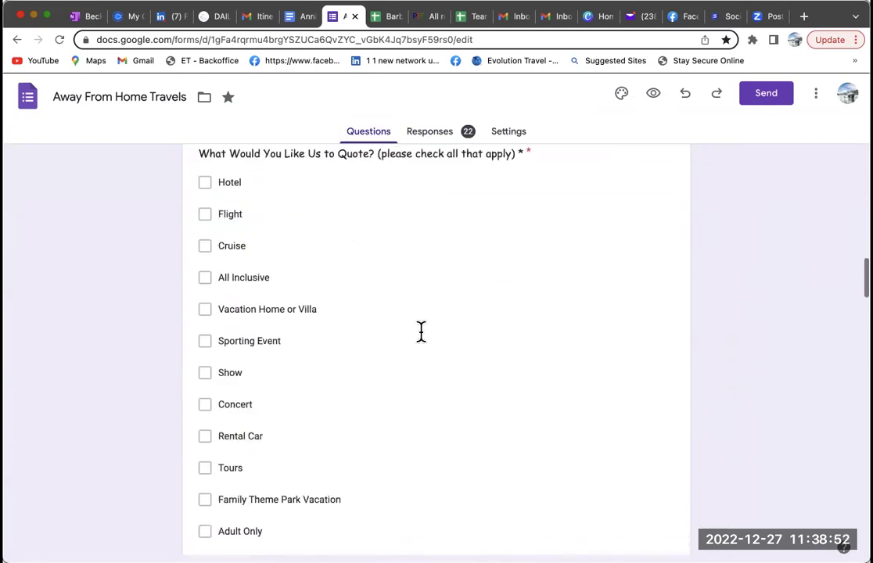
{"action": "scroll", "coordinate": [421, 332], "scroll_direction": "down", "scroll_amount": 3}
{"action": "scroll", "coordinate": [242, 416], "scroll_direction": "down", "scroll_amount": 6}
{"action": "scroll", "coordinate": [242, 425], "scroll_direction": "down", "scroll_amount": 7}
{"action": "scroll", "coordinate": [242, 425], "scroll_direction": "down", "scroll_amount": 5}
{"action": "scroll", "coordinate": [242, 422], "scroll_direction": "down", "scroll_amount": 3}
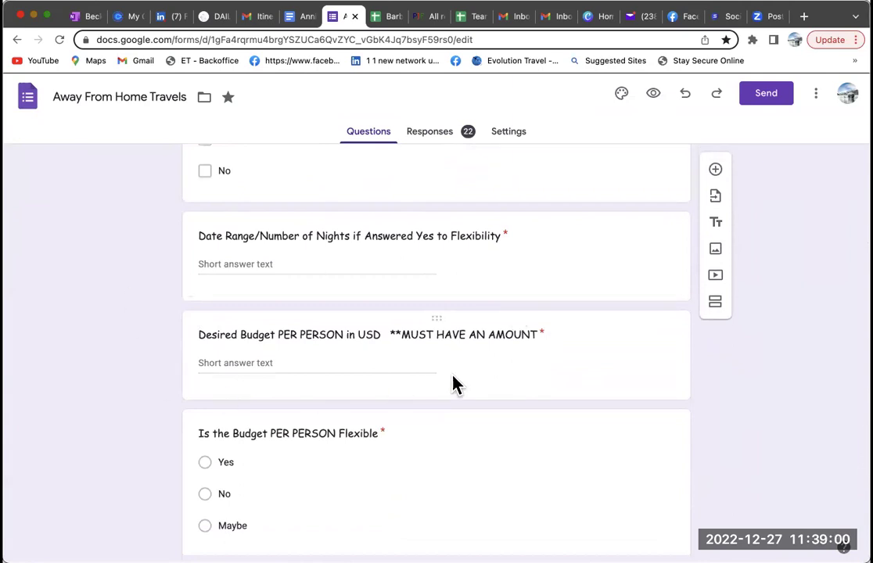
{"action": "left_click", "coordinate": [261, 365]}
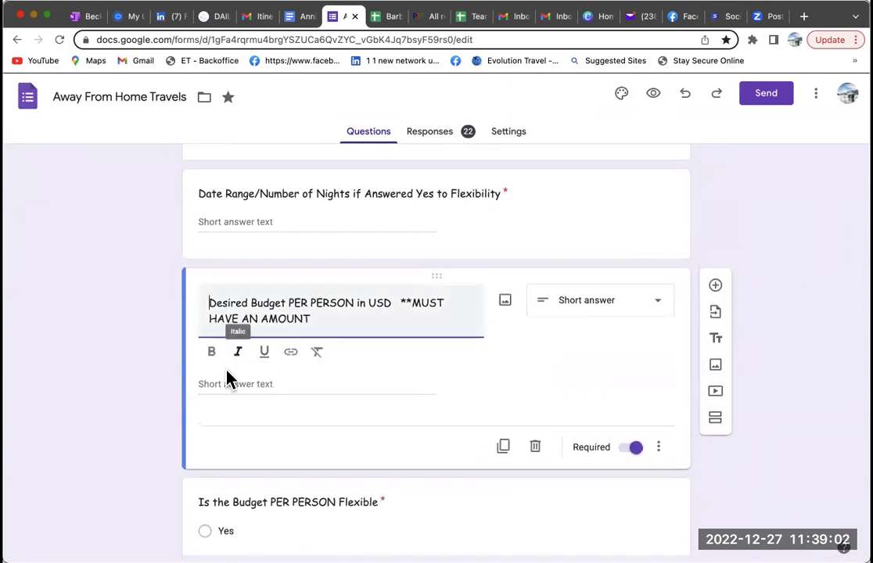
{"action": "left_click", "coordinate": [359, 385]}
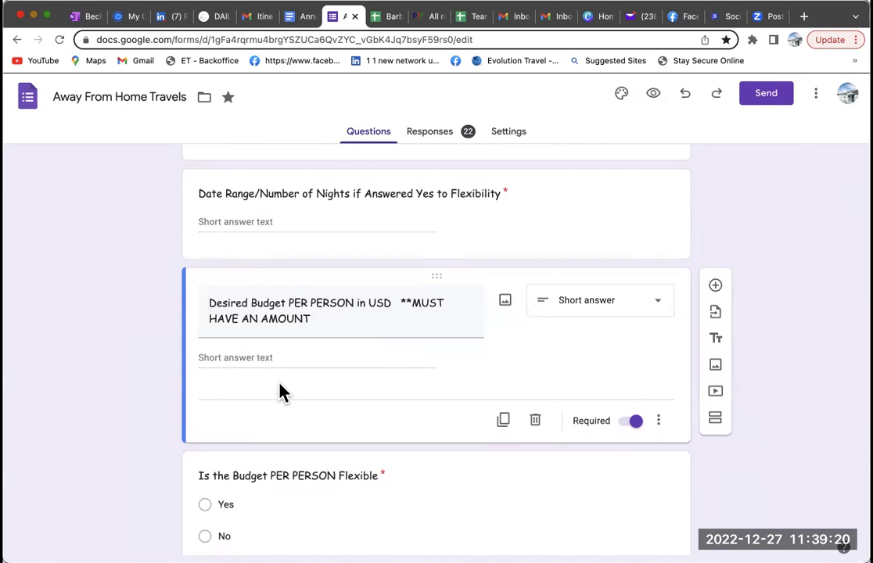
{"action": "scroll", "coordinate": [315, 467], "scroll_direction": "down", "scroll_amount": 5}
{"action": "scroll", "coordinate": [315, 473], "scroll_direction": "down", "scroll_amount": 7}
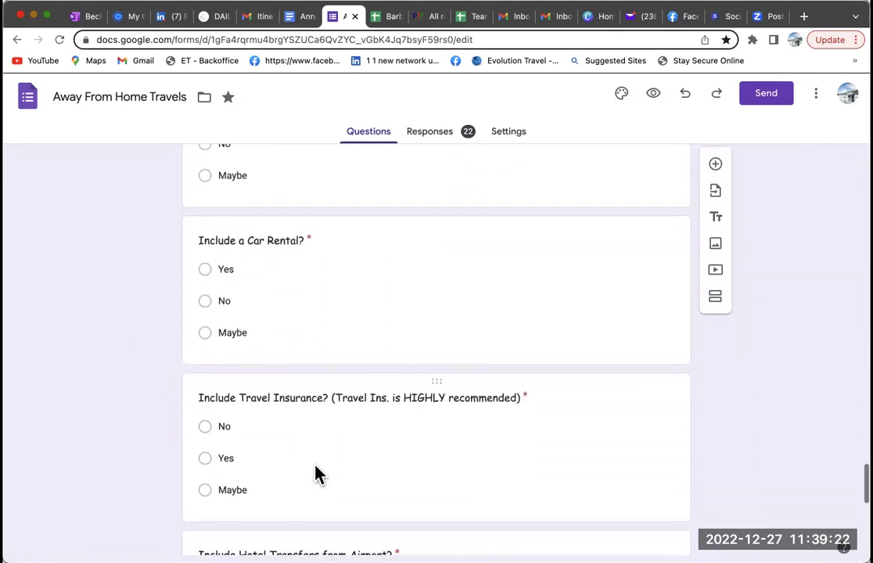
{"action": "scroll", "coordinate": [315, 473], "scroll_direction": "up", "scroll_amount": 4}
{"action": "scroll", "coordinate": [315, 469], "scroll_direction": "up", "scroll_amount": 4}
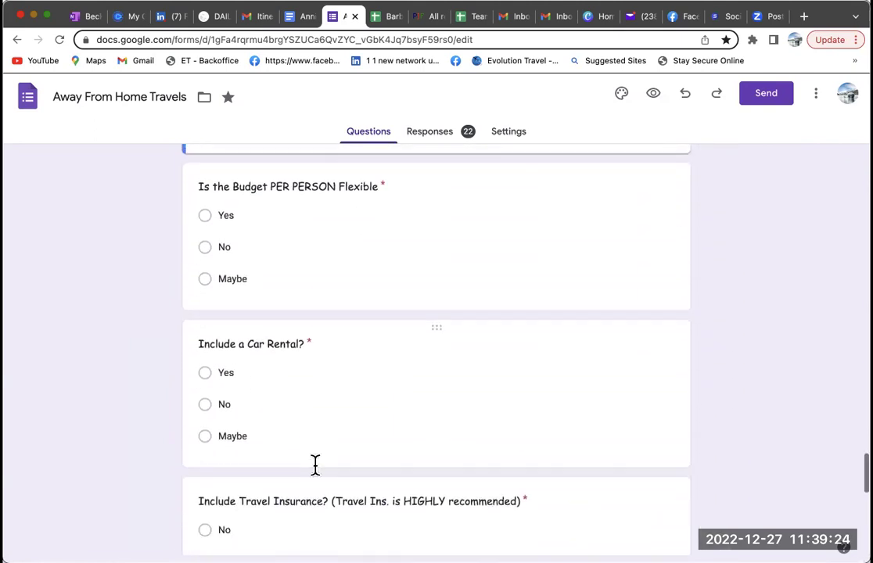
{"action": "scroll", "coordinate": [314, 469], "scroll_direction": "down", "scroll_amount": 8}
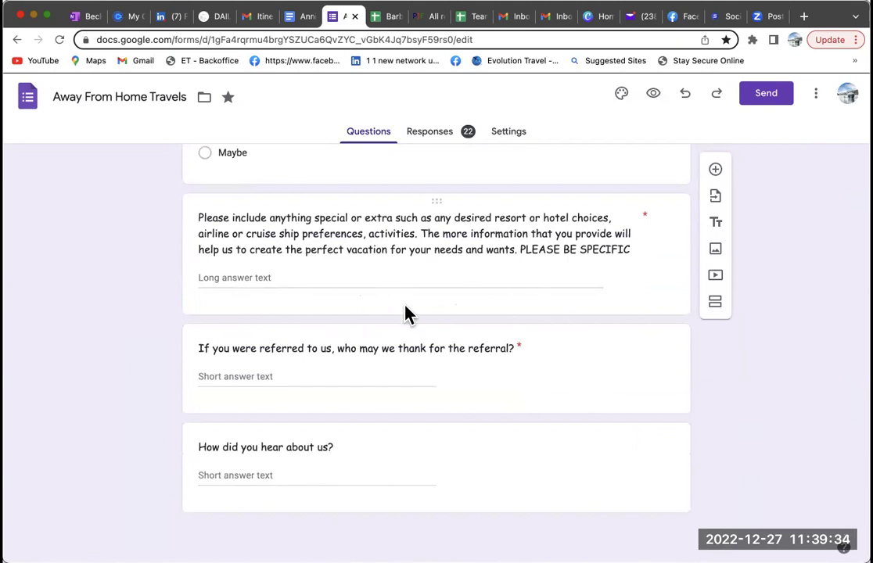
{"action": "scroll", "coordinate": [405, 313], "scroll_direction": "up", "scroll_amount": 2}
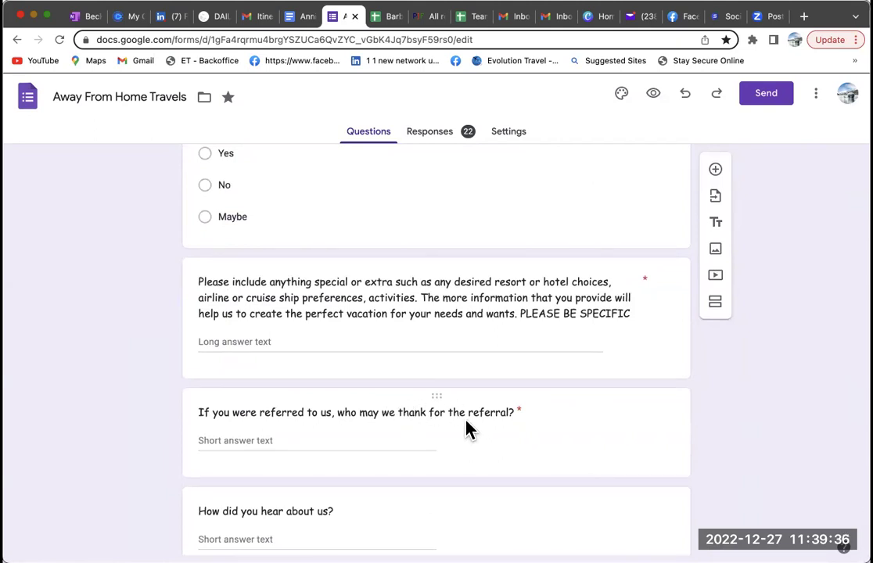
{"action": "scroll", "coordinate": [345, 392], "scroll_direction": "up", "scroll_amount": 6}
{"action": "scroll", "coordinate": [320, 379], "scroll_direction": "up", "scroll_amount": 10}
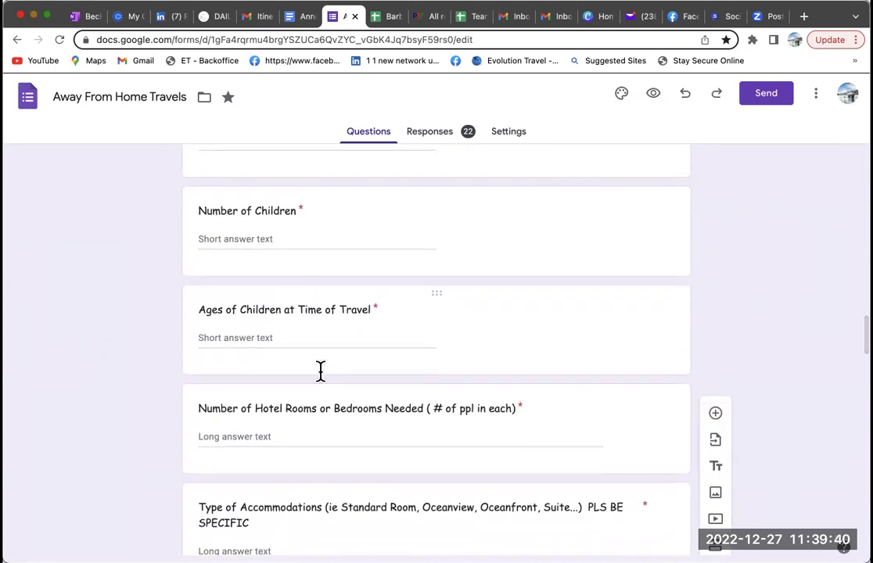
{"action": "scroll", "coordinate": [321, 375], "scroll_direction": "up", "scroll_amount": 15}
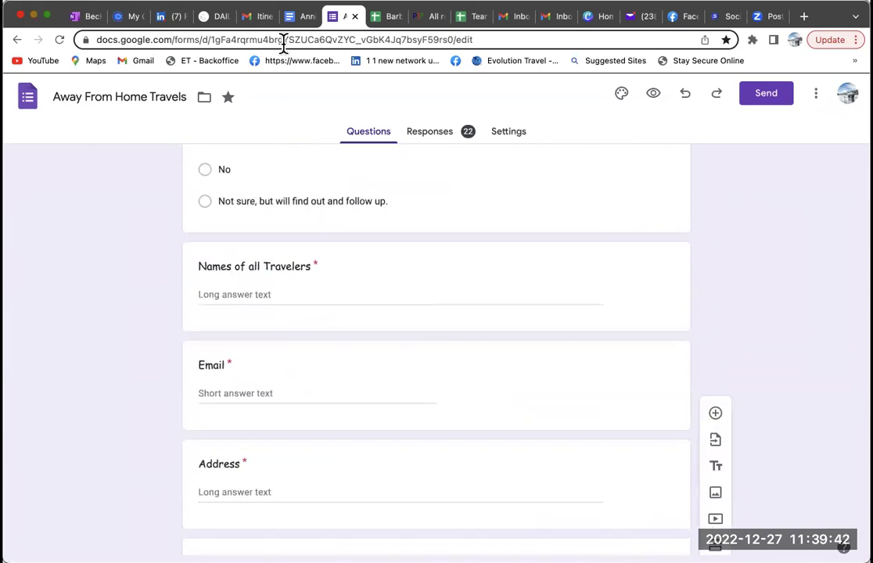
{"action": "scroll", "coordinate": [287, 227], "scroll_direction": "up", "scroll_amount": 10}
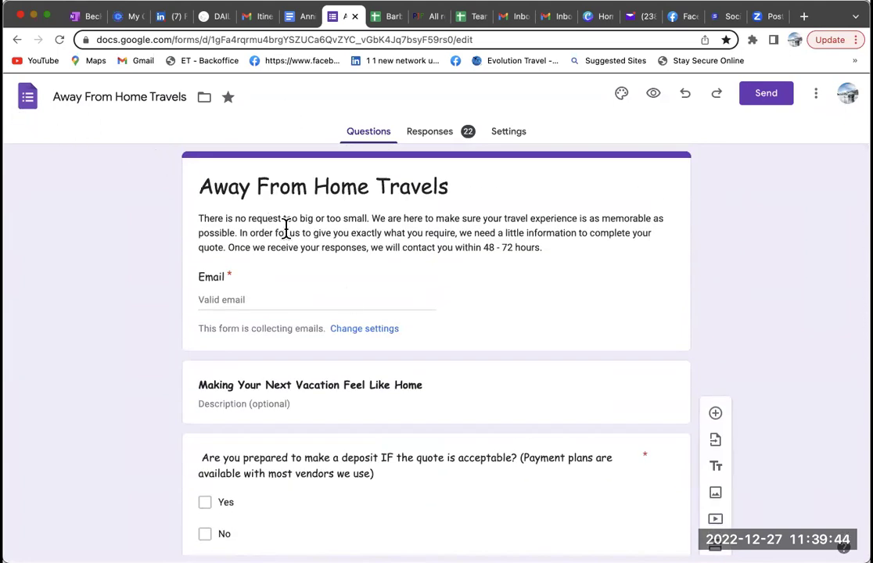
{"action": "scroll", "coordinate": [386, 376], "scroll_direction": "down", "scroll_amount": 5}
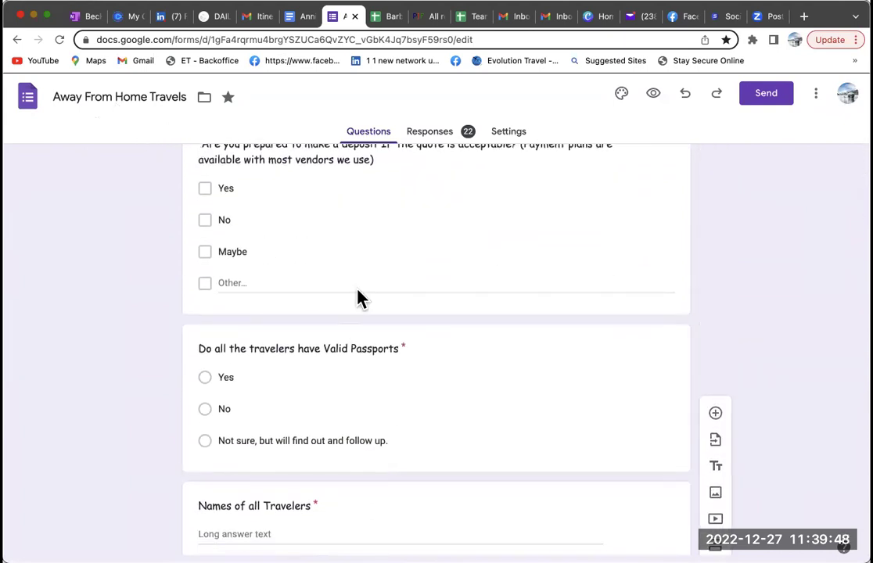
{"action": "scroll", "coordinate": [406, 389], "scroll_direction": "down", "scroll_amount": 3}
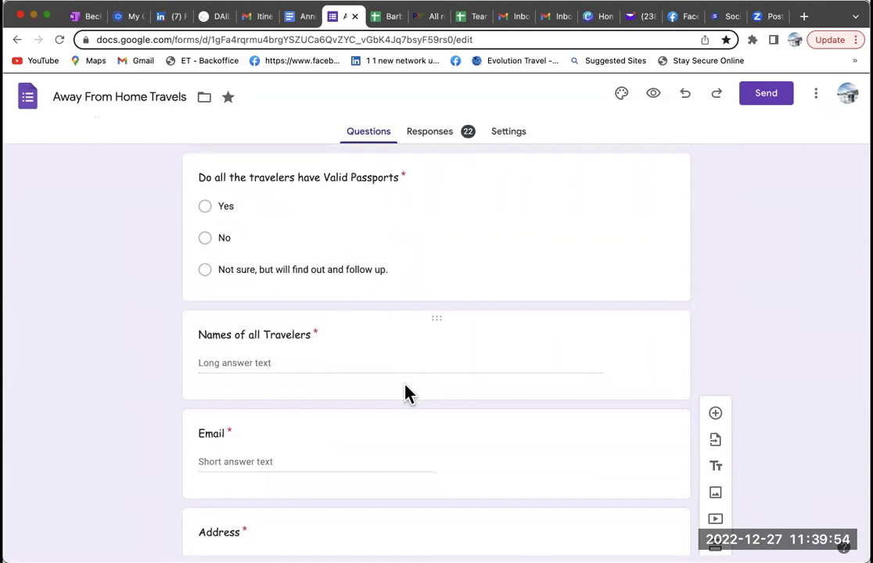
{"action": "scroll", "coordinate": [405, 387], "scroll_direction": "up", "scroll_amount": 8}
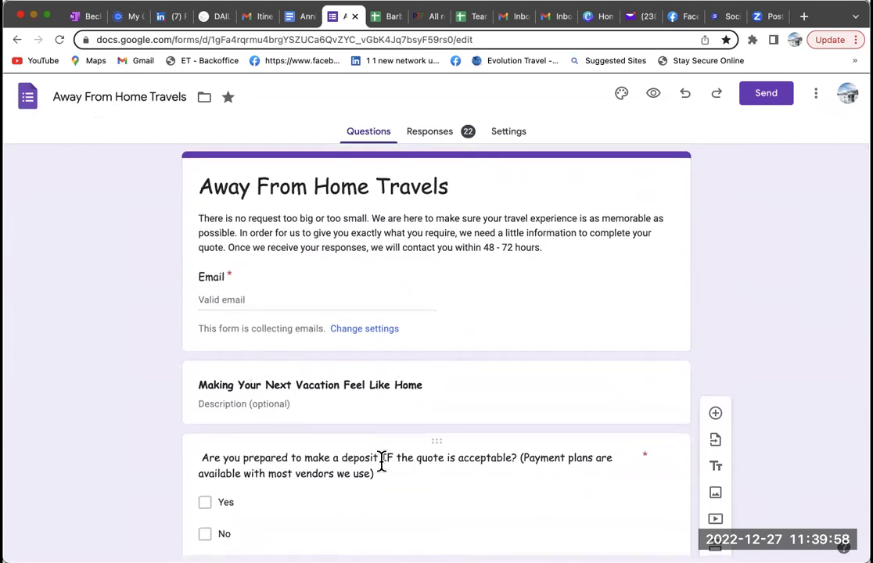
{"action": "scroll", "coordinate": [233, 501], "scroll_direction": "down", "scroll_amount": 2}
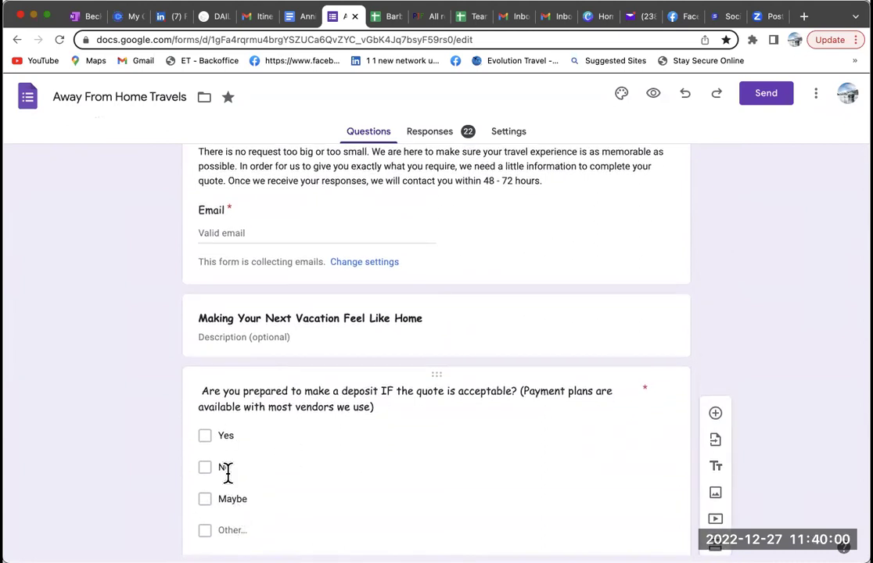